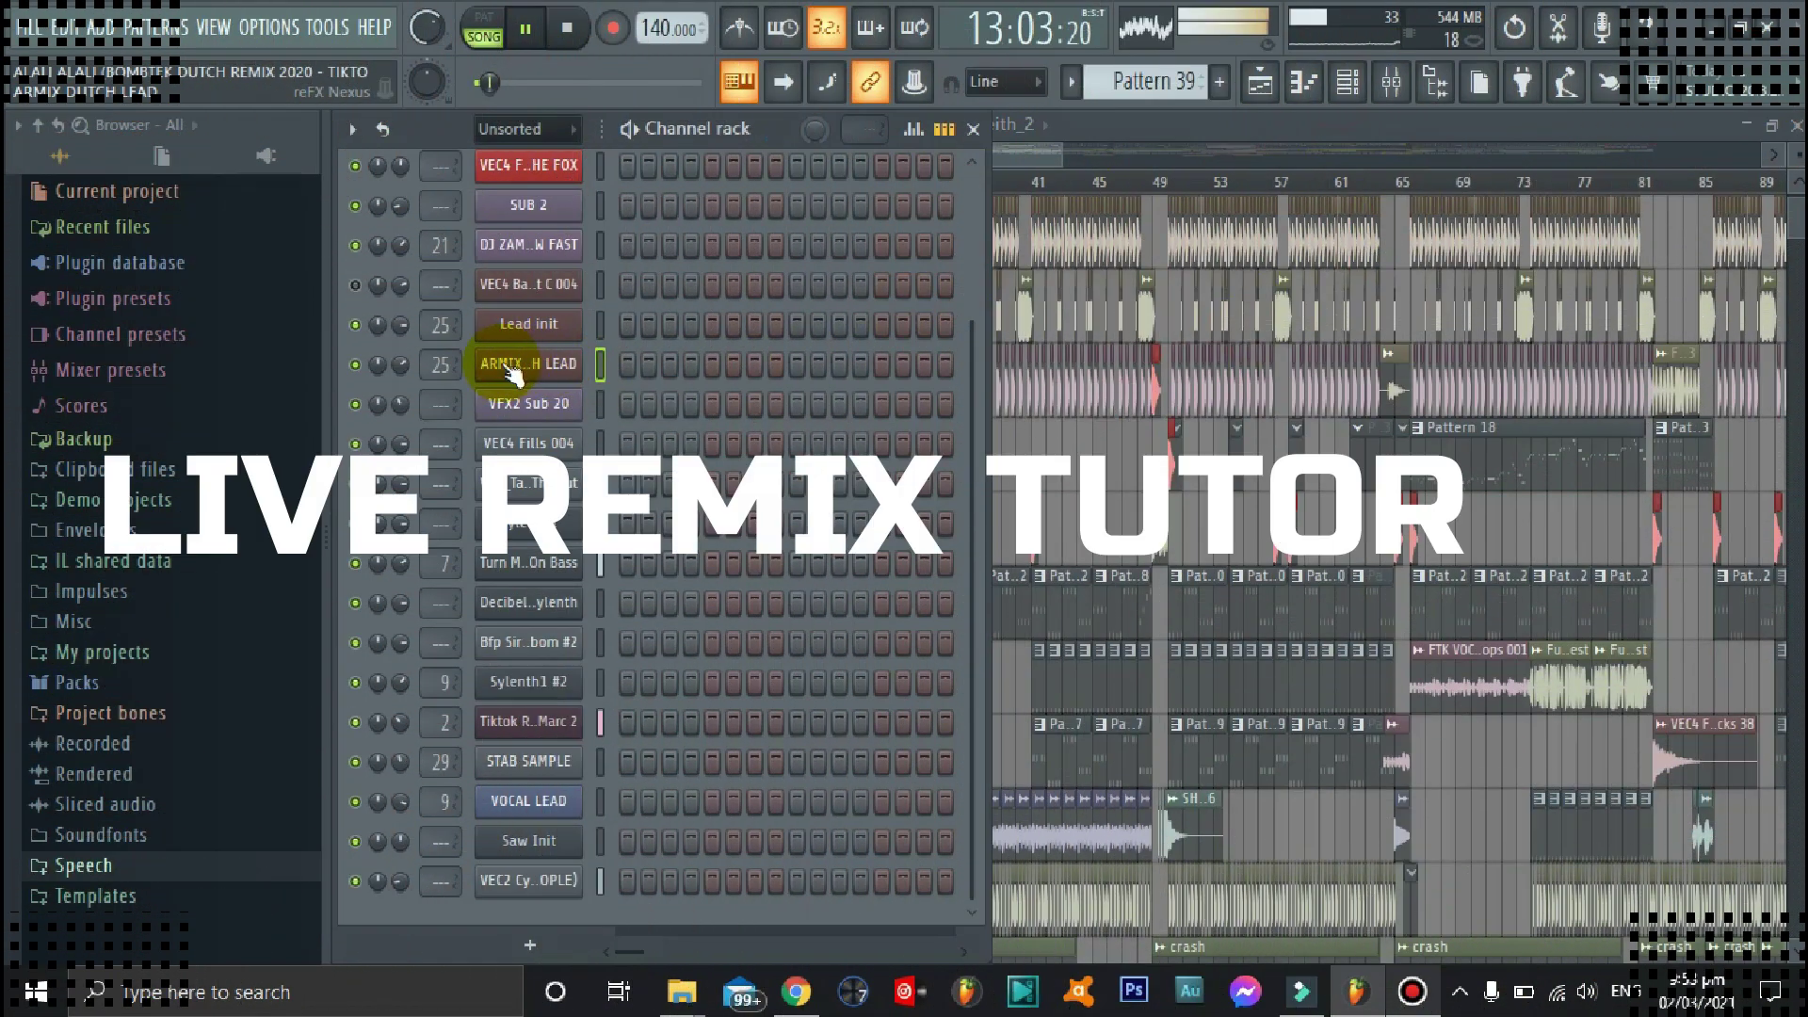
Open the lead channel's Nexus synth plugin, then close its window
click(513, 370)
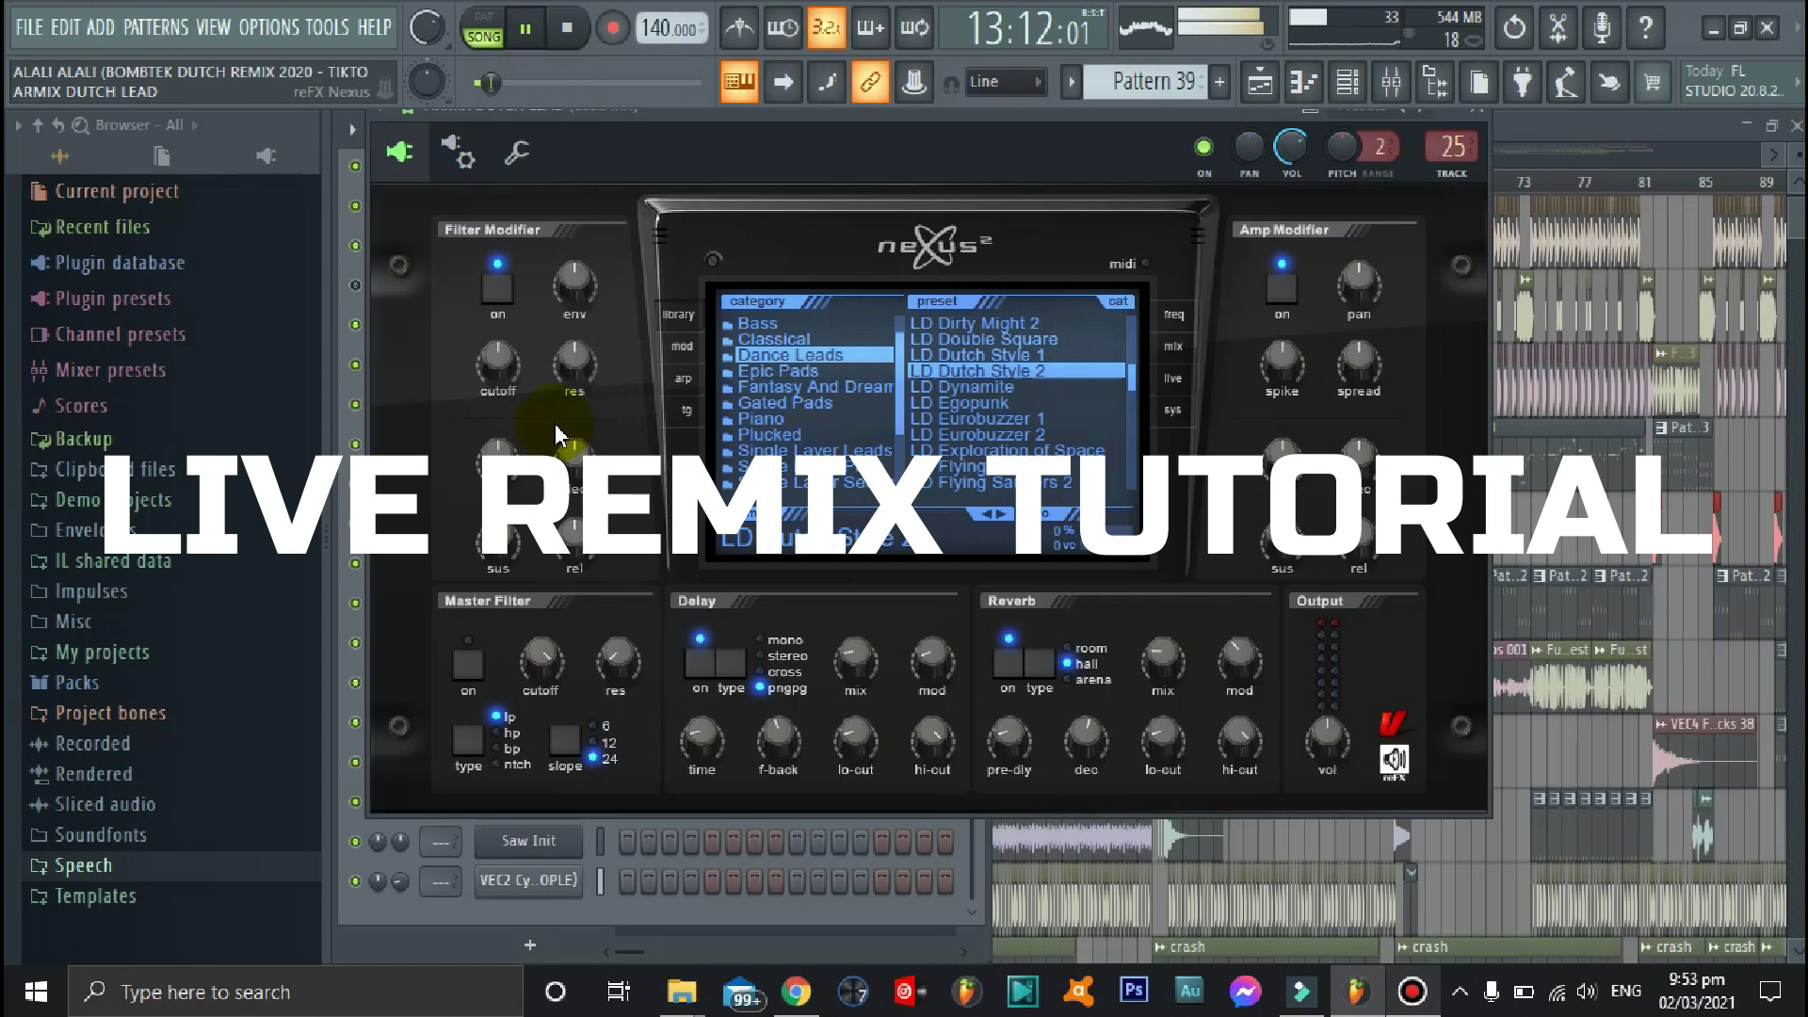
click(1480, 127)
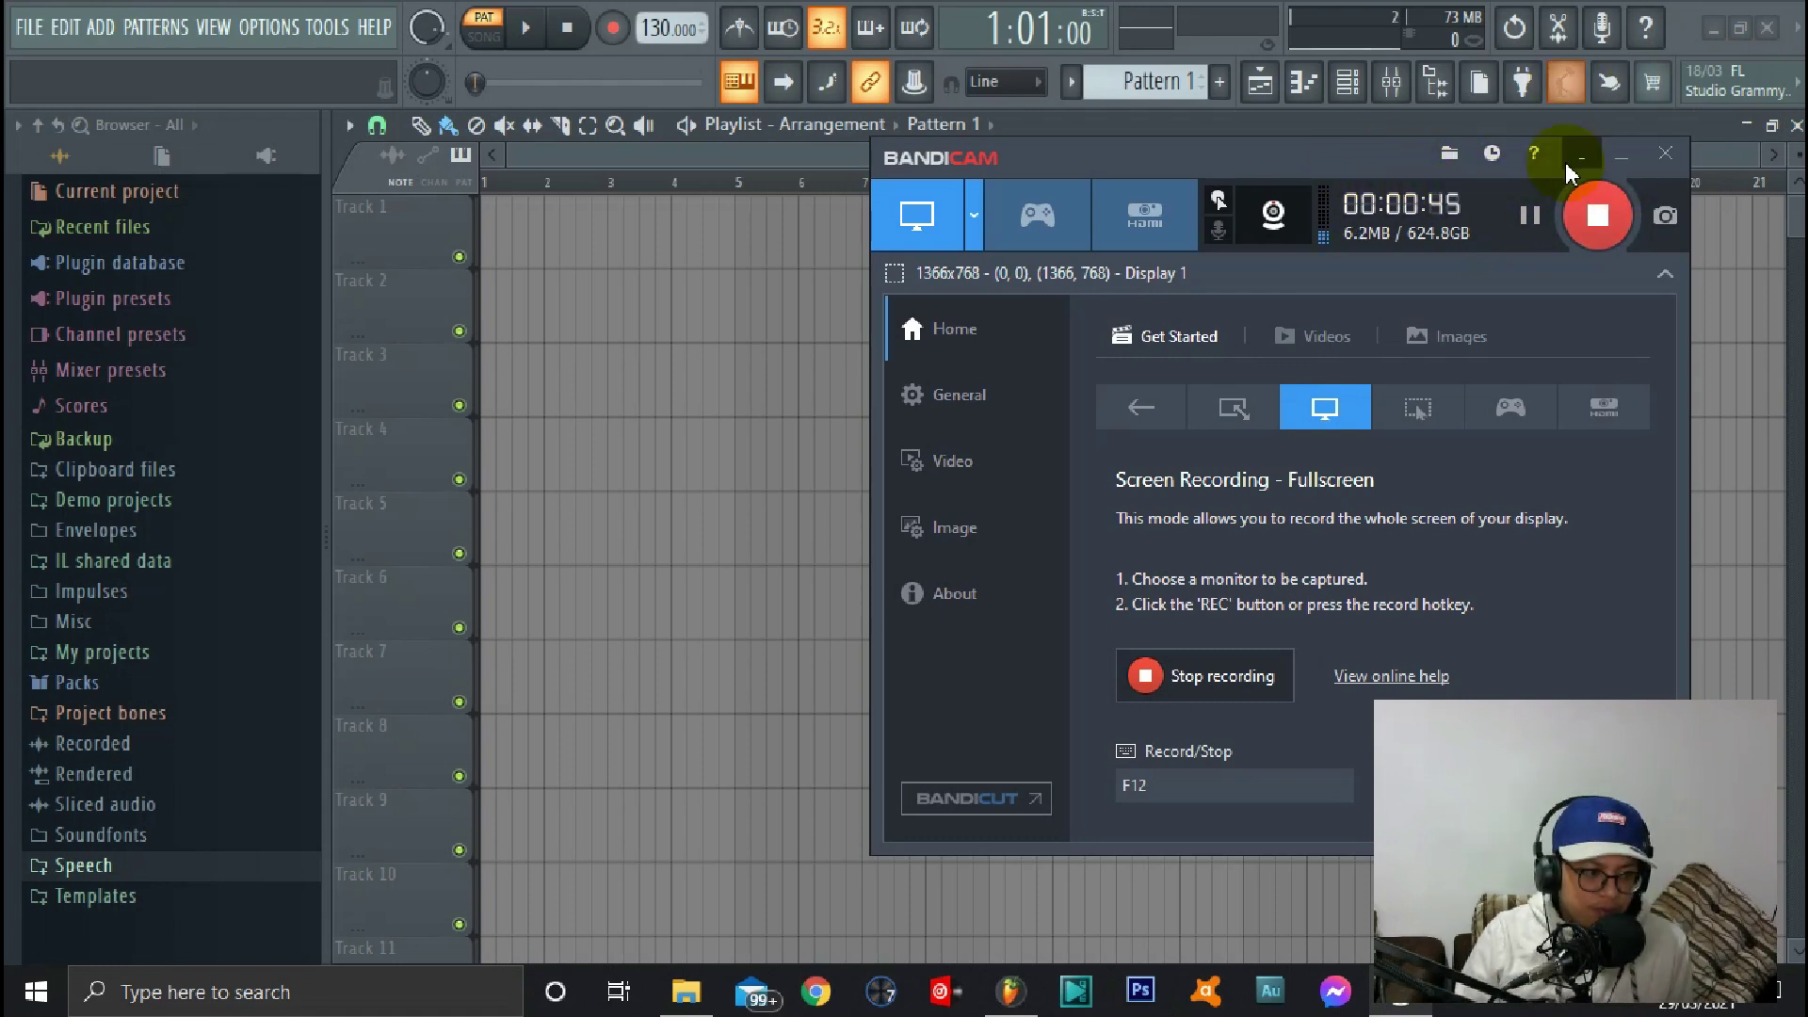
Hide the Bandicam recorder window covering the playlist
click(1617, 156)
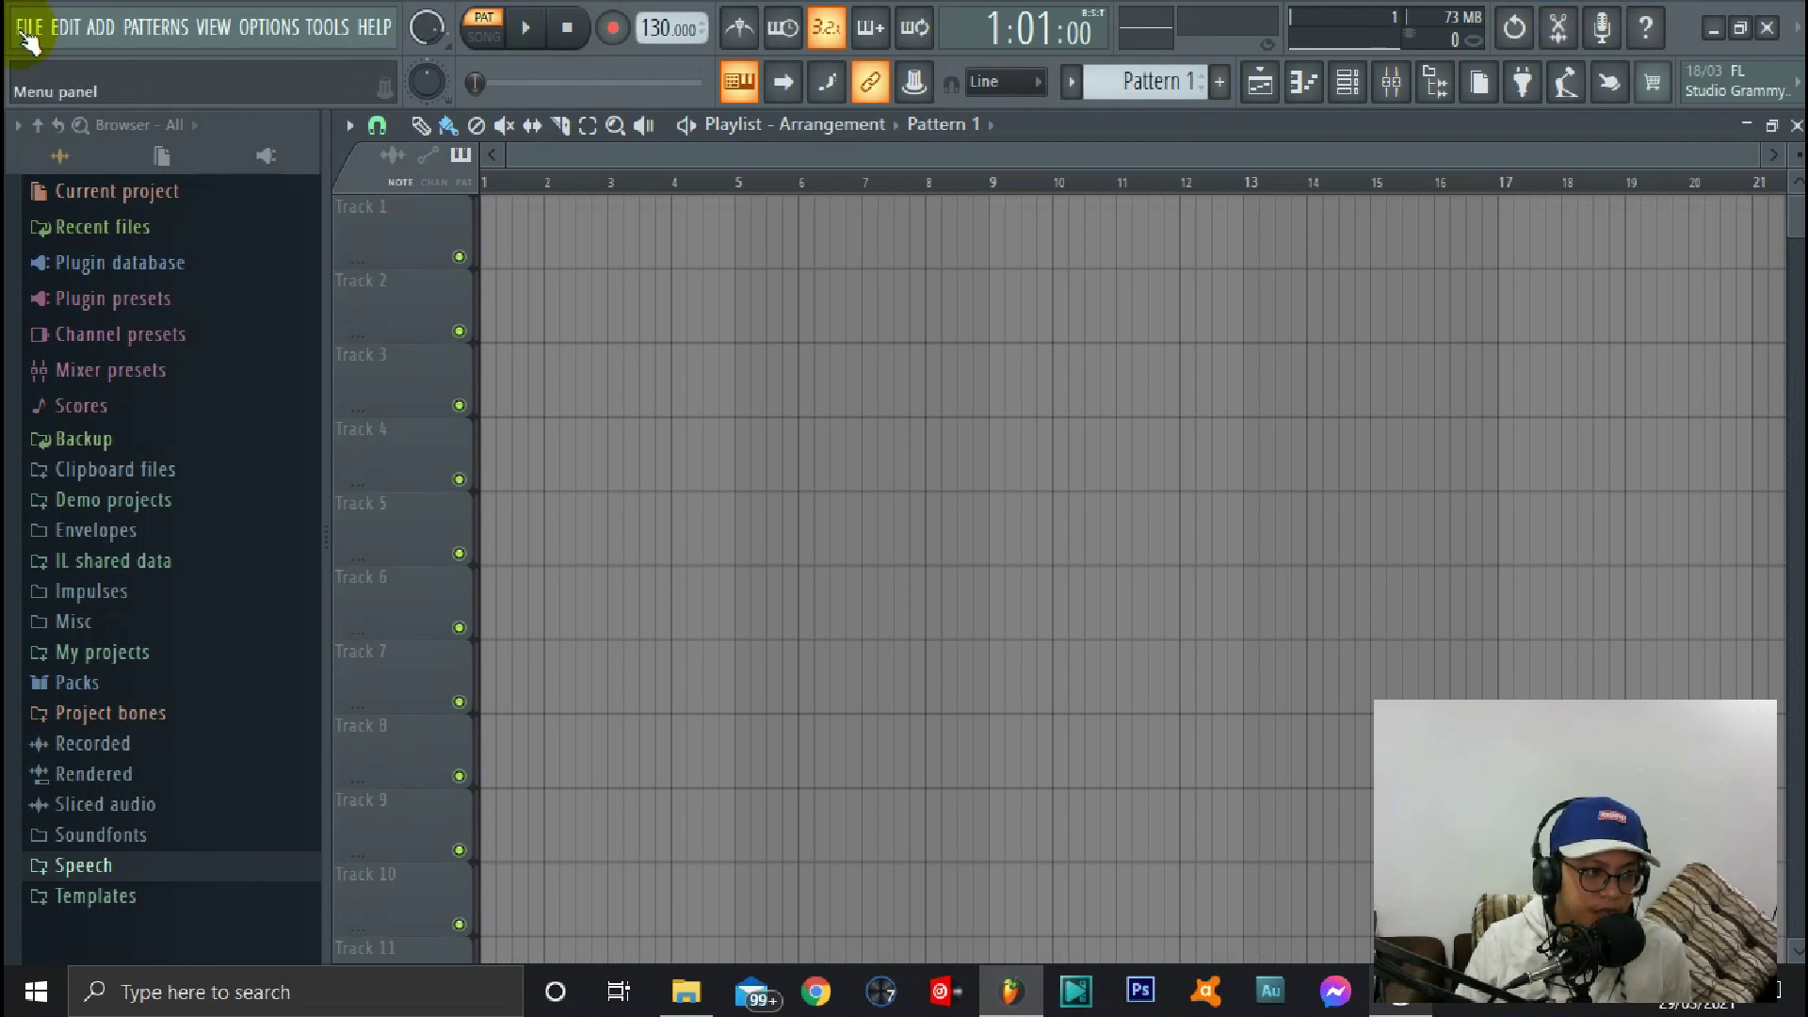
Browse the FILE menu's new-from-template options, then minimize FL Studio to the desktop
click(21, 41)
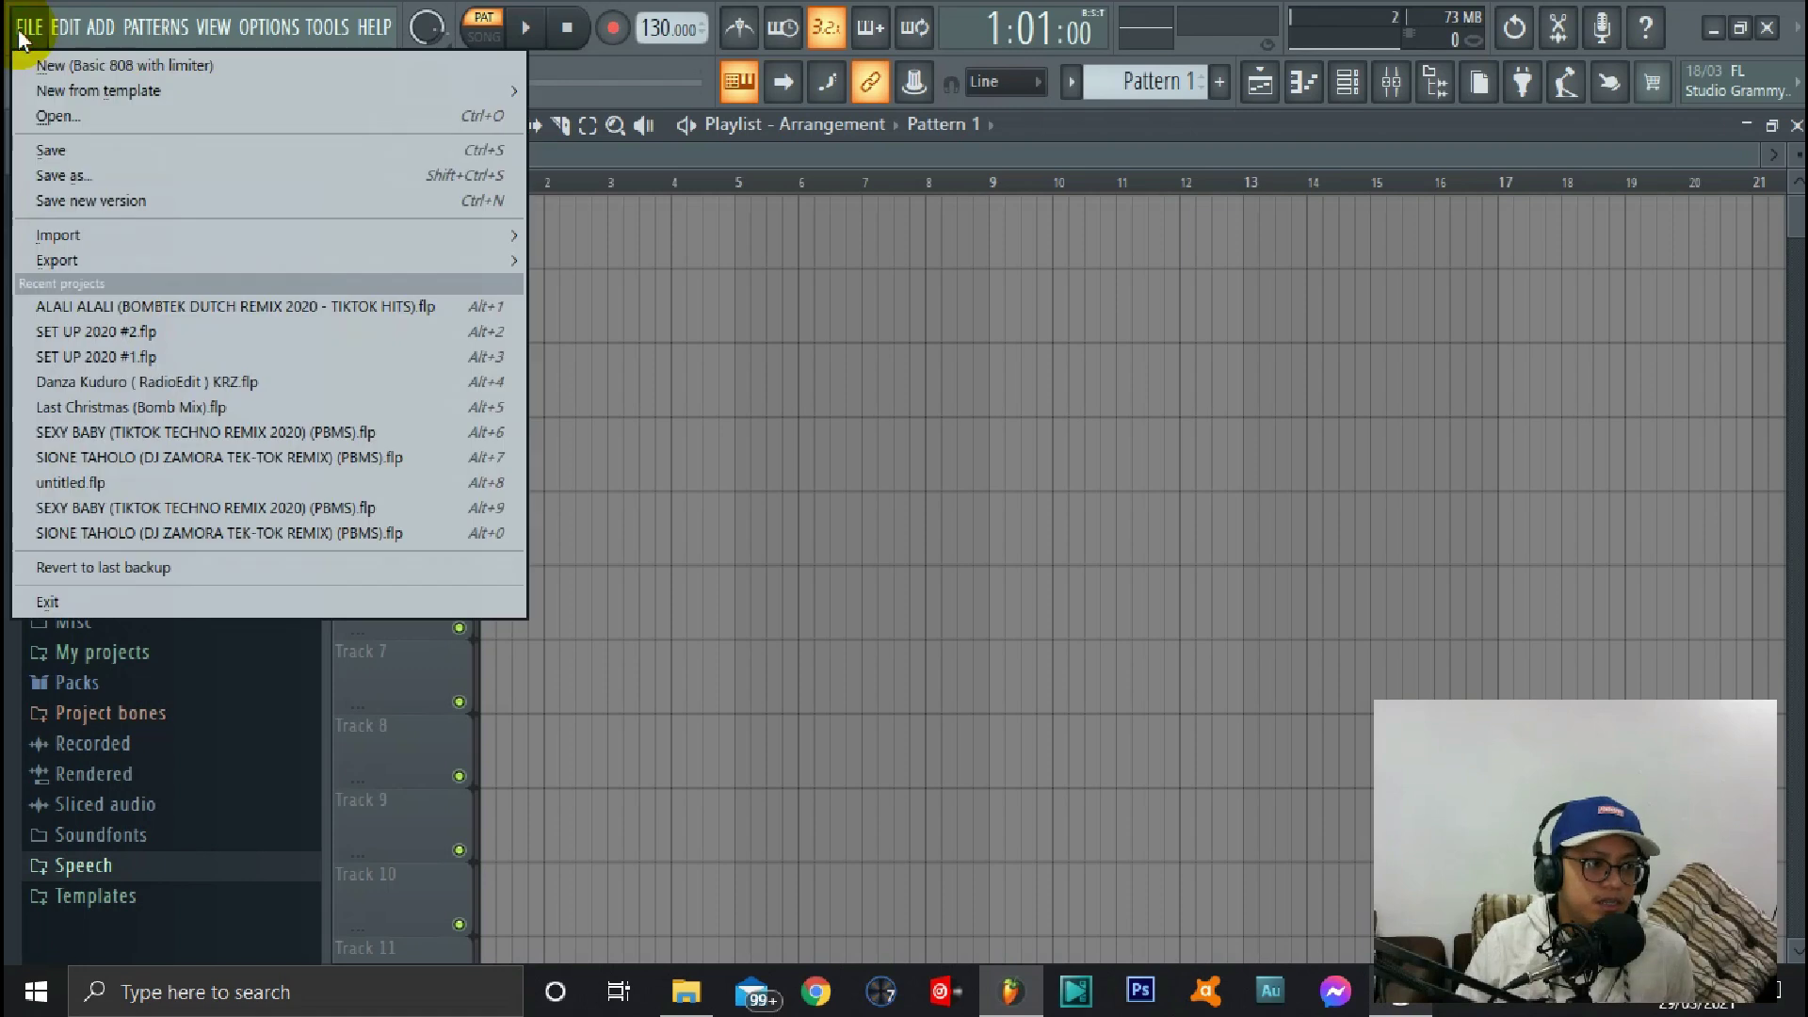
click(31, 31)
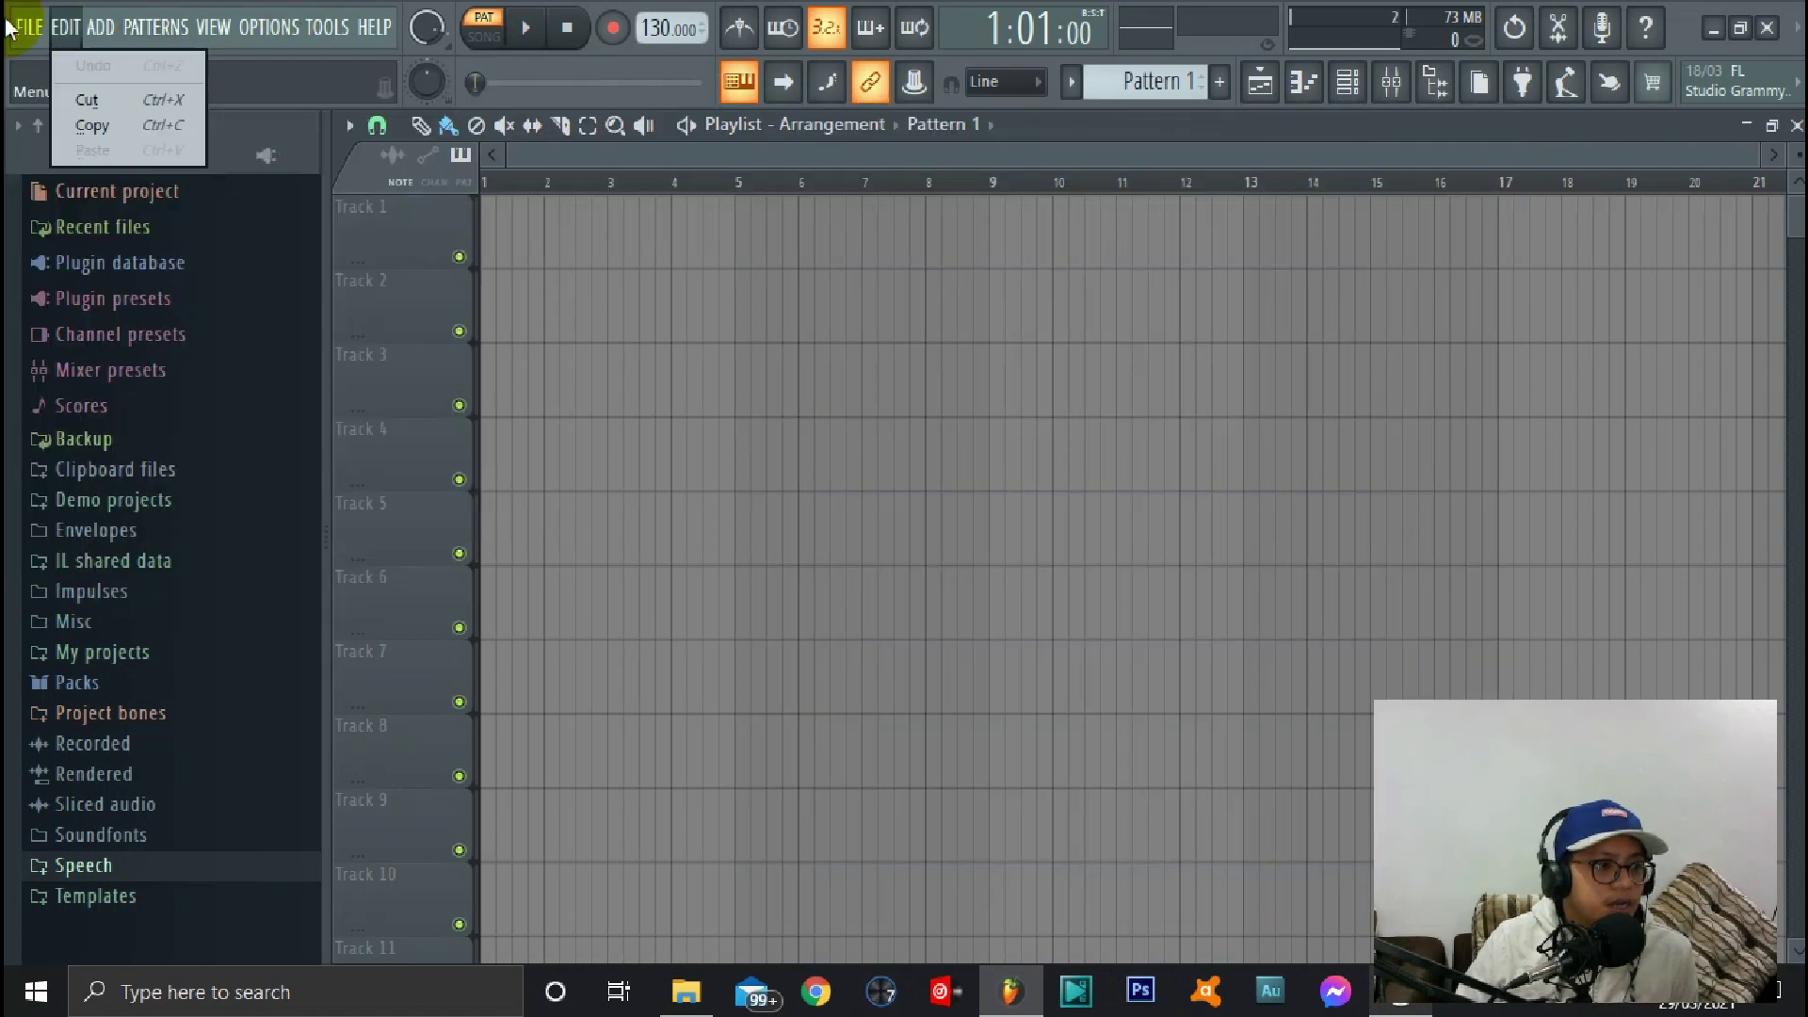
click(28, 27)
mouse_move(98, 91)
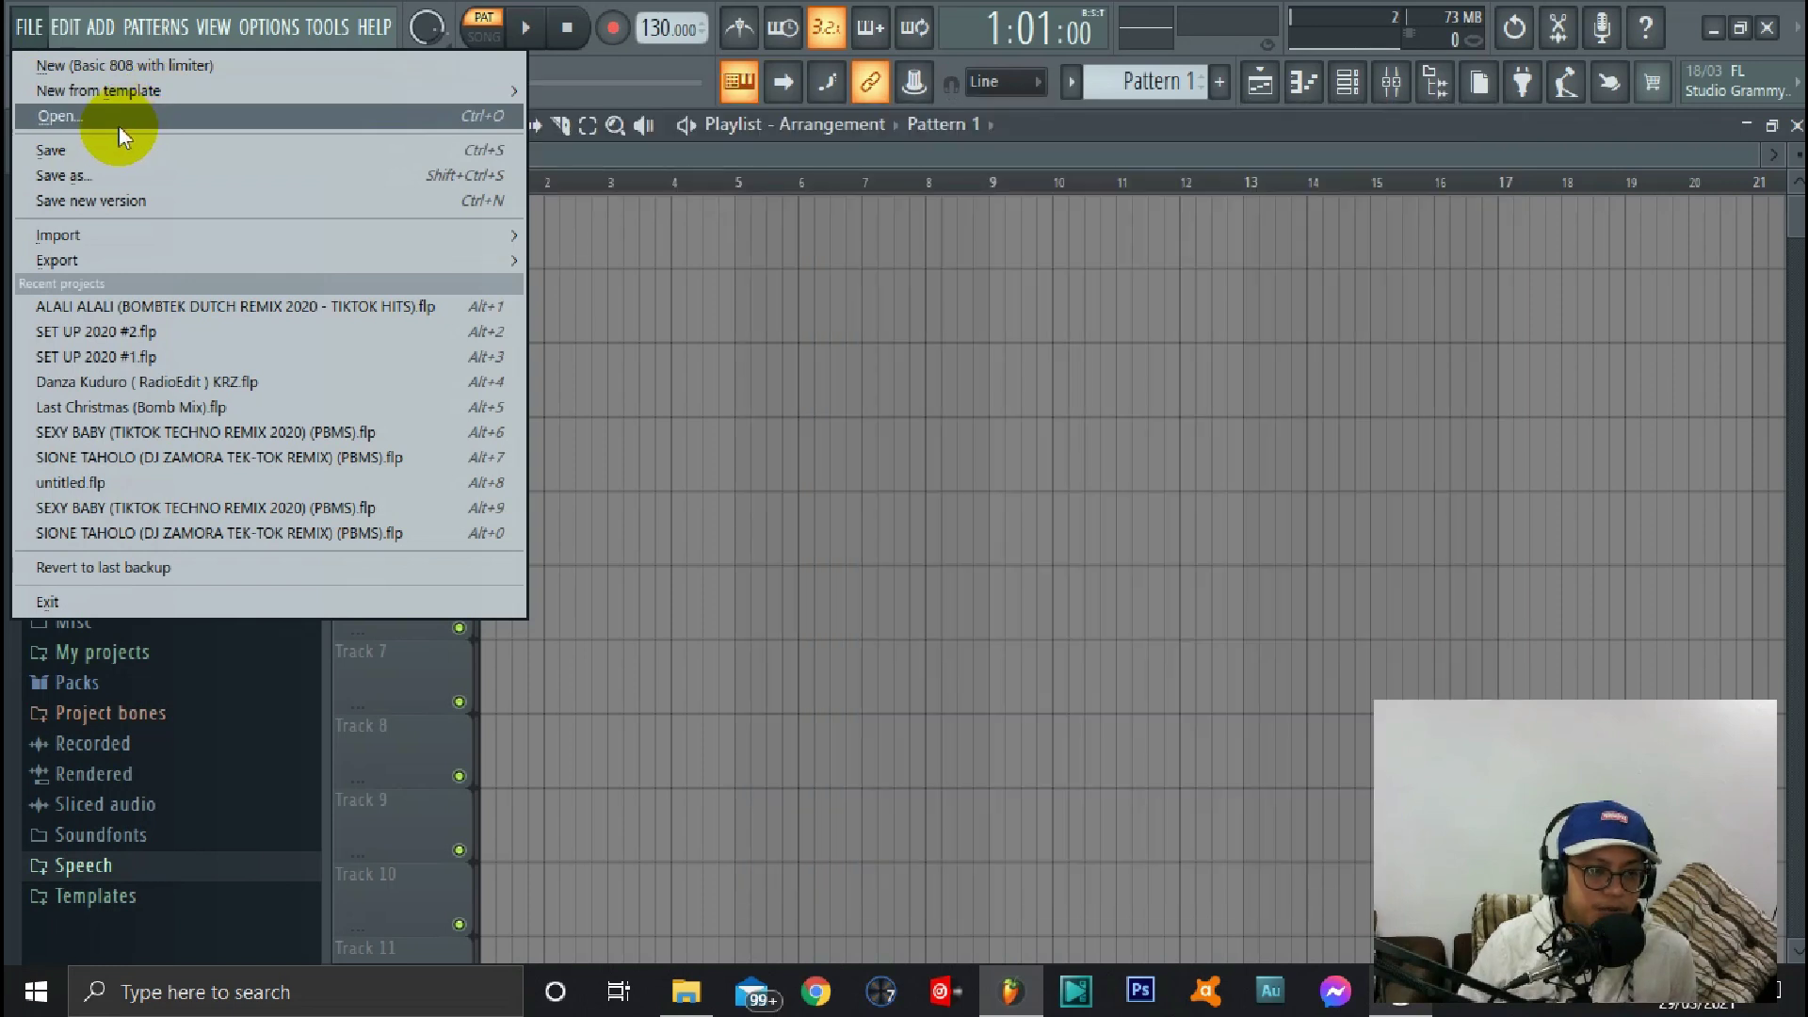
click(1713, 30)
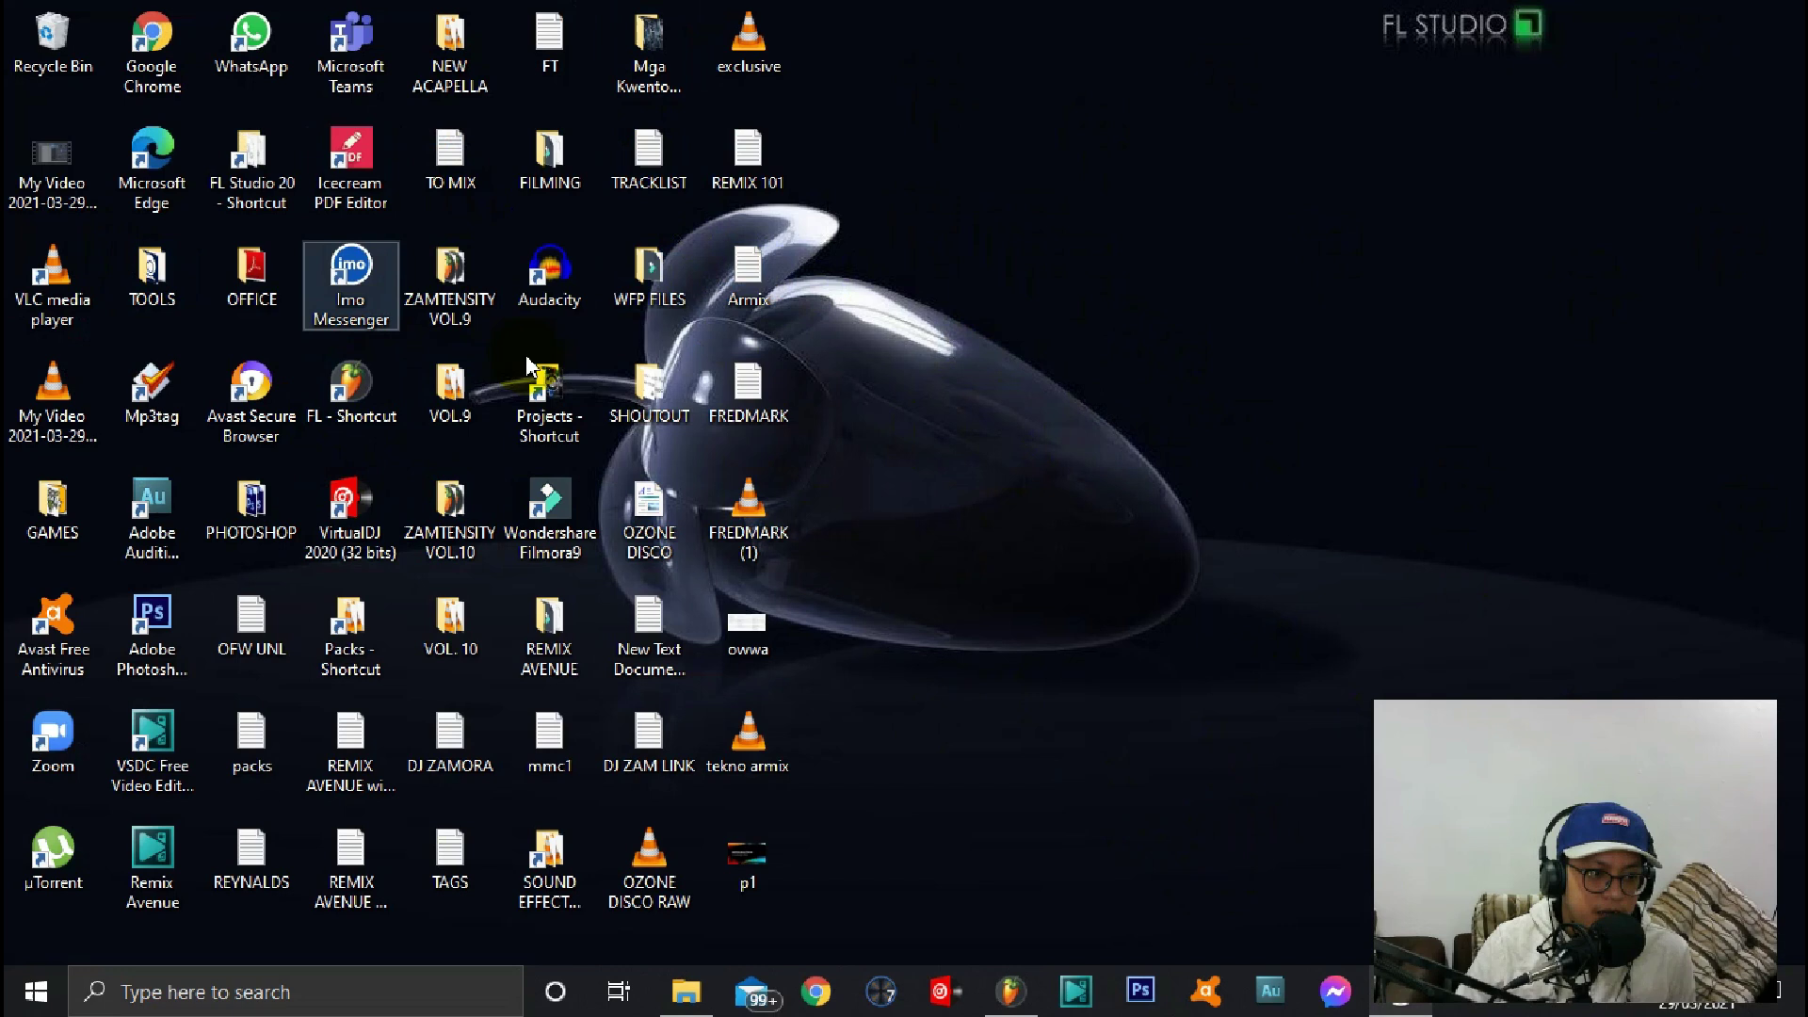
Open the ZAMTENSITY VOL.9 desktop folder and bring FL Studio back from the taskbar
double_click(467, 300)
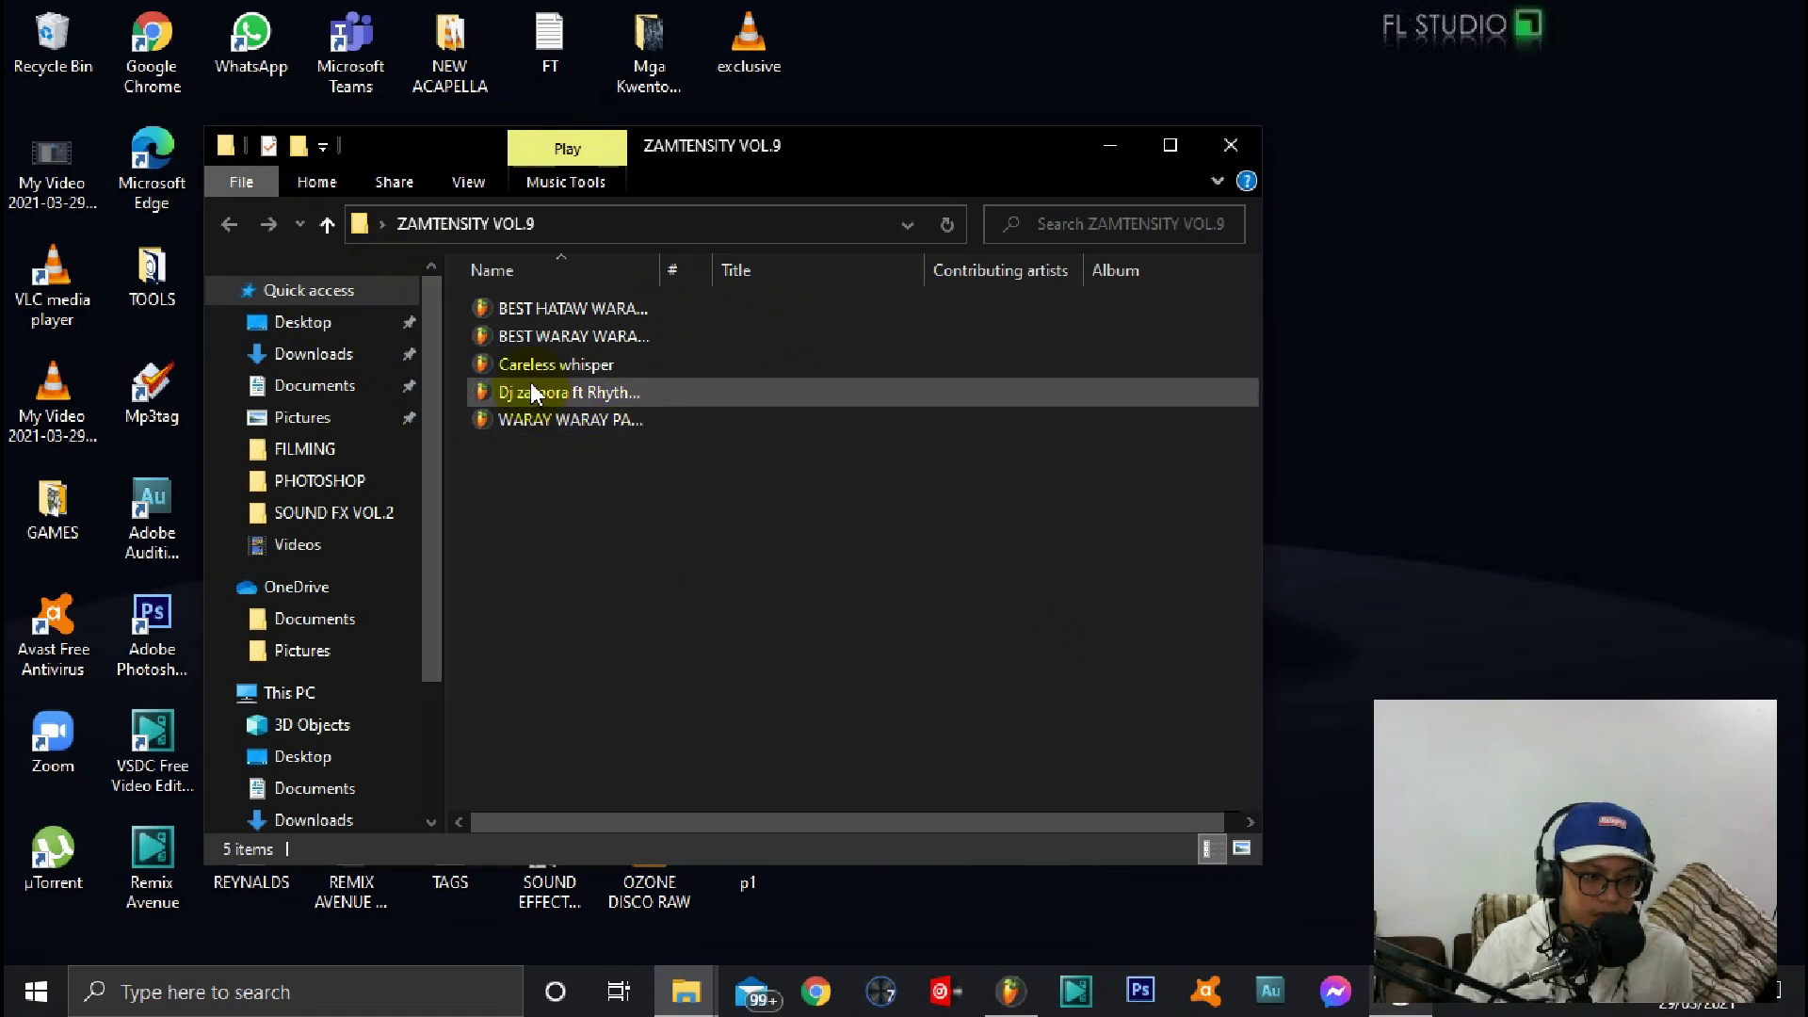
click(1009, 991)
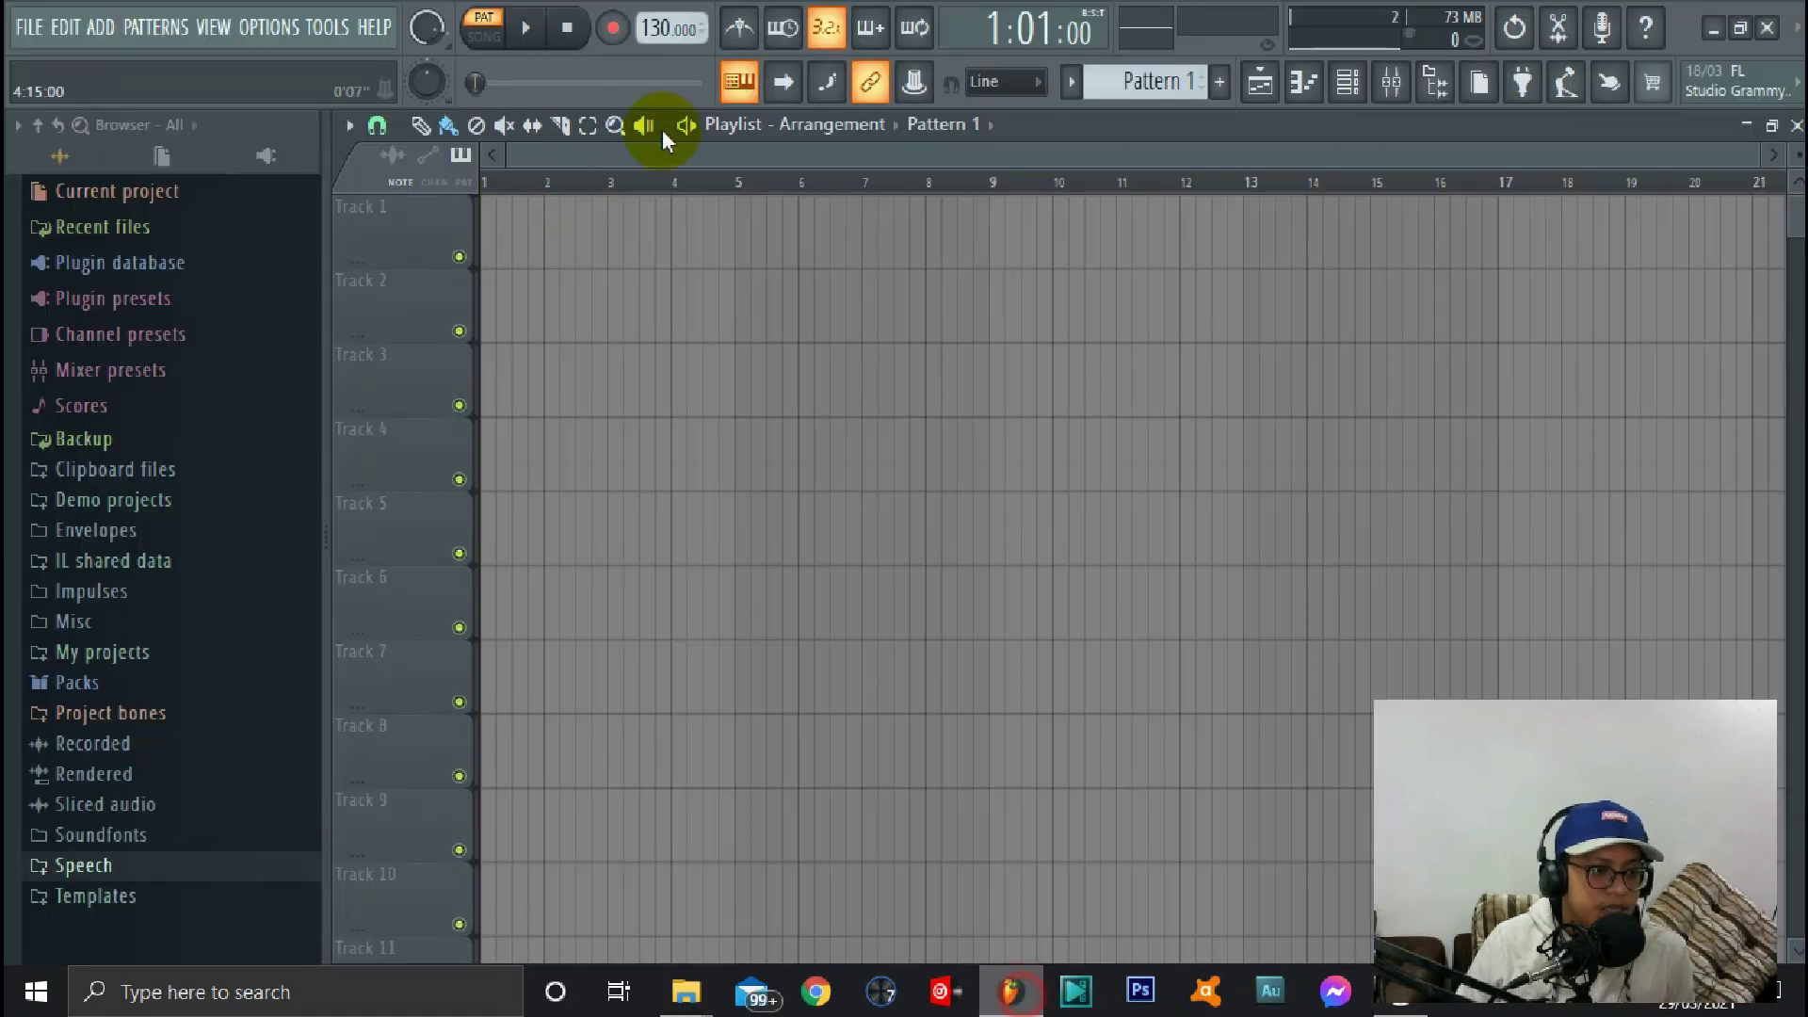
Bring up FL Studio's FILE menu options
click(29, 25)
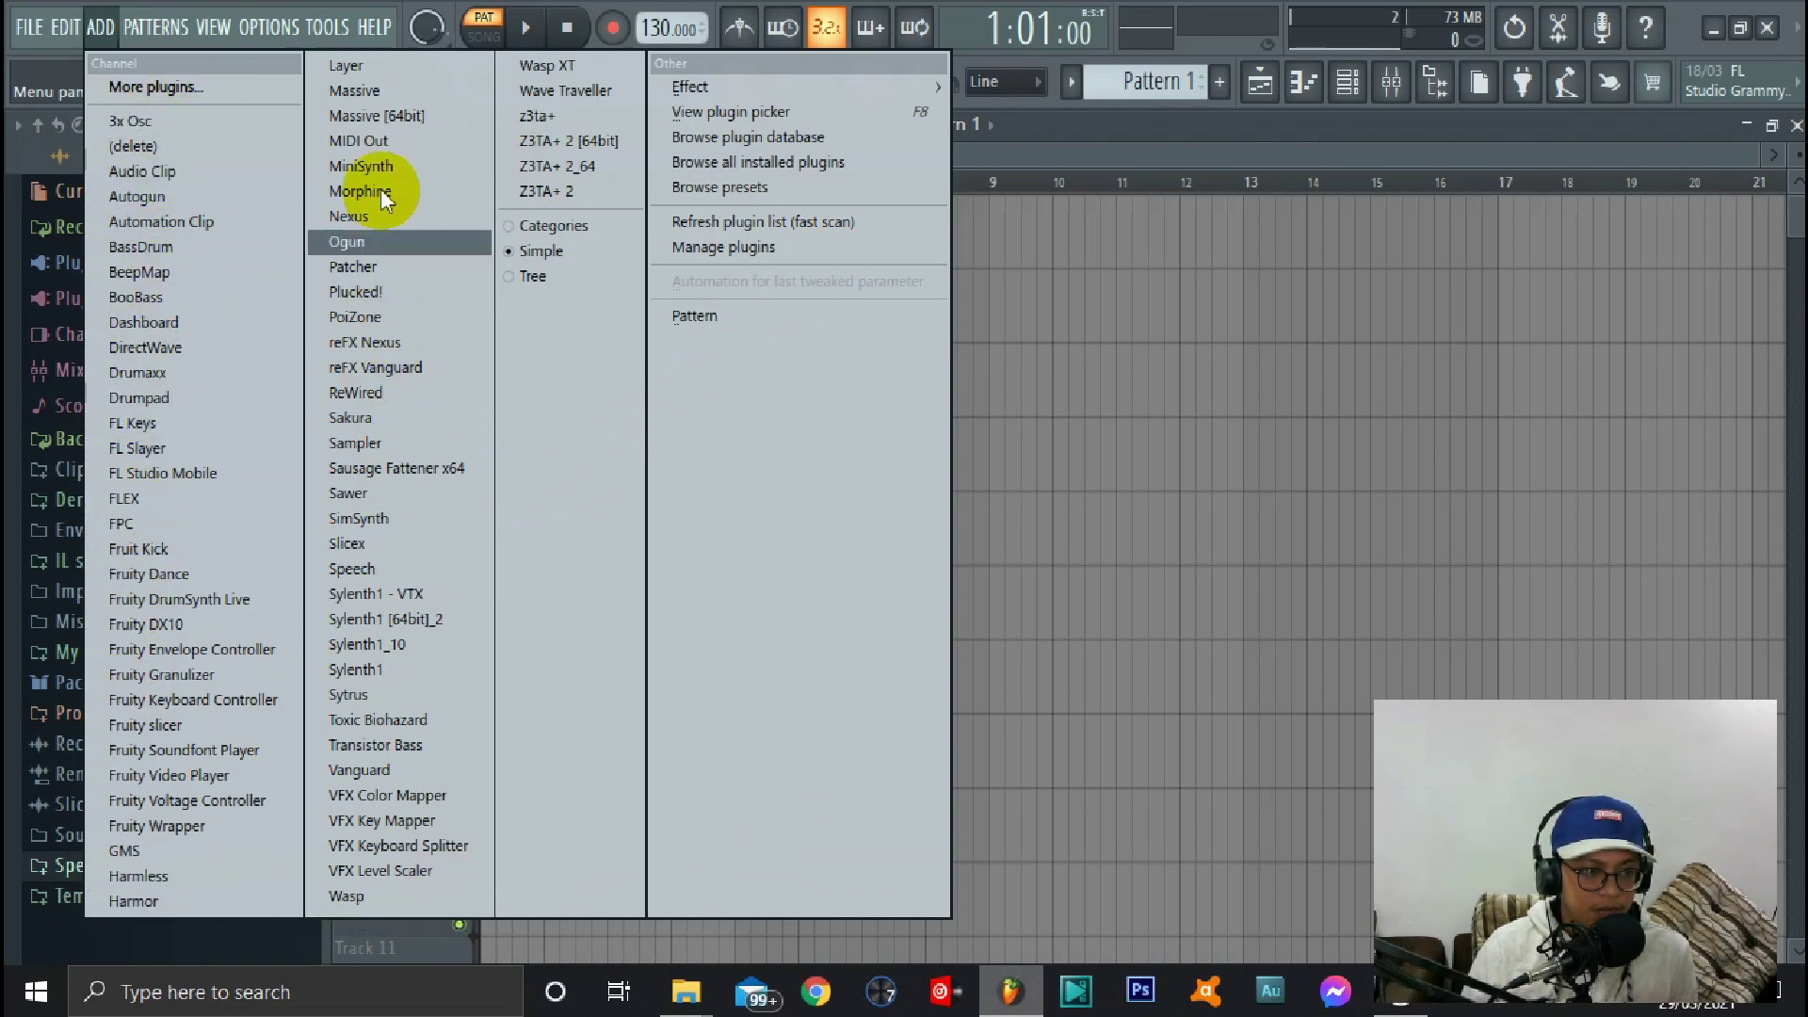
Close the plugin list, then reopen the pattern options and the ADD plugin list
click(536, 234)
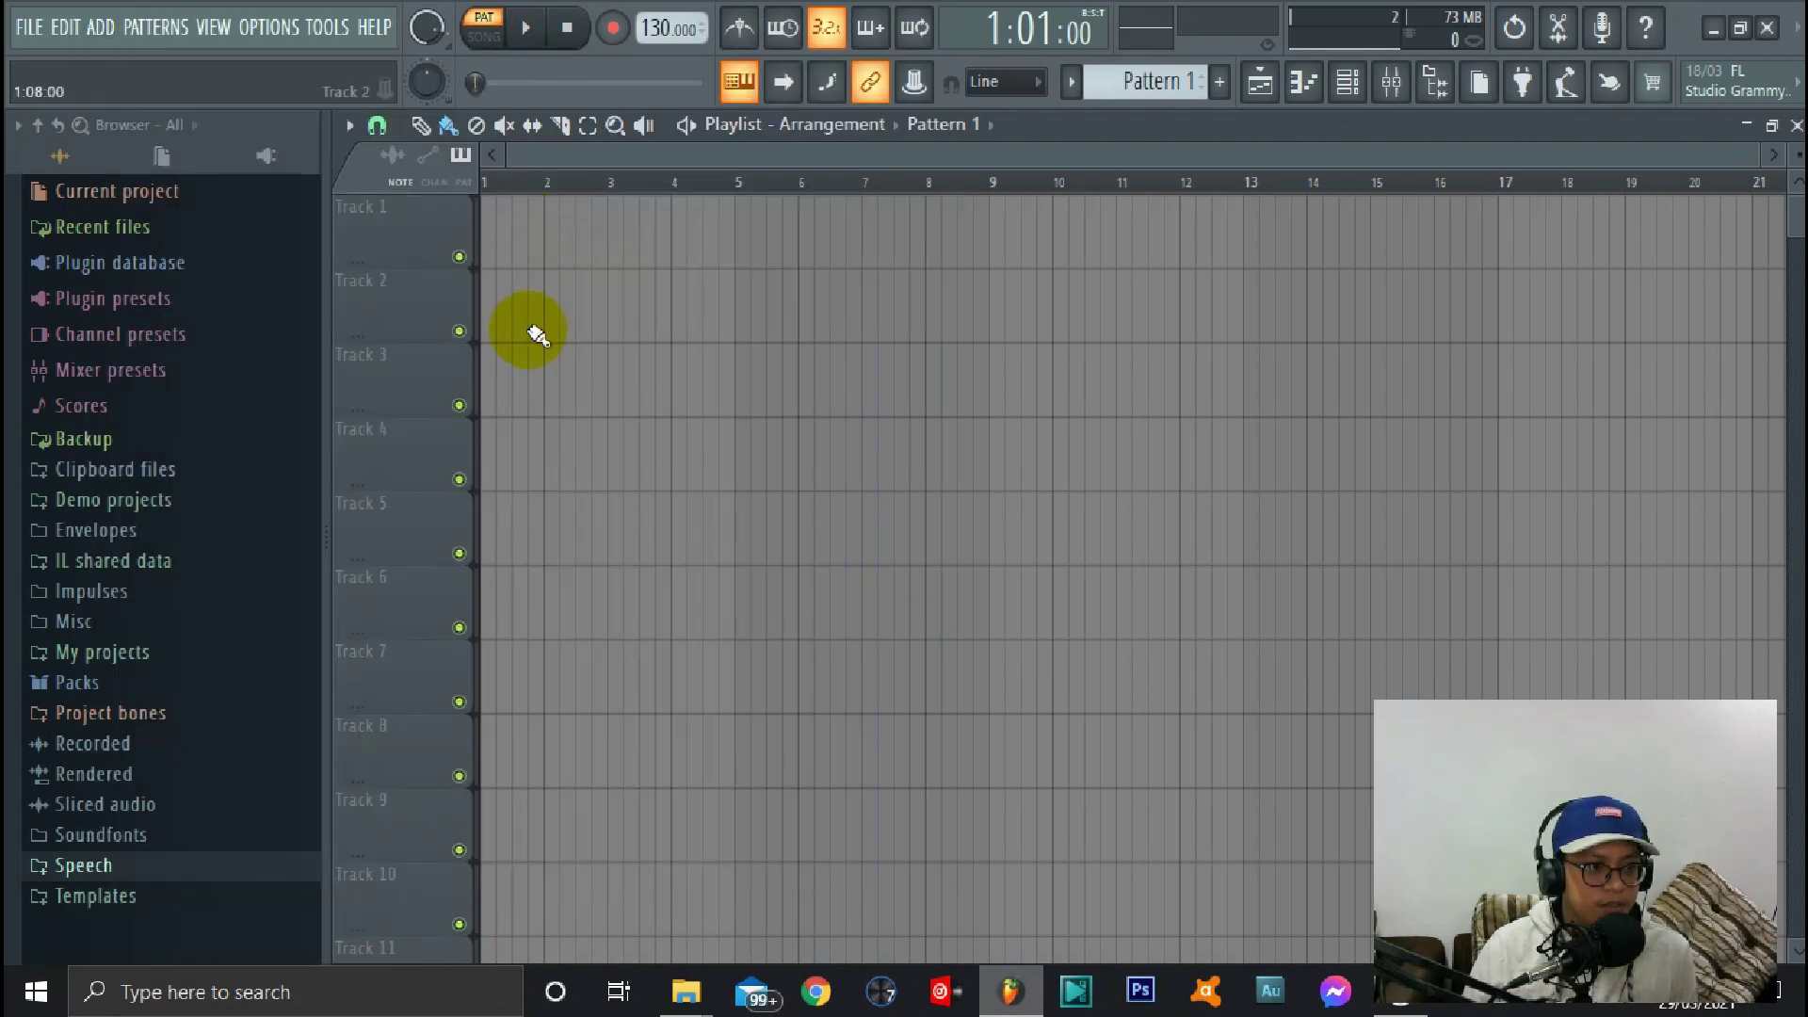
click(101, 27)
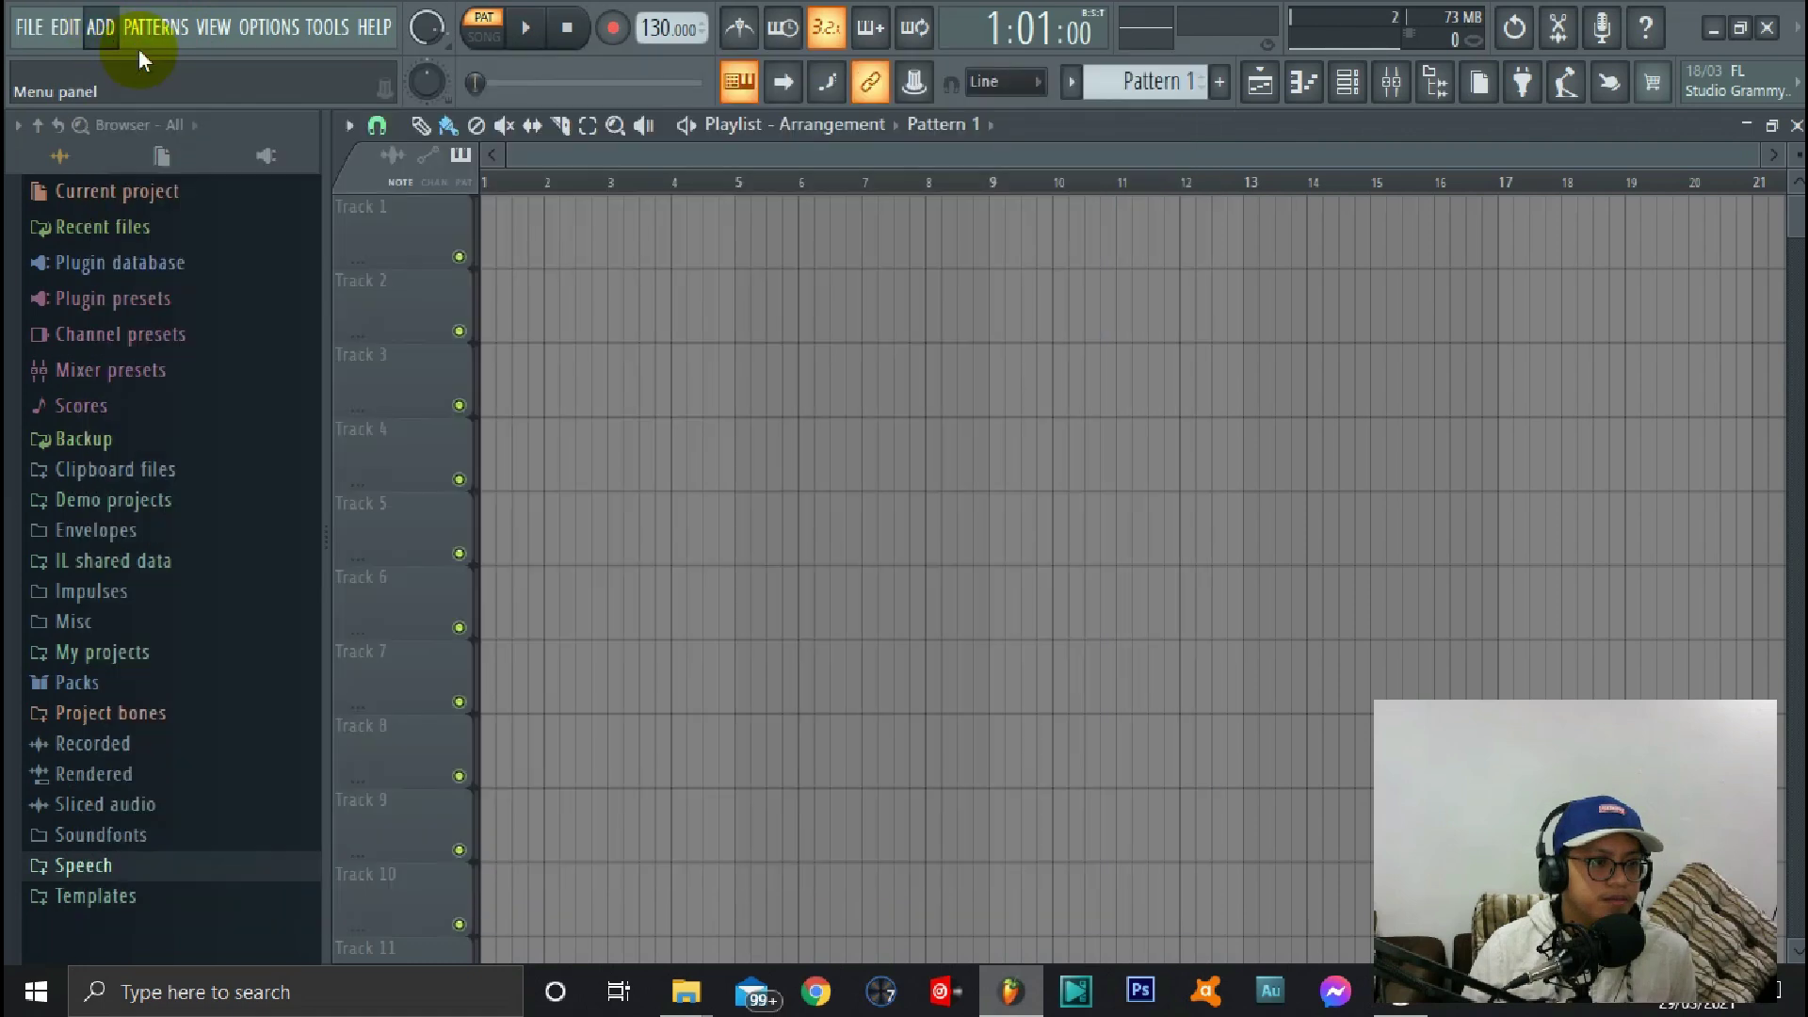
click(156, 27)
click(101, 27)
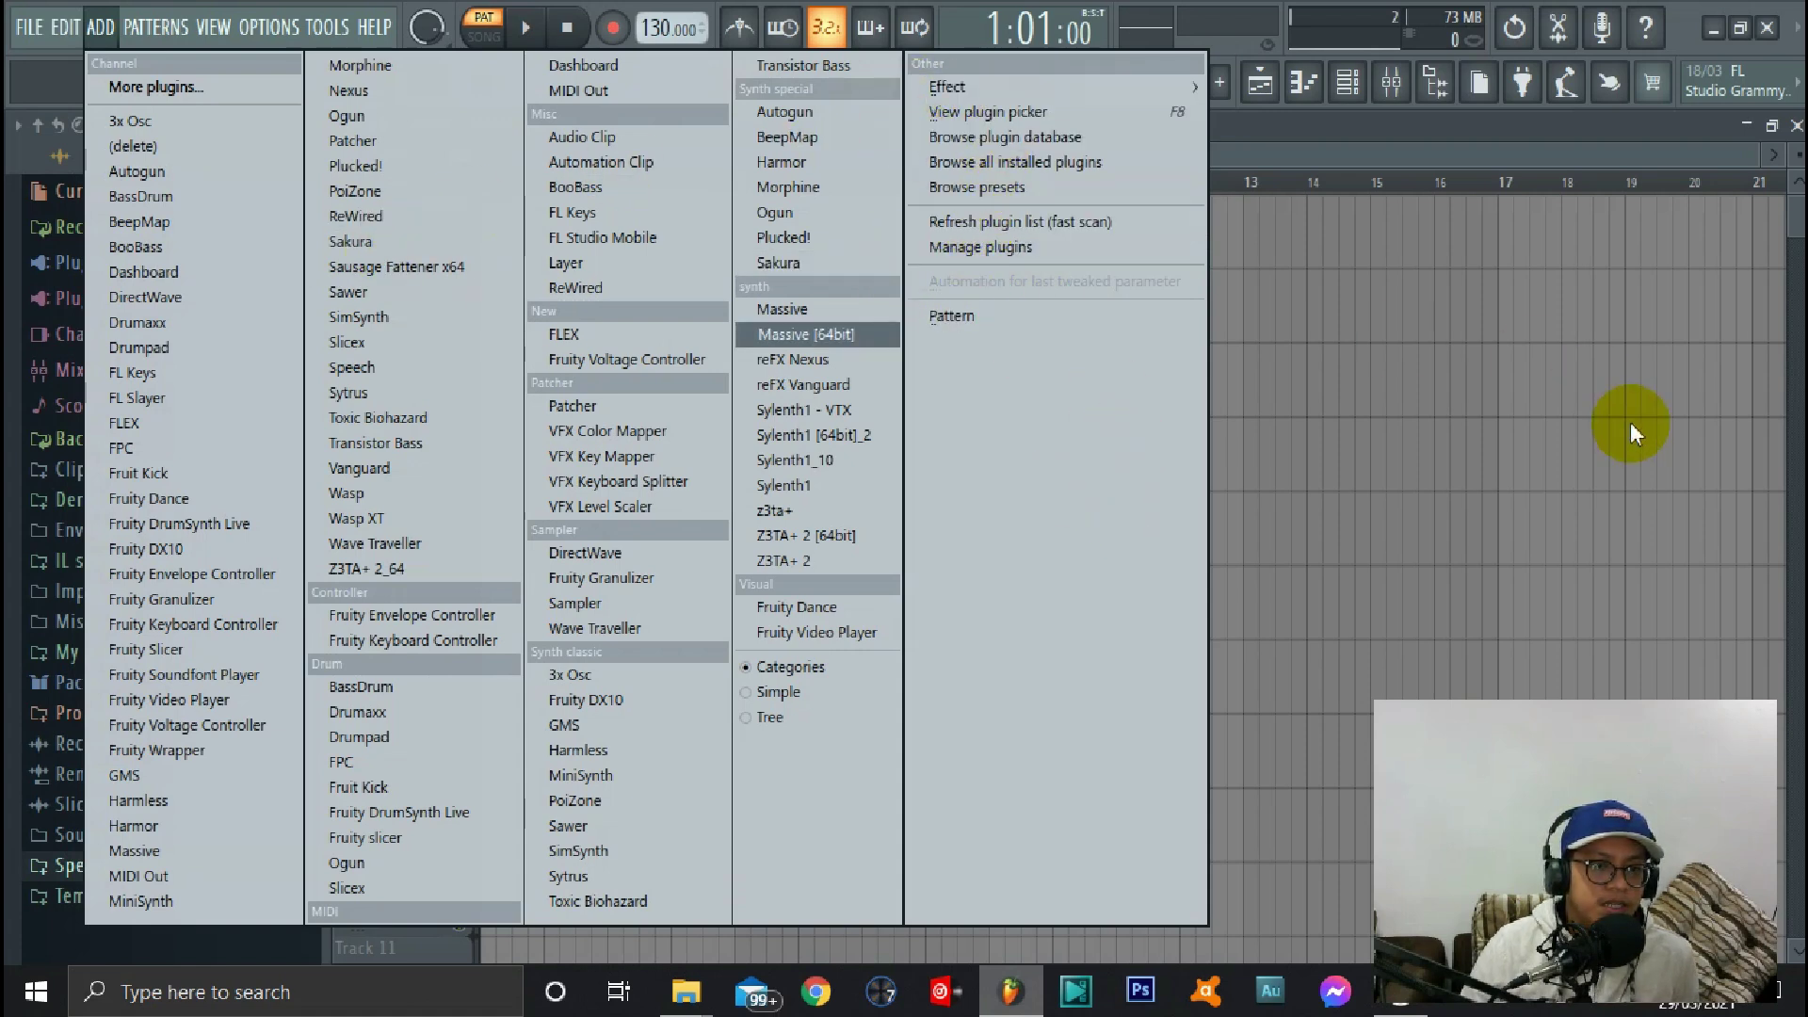
Hide the playlist to show the channel rack, then bring the playlist back via VIEW
click(142, 28)
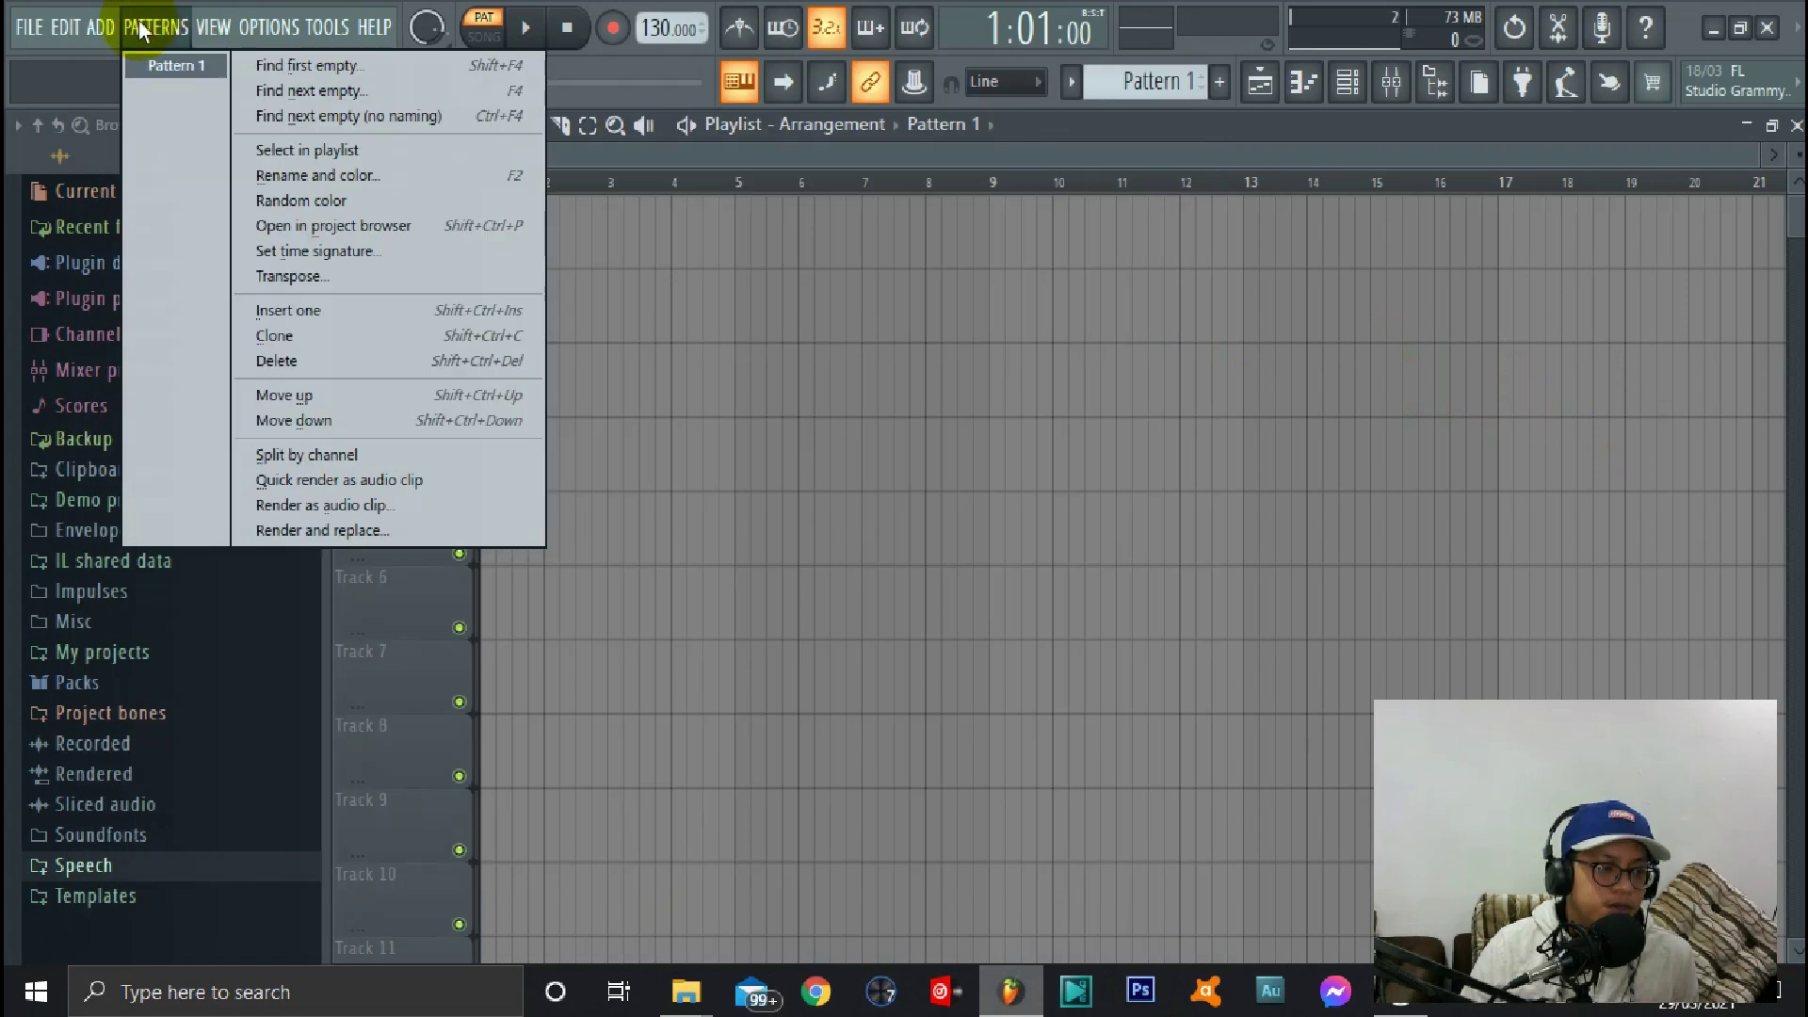
mouse_move(212, 28)
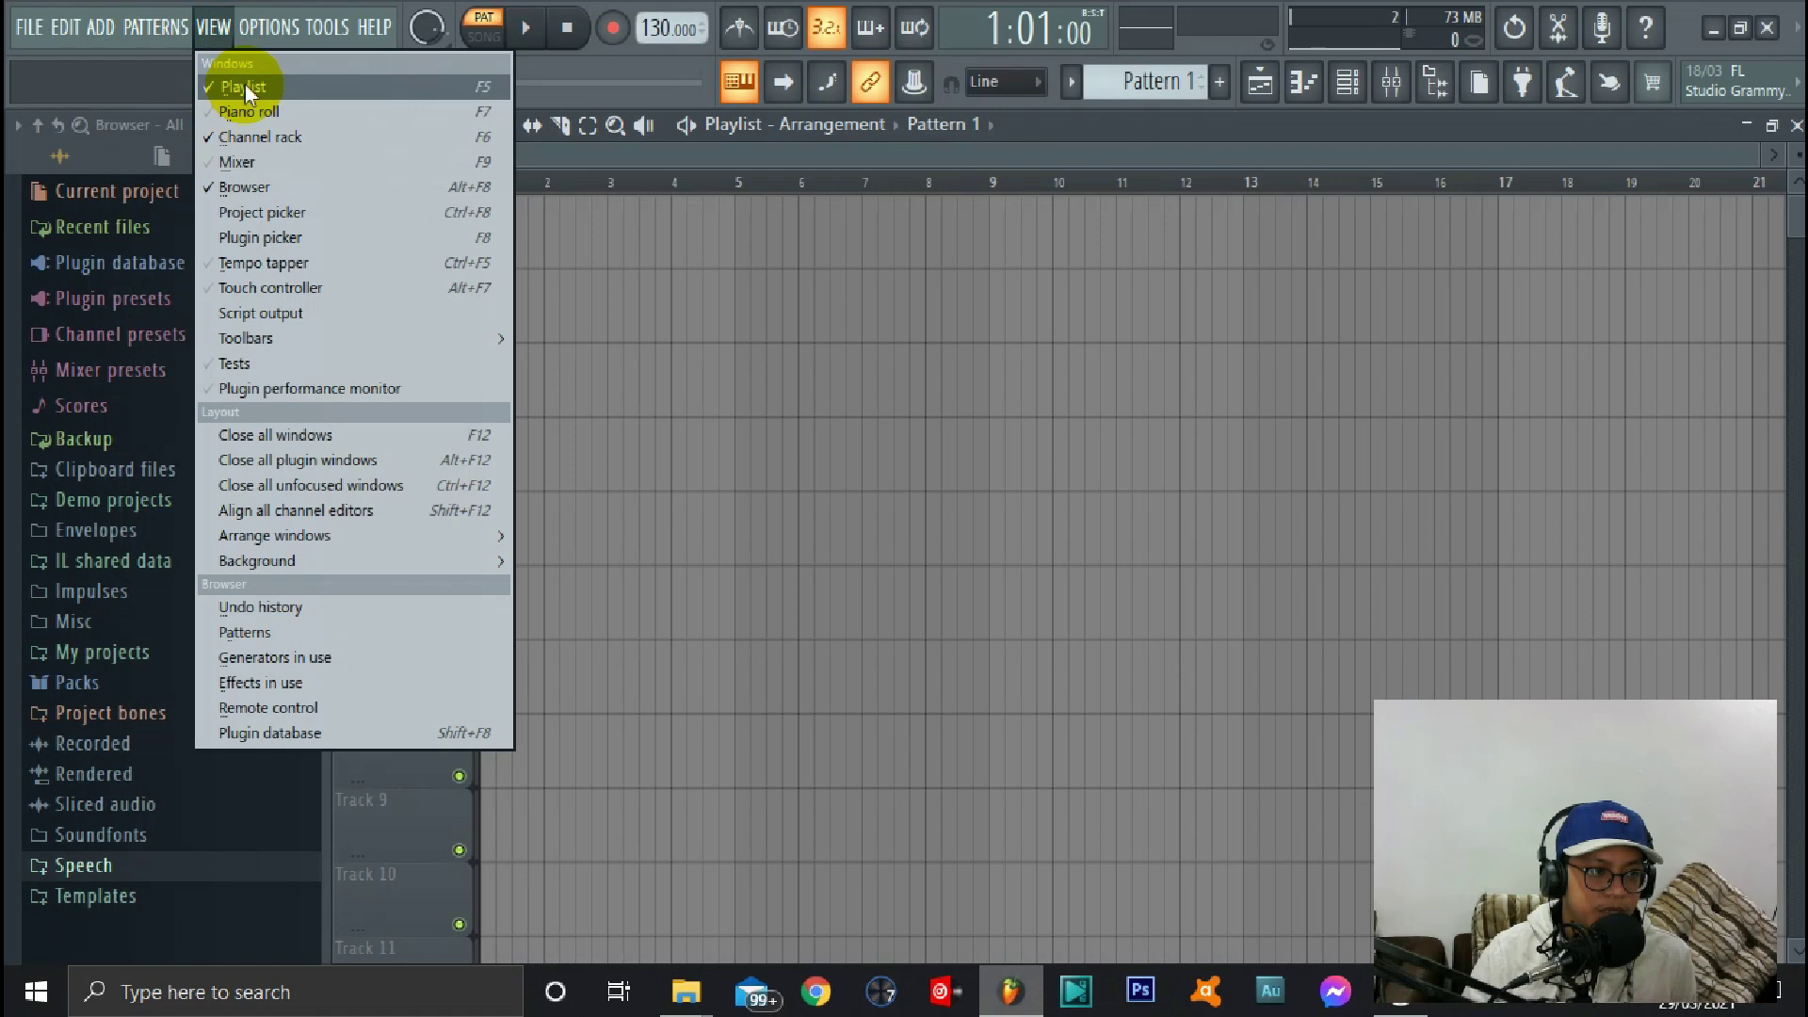
click(245, 84)
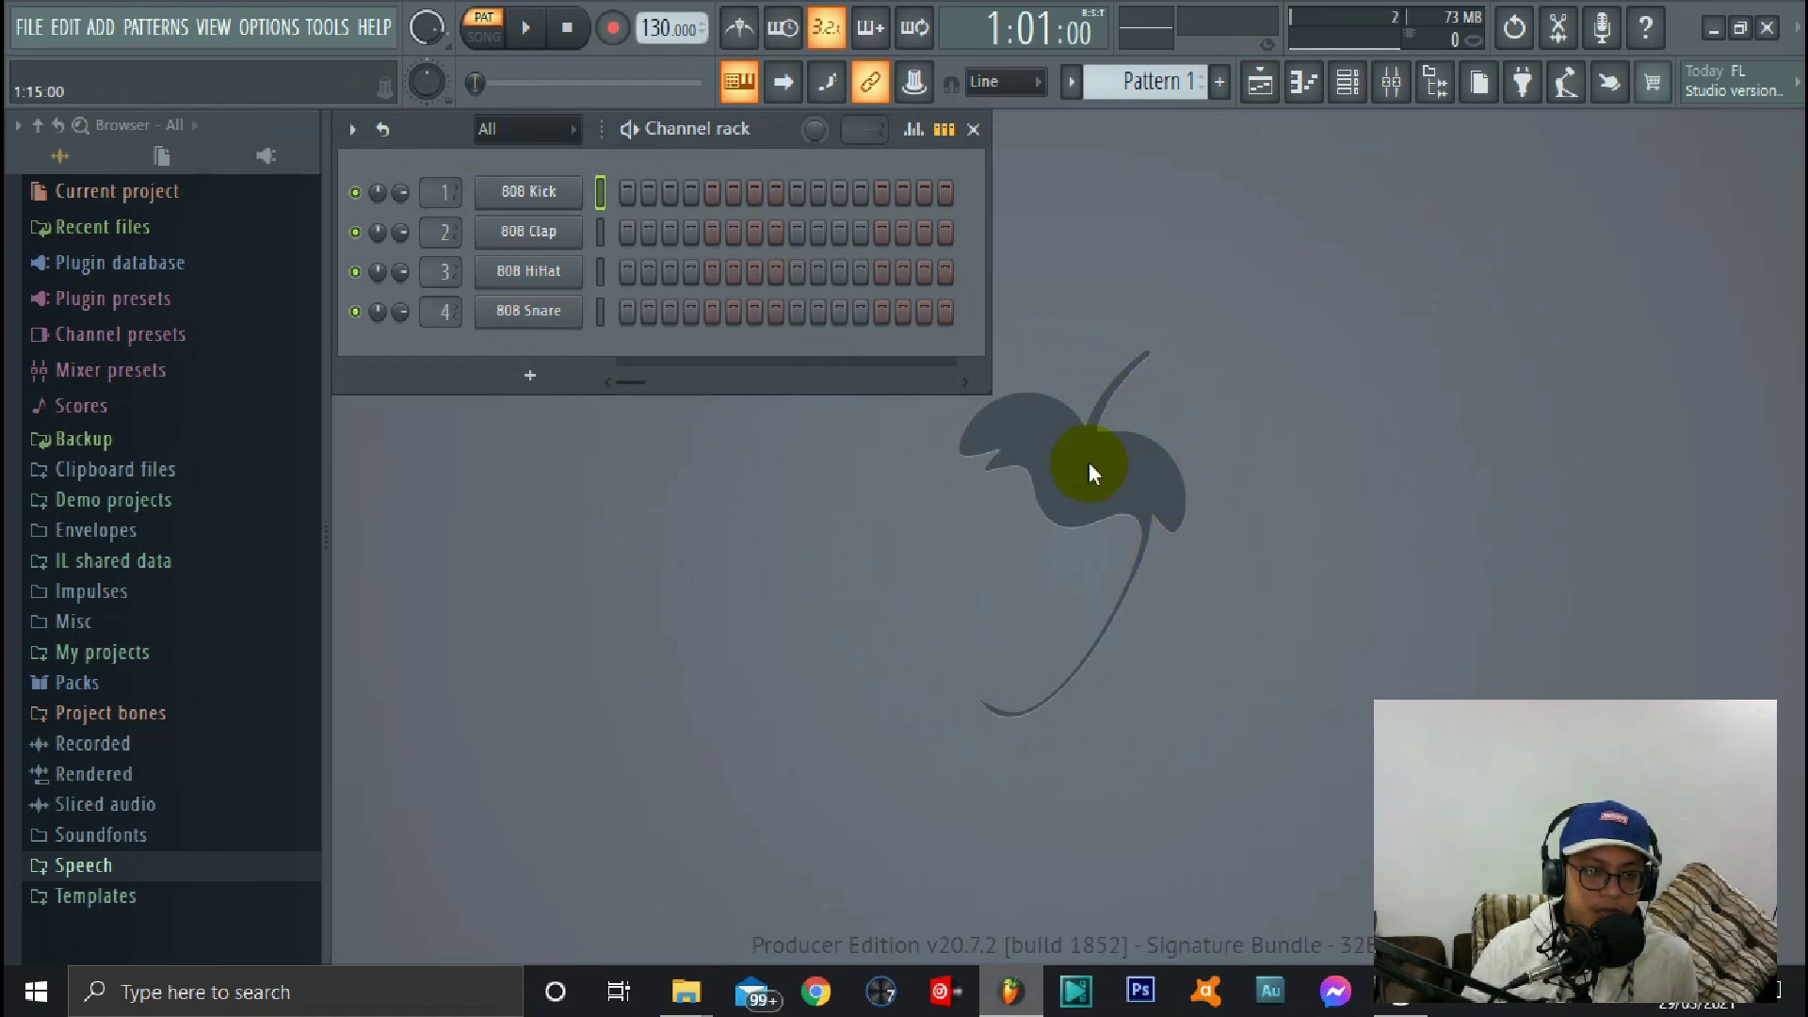
click(165, 30)
mouse_move(213, 26)
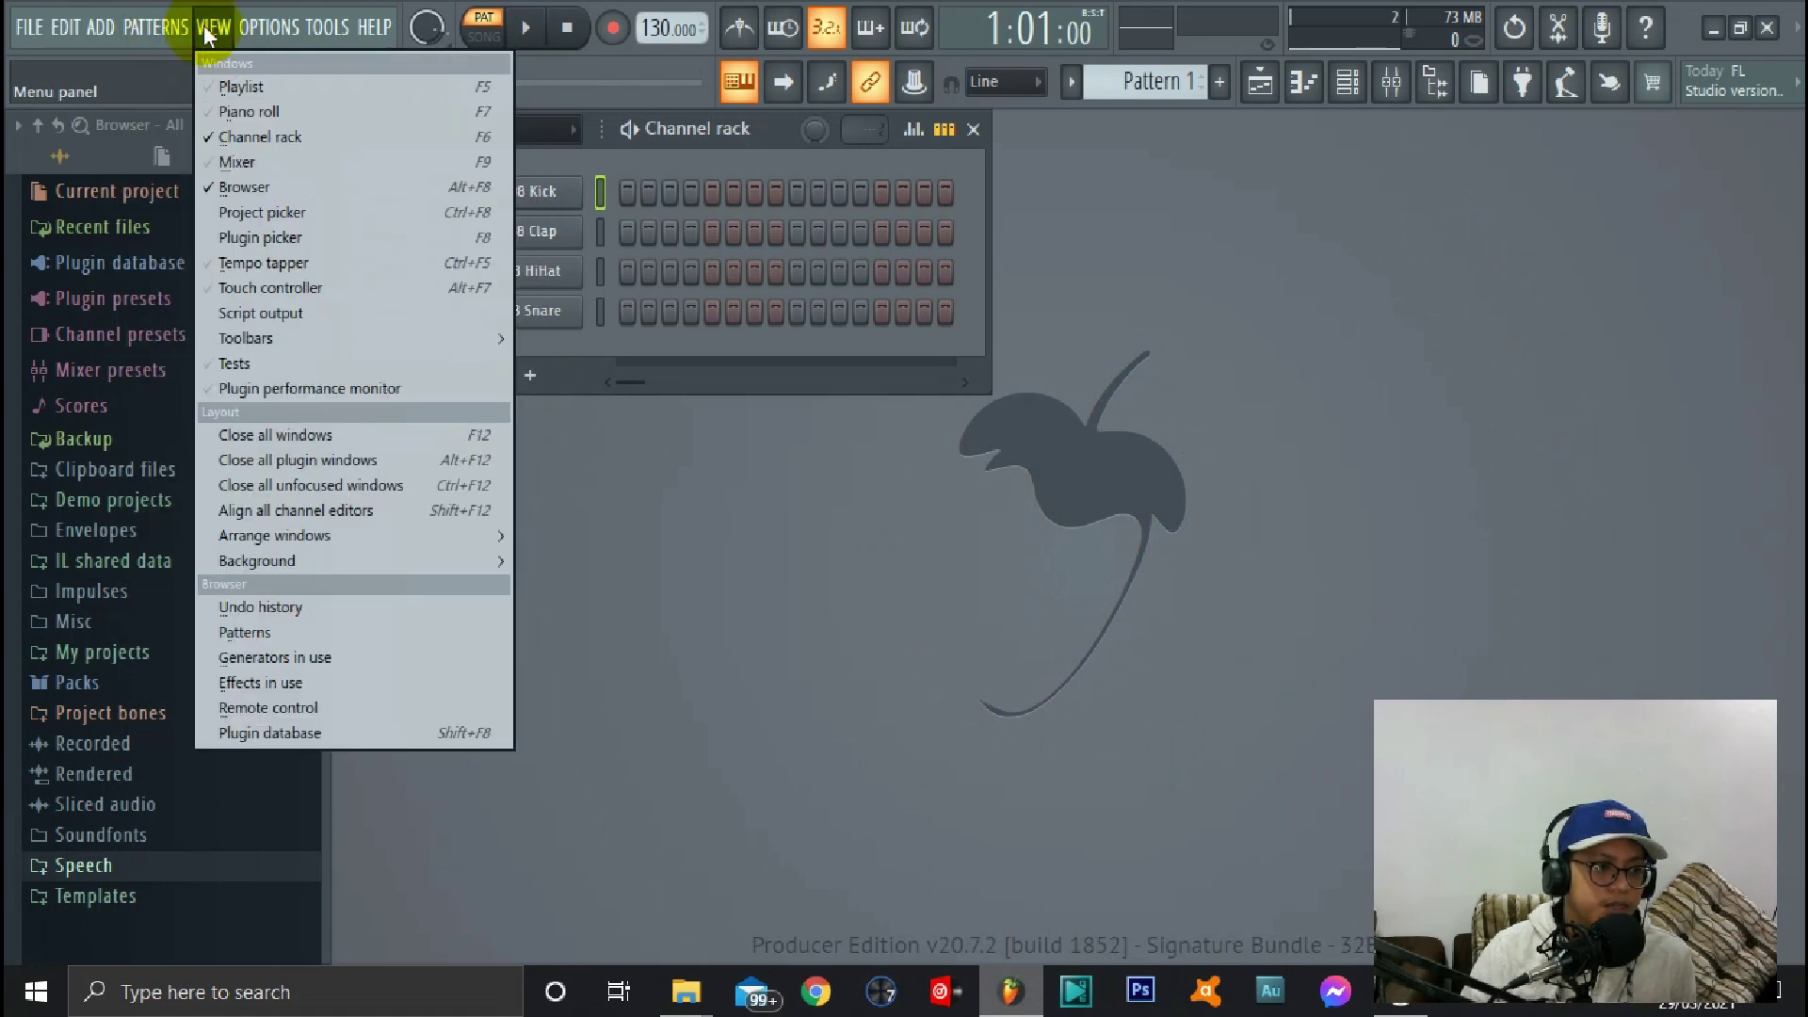
click(274, 97)
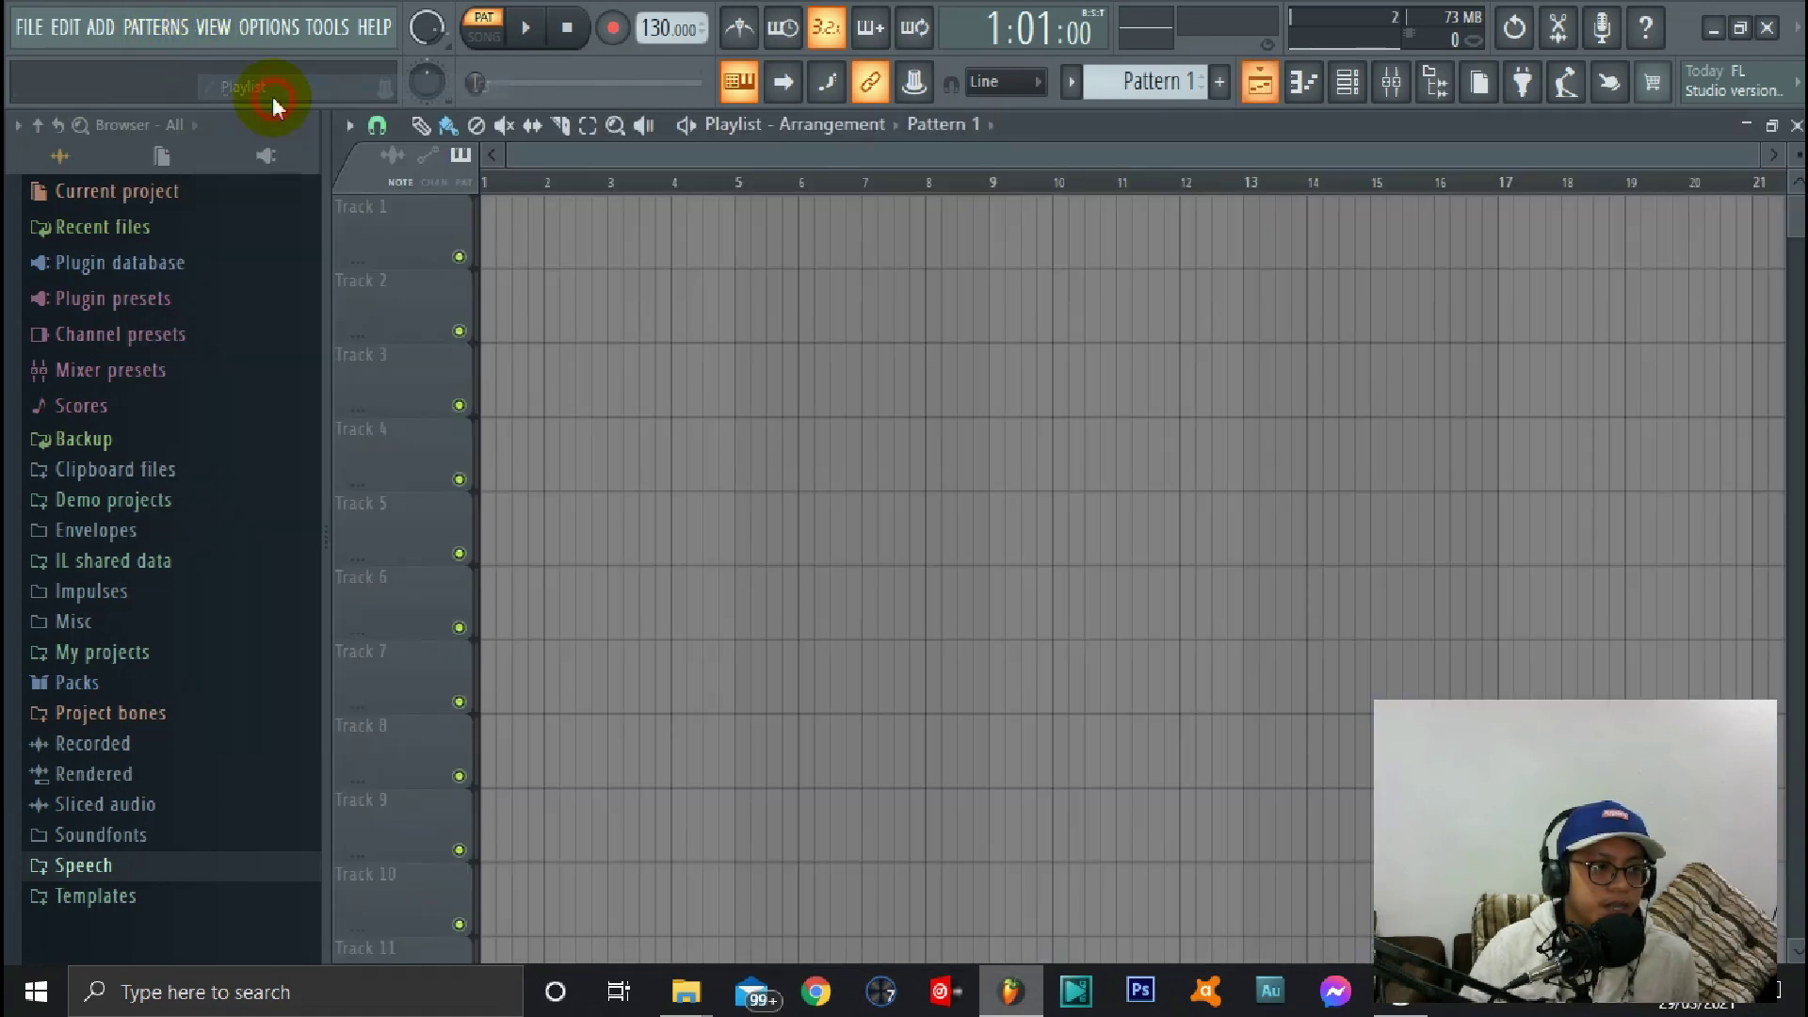
Open Settings and move from Audio through File and Project to the Project info page
click(215, 28)
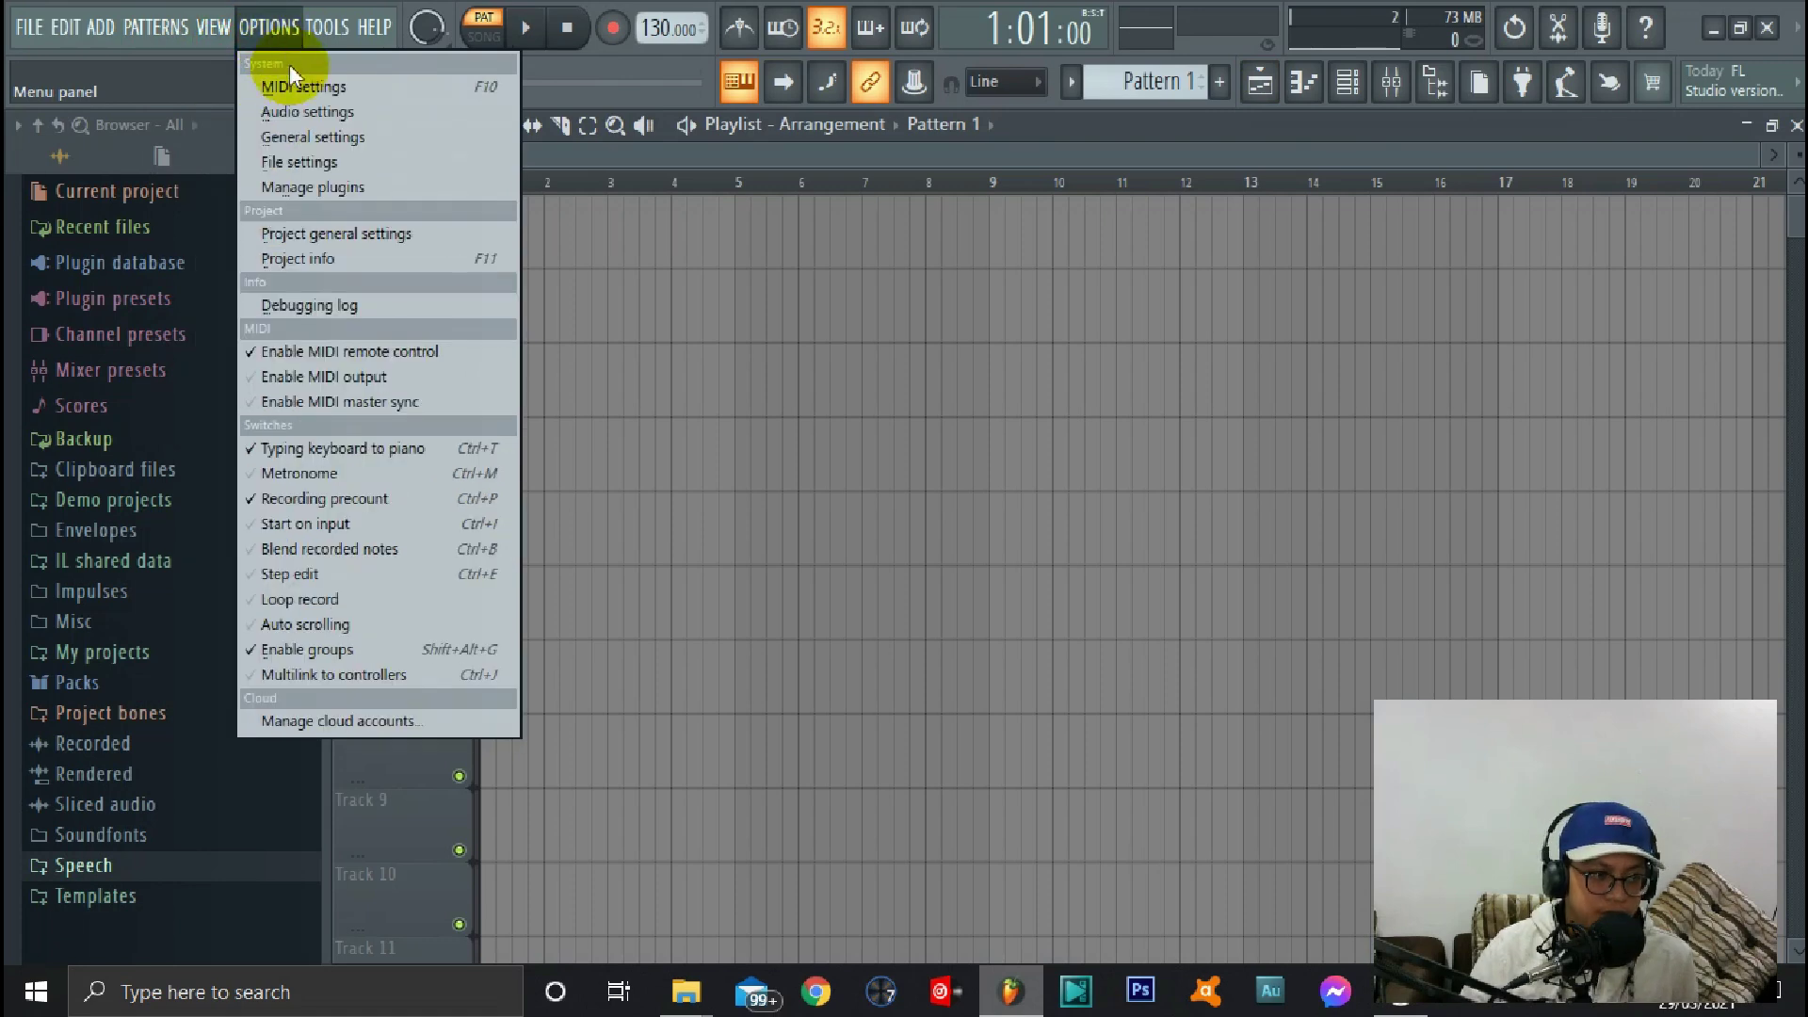
mouse_move(269, 27)
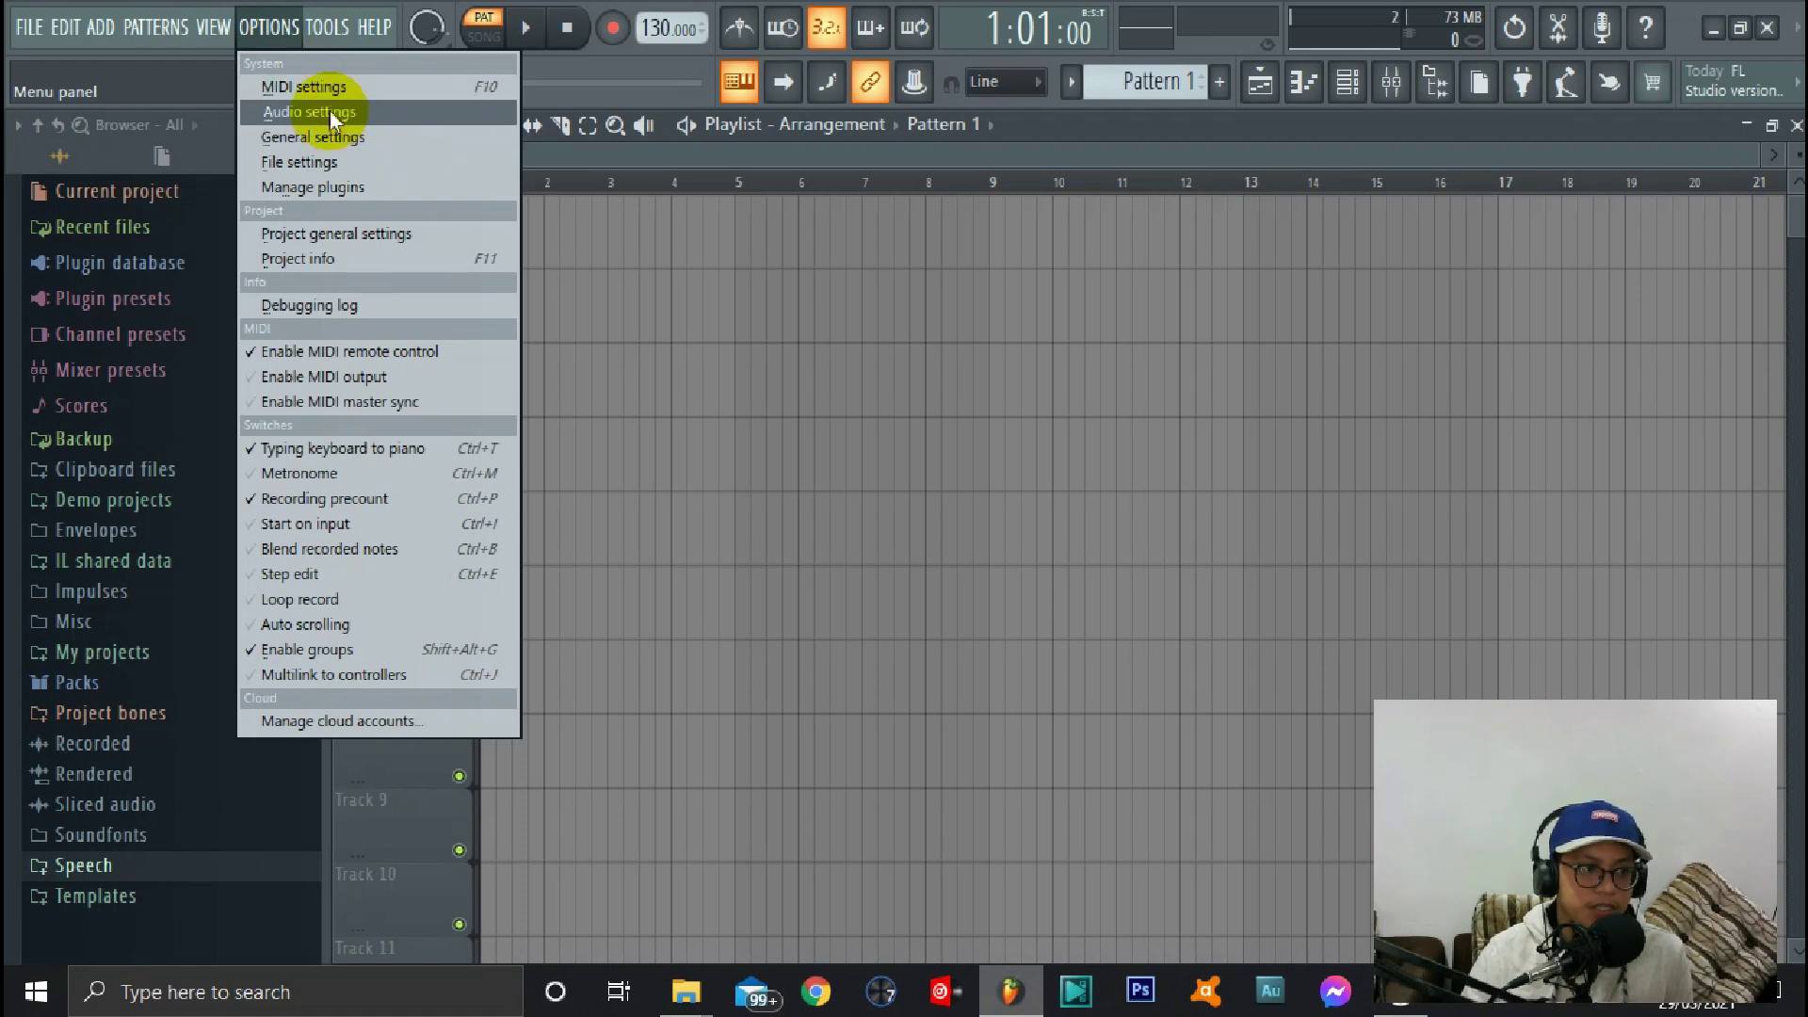
click(333, 113)
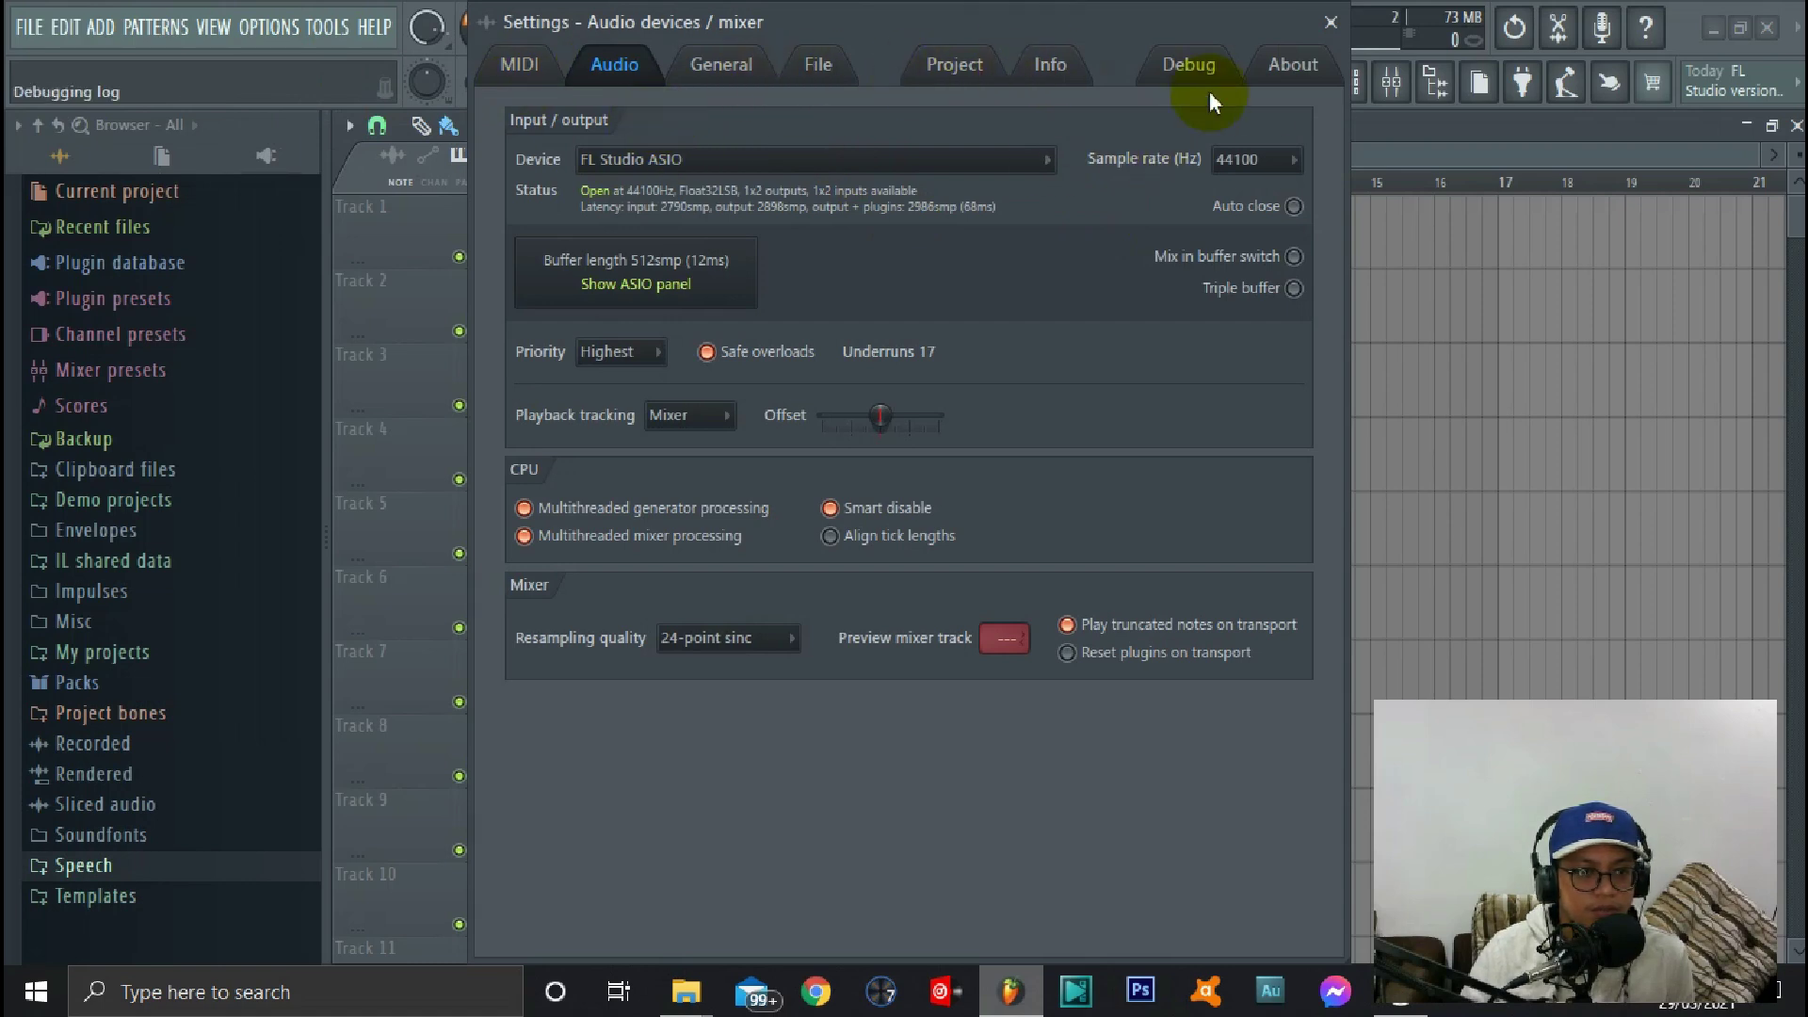
click(210, 28)
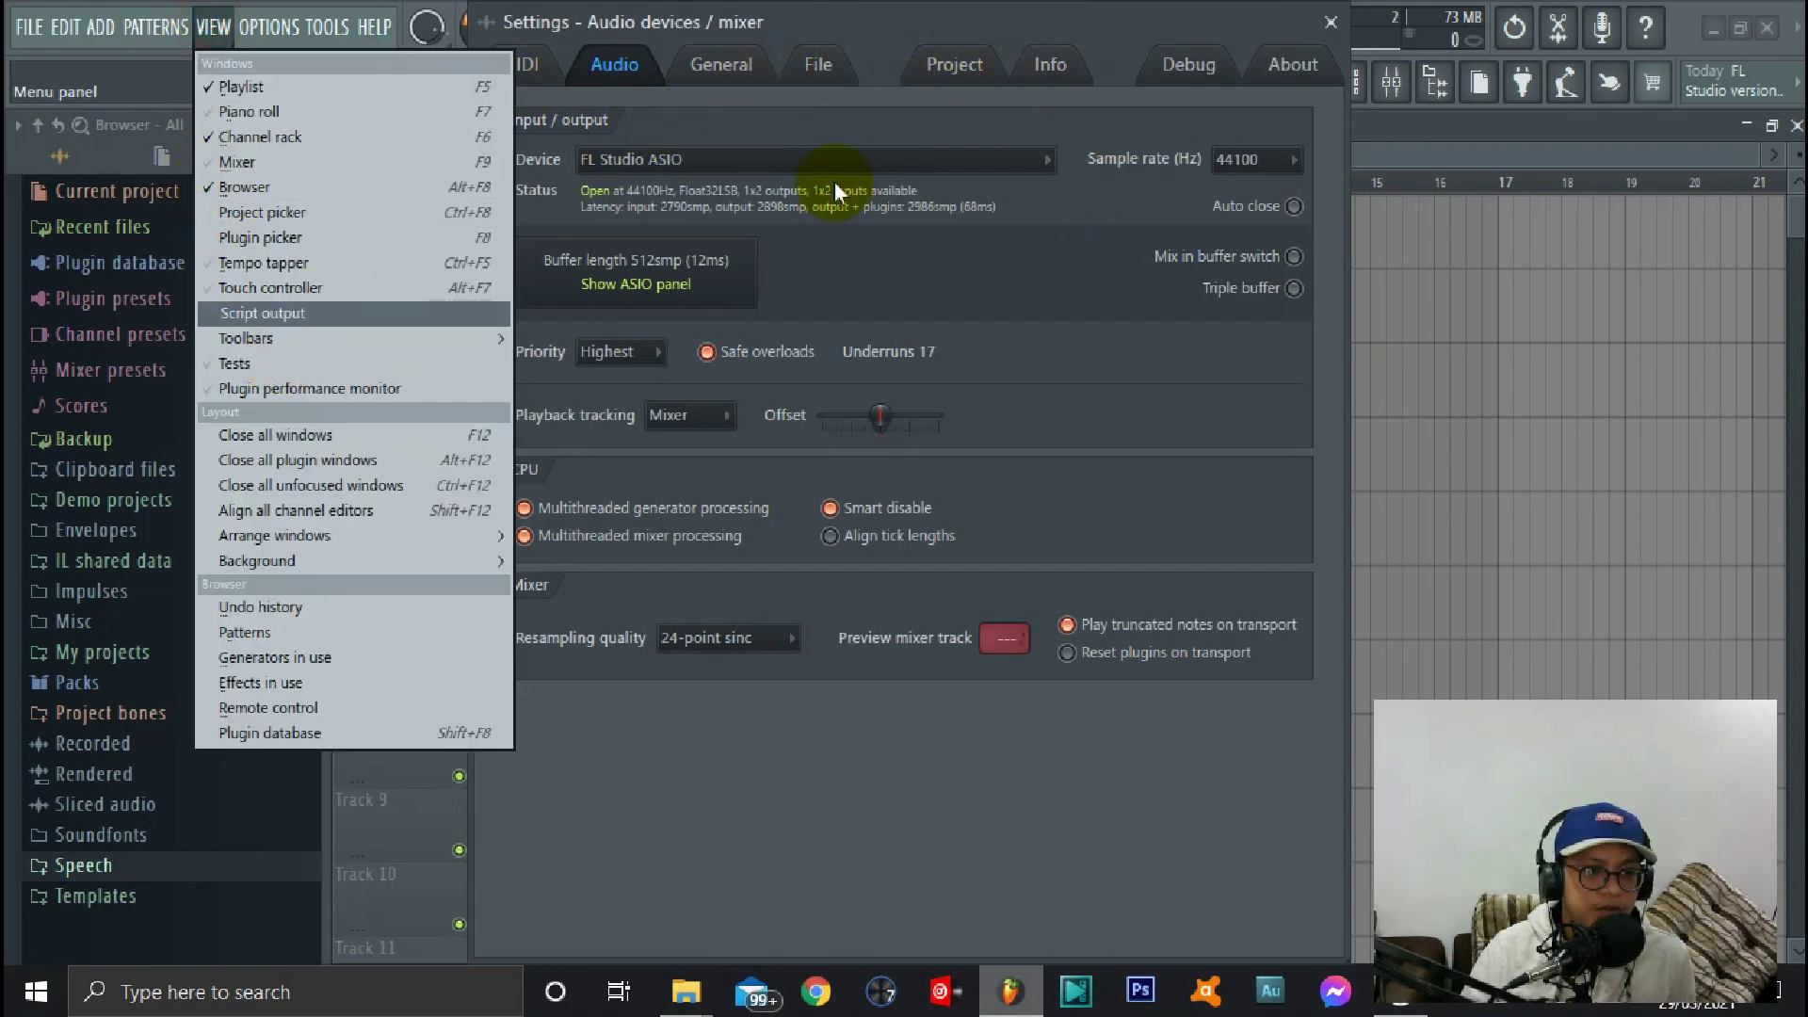
click(819, 70)
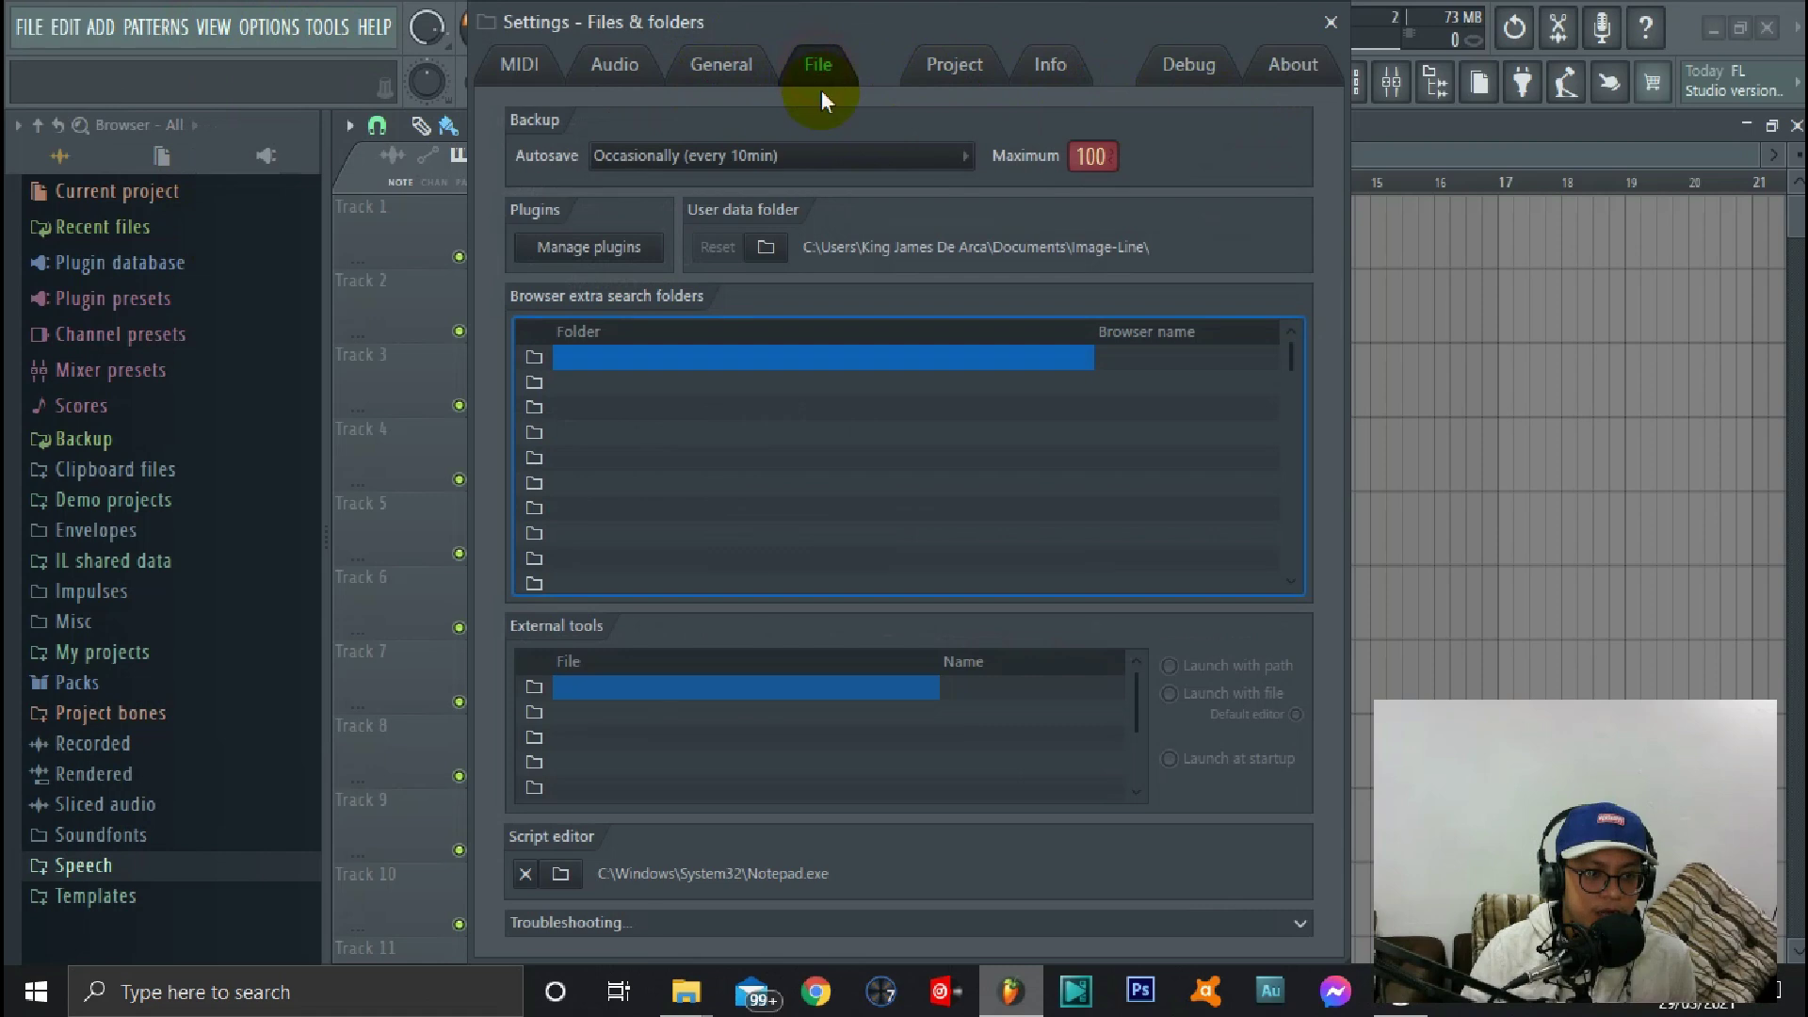
click(954, 67)
click(1052, 69)
text(SWEET BY PSYCHO - DJ ZAMORA TEKNO)
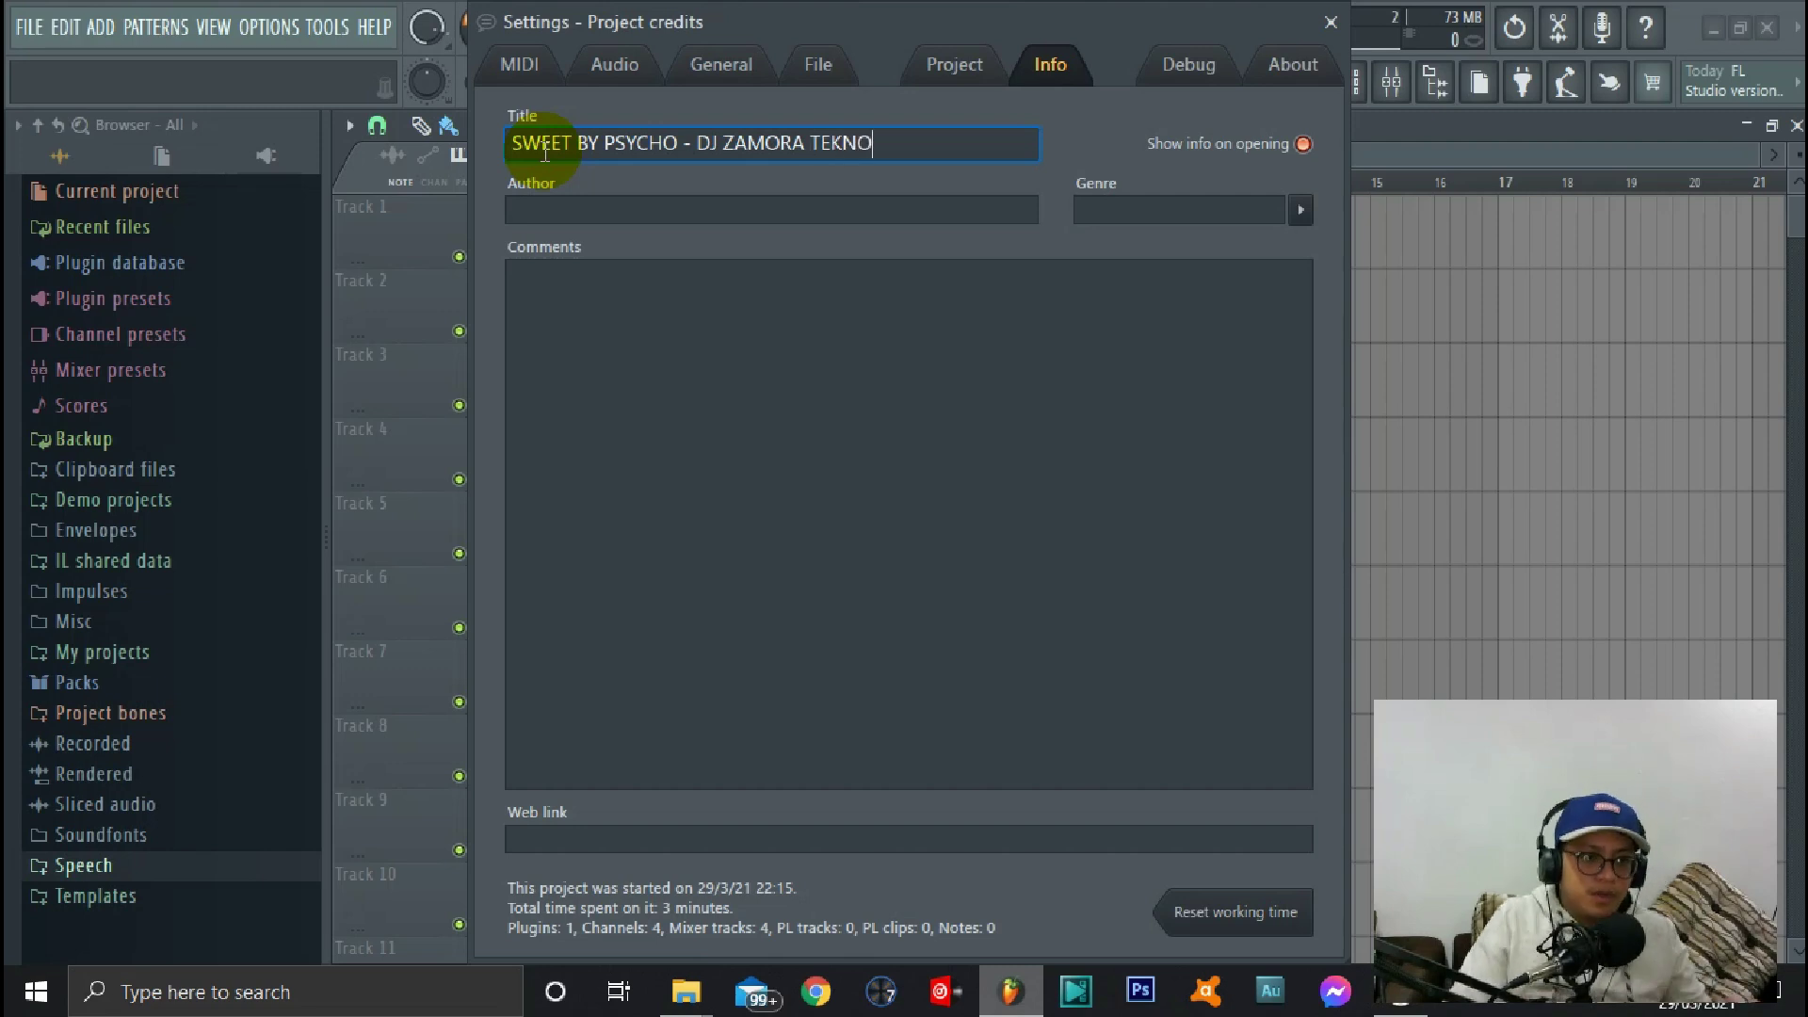
Erase the Title field text and move on to the Author field
key(Return)
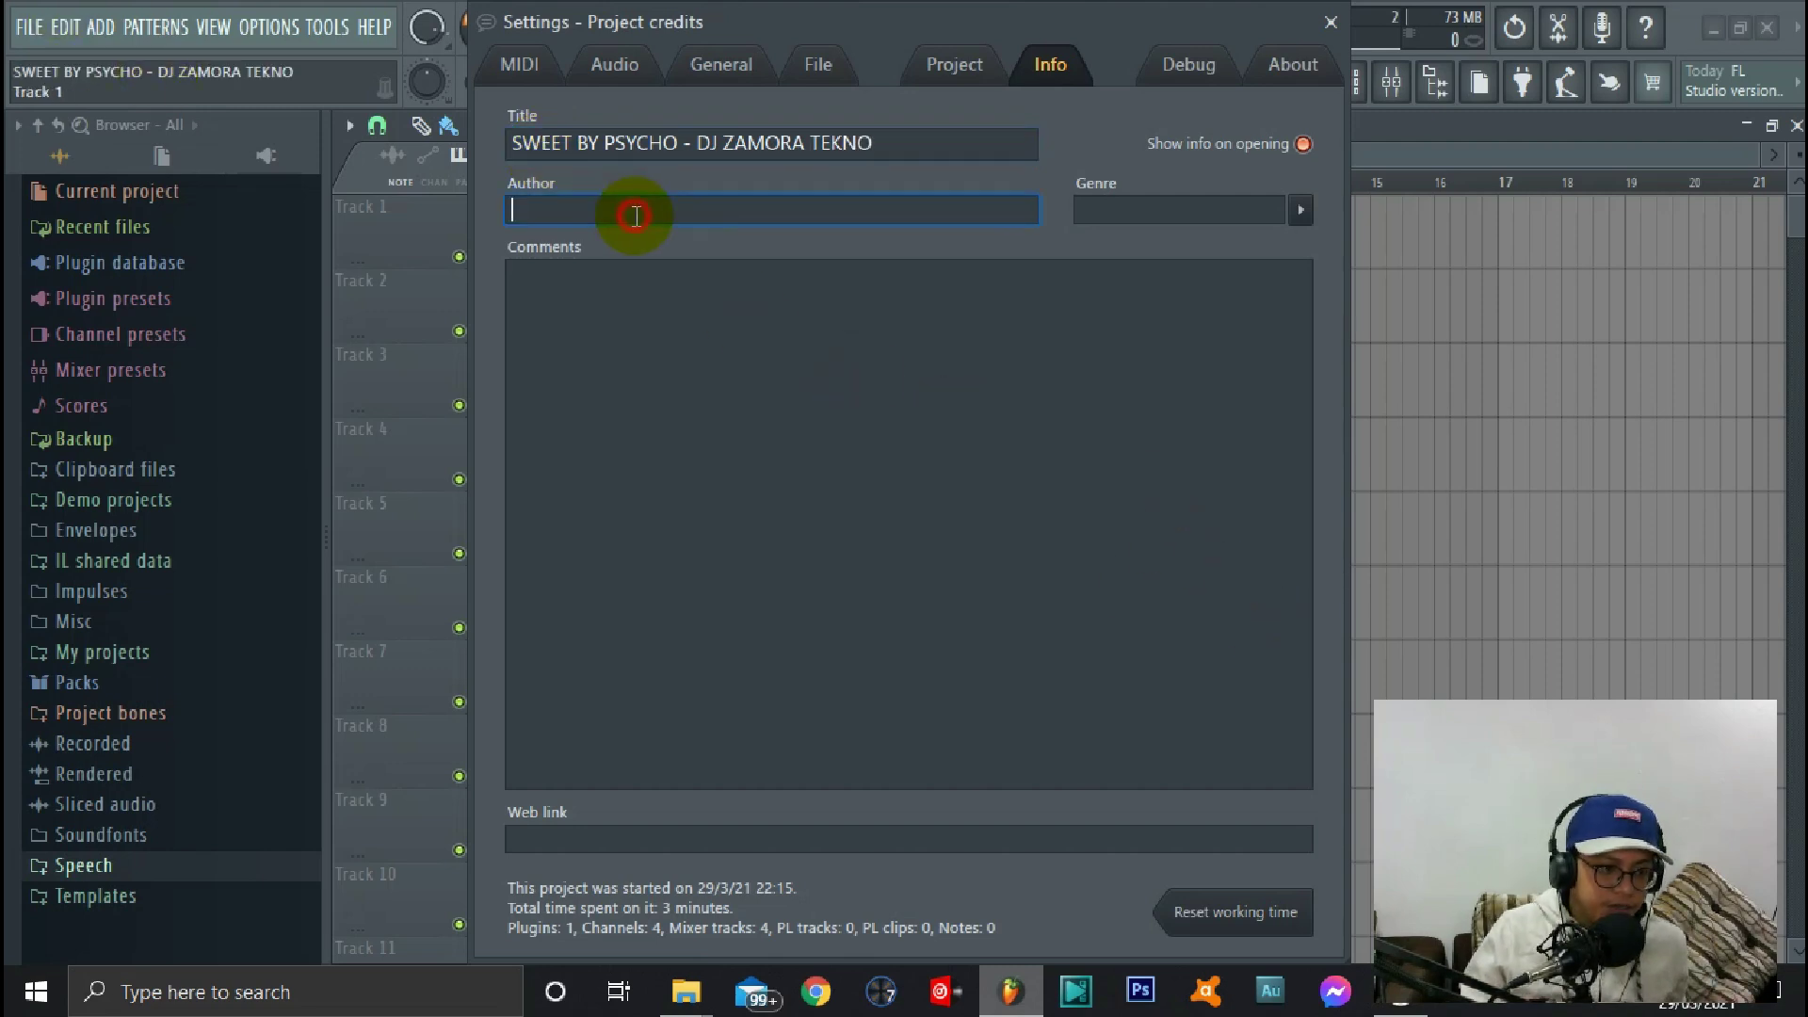
text(DJZAMOR)
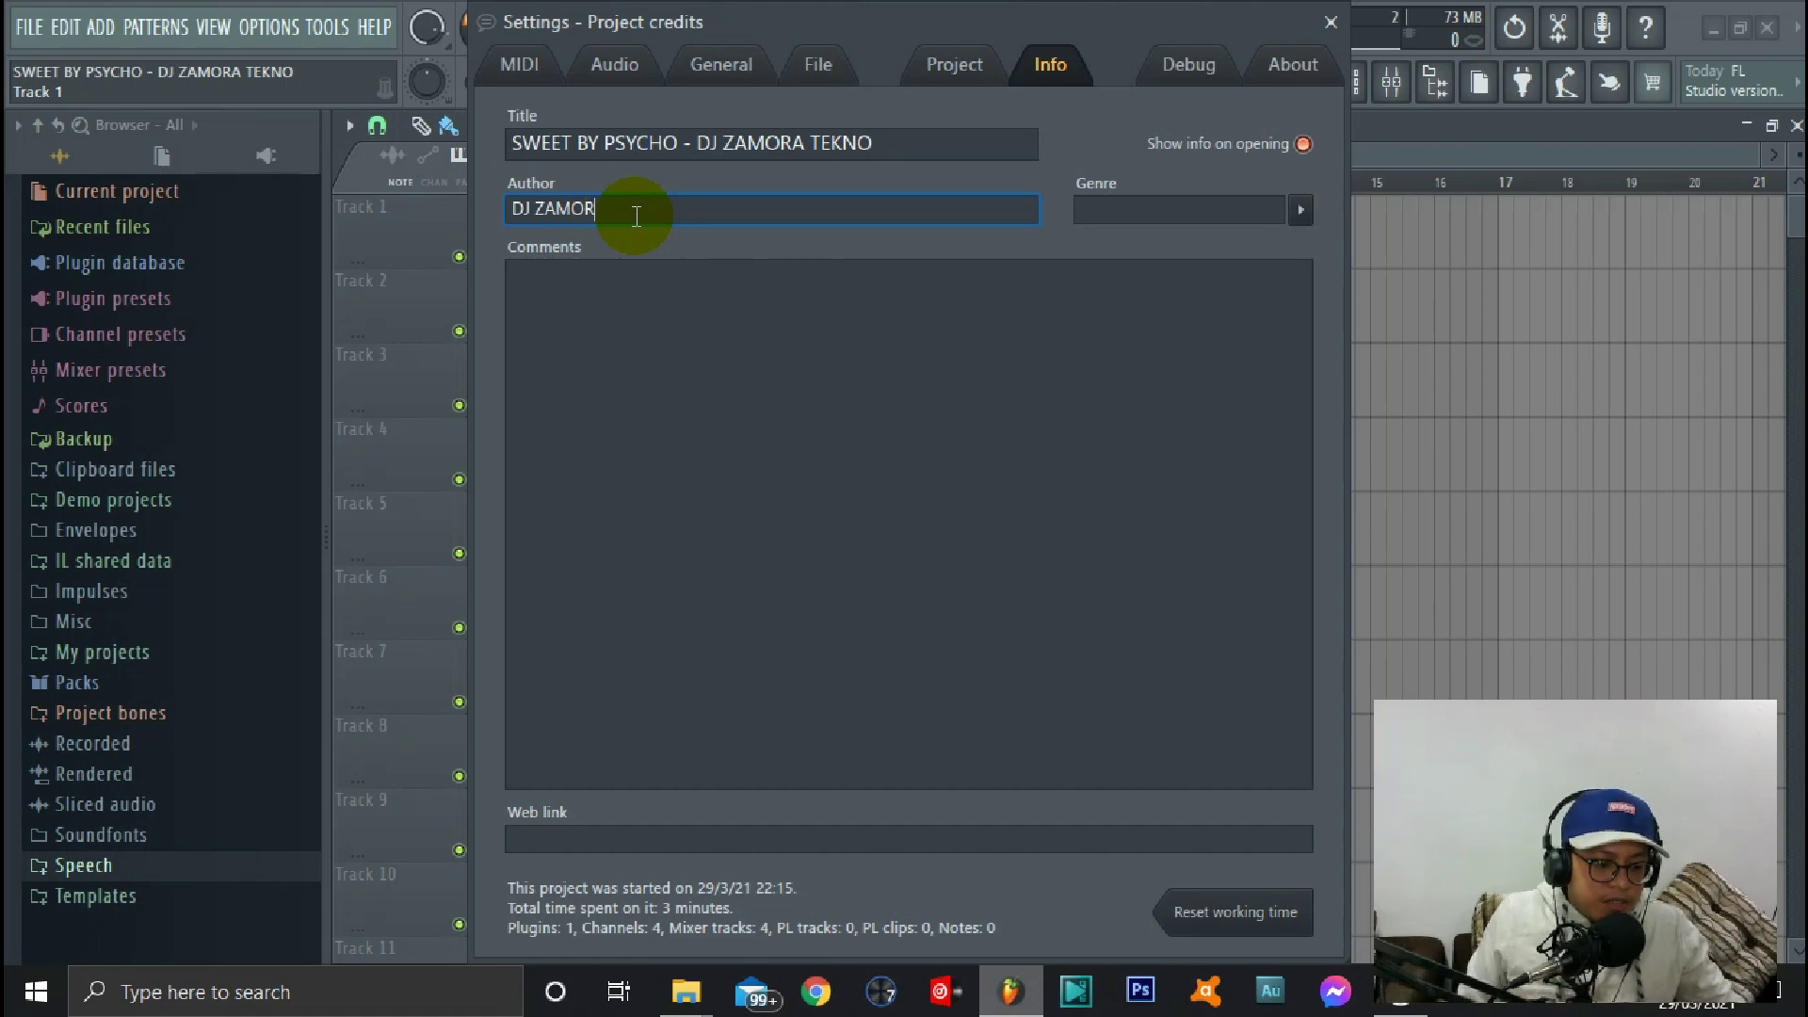
text(A)
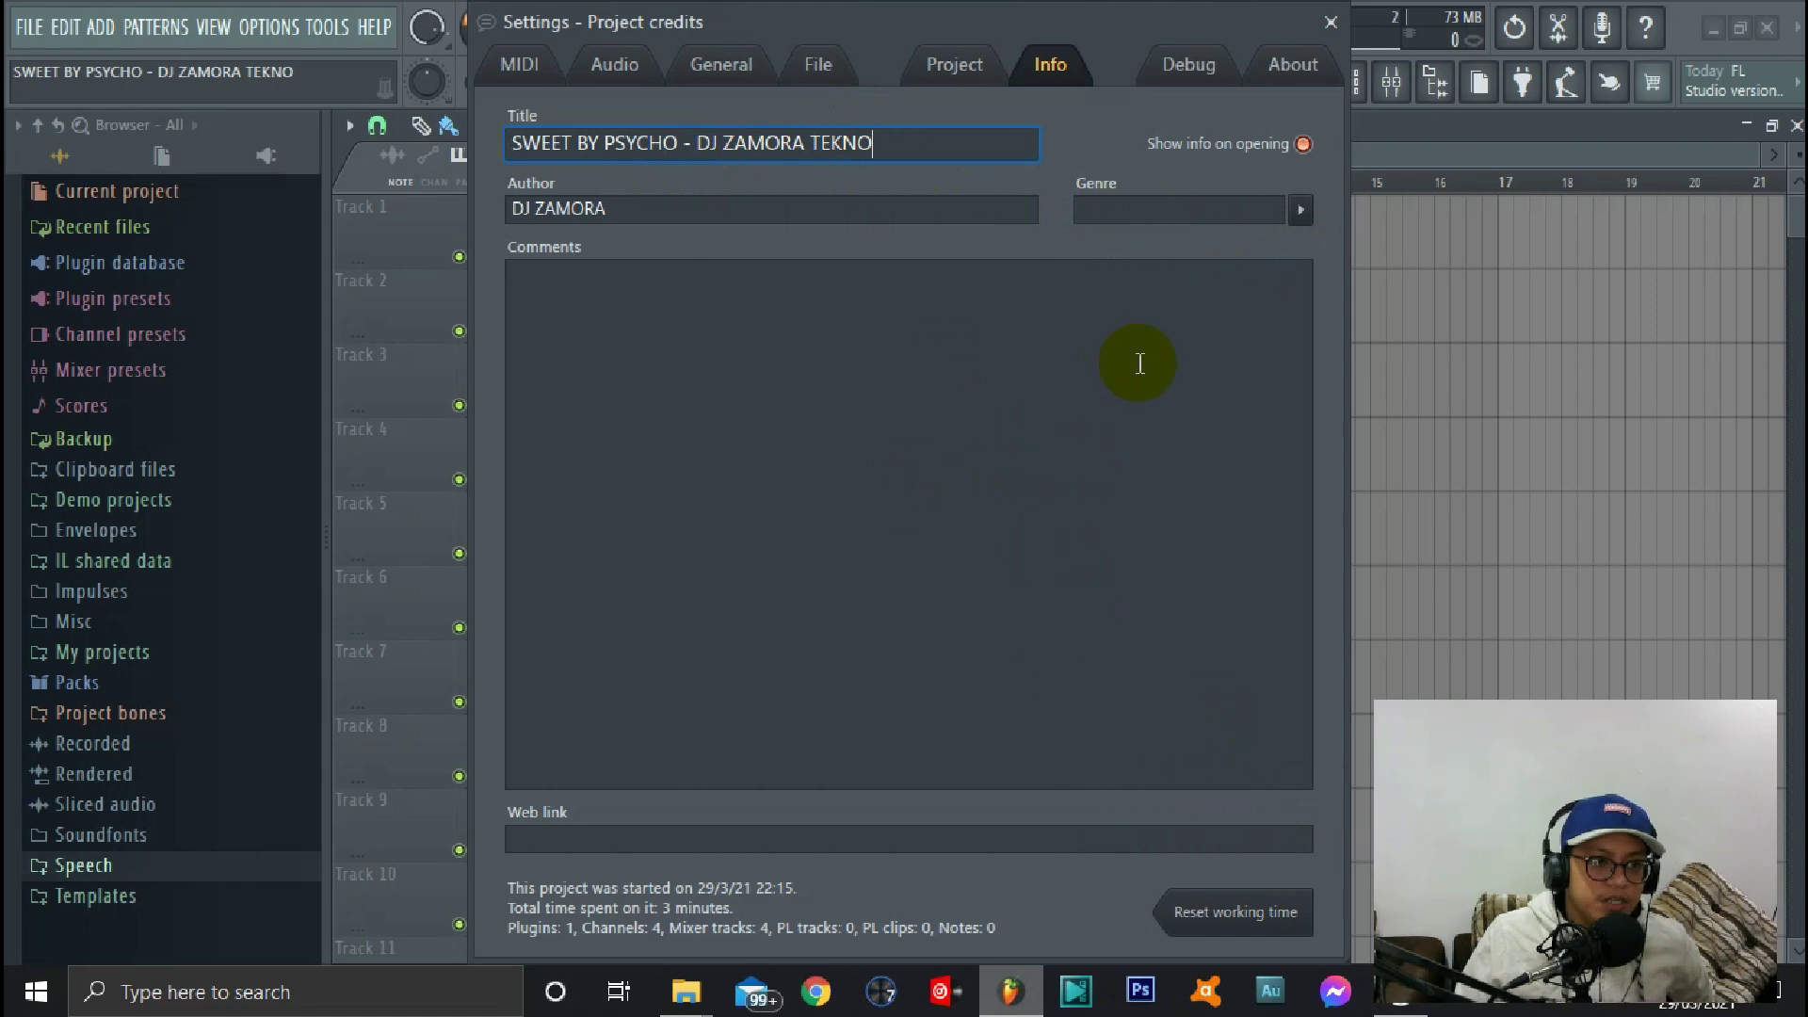
key(ctrl+a)
key(BackSpace)
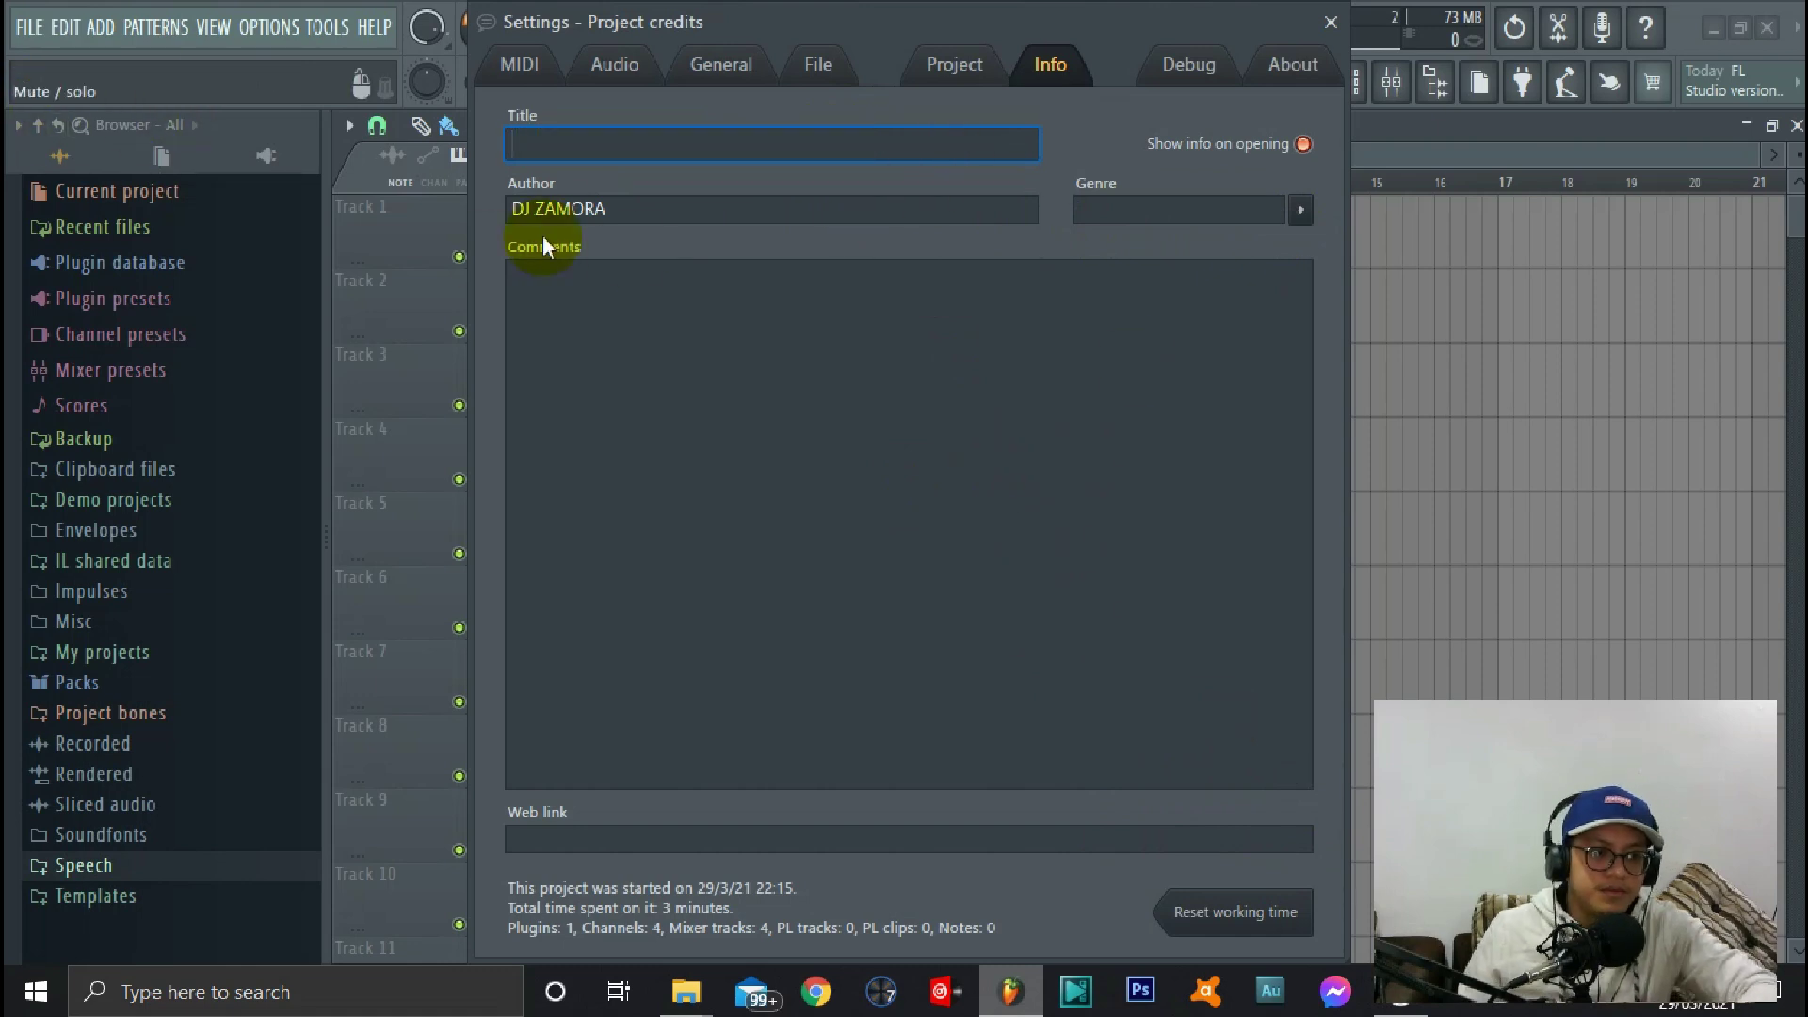
key(Tab)
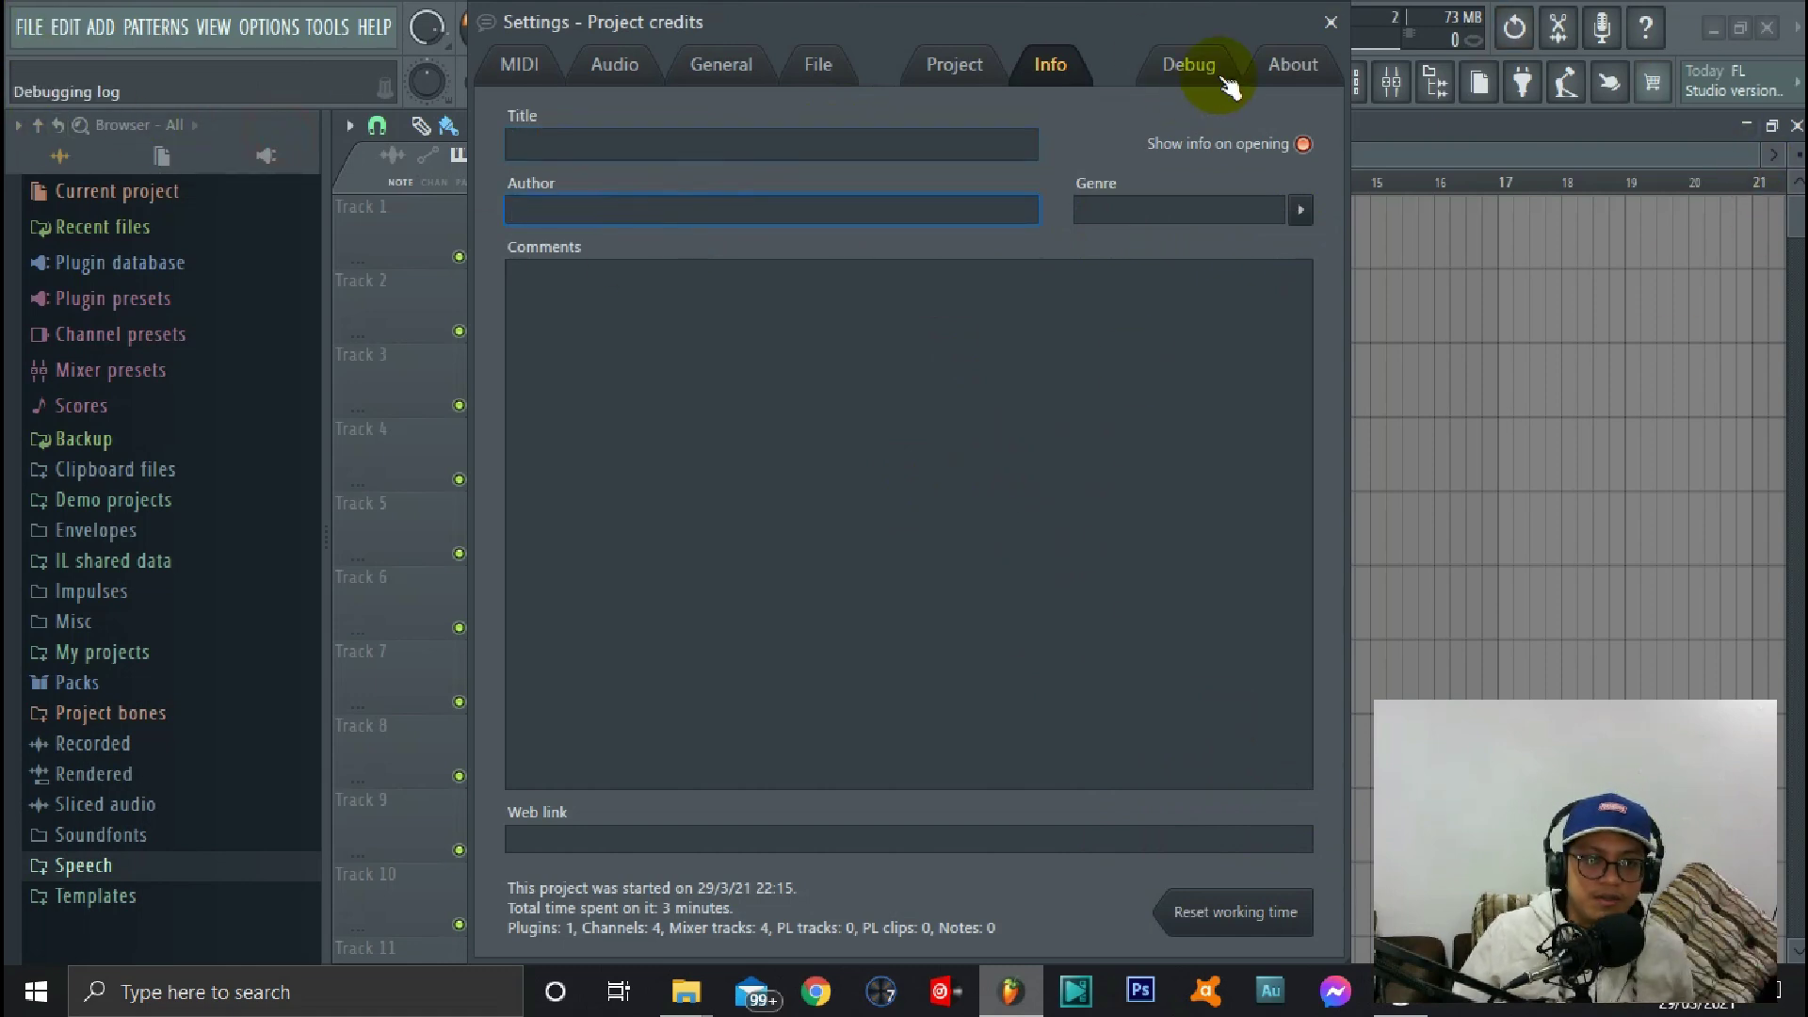
View the Debug and About pages, close Settings, then revisit File settings and About
click(1191, 64)
click(1293, 63)
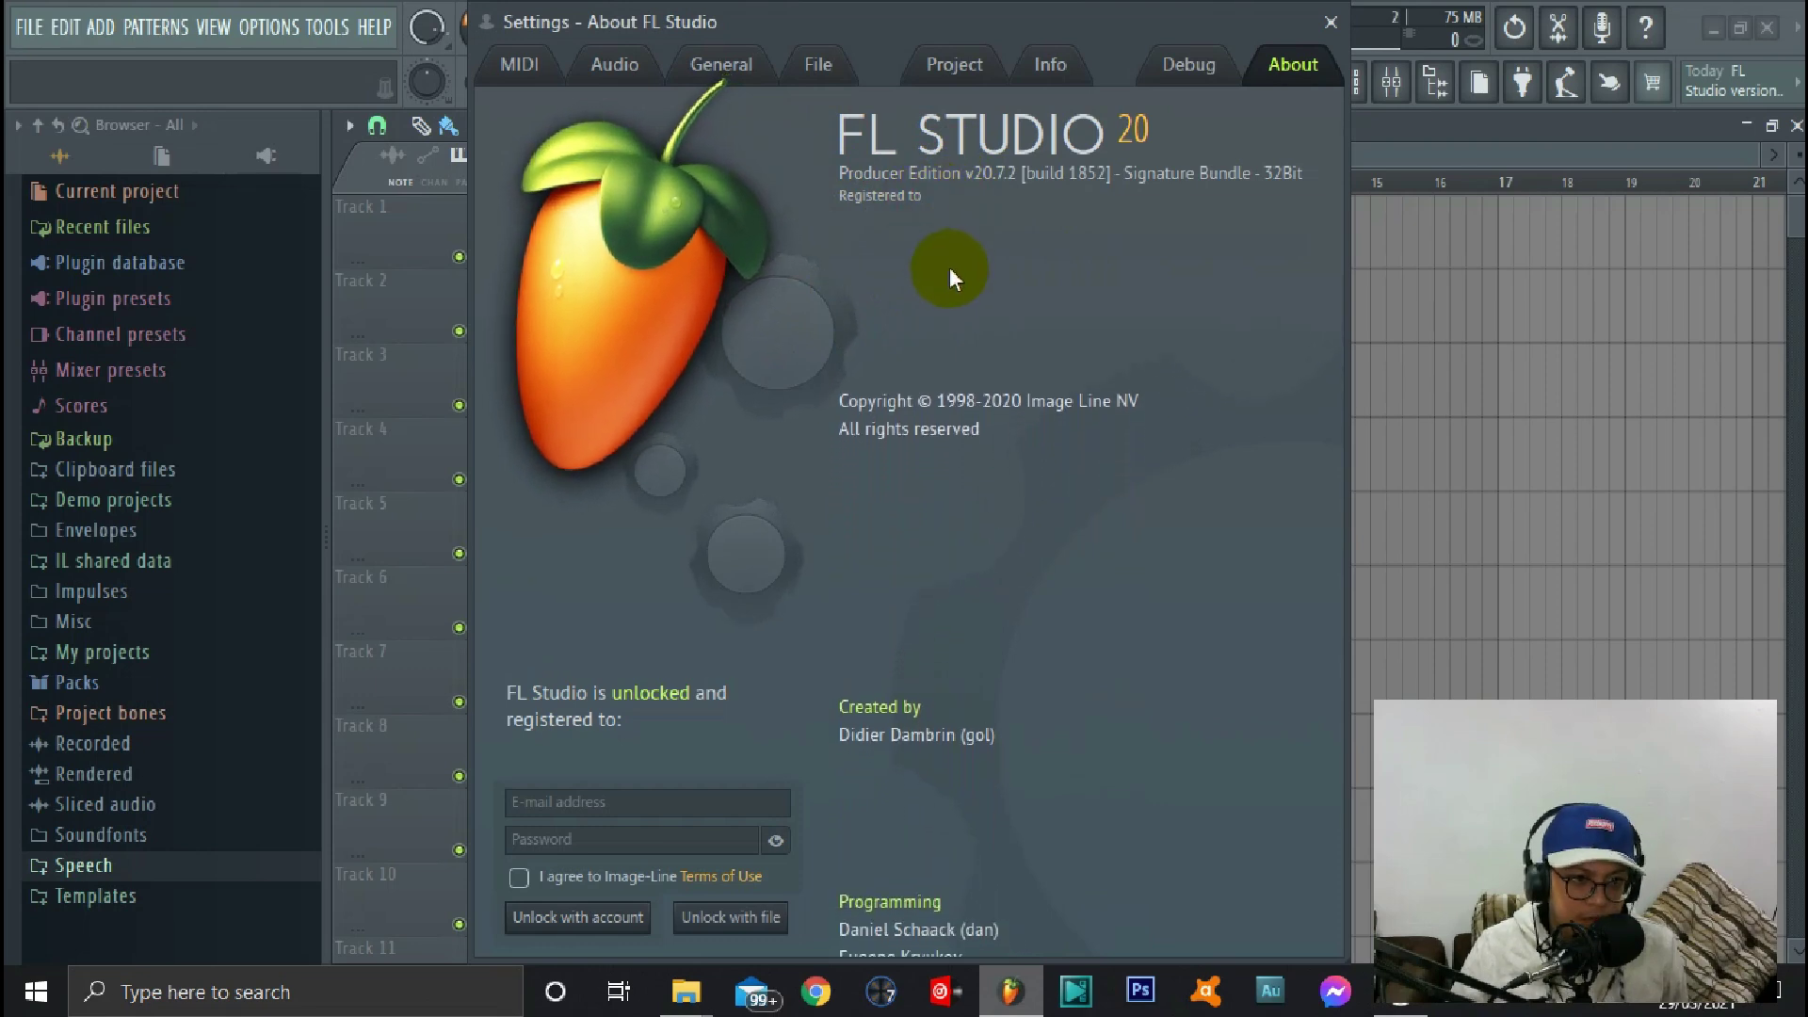
click(1330, 20)
click(271, 29)
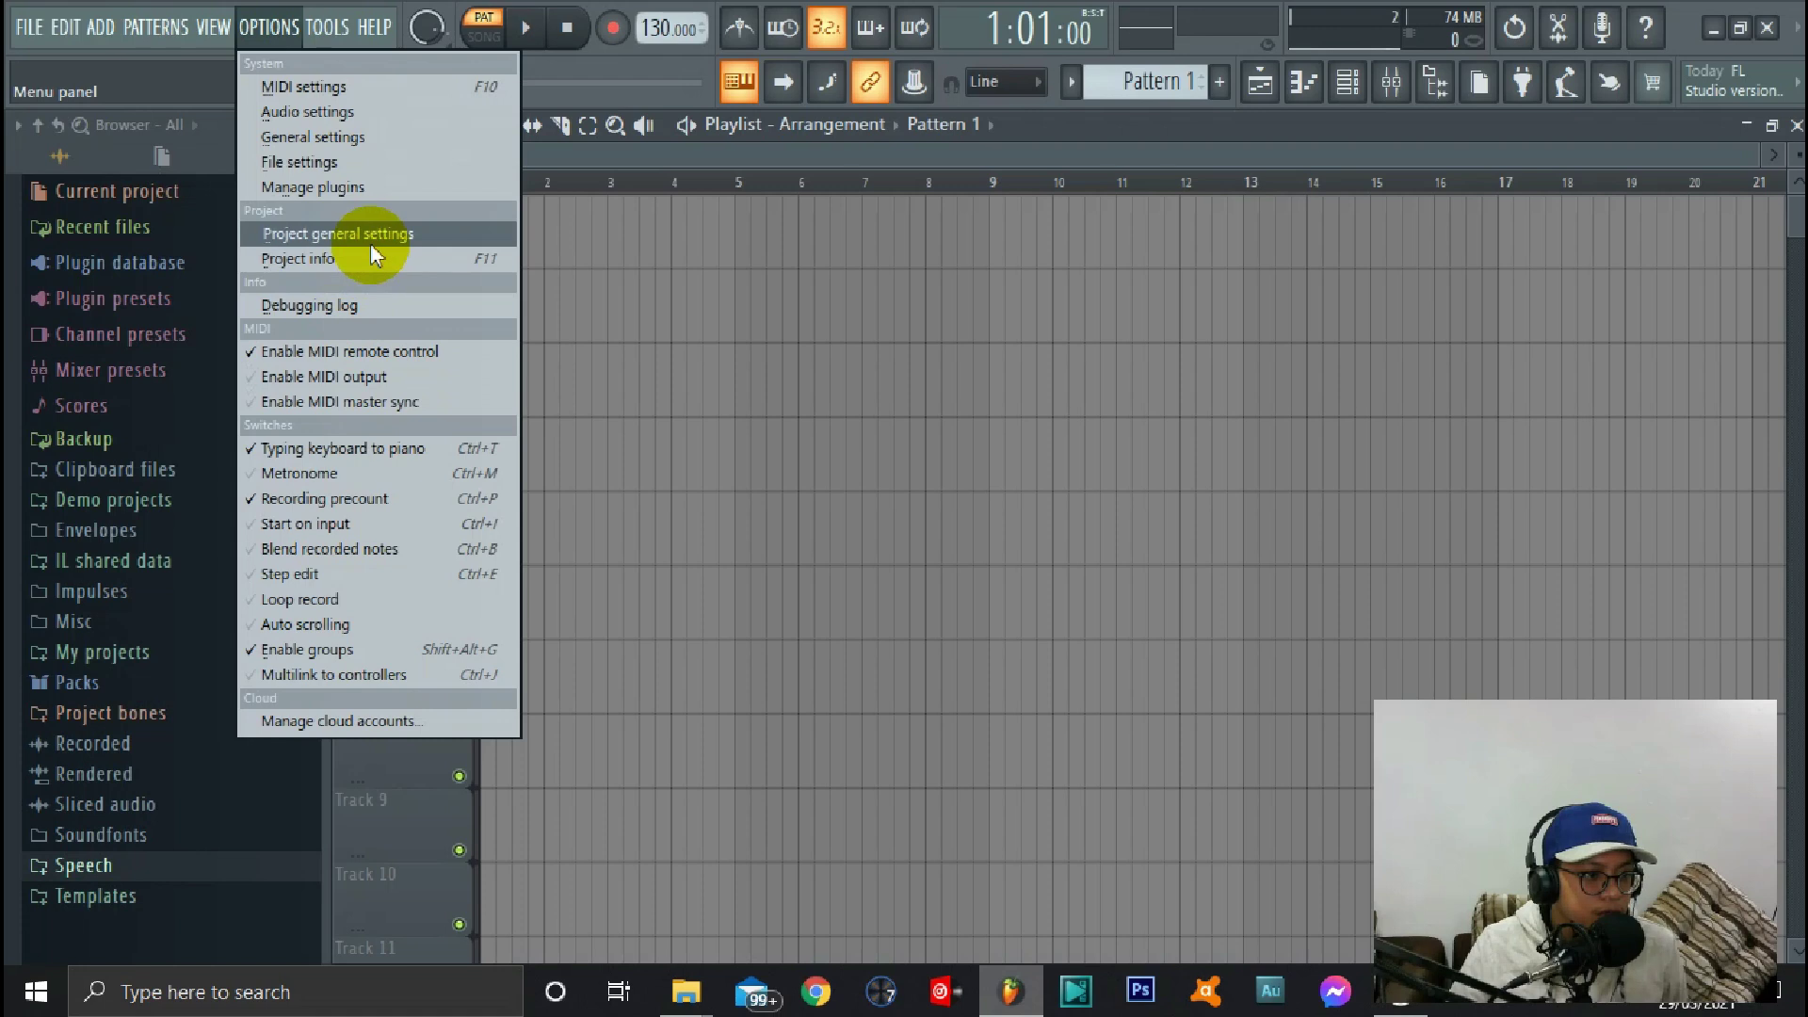
click(339, 161)
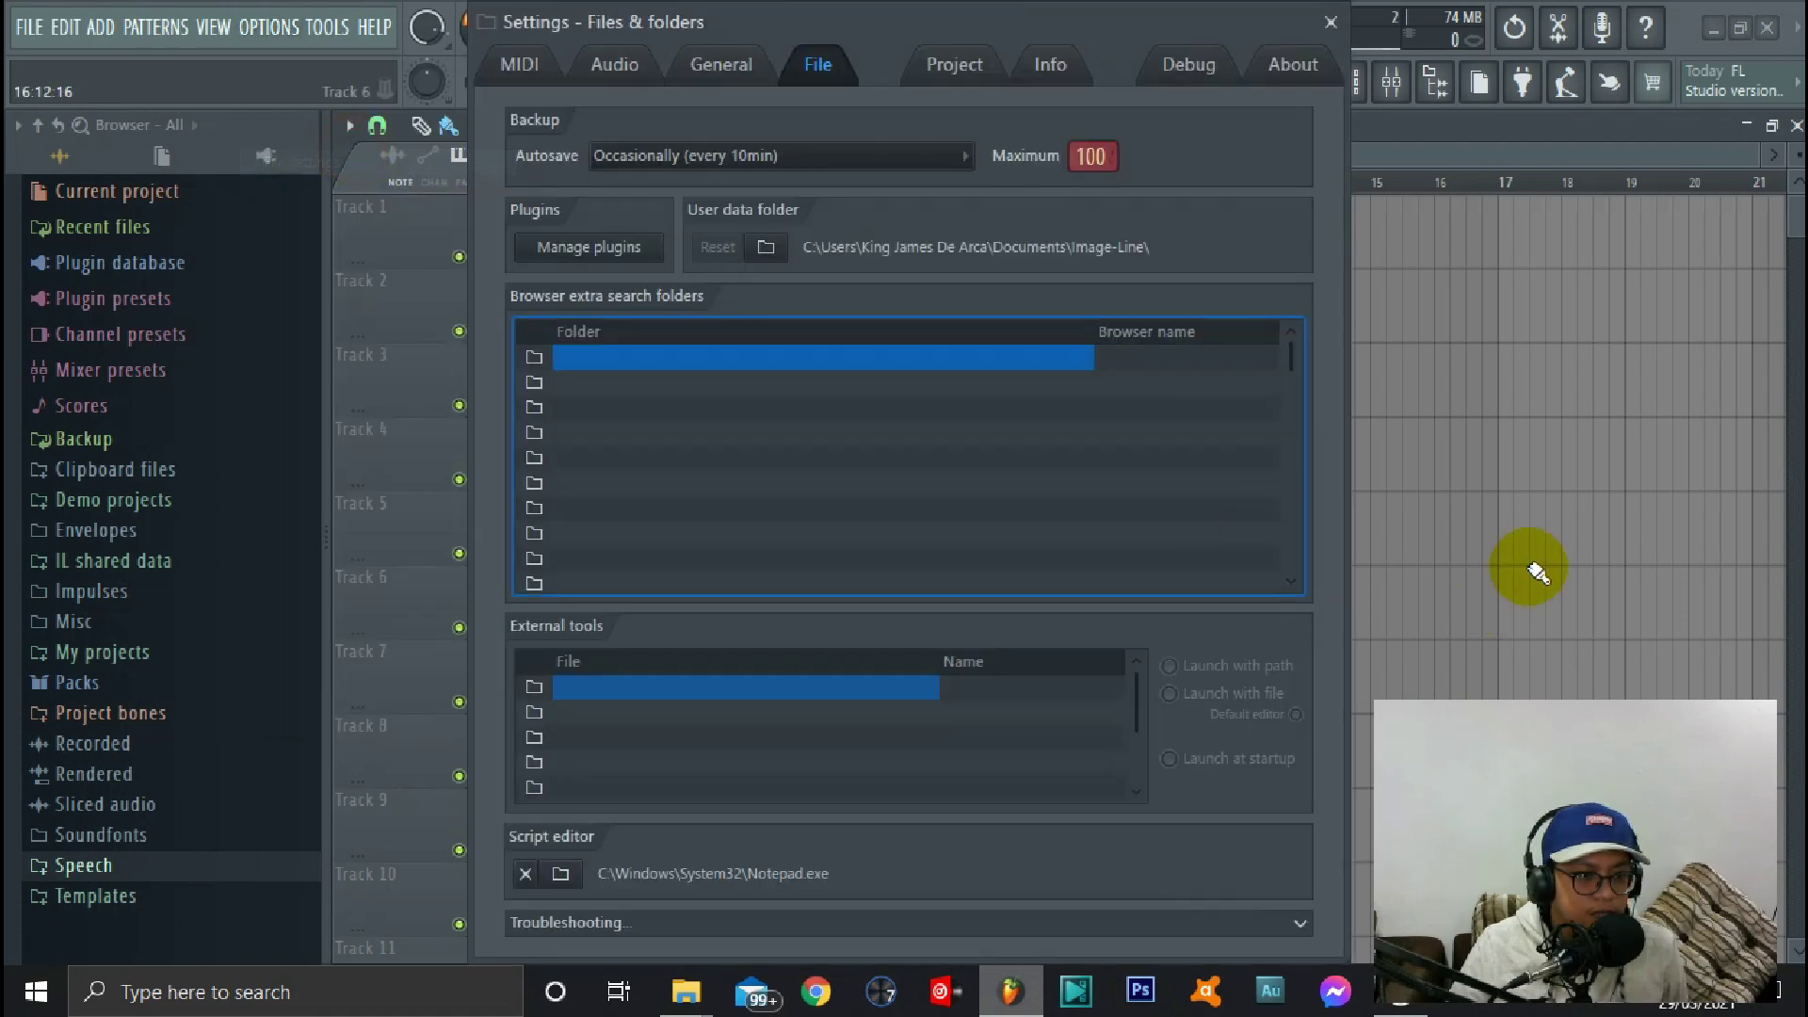
click(1293, 66)
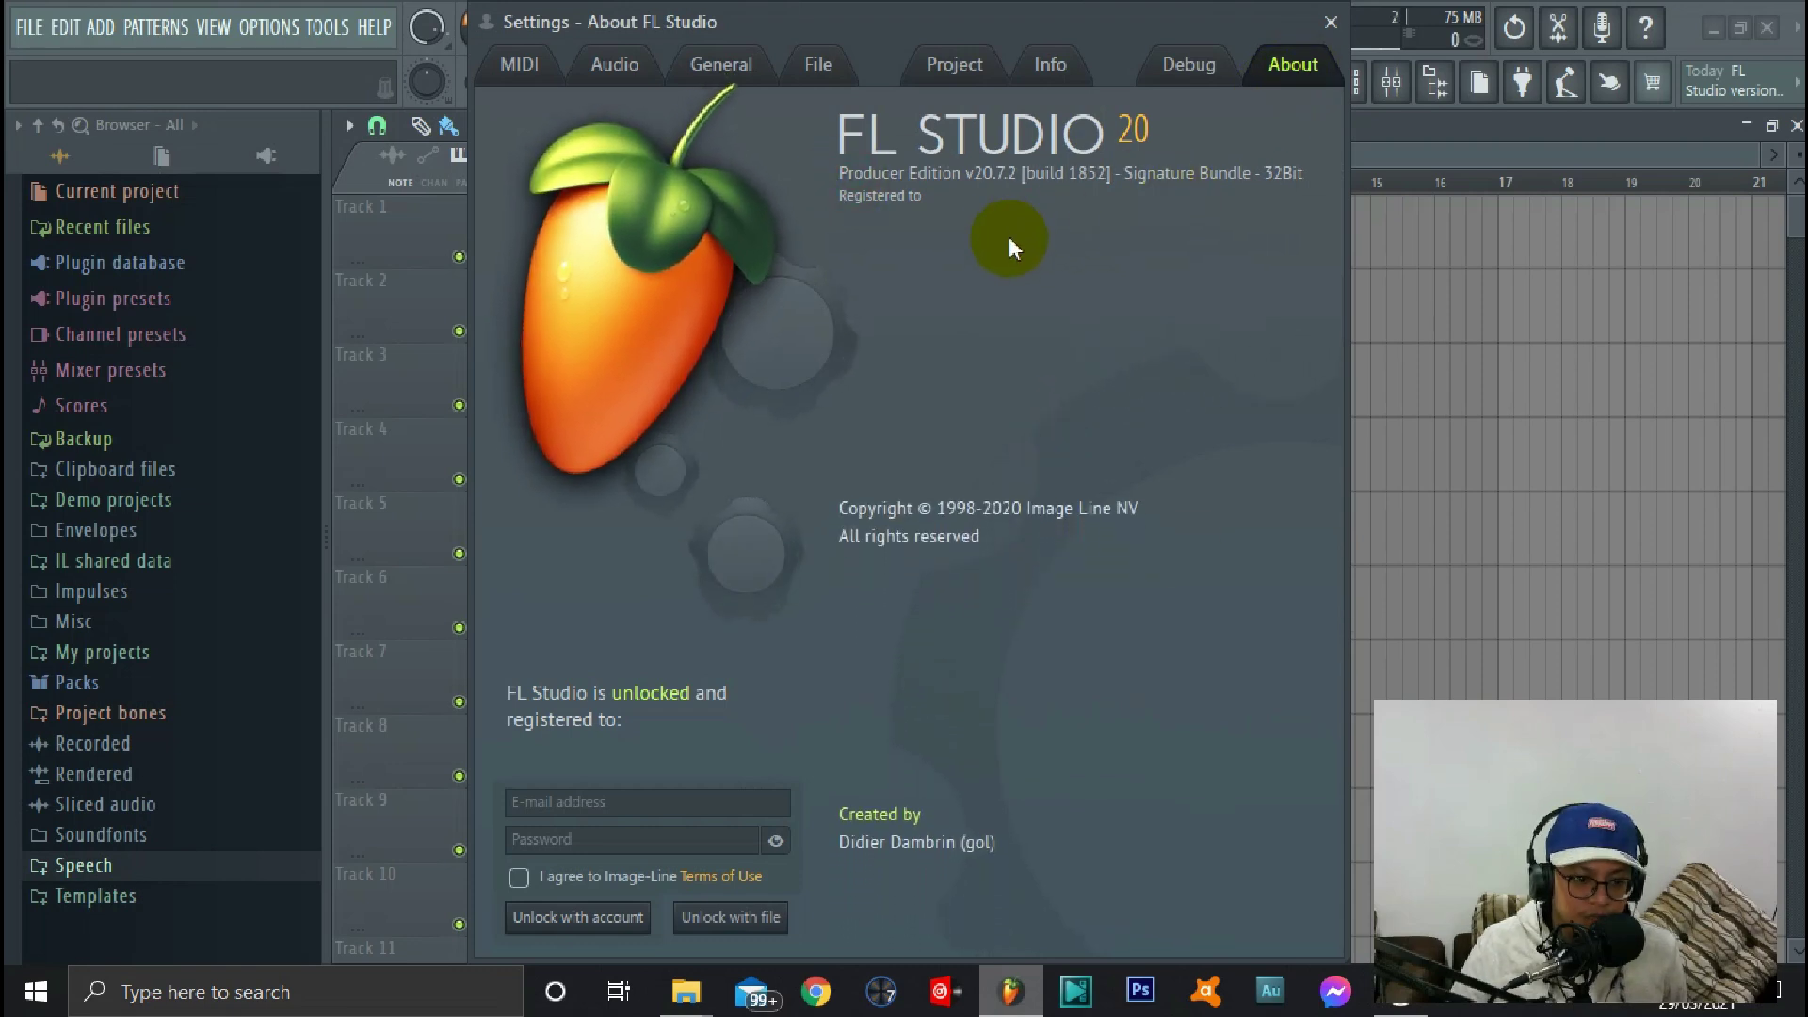
click(1331, 23)
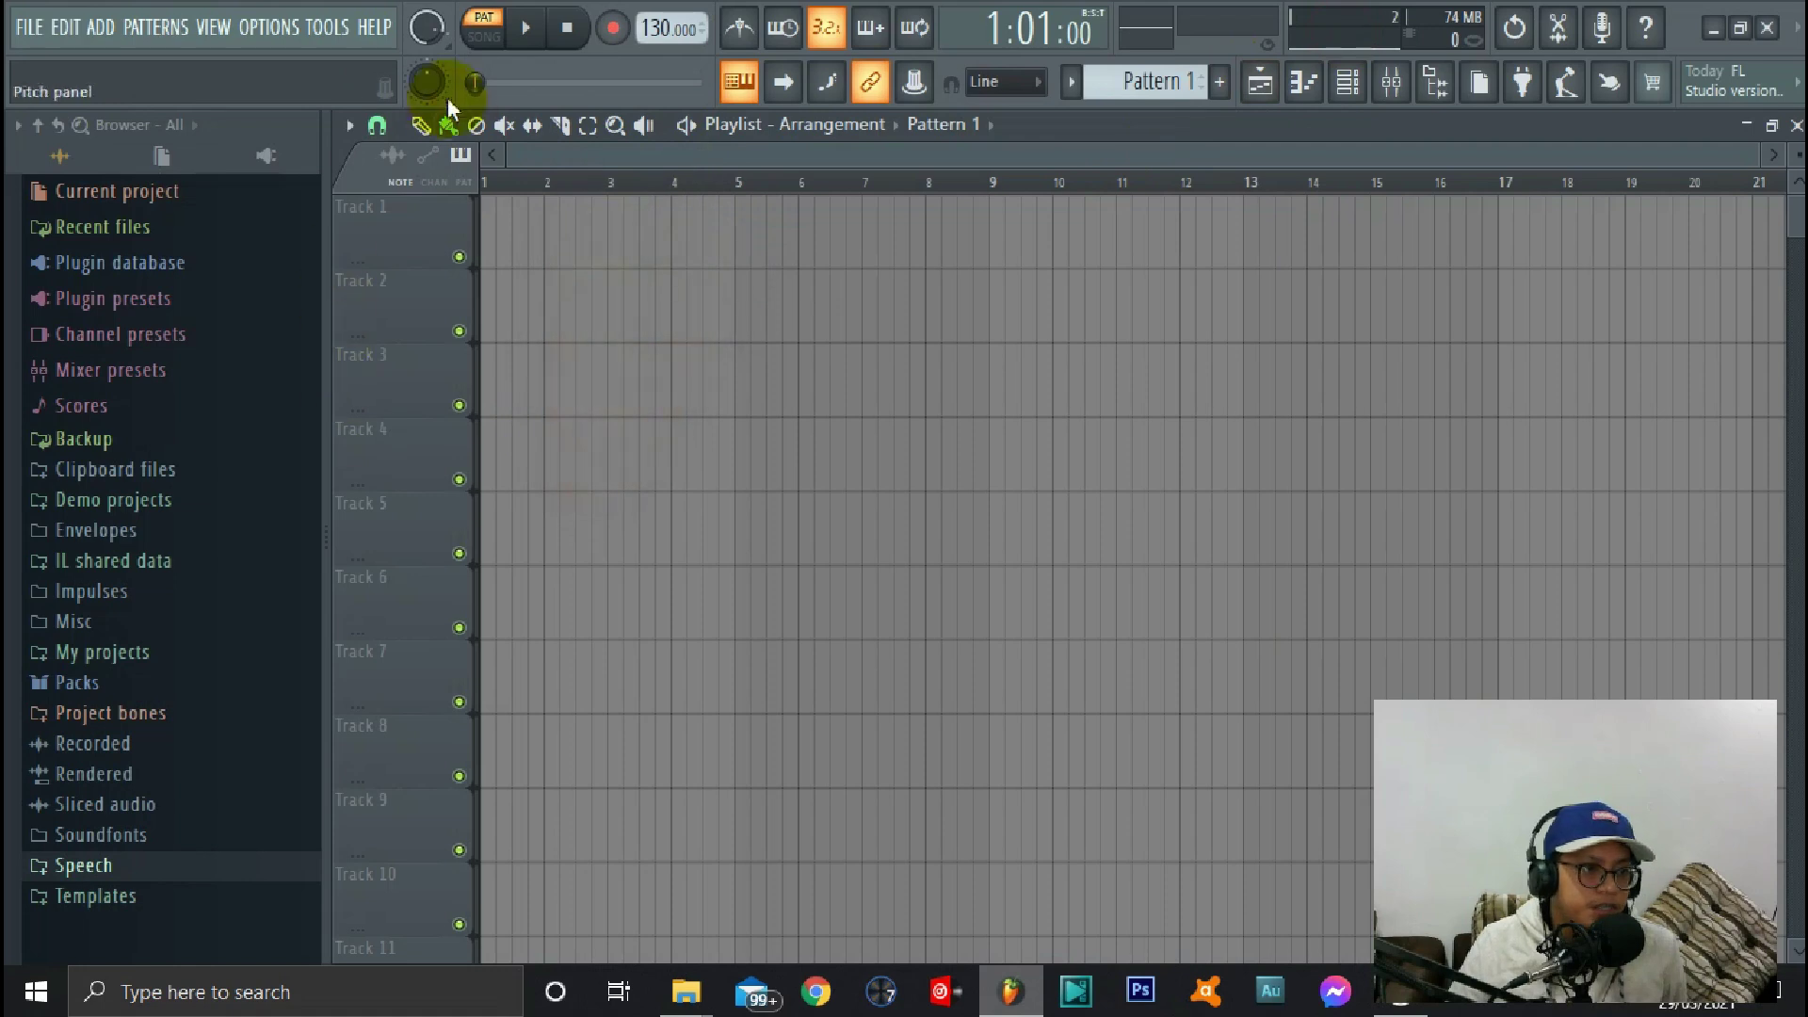
click(348, 29)
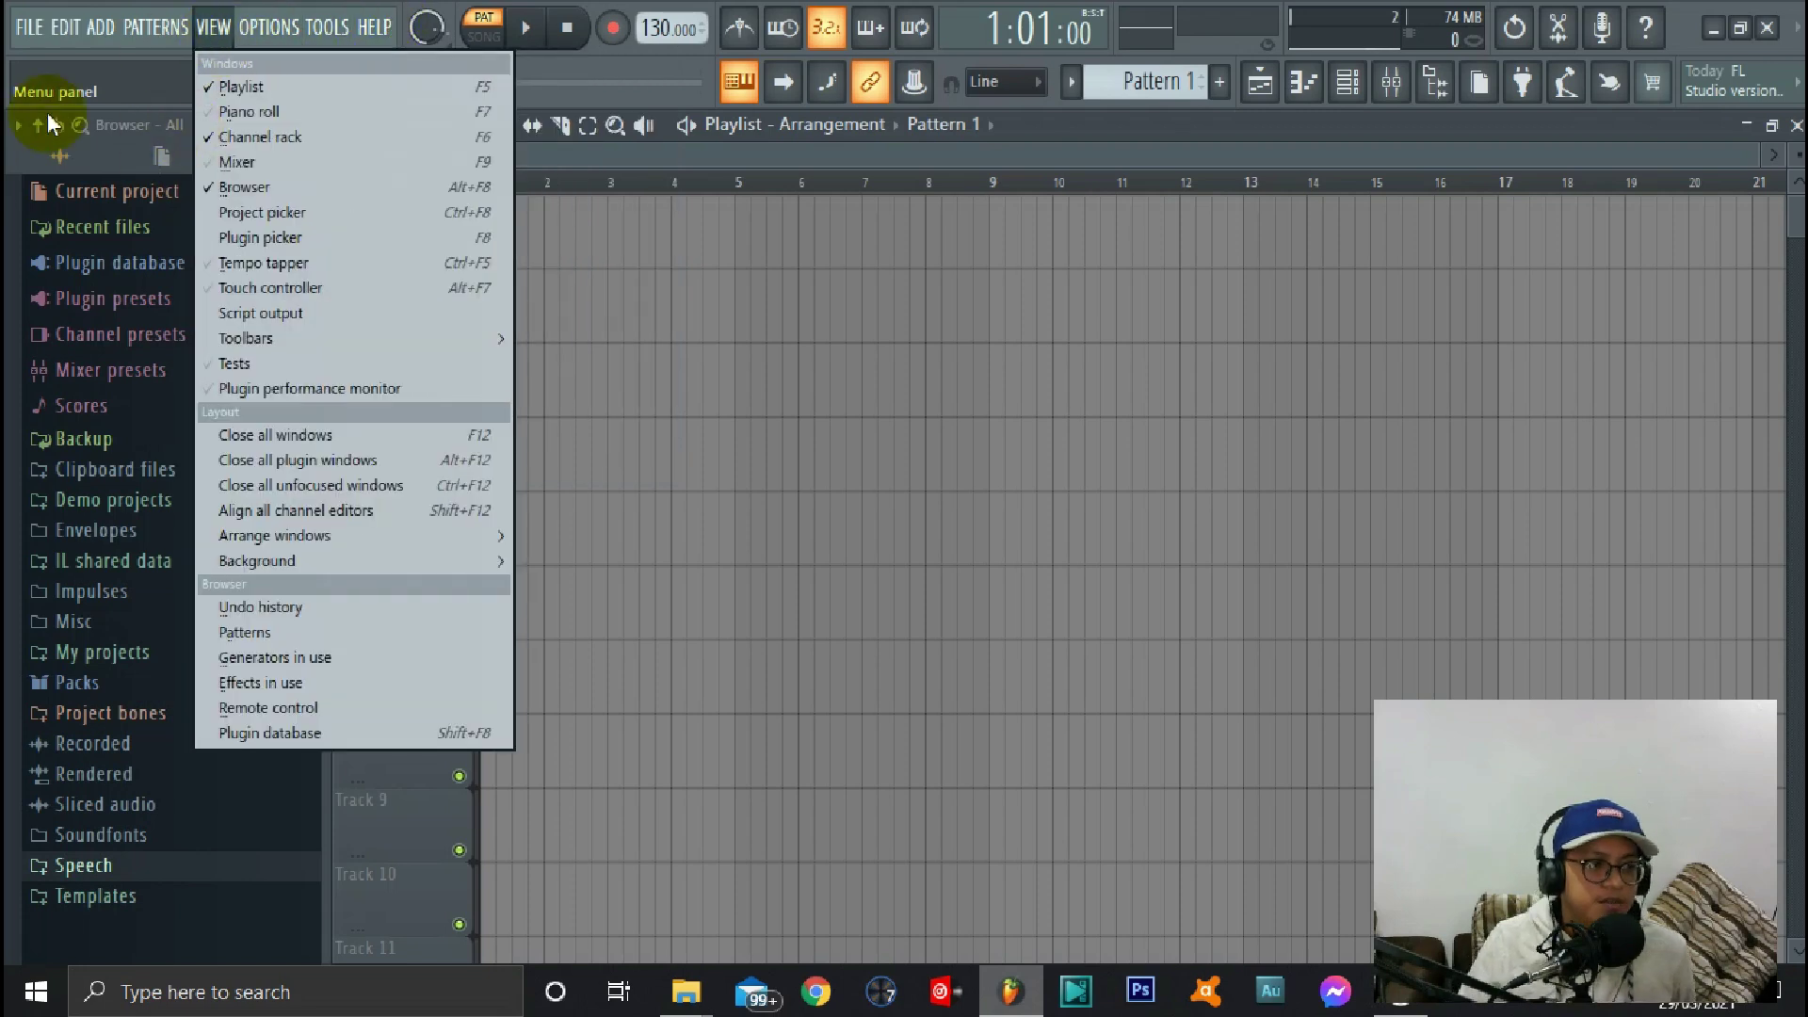
click(802, 172)
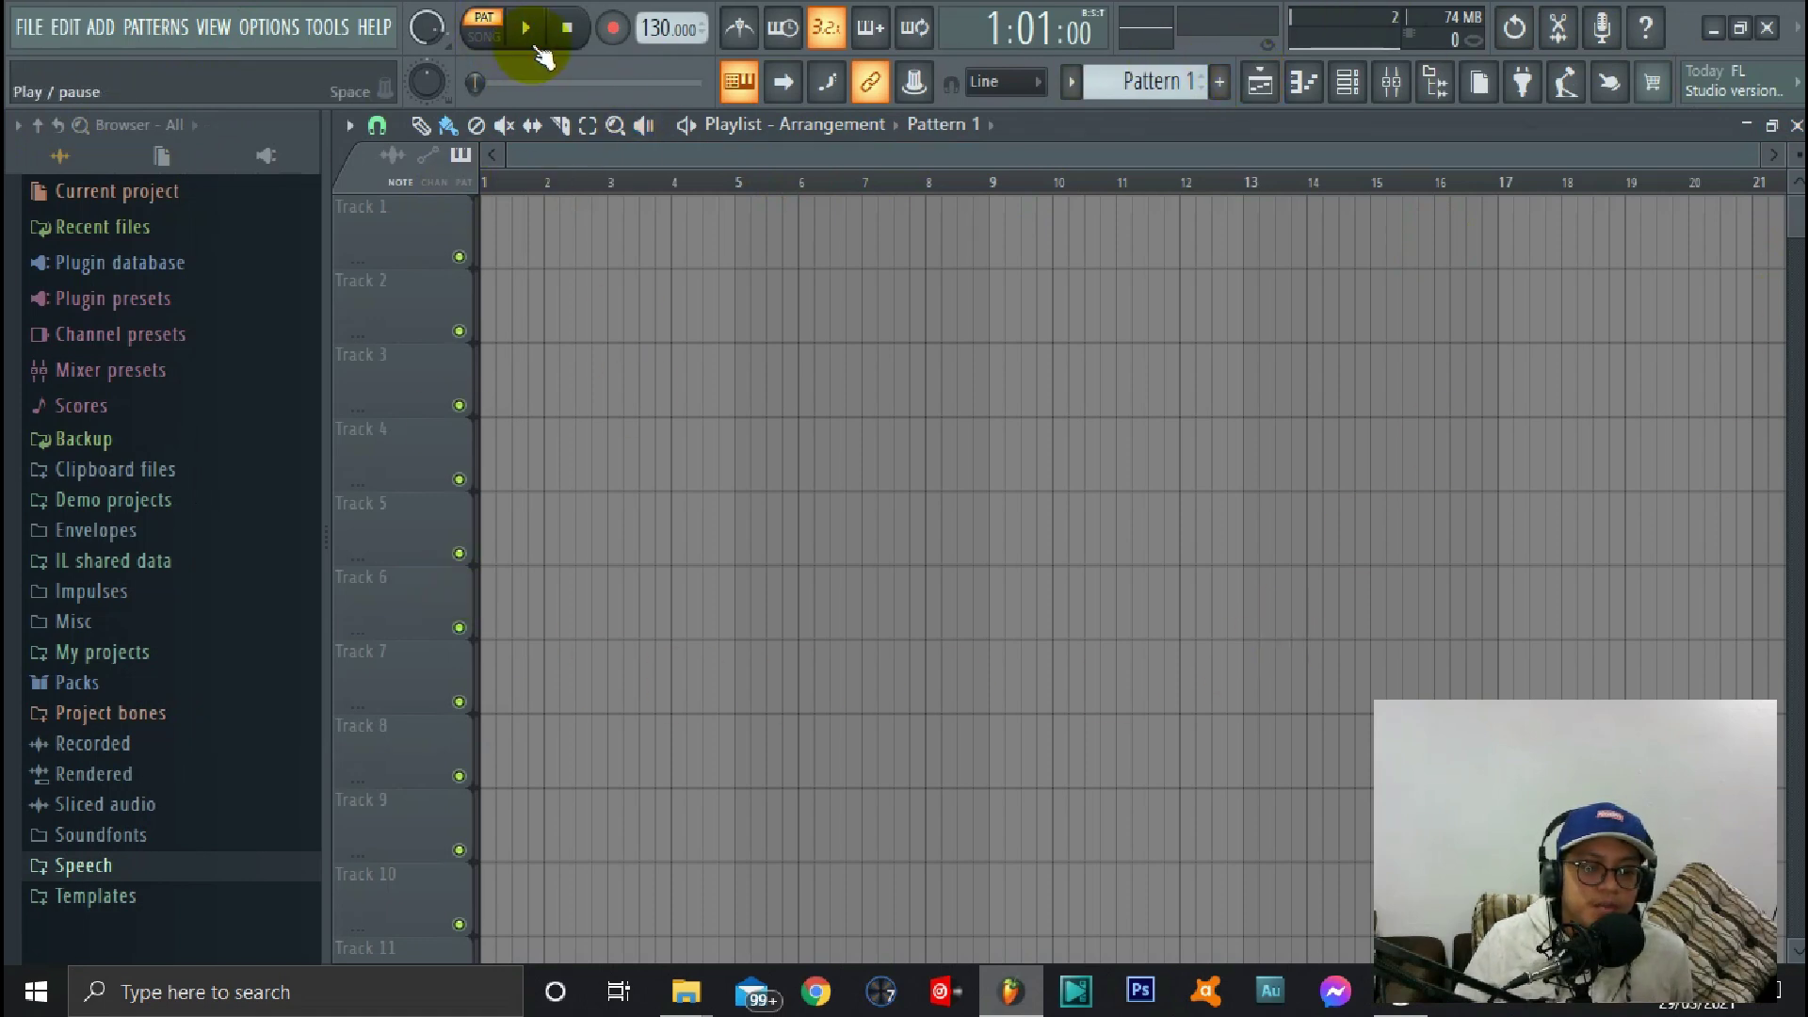
click(534, 34)
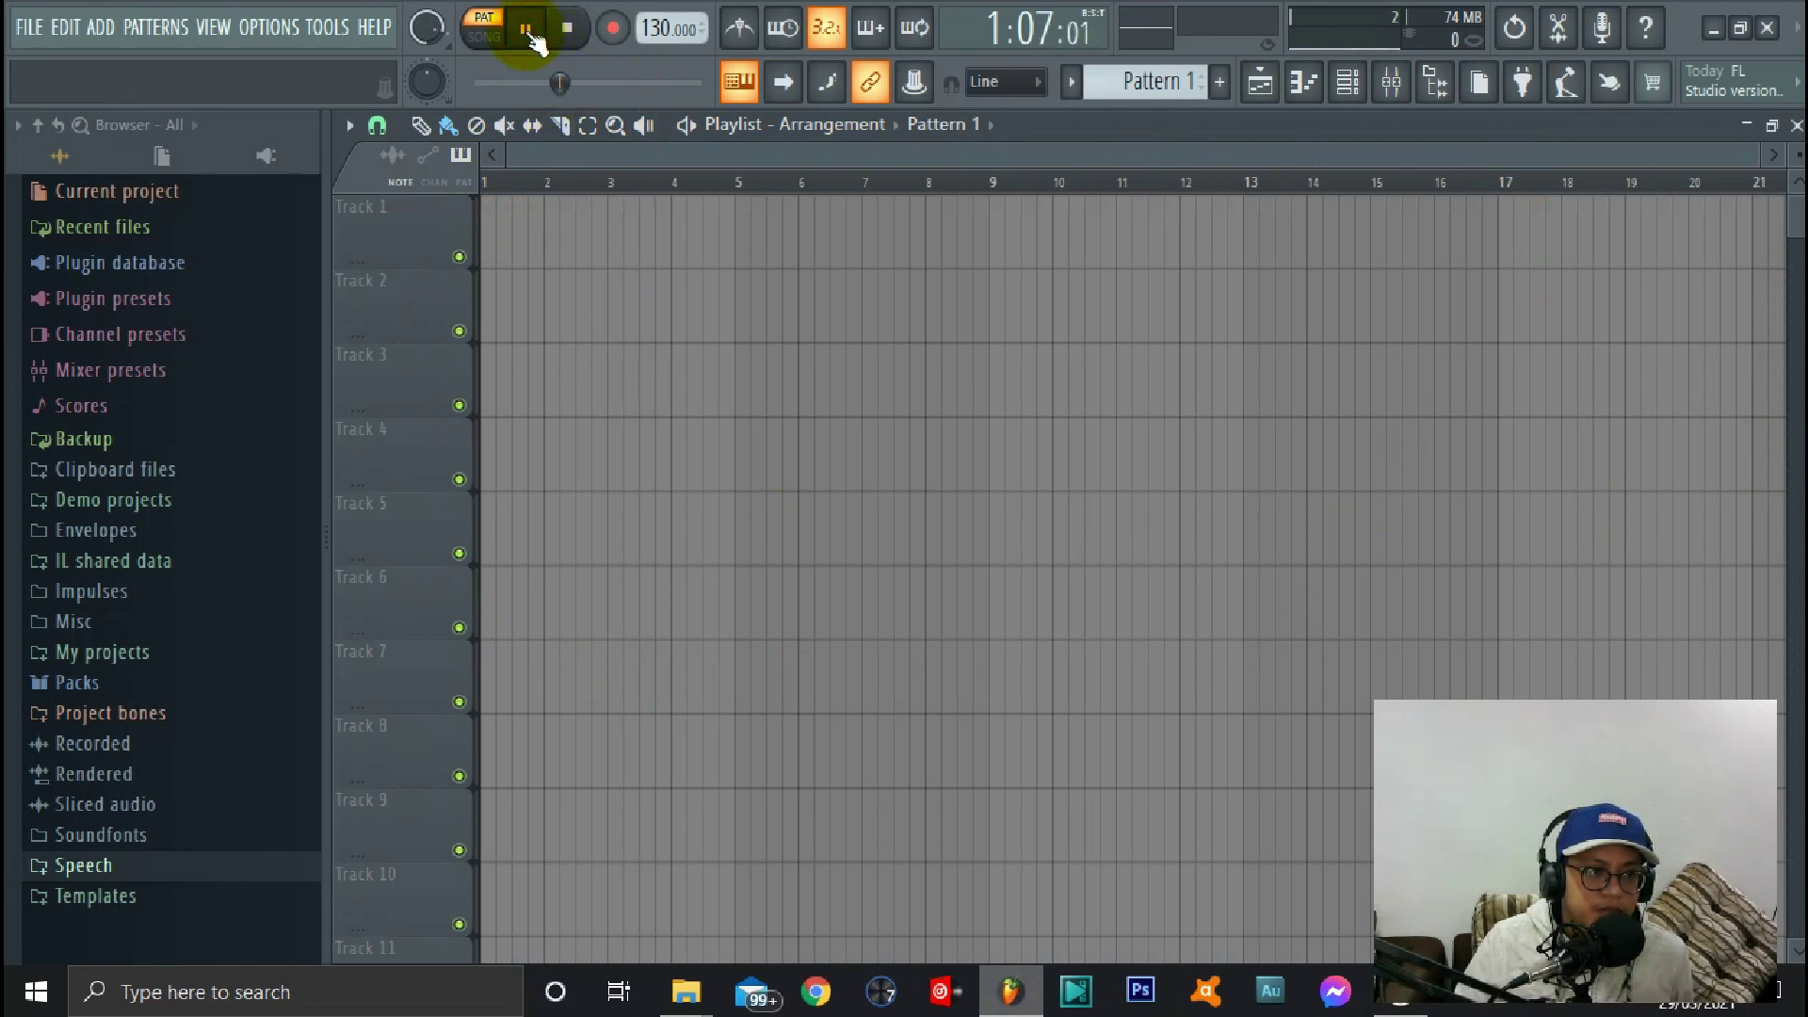
click(570, 31)
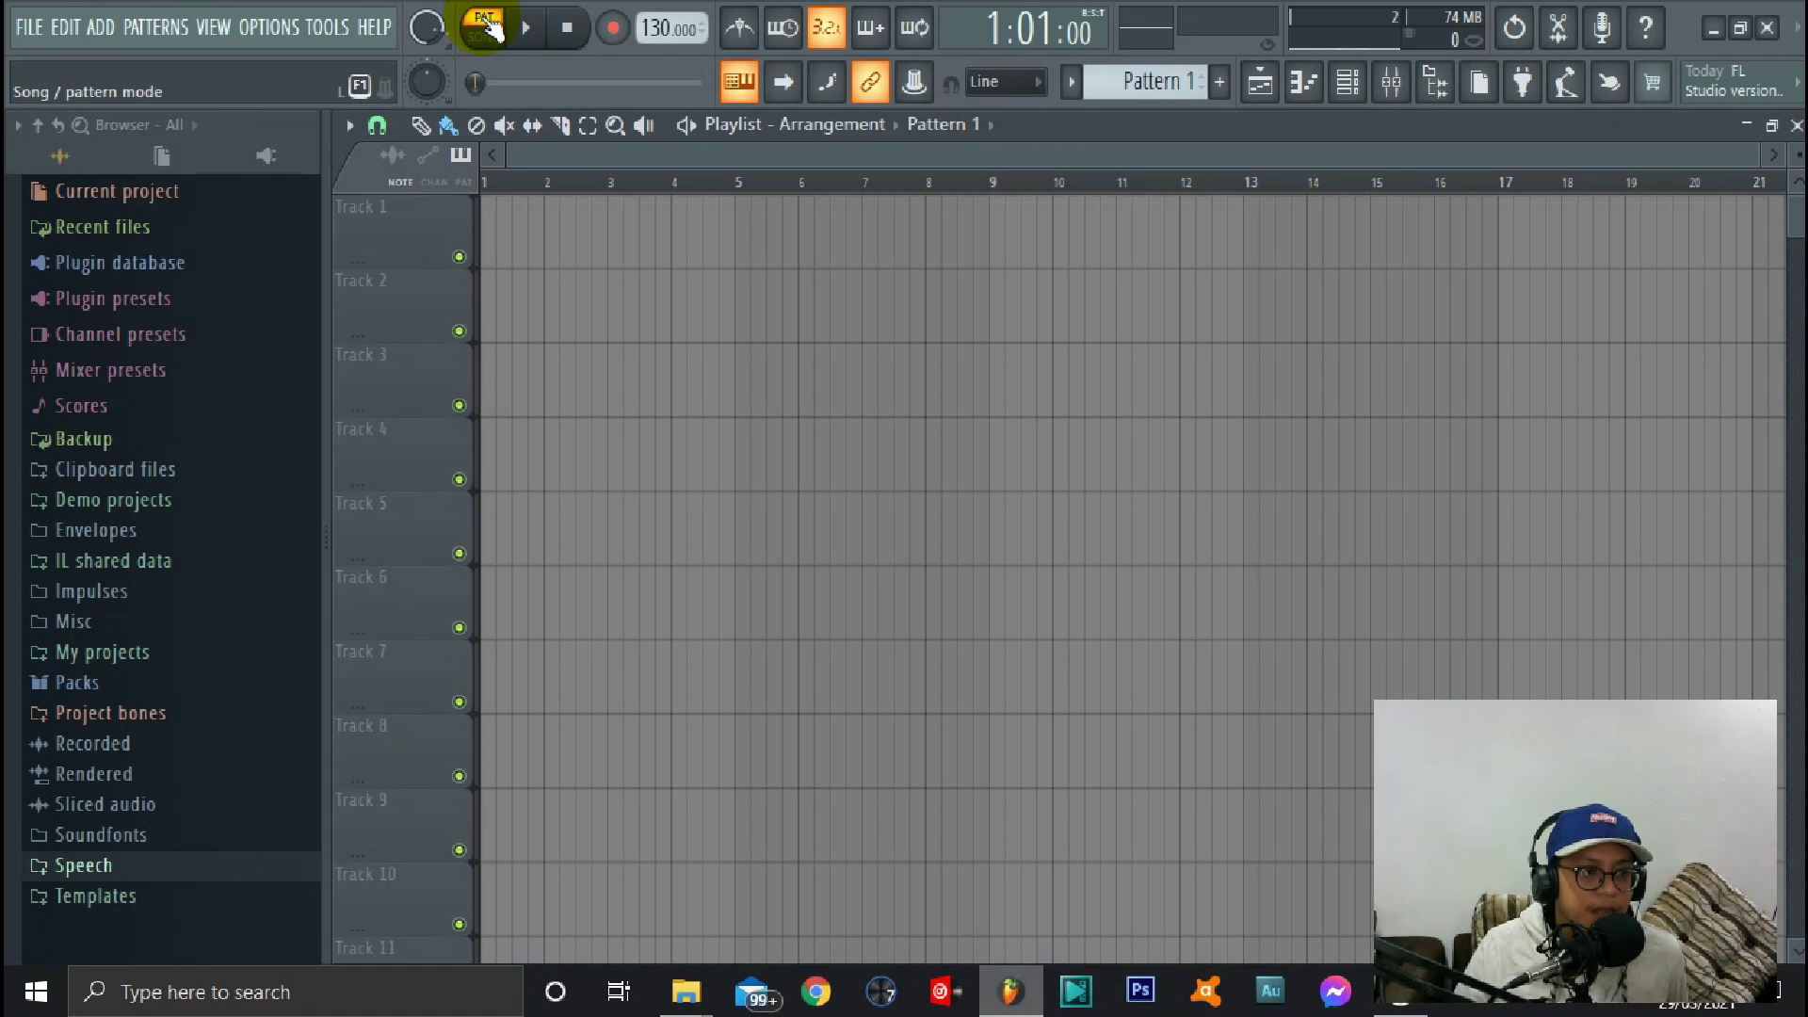
click(1302, 85)
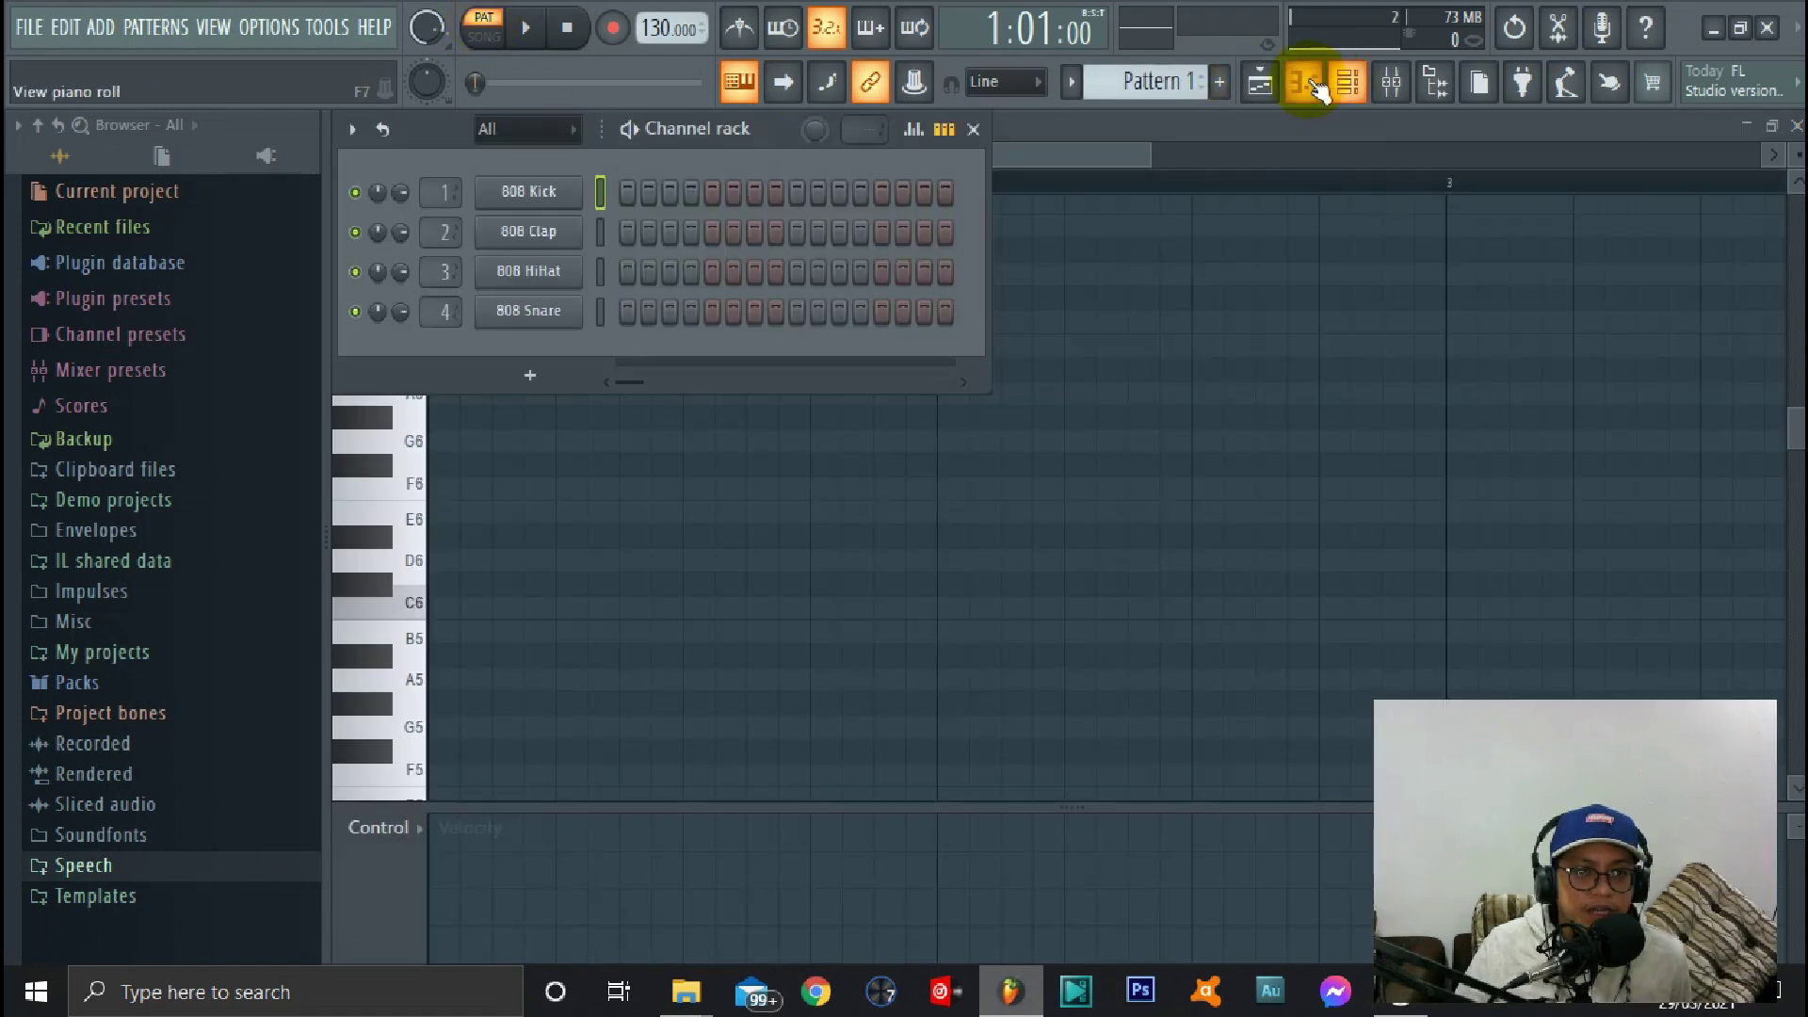
click(1302, 82)
click(1348, 83)
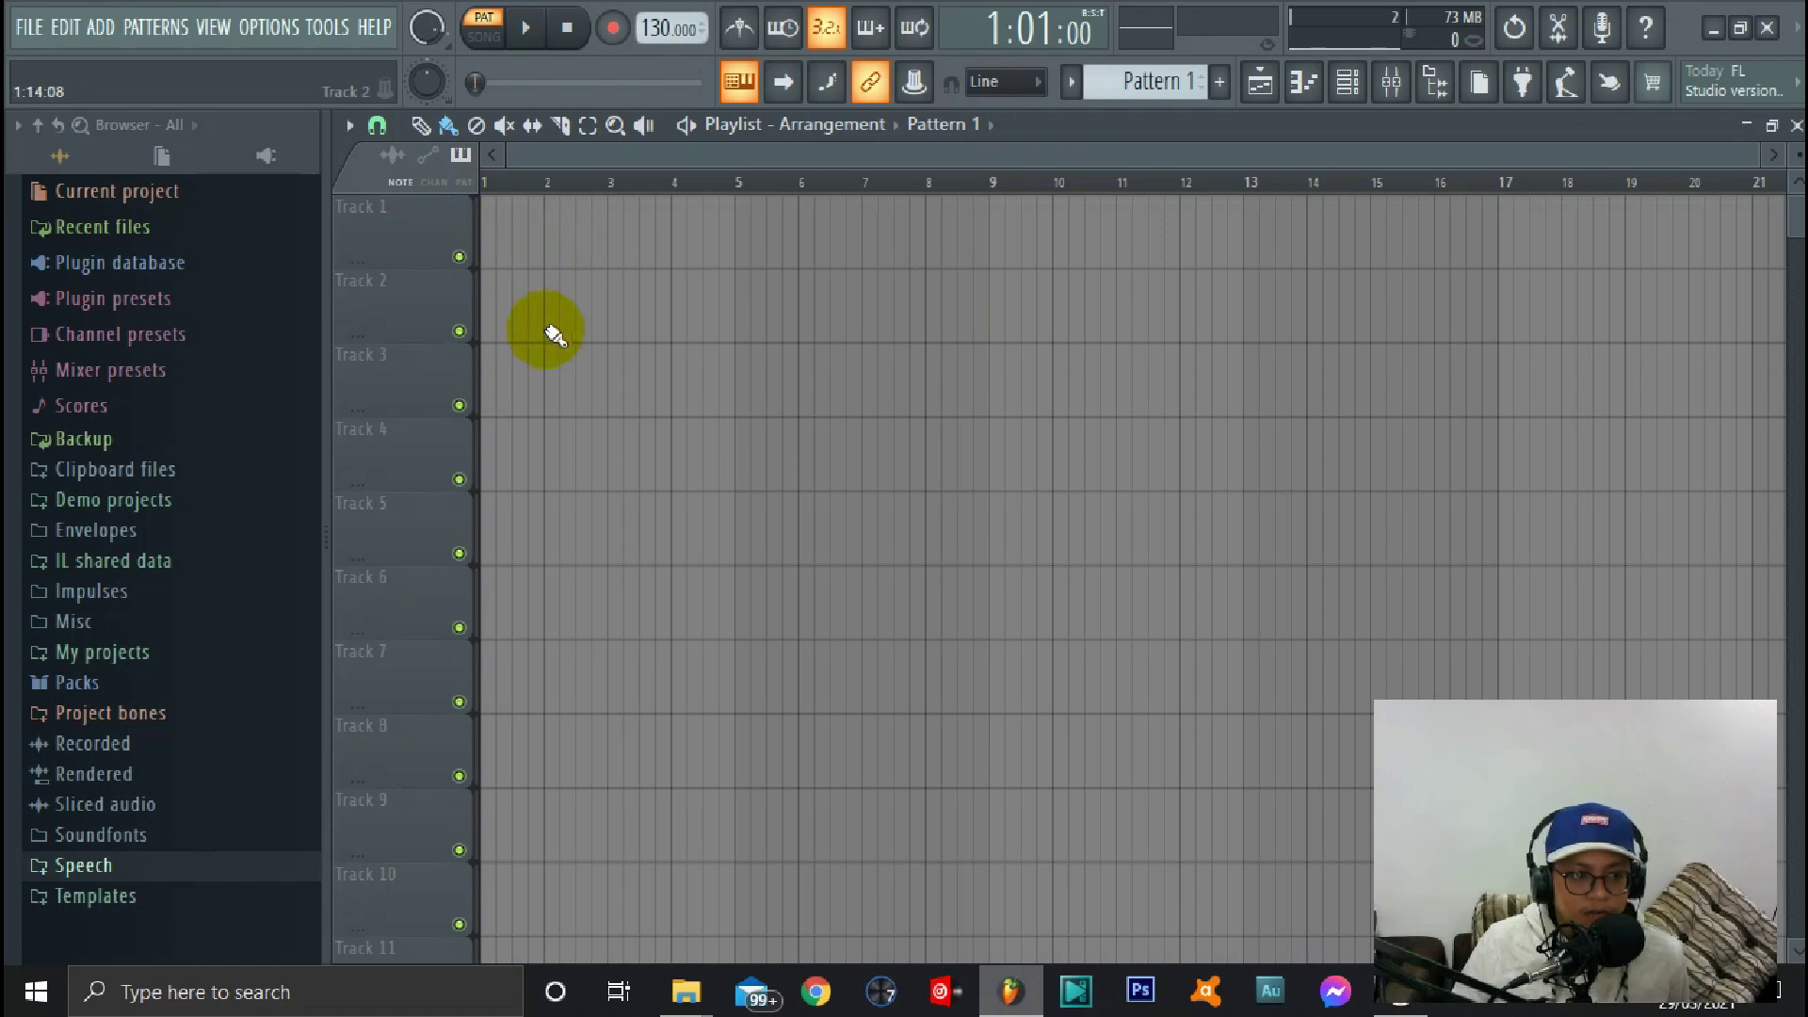
Paint and erase Pattern 1 clips on Tracks 1 and 8, then open the 808 Kick piano roll
click(565, 246)
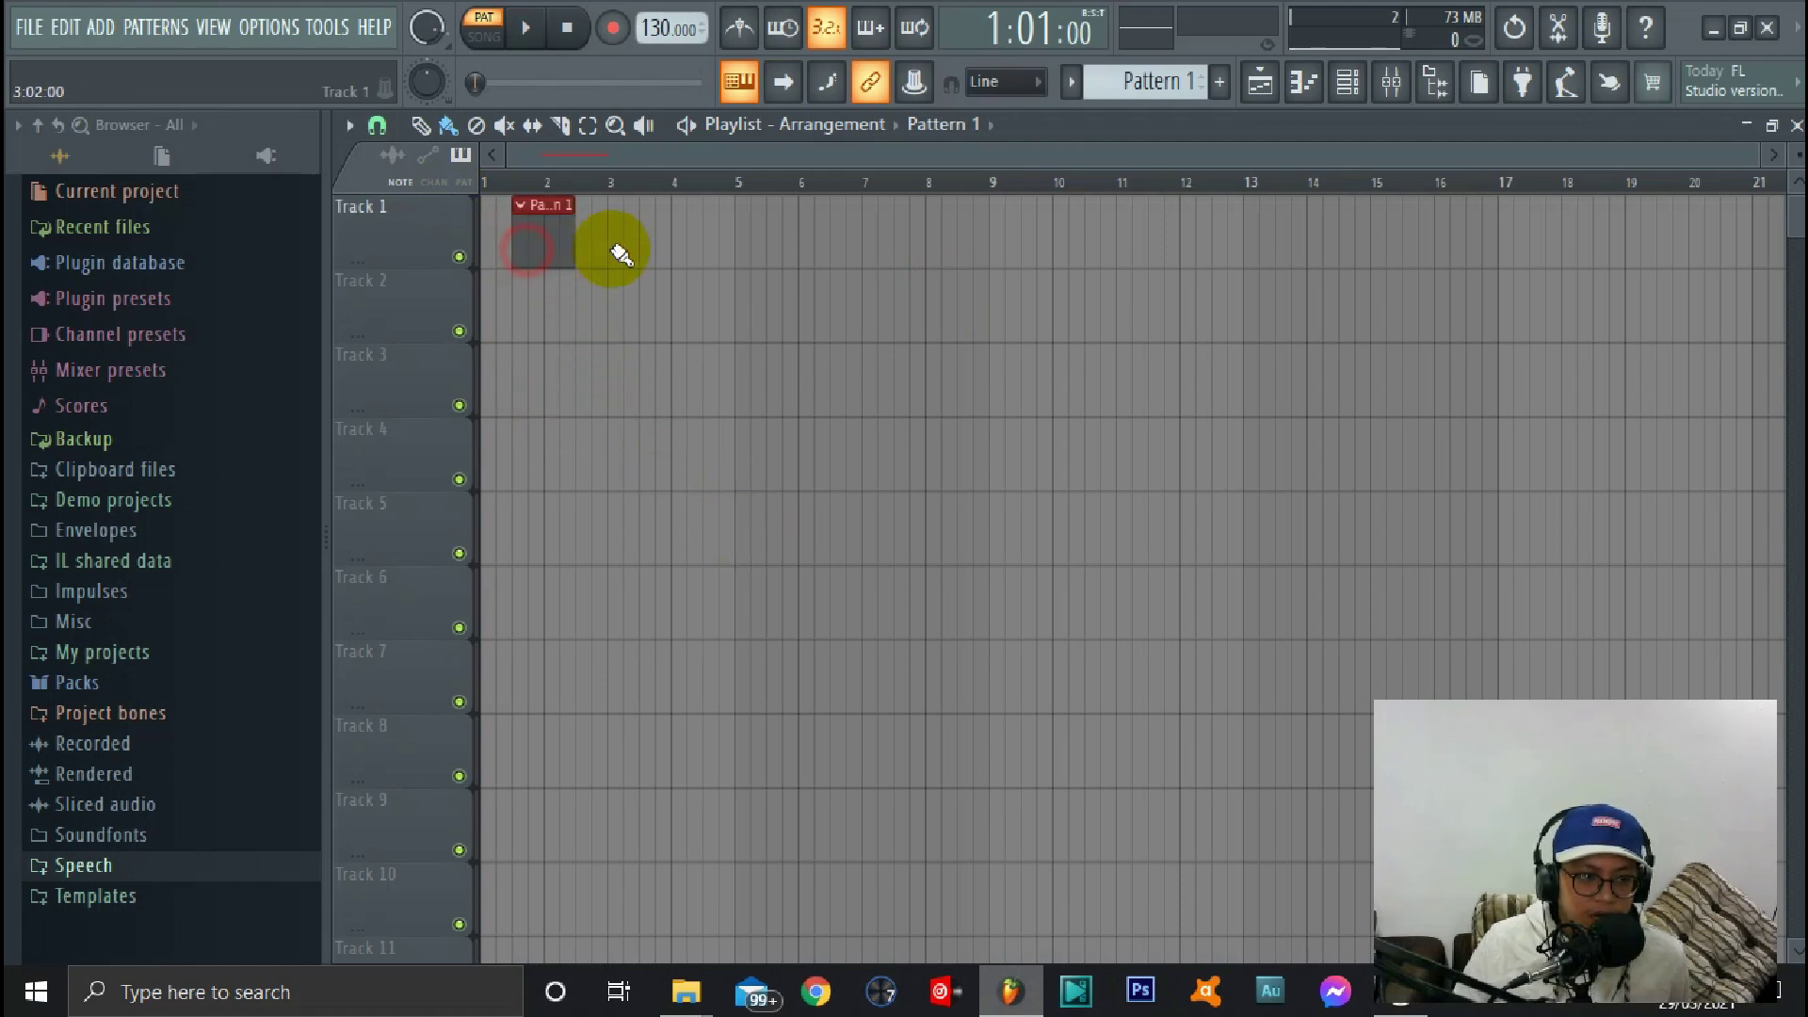
right_click(553, 234)
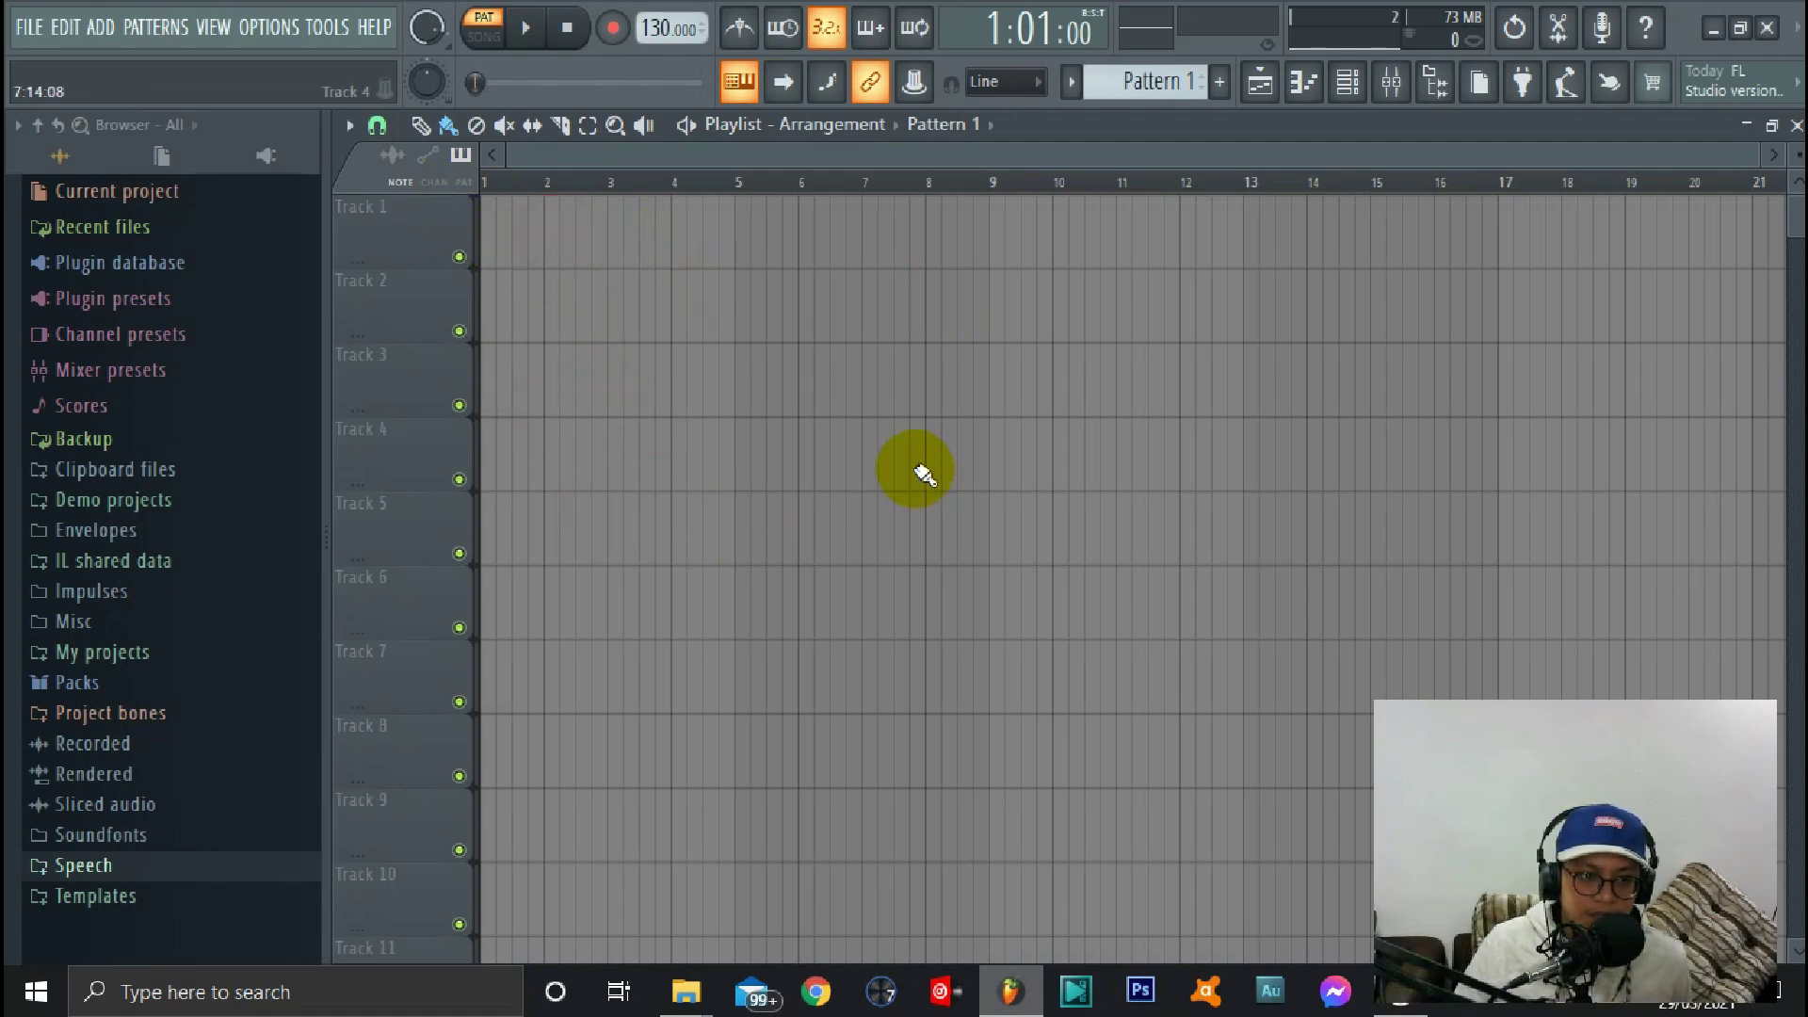
scroll(860, 596, down, 2)
scroll(795, 819, down, 2)
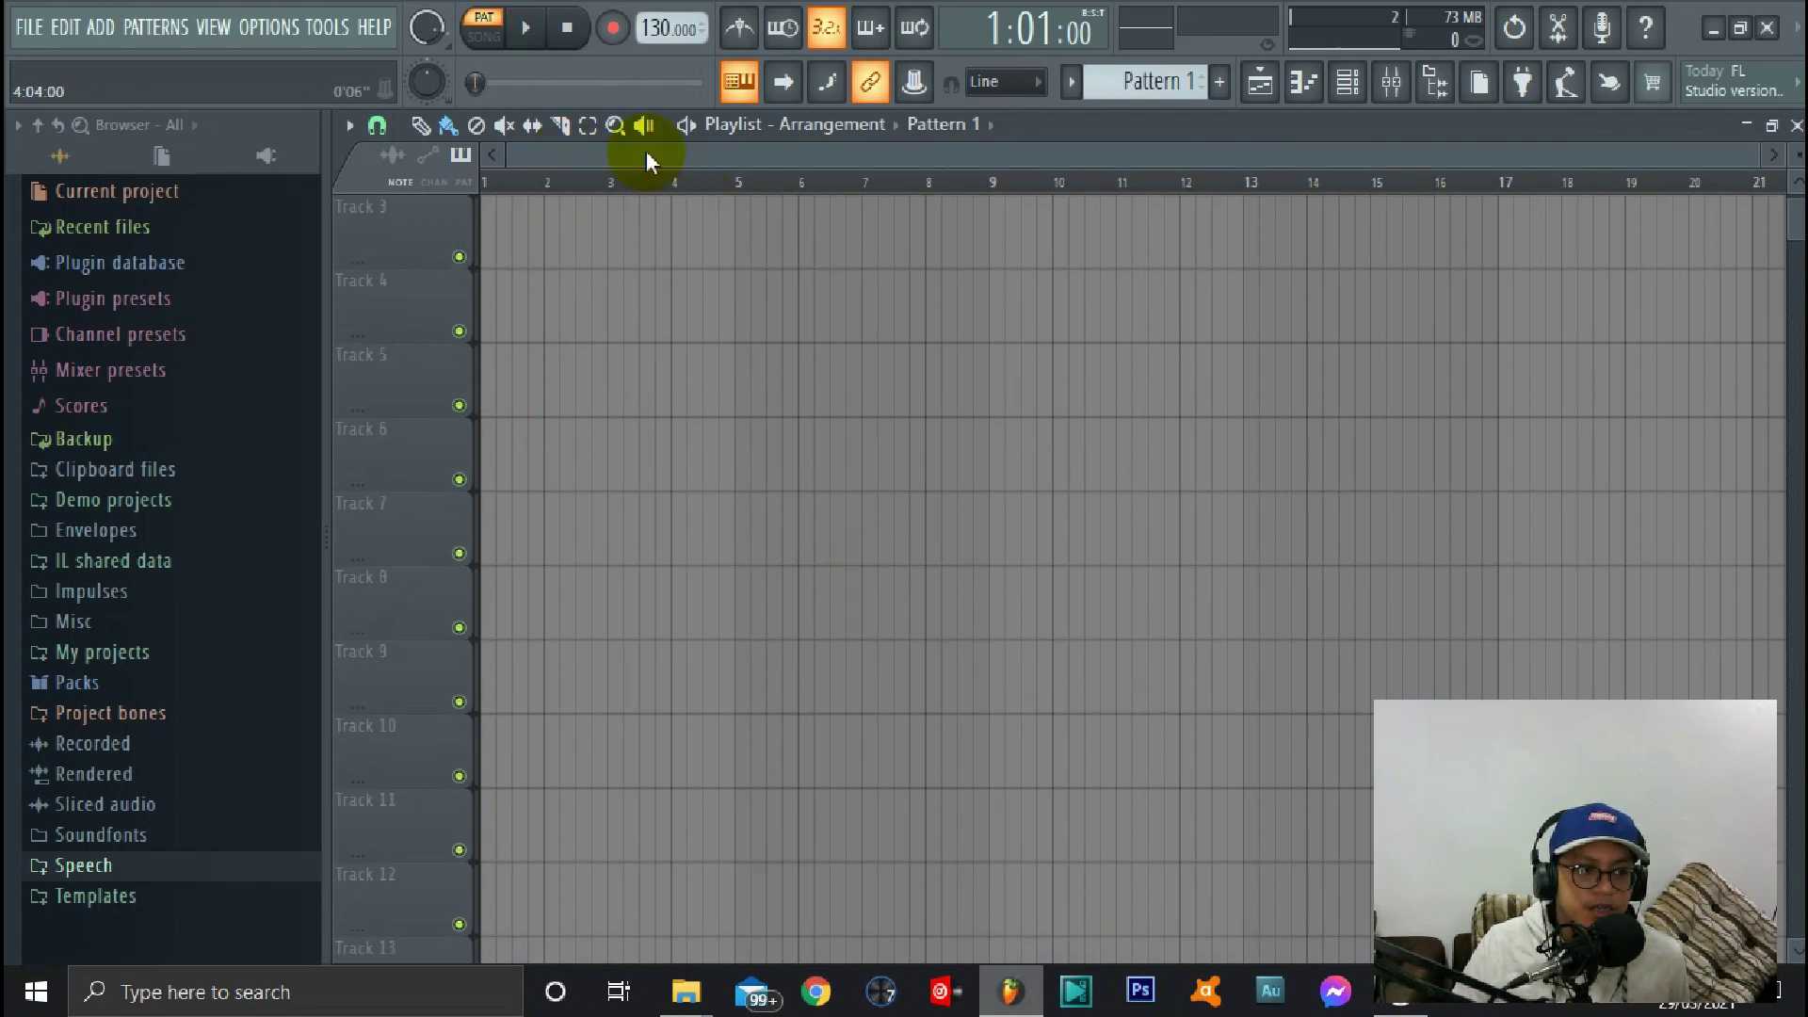
scroll(961, 211, up, 2)
click(520, 601)
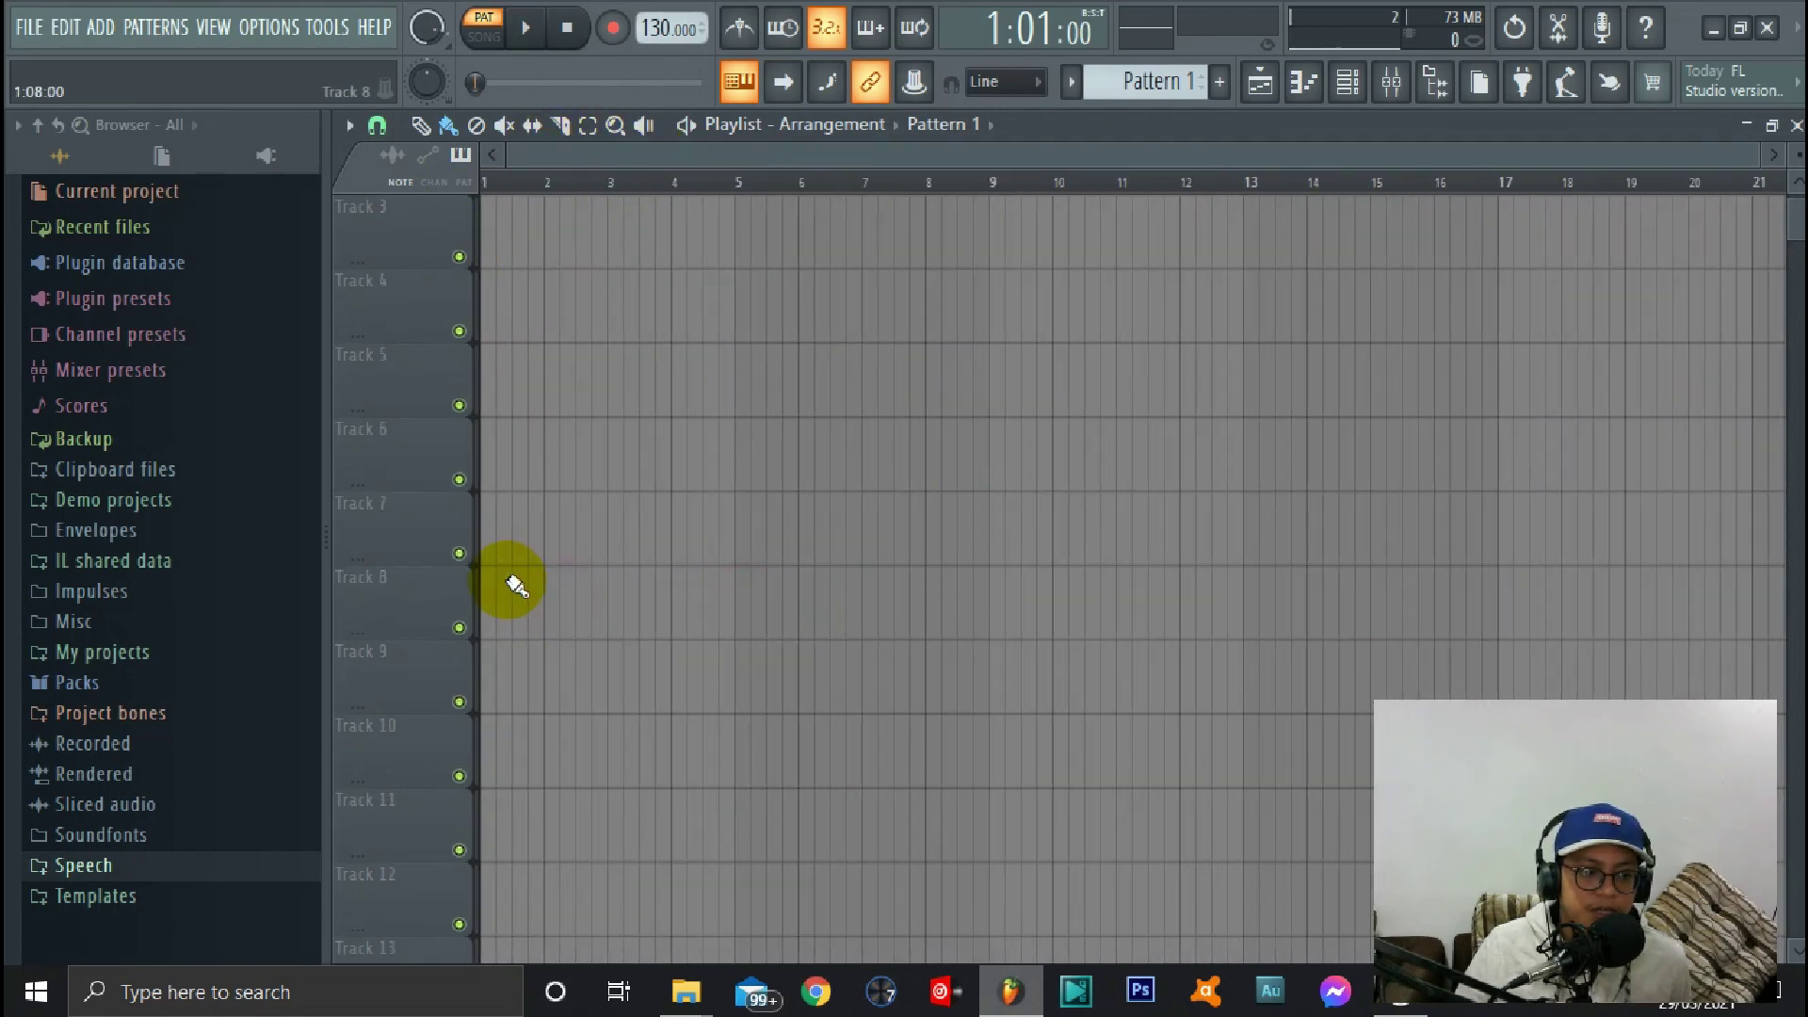
drag(517, 593, 1593, 634)
right_click(1600, 612)
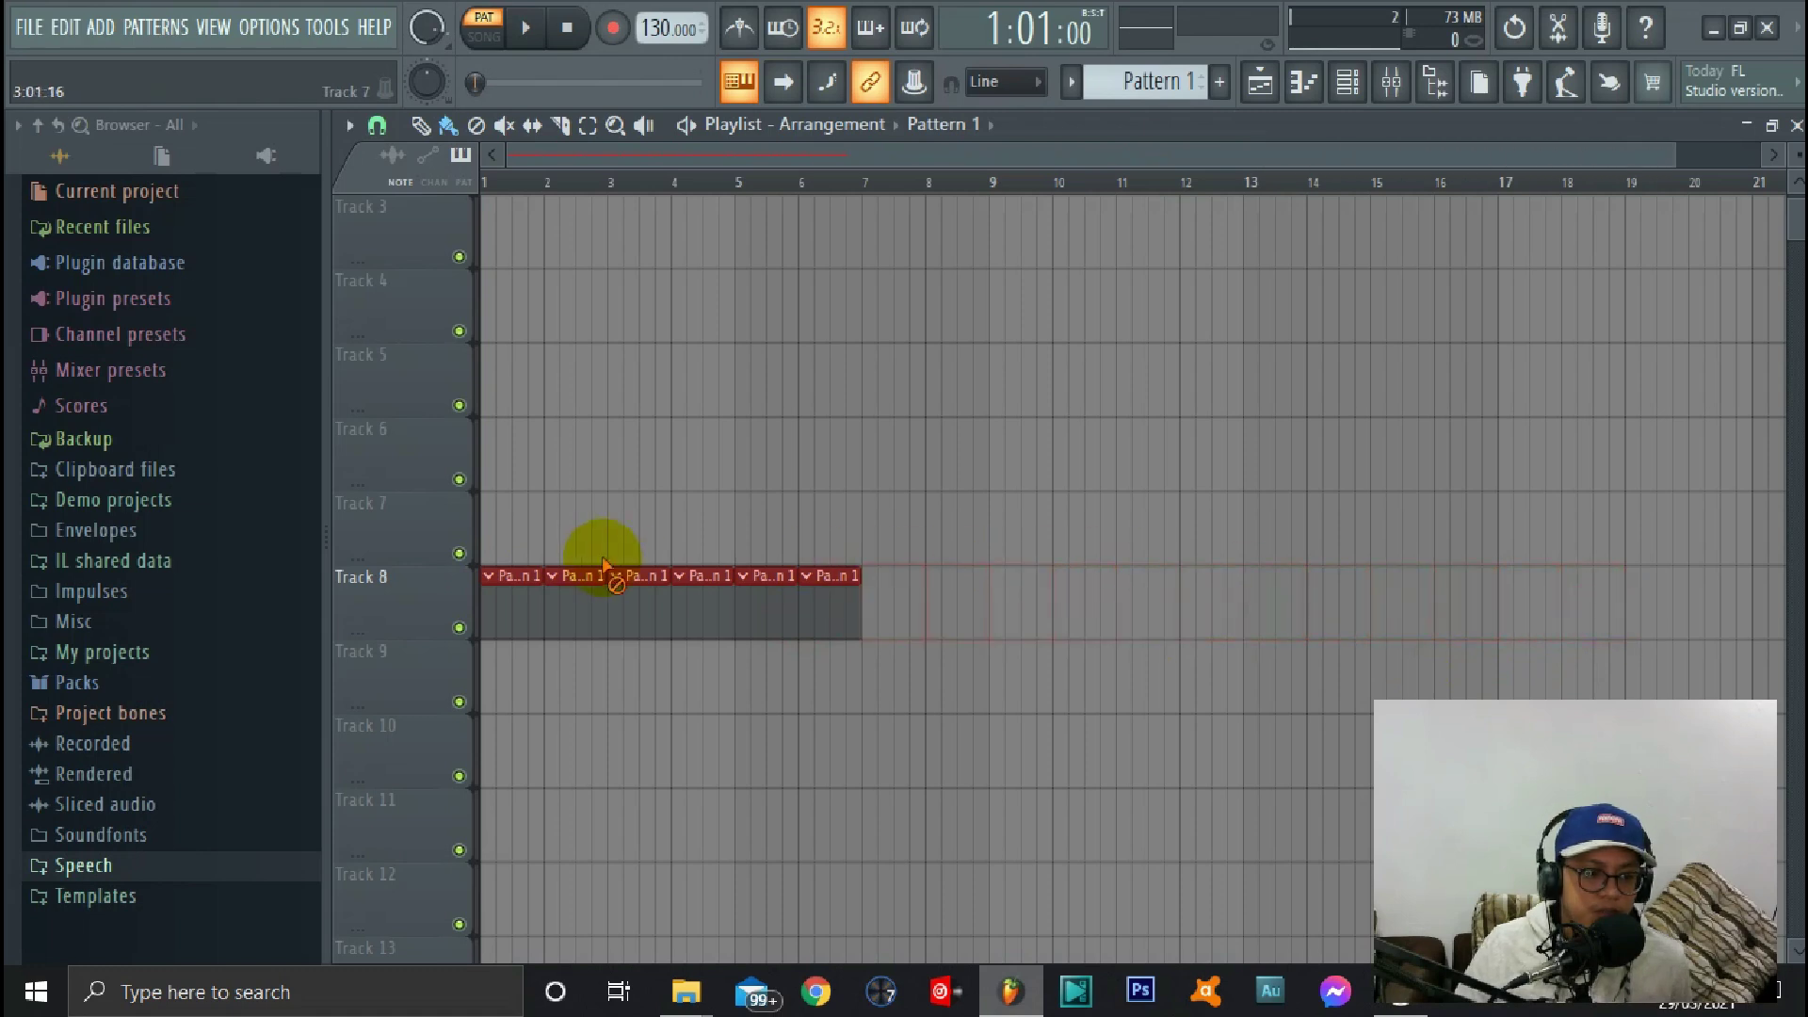
drag(1250, 593, 826, 597)
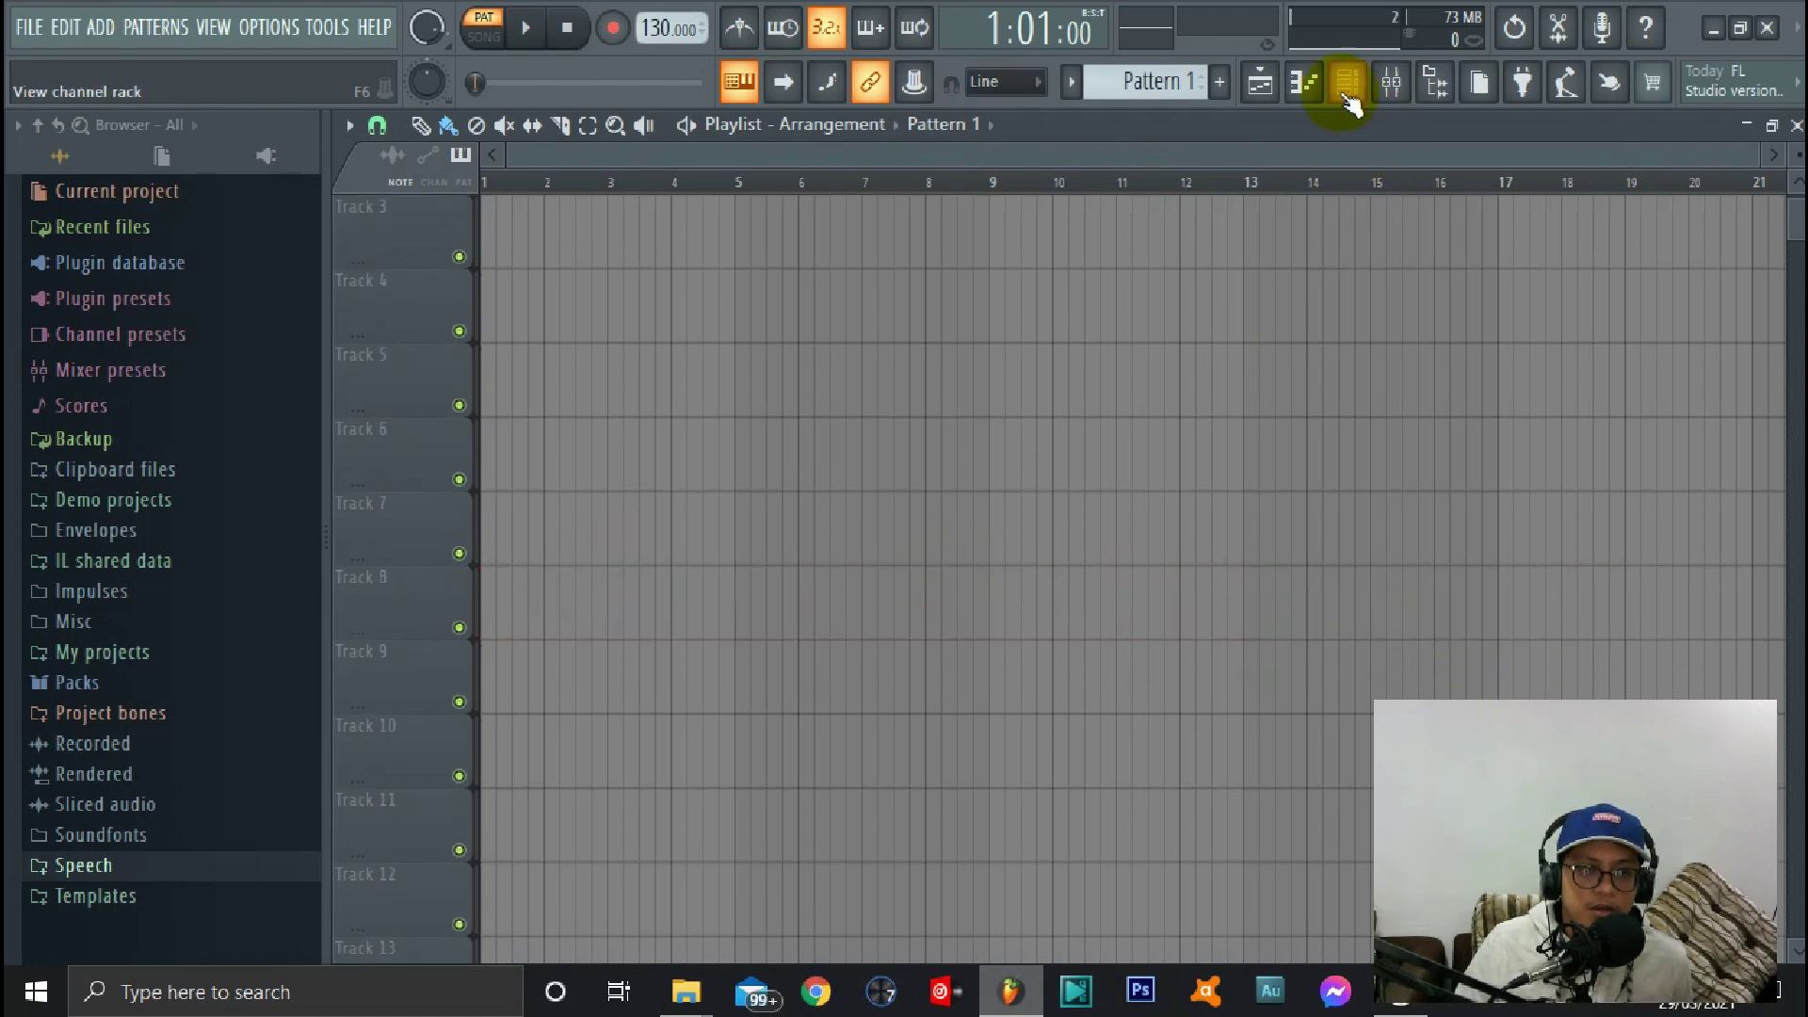
click(1303, 82)
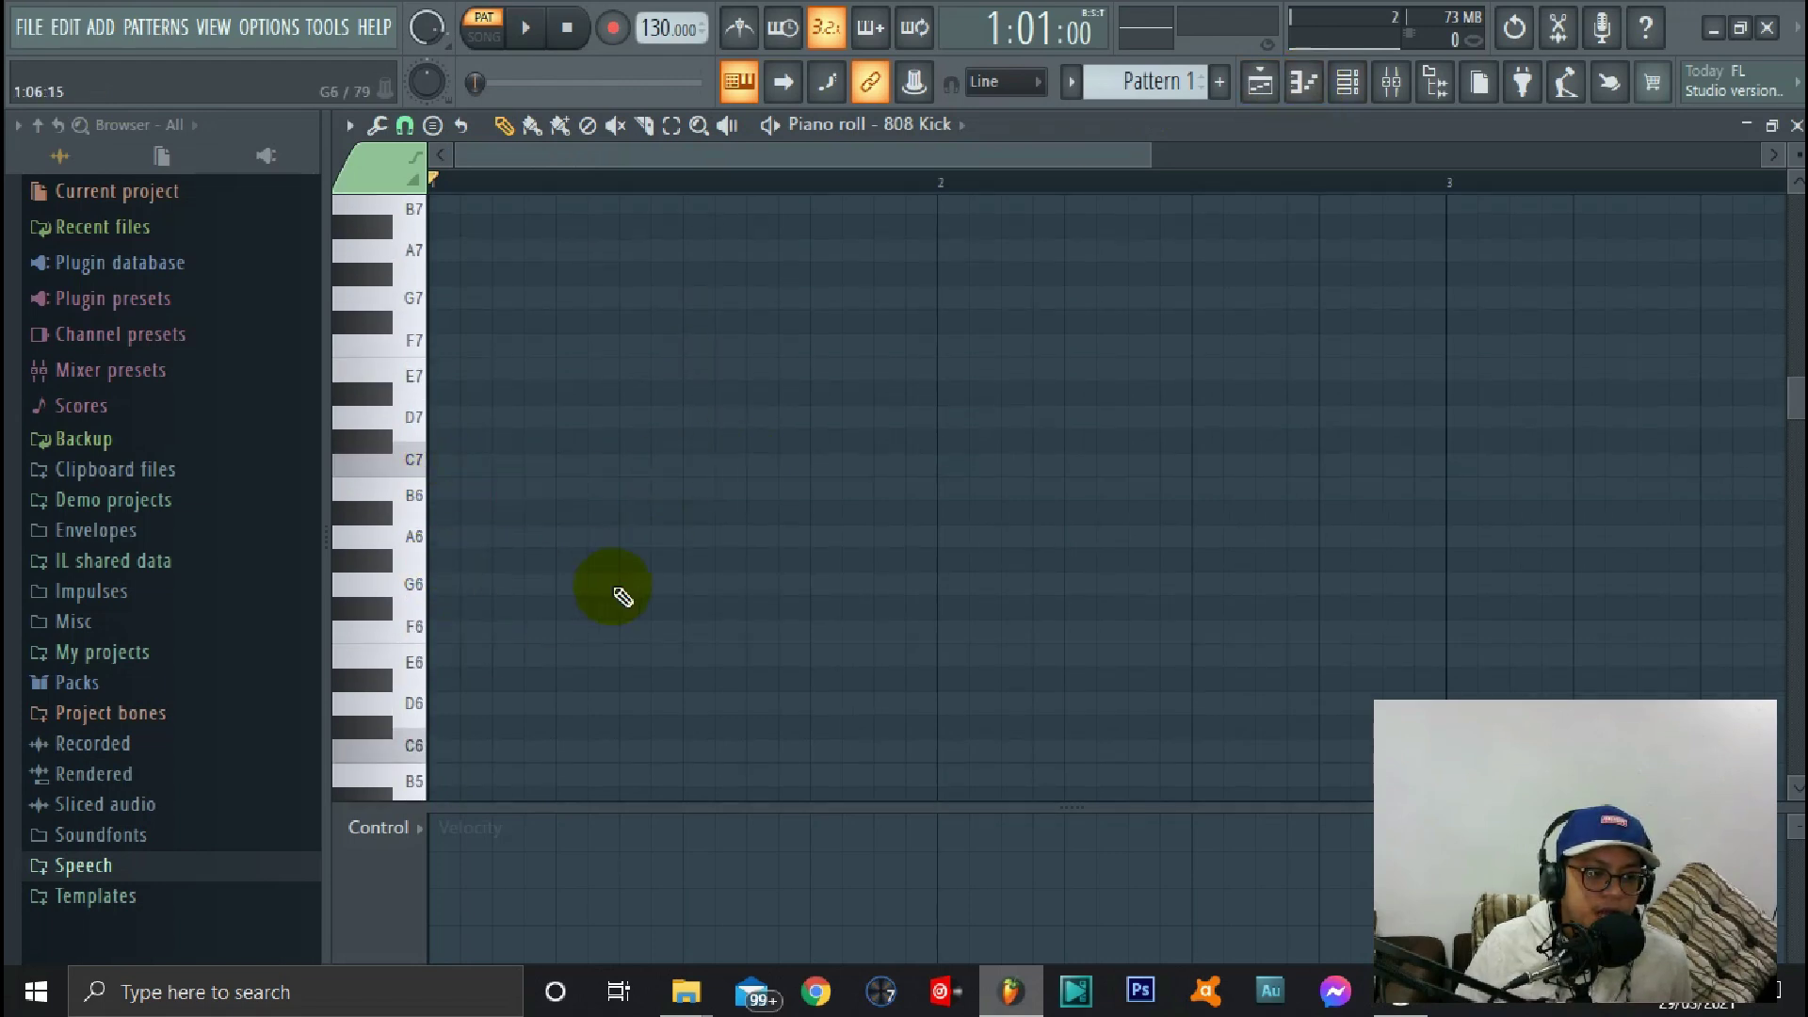
Add and delete a G6 note so 808 Kick stays empty, then show the Playlist
click(455, 584)
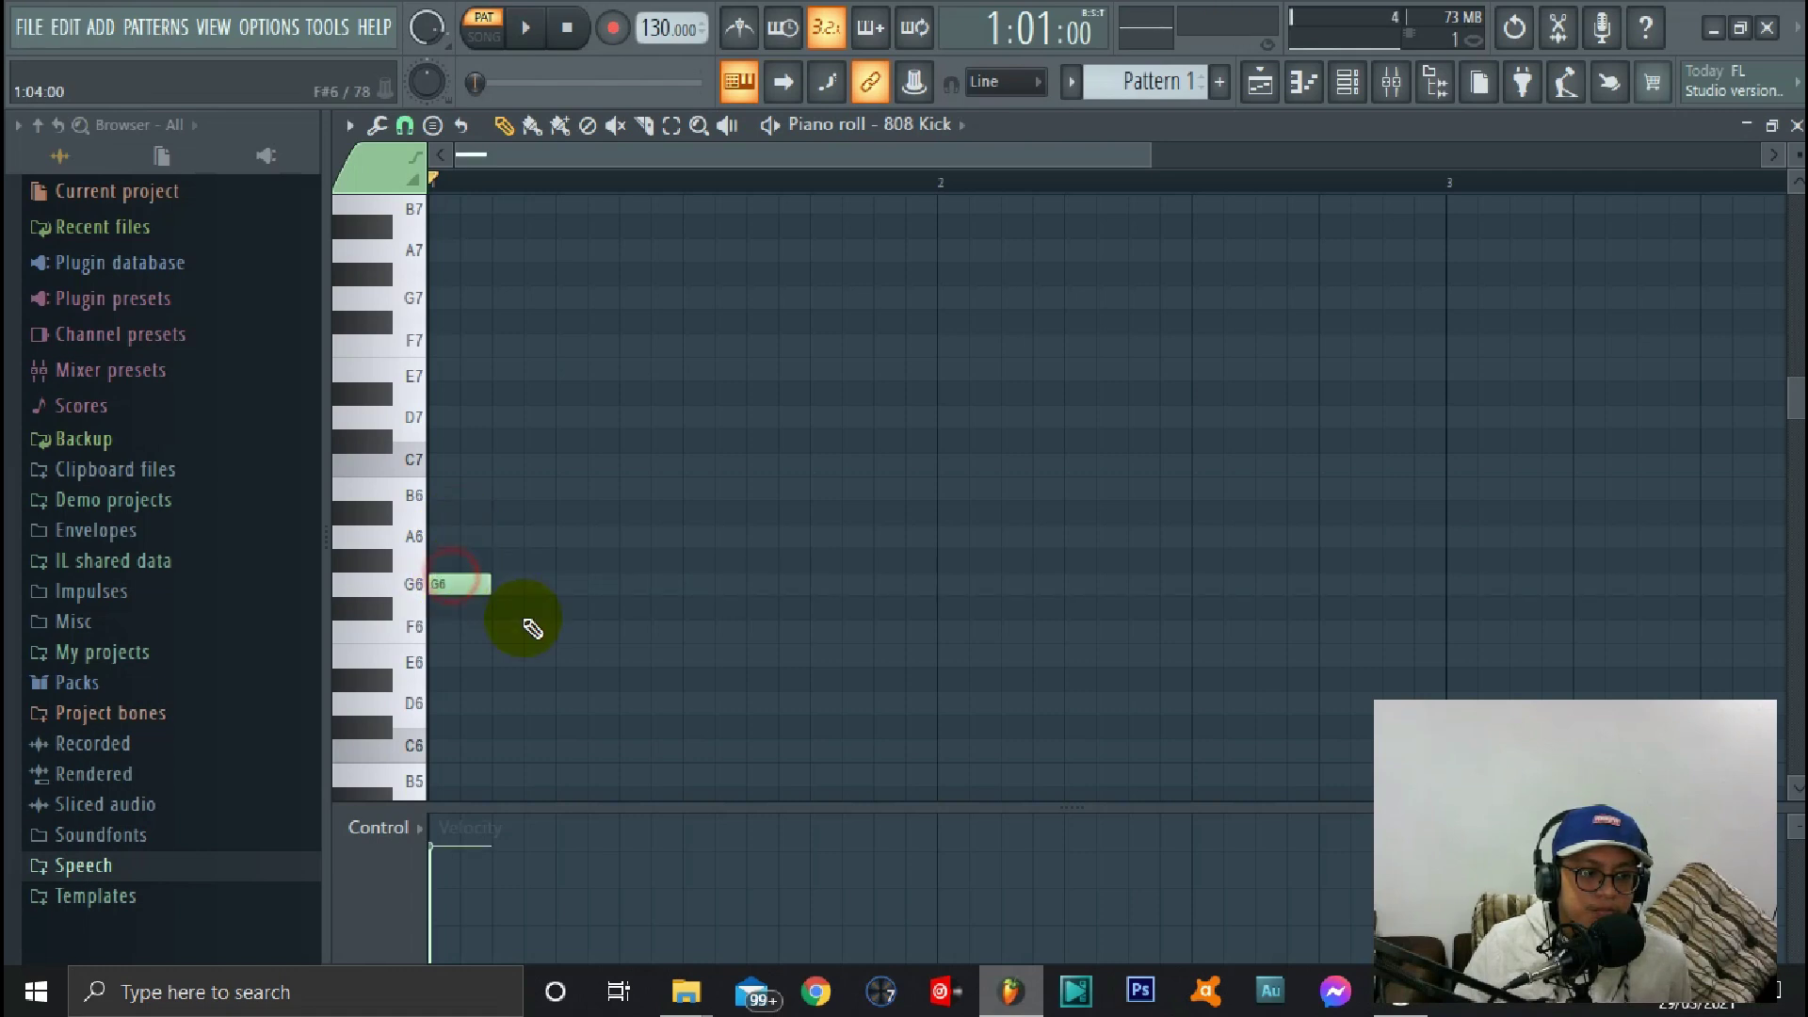
right_click(466, 586)
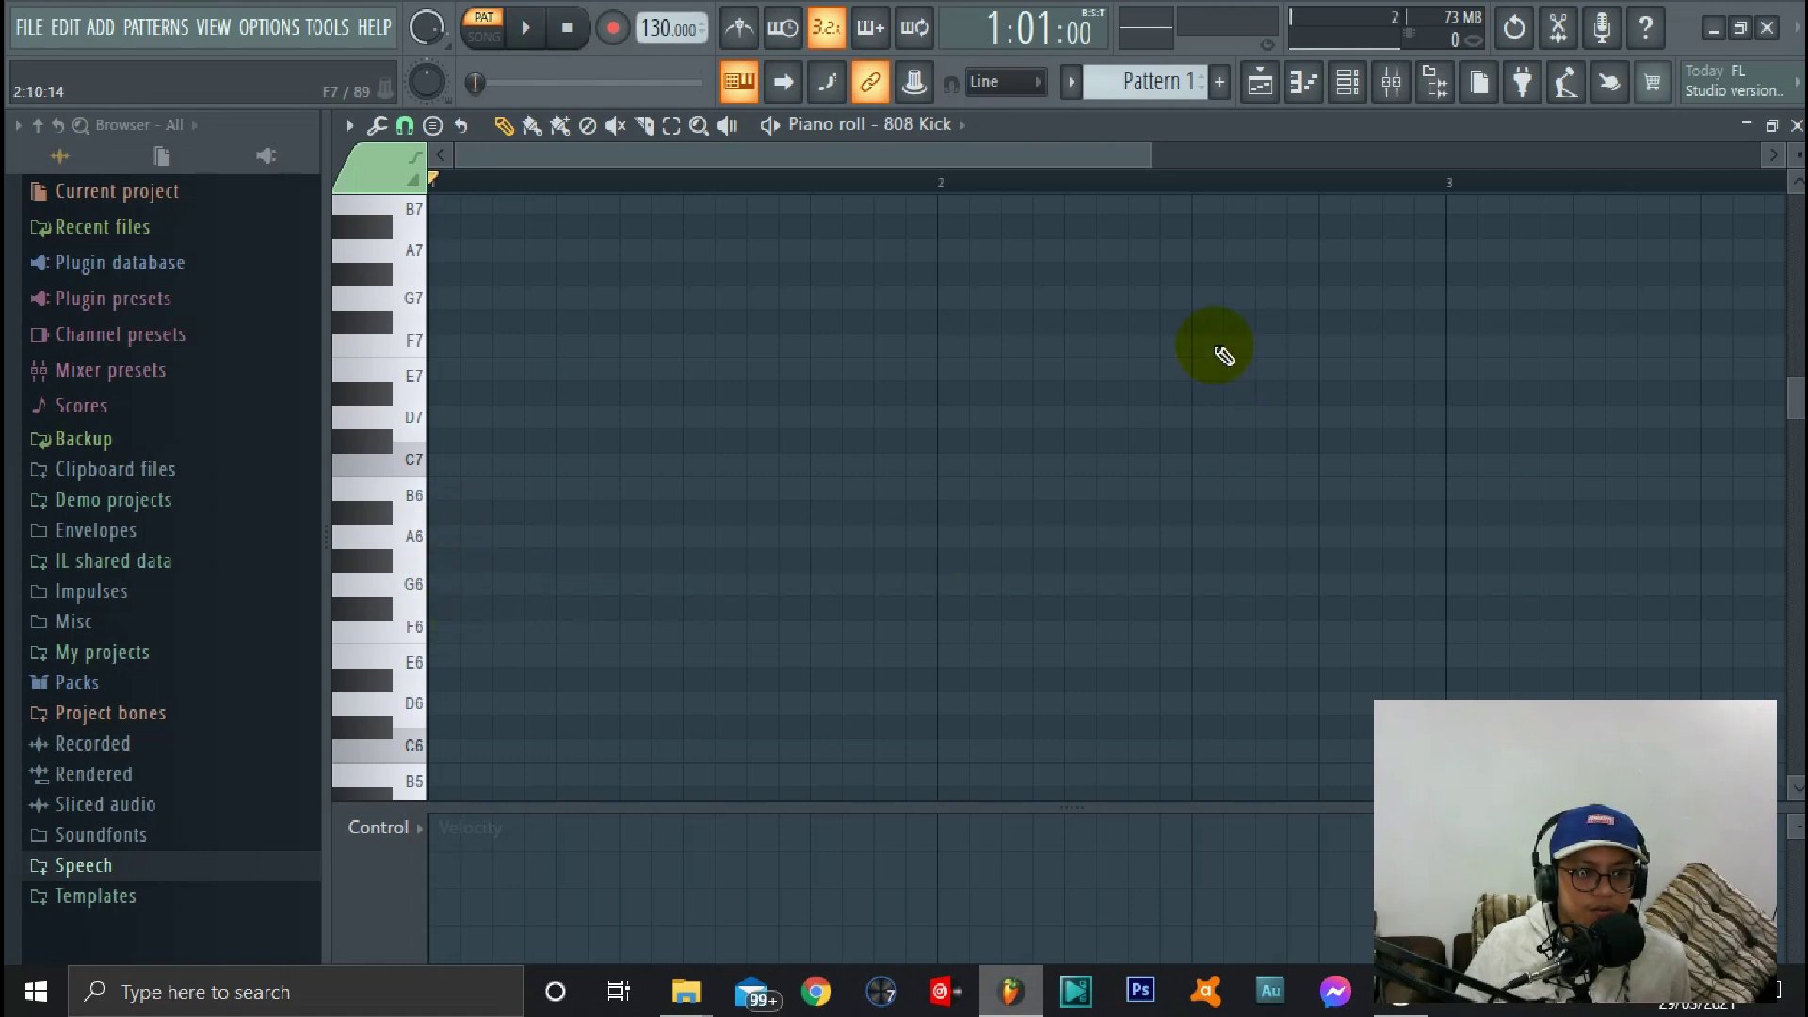
key(F5)
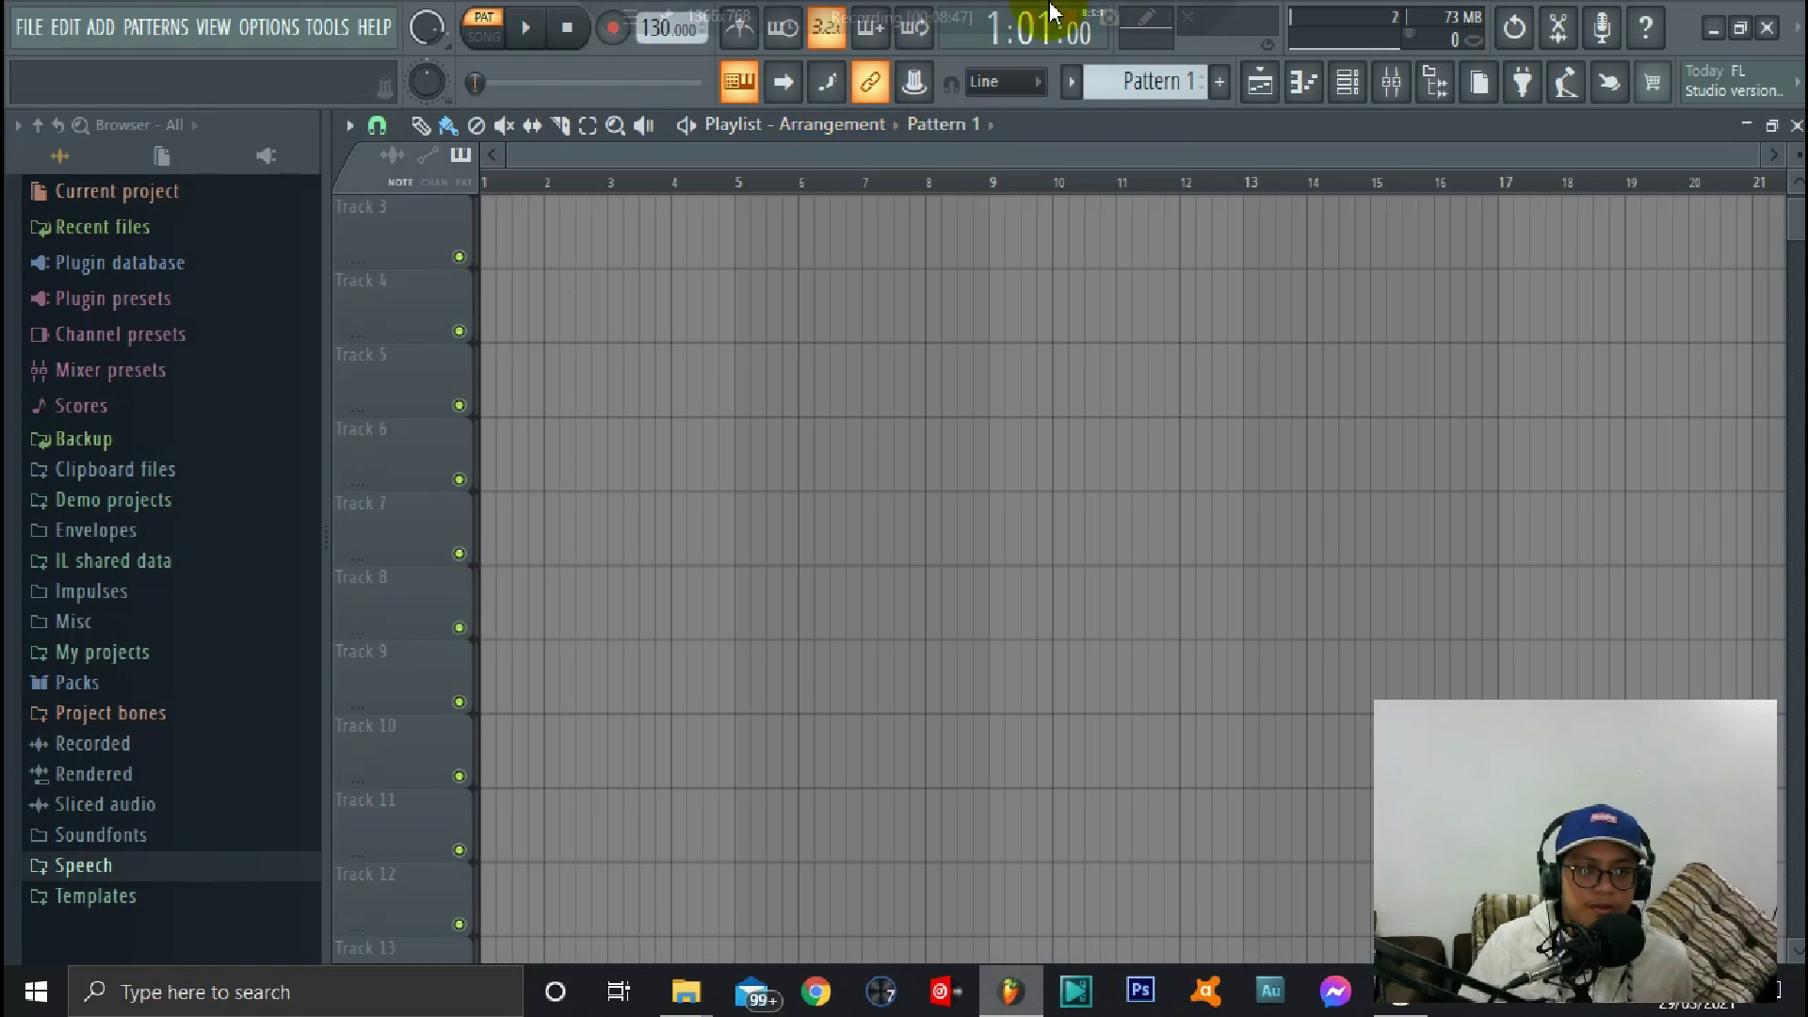
Show the channel rack and browse through Packs and Channel presets to the Dj KEN KICK folder
click(1349, 85)
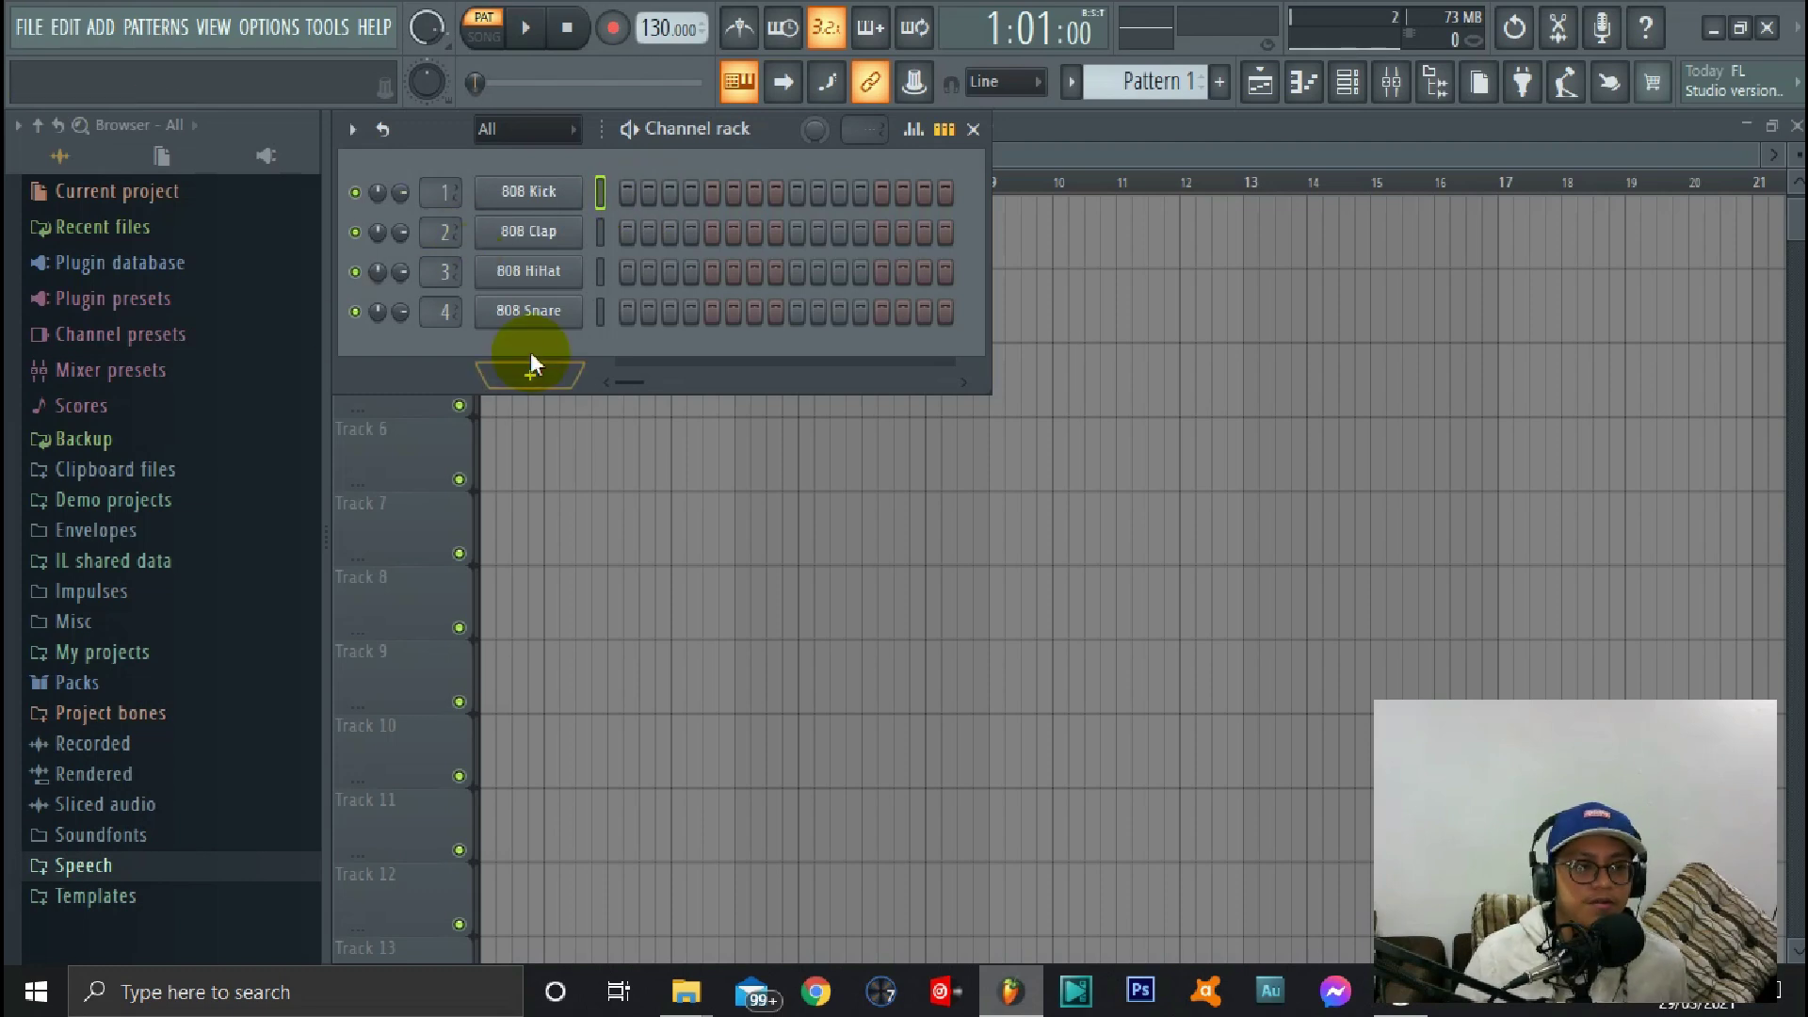
click(159, 687)
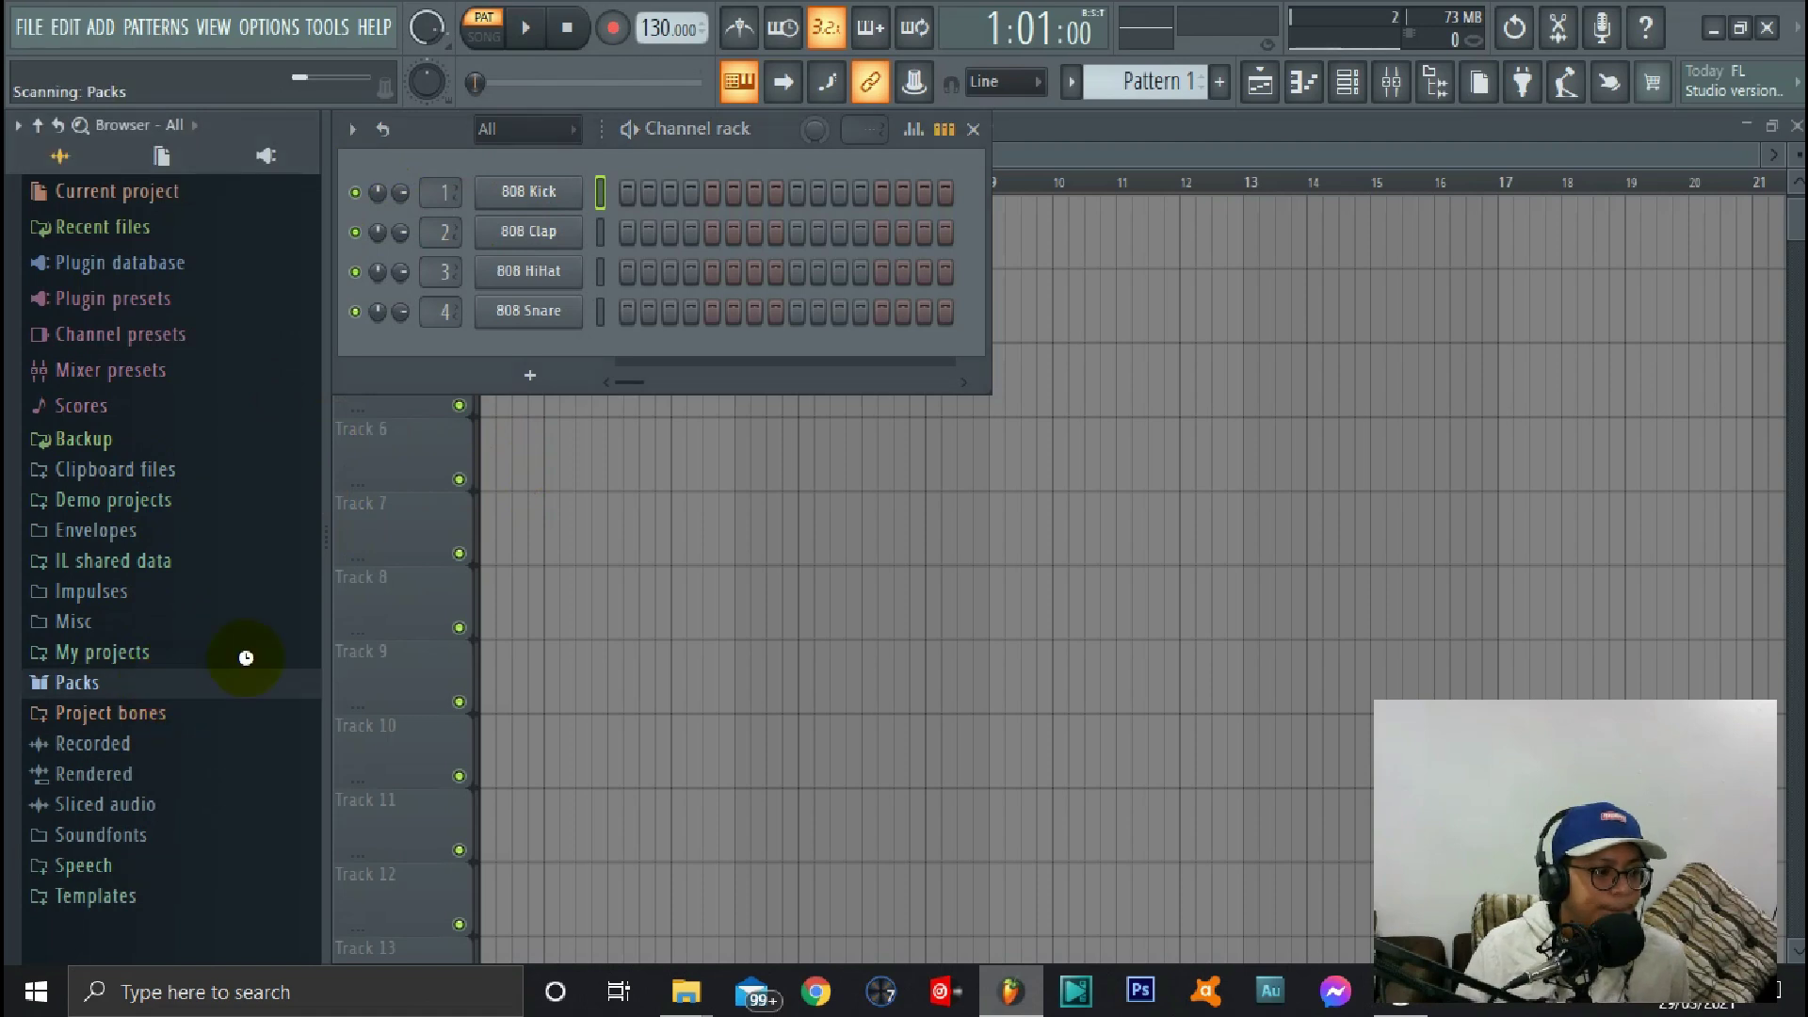
click(76, 515)
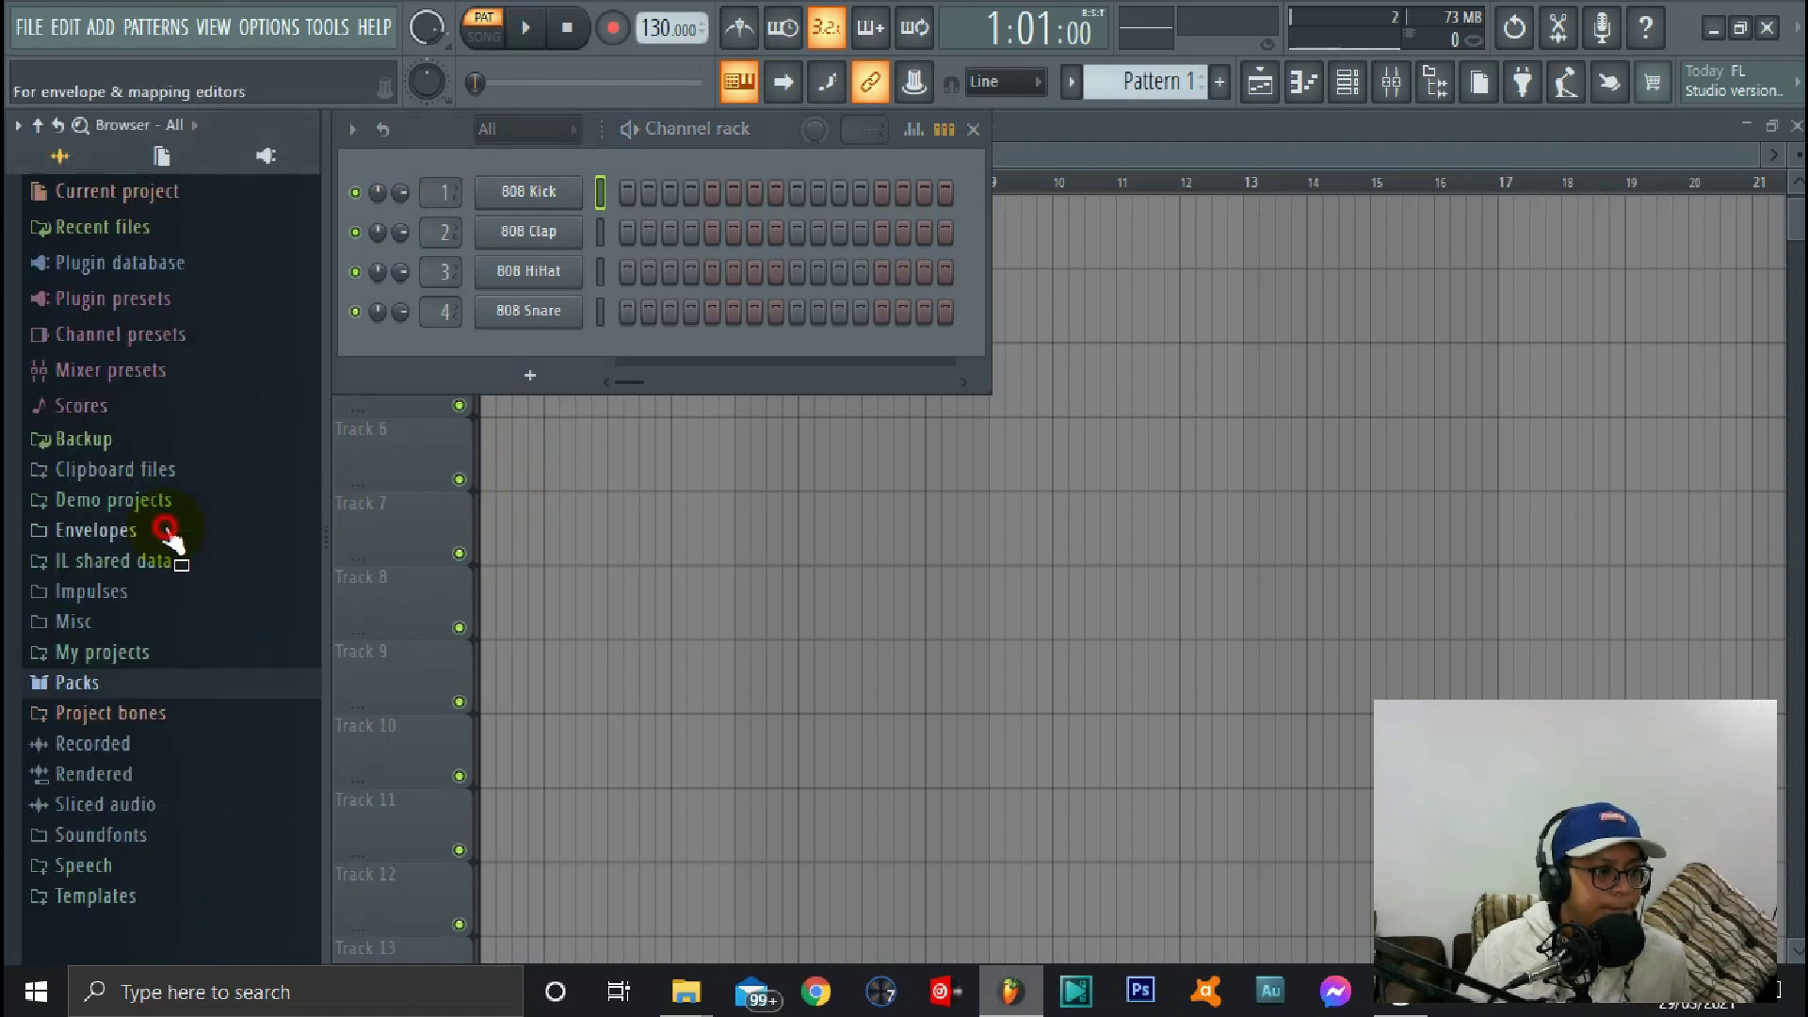
click(222, 337)
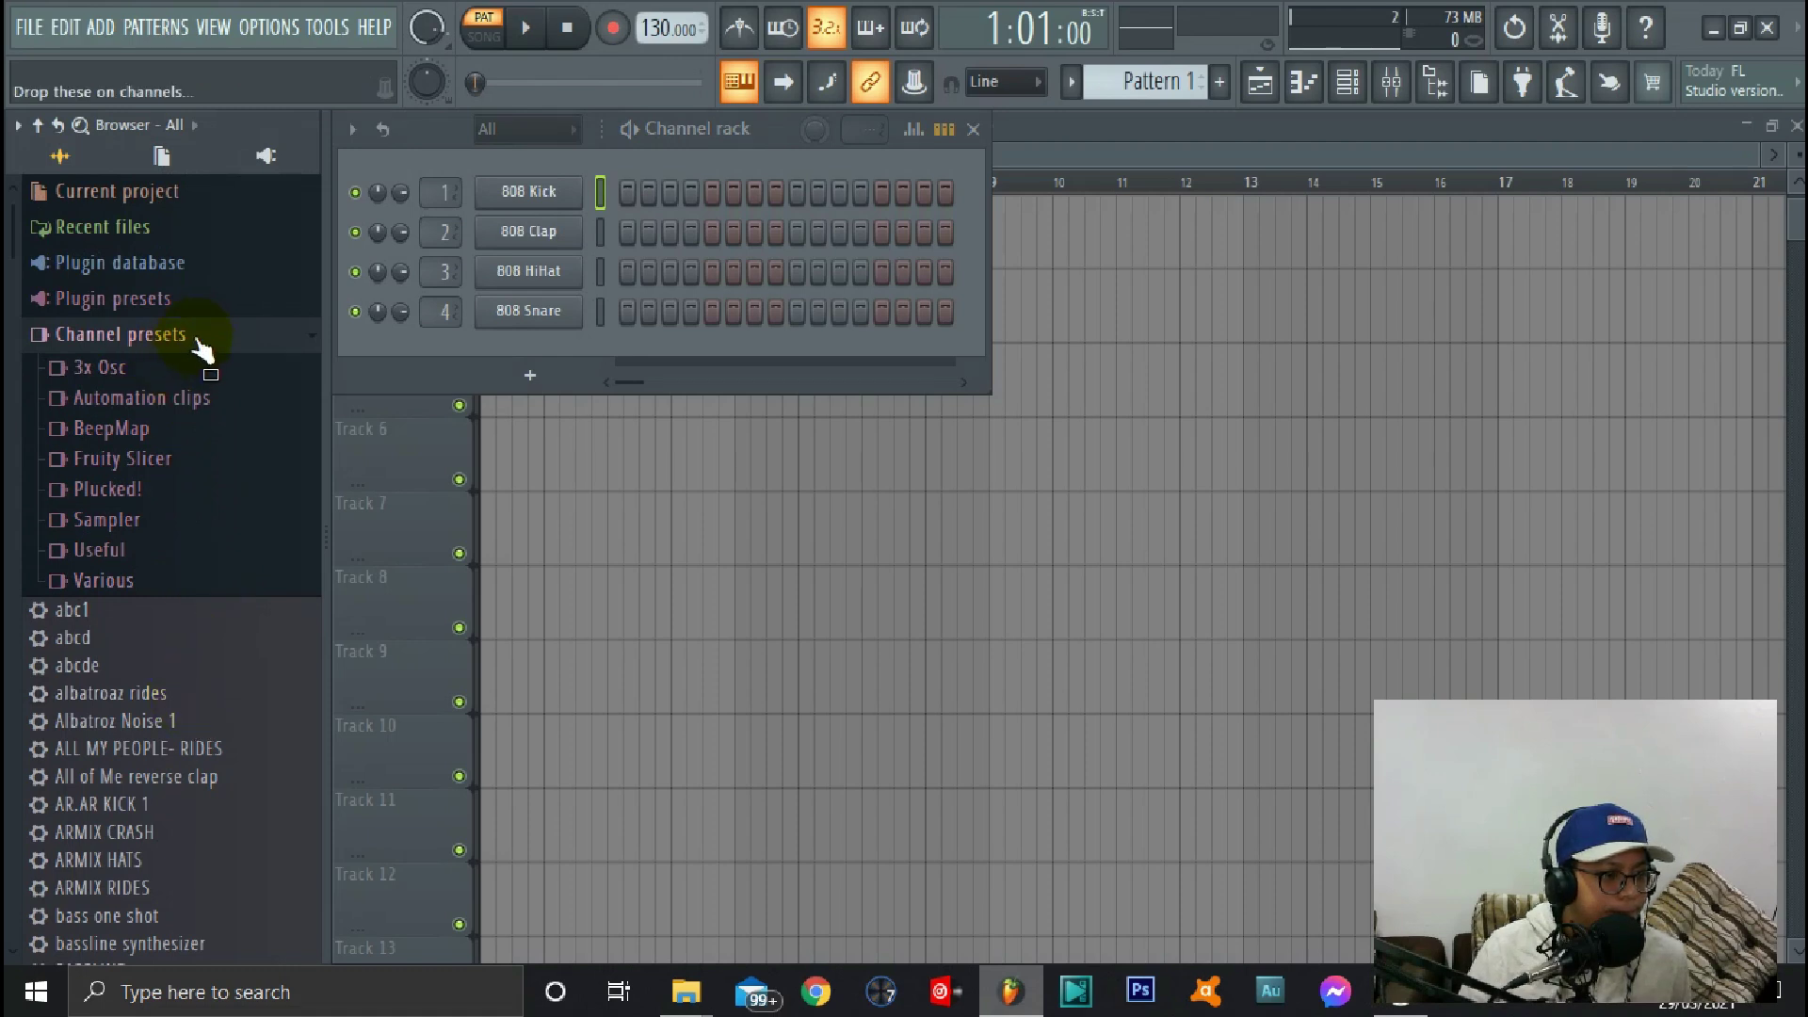
scroll(226, 565, down, 5)
scroll(260, 675, down, 1)
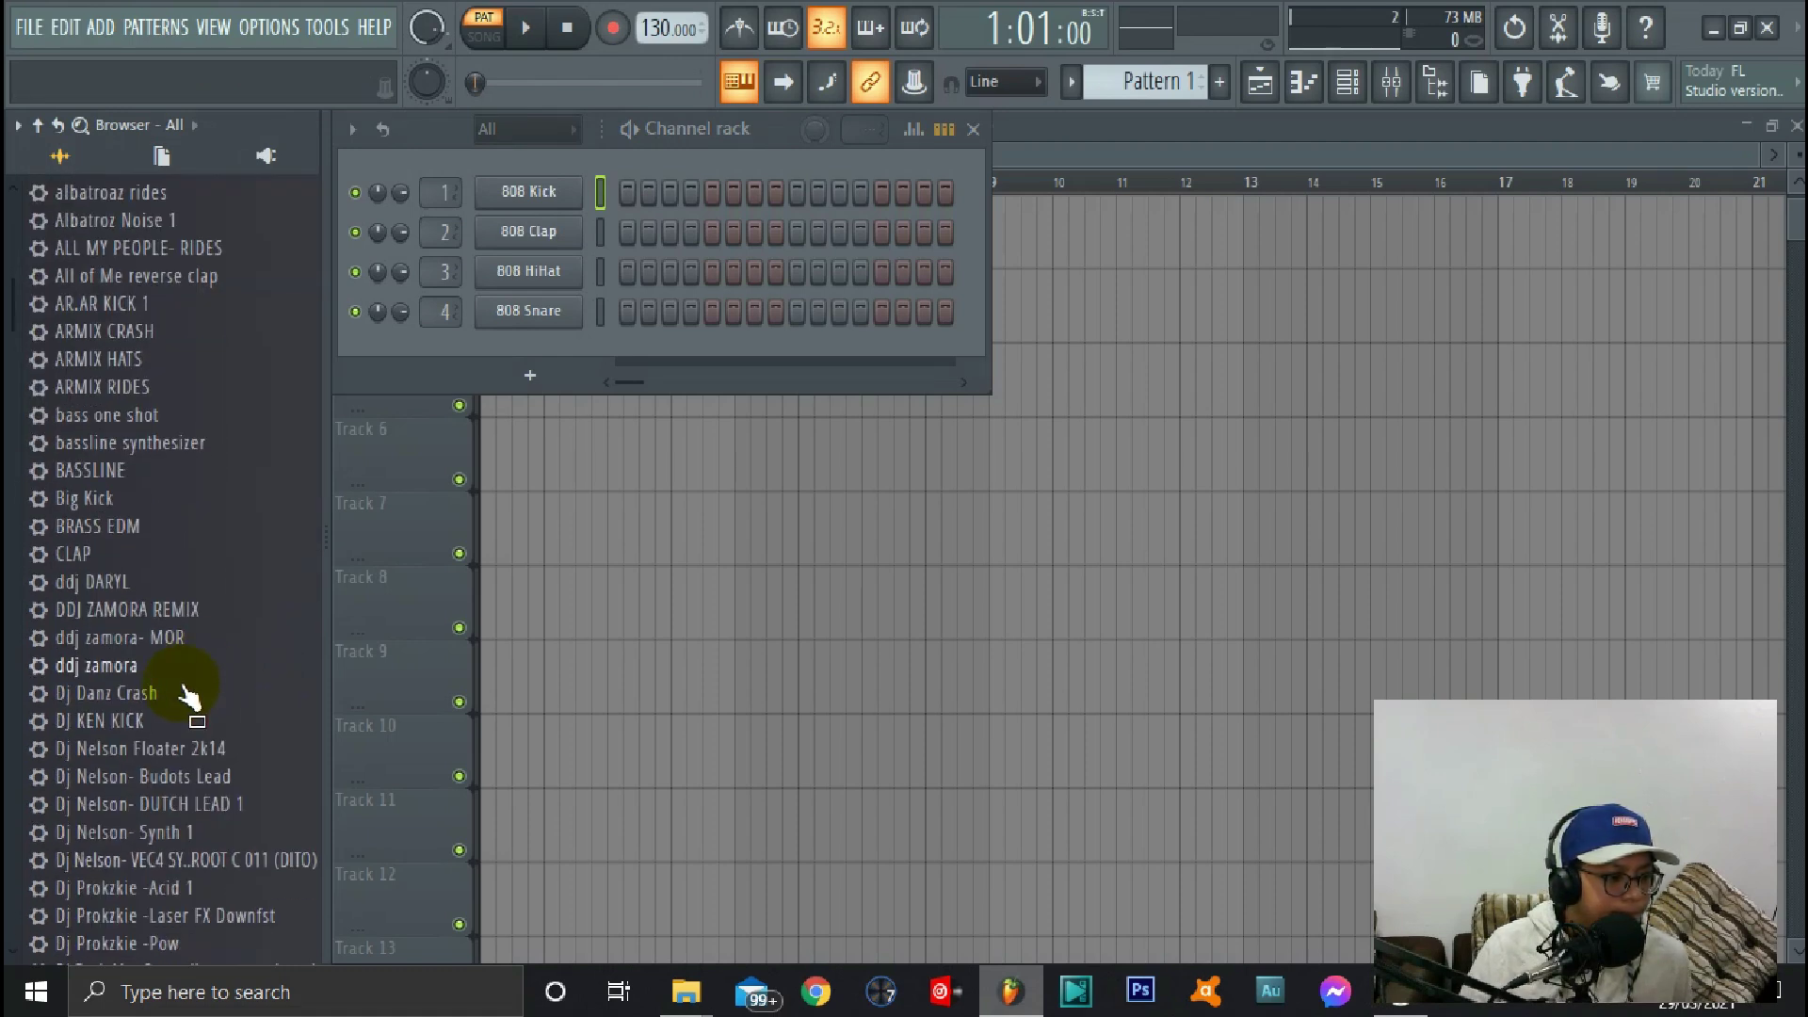
click(126, 723)
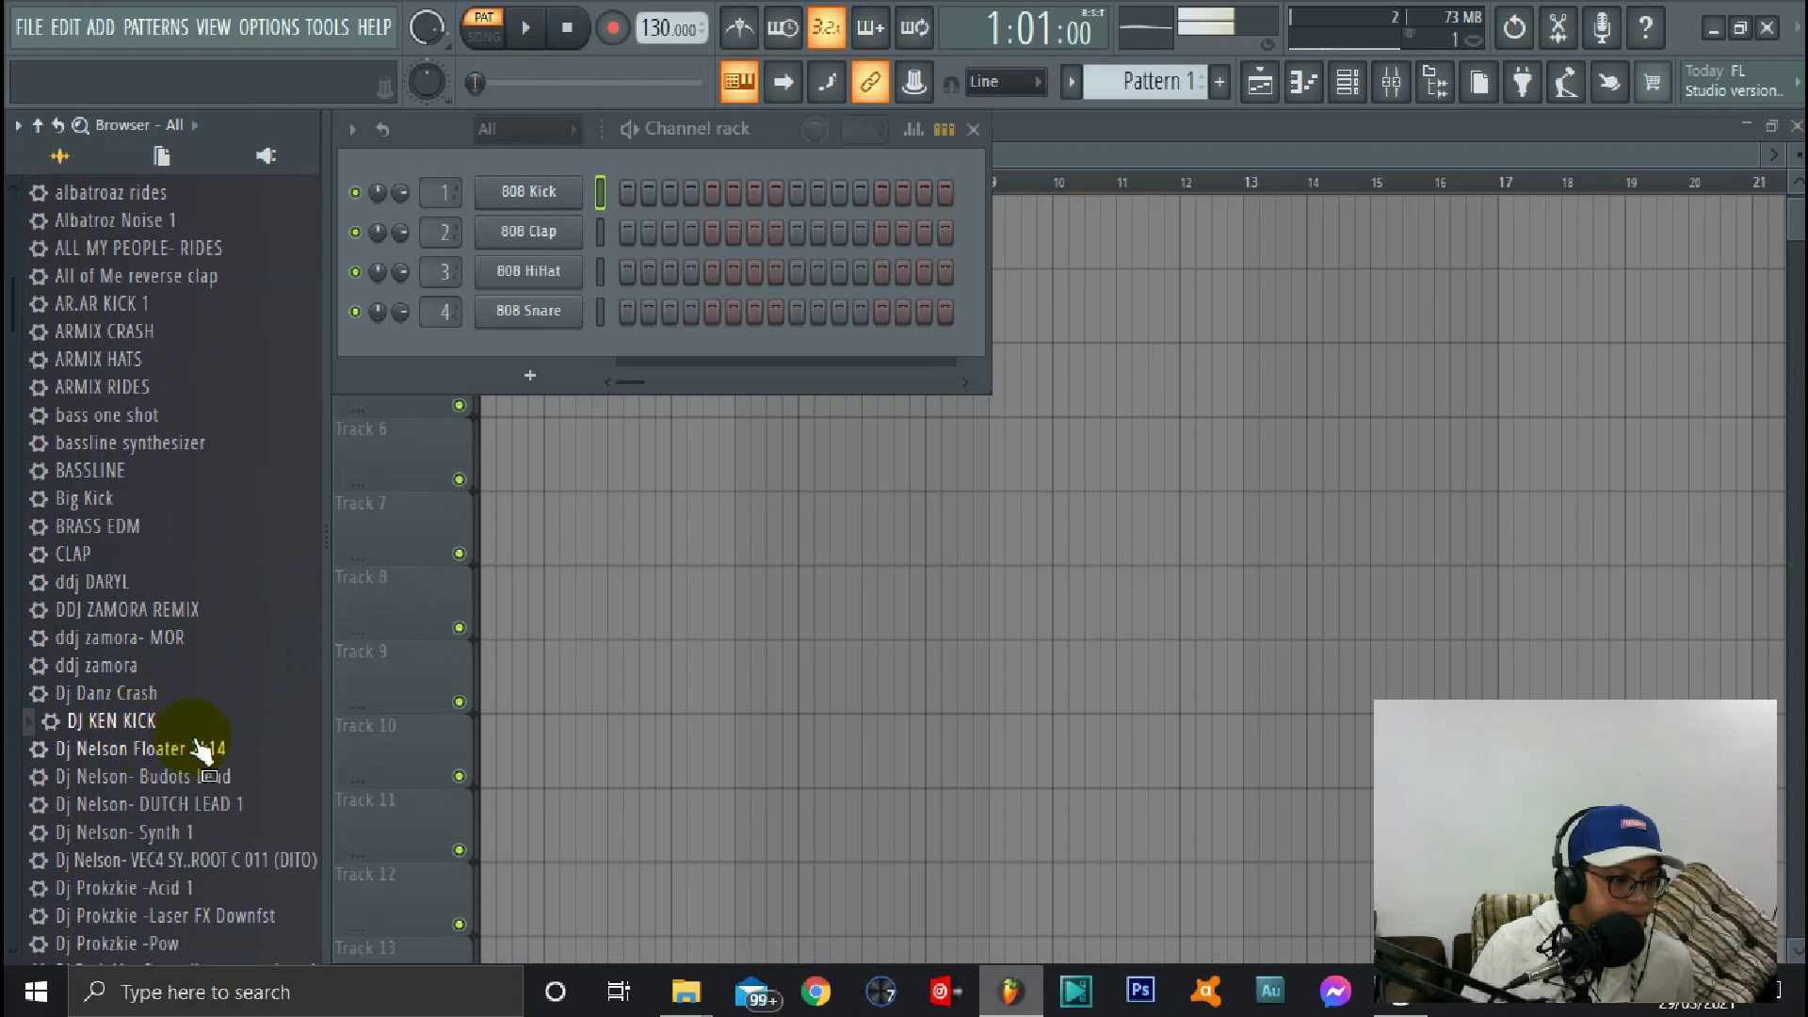
scroll(193, 746, down, 4)
Preview the St John kick samples and drop DJ ST JOHN KICK 2 onto the 808 Kick channel
click(184, 689)
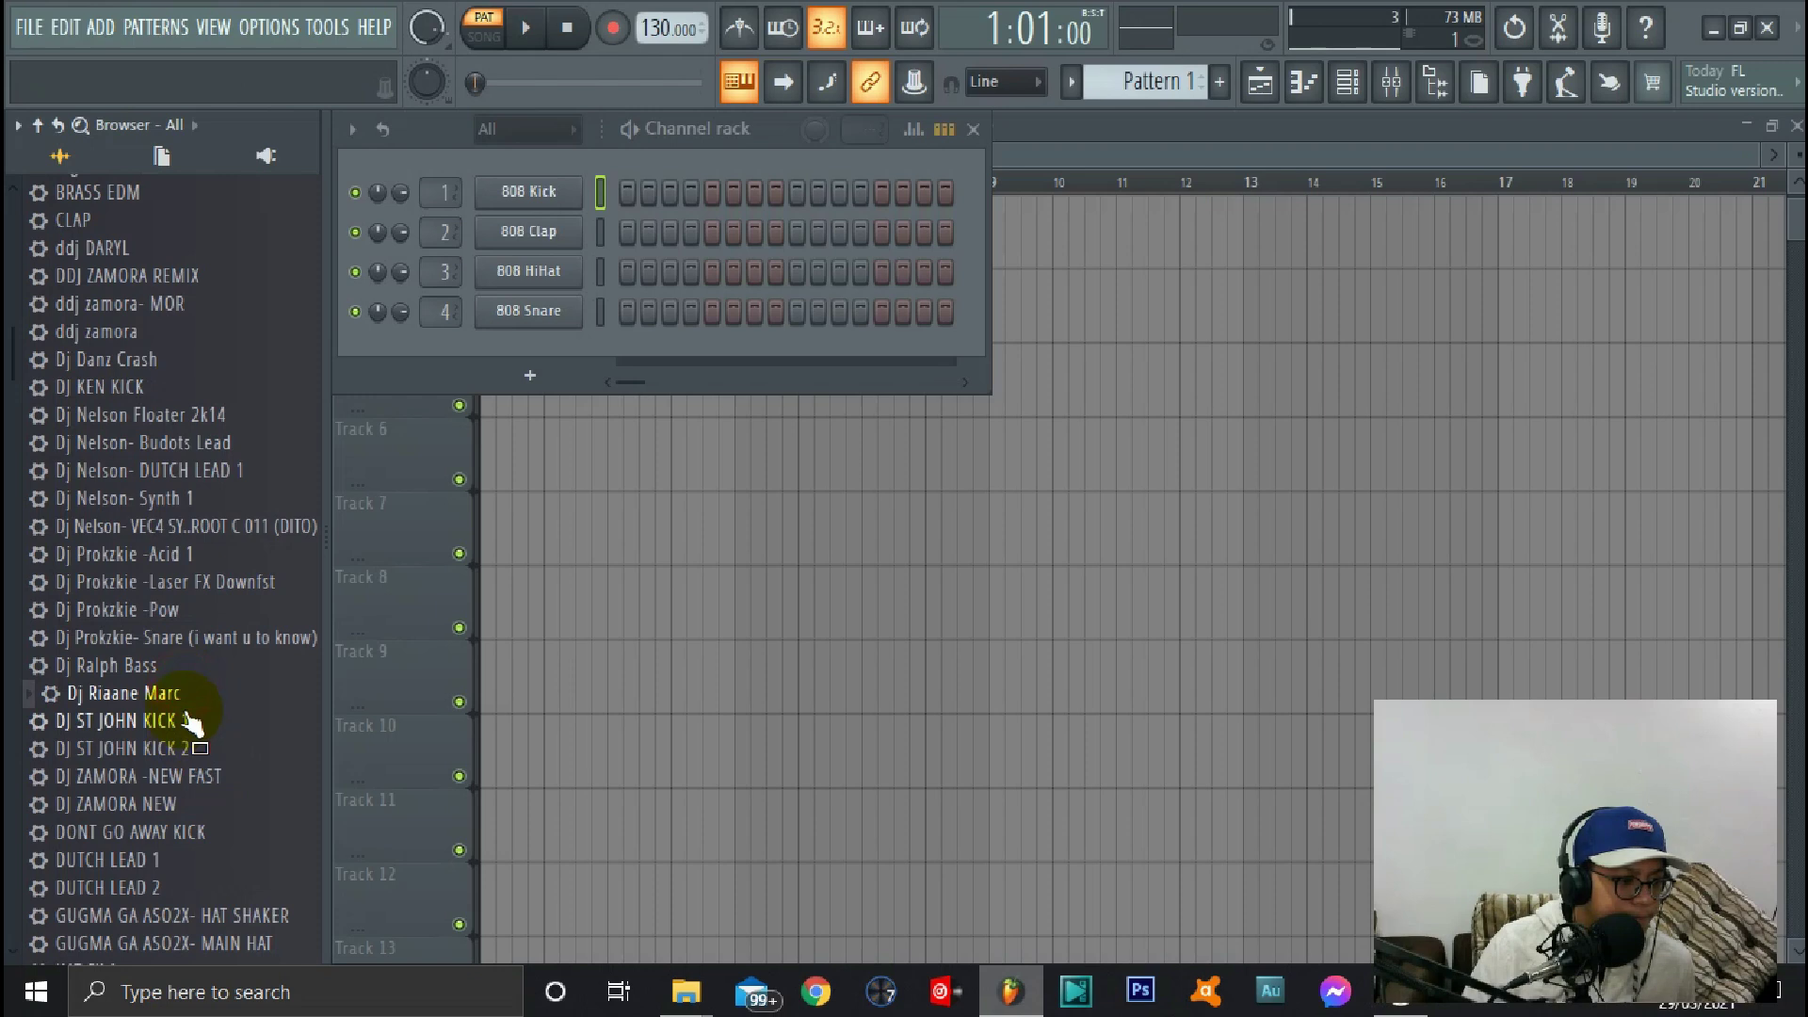
click(186, 720)
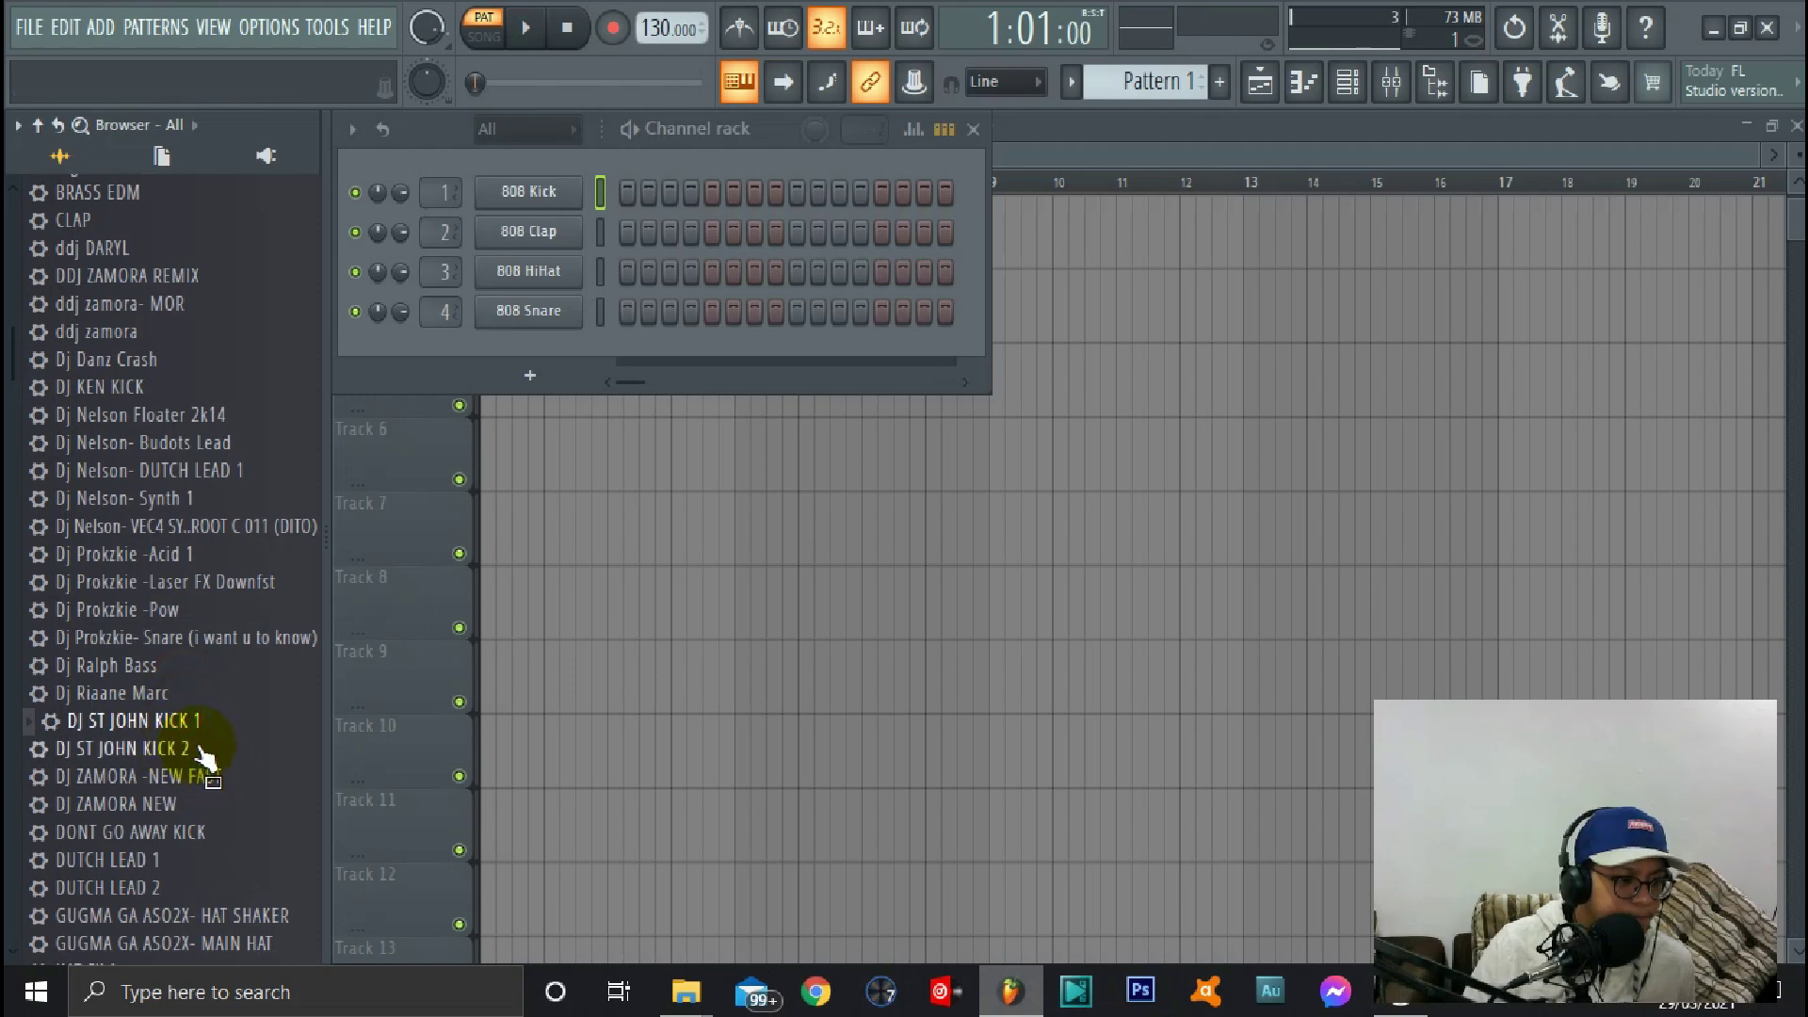
click(197, 750)
drag(188, 756, 528, 197)
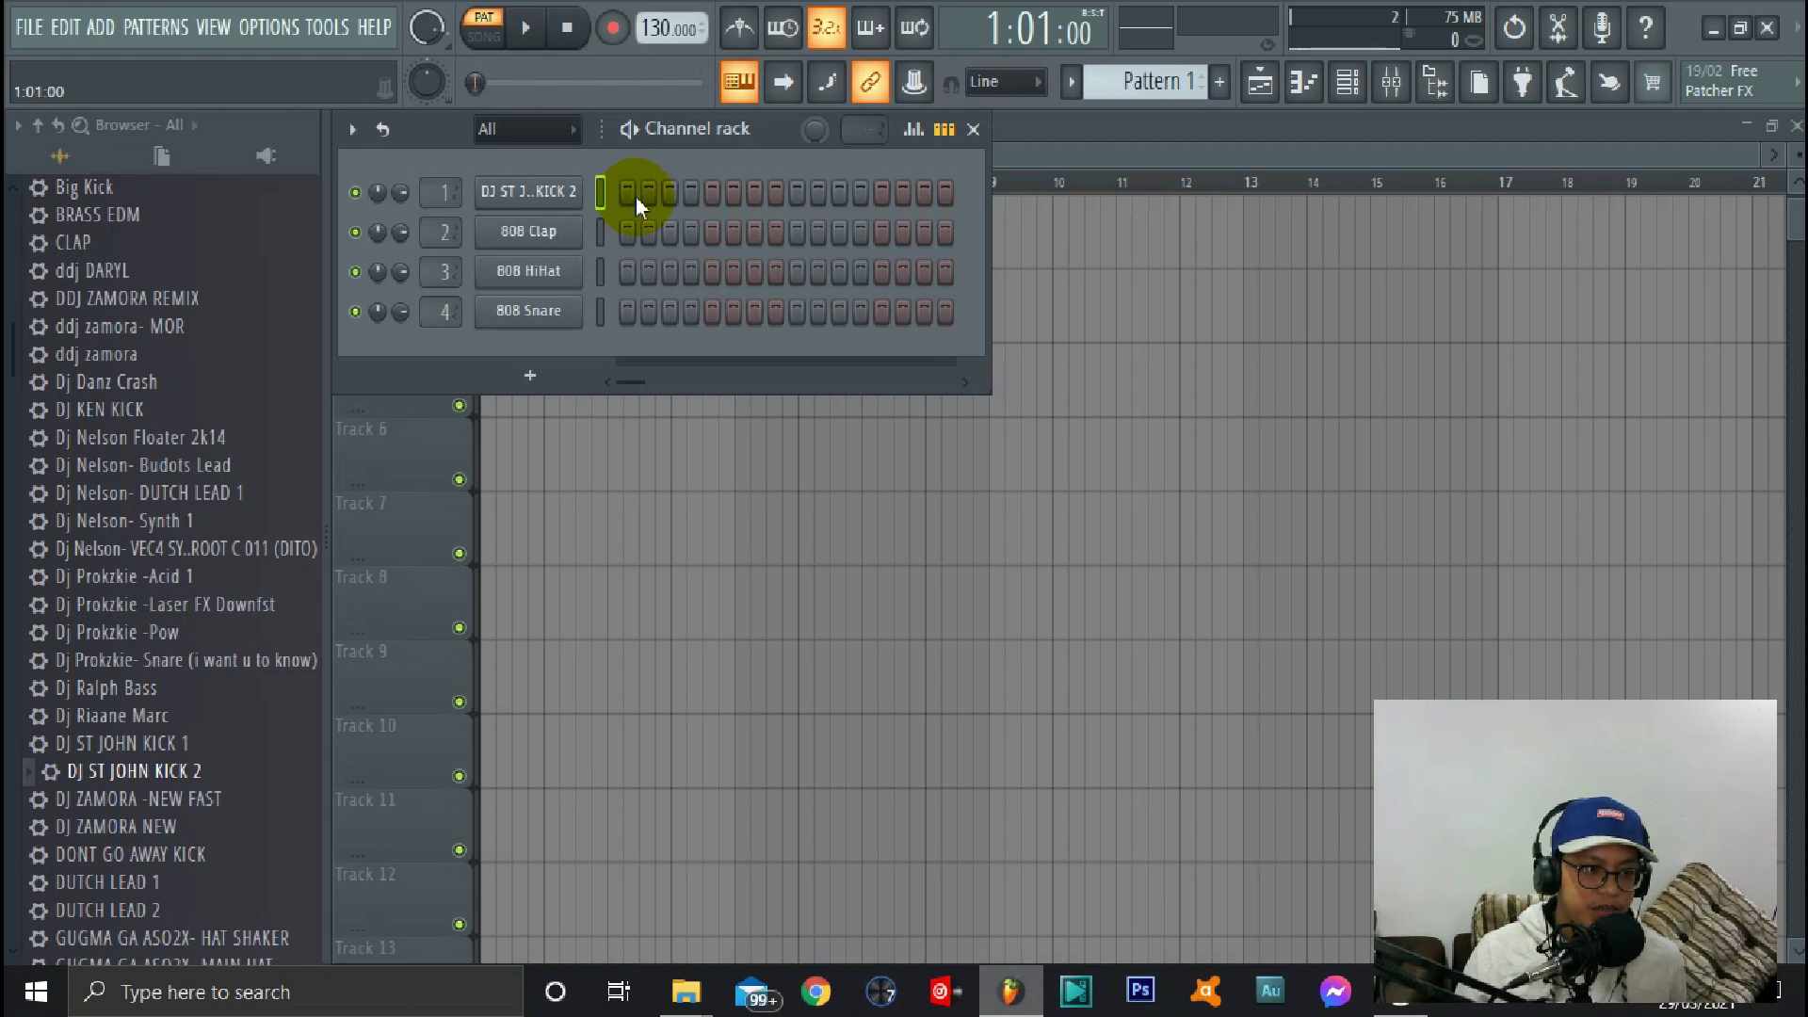
Pick the 140 BPM tempo preset and close the kick channel's options menu unchanged
right_click(652, 40)
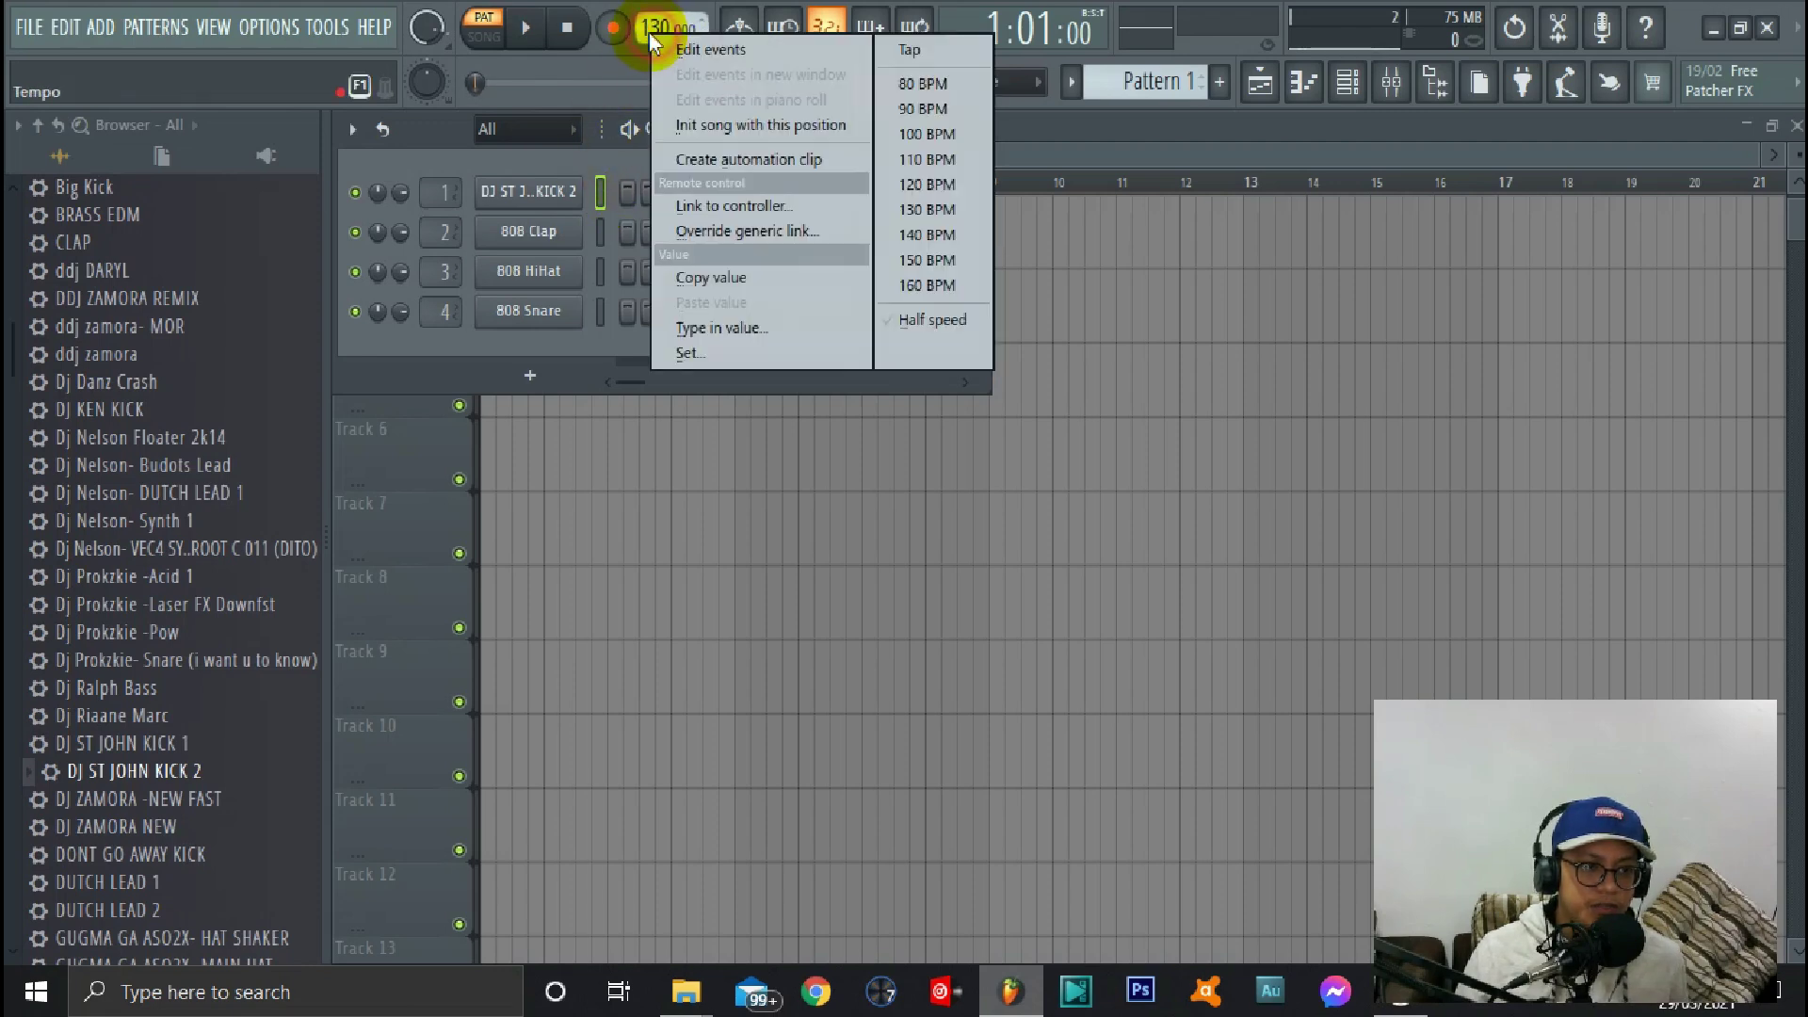
click(905, 236)
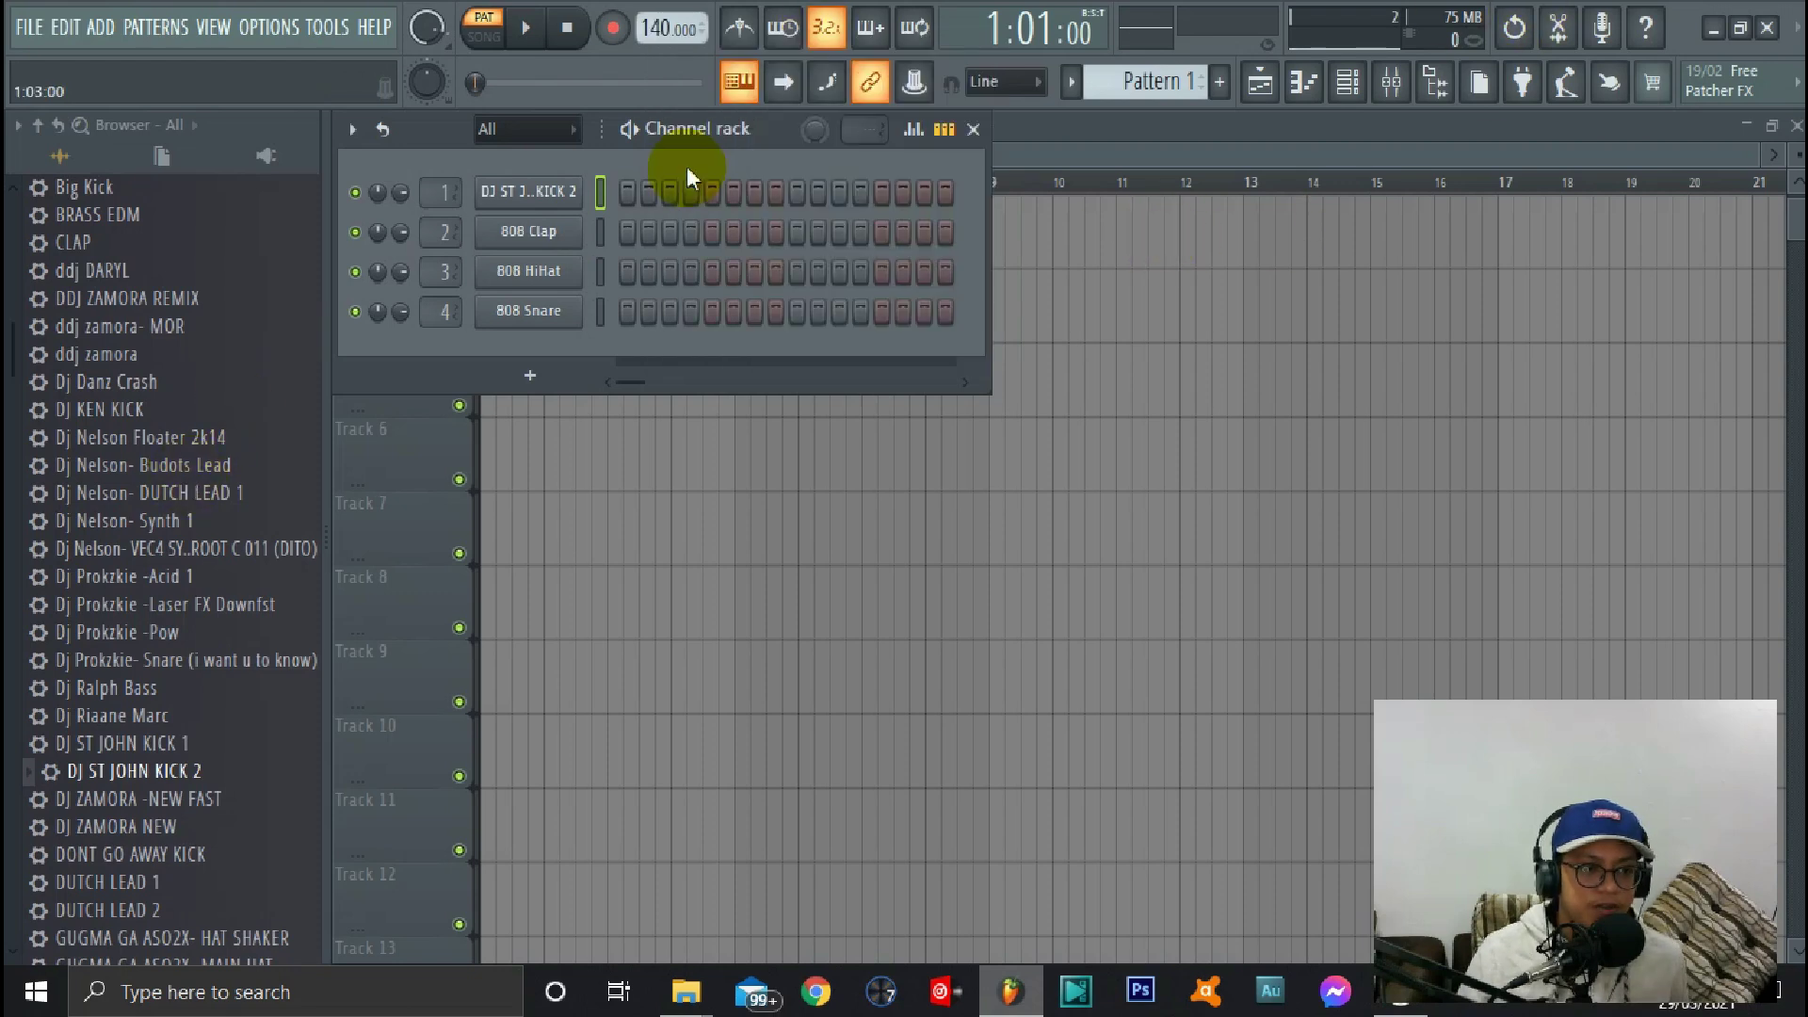
right_click(572, 209)
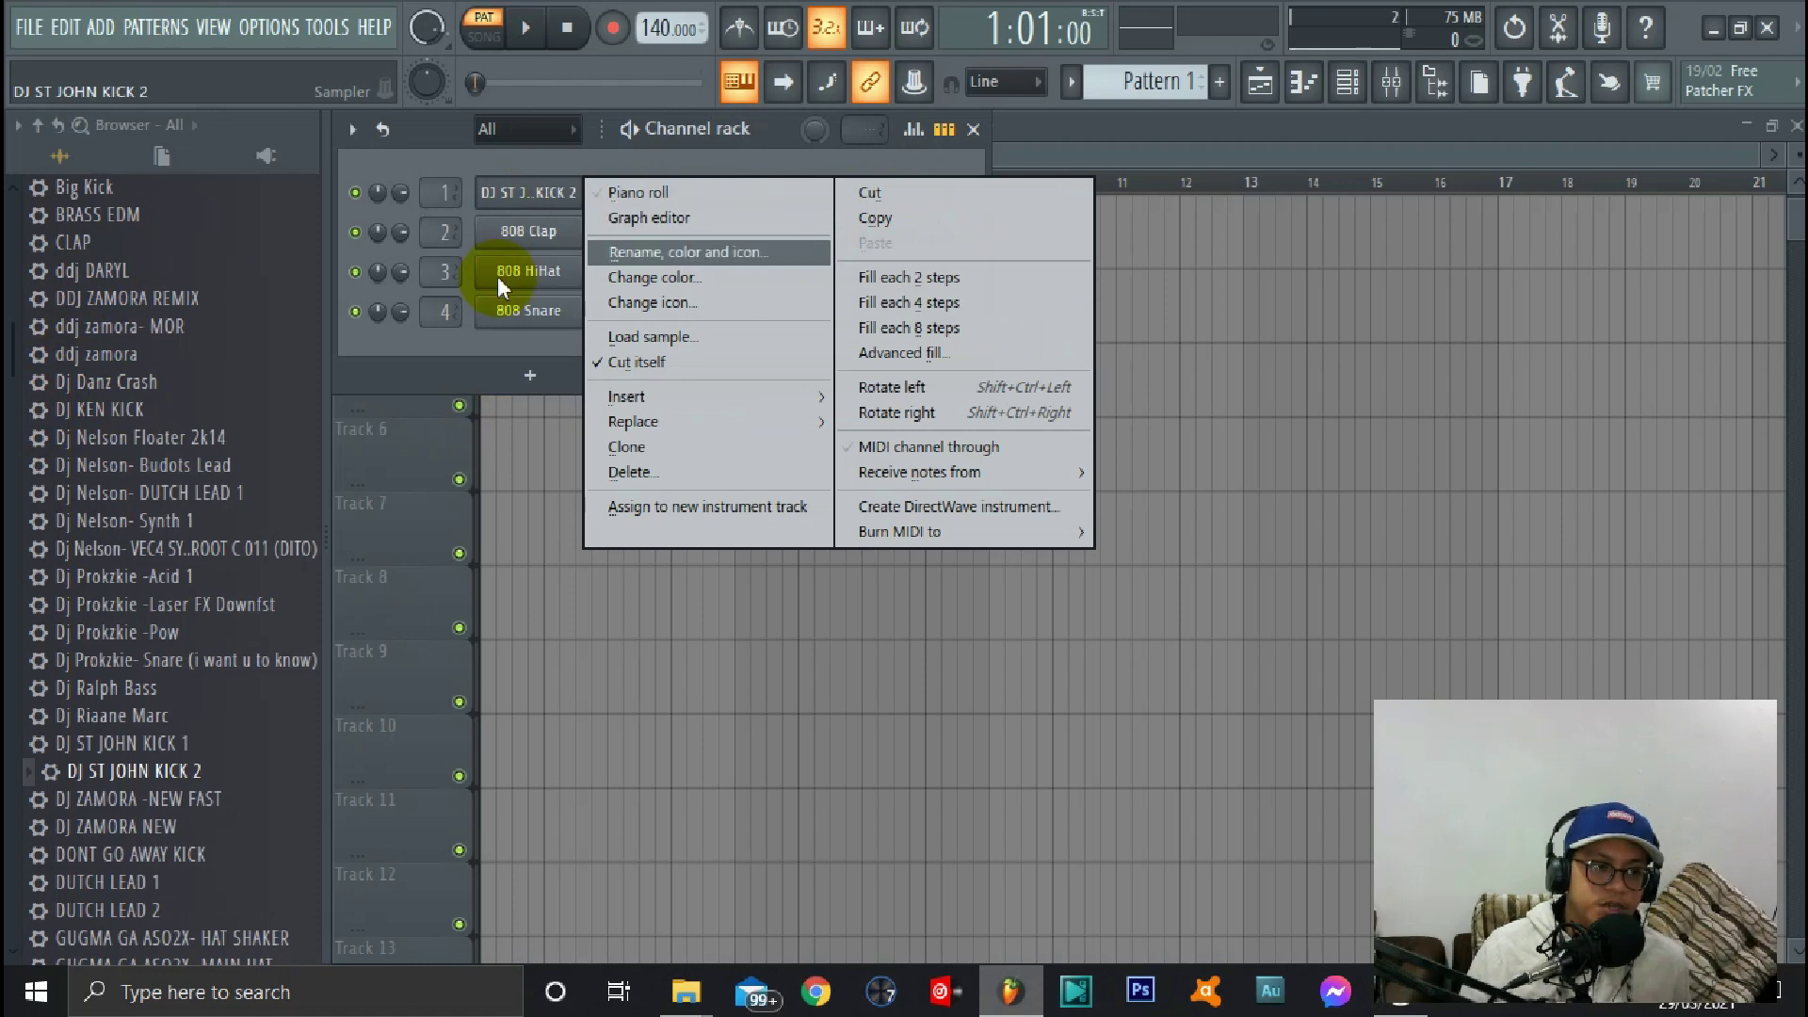
click(476, 343)
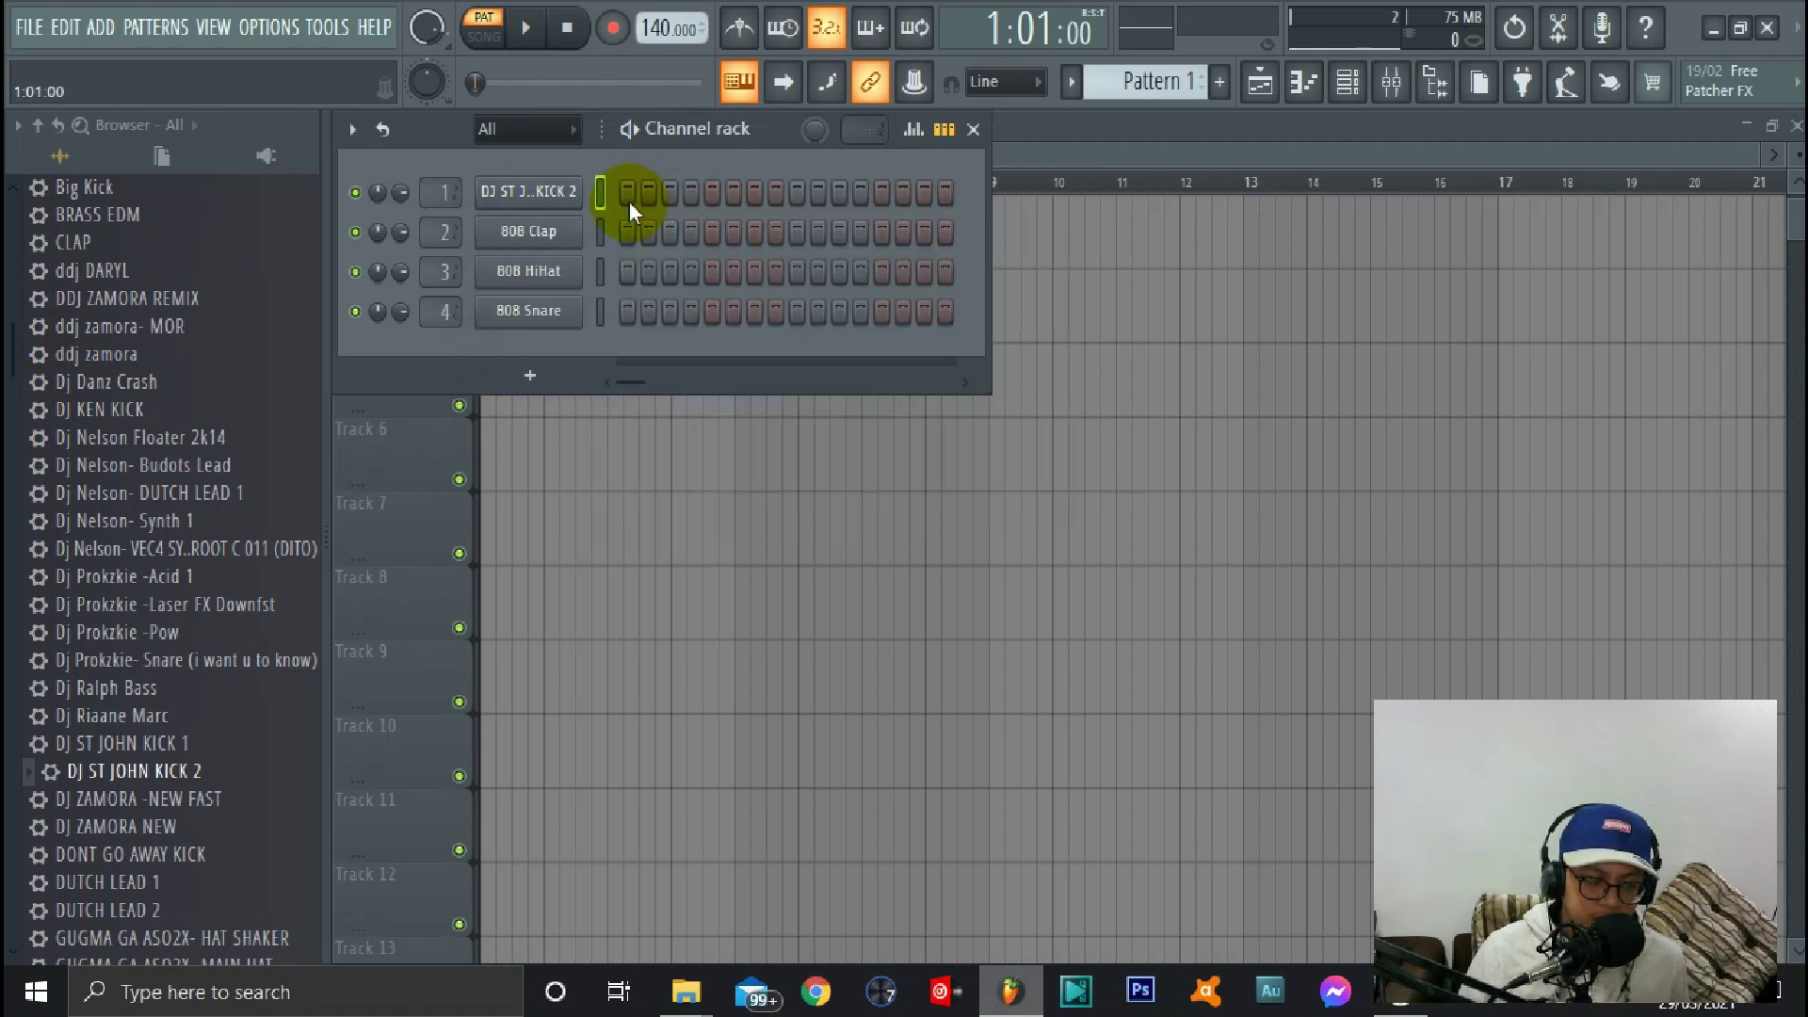
Place kick steps on the DJ ST JOHN KICK 2 row and audition them once in pattern mode
click(628, 200)
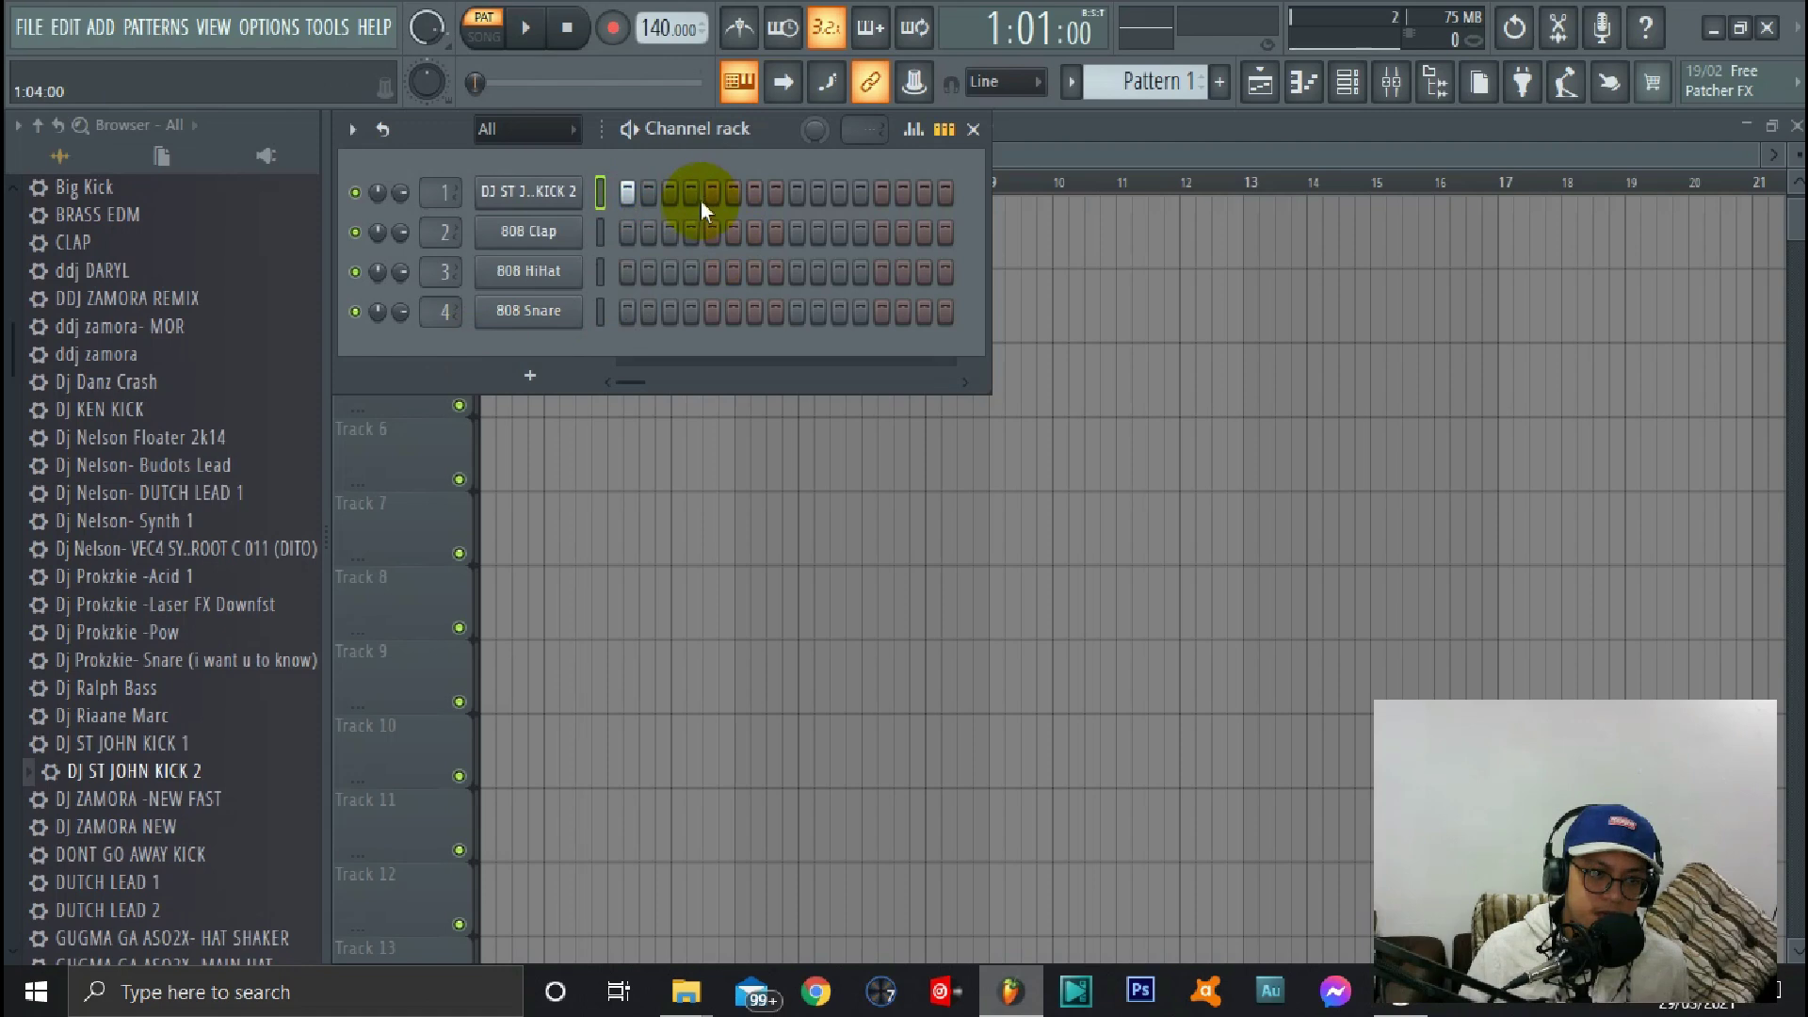
click(794, 192)
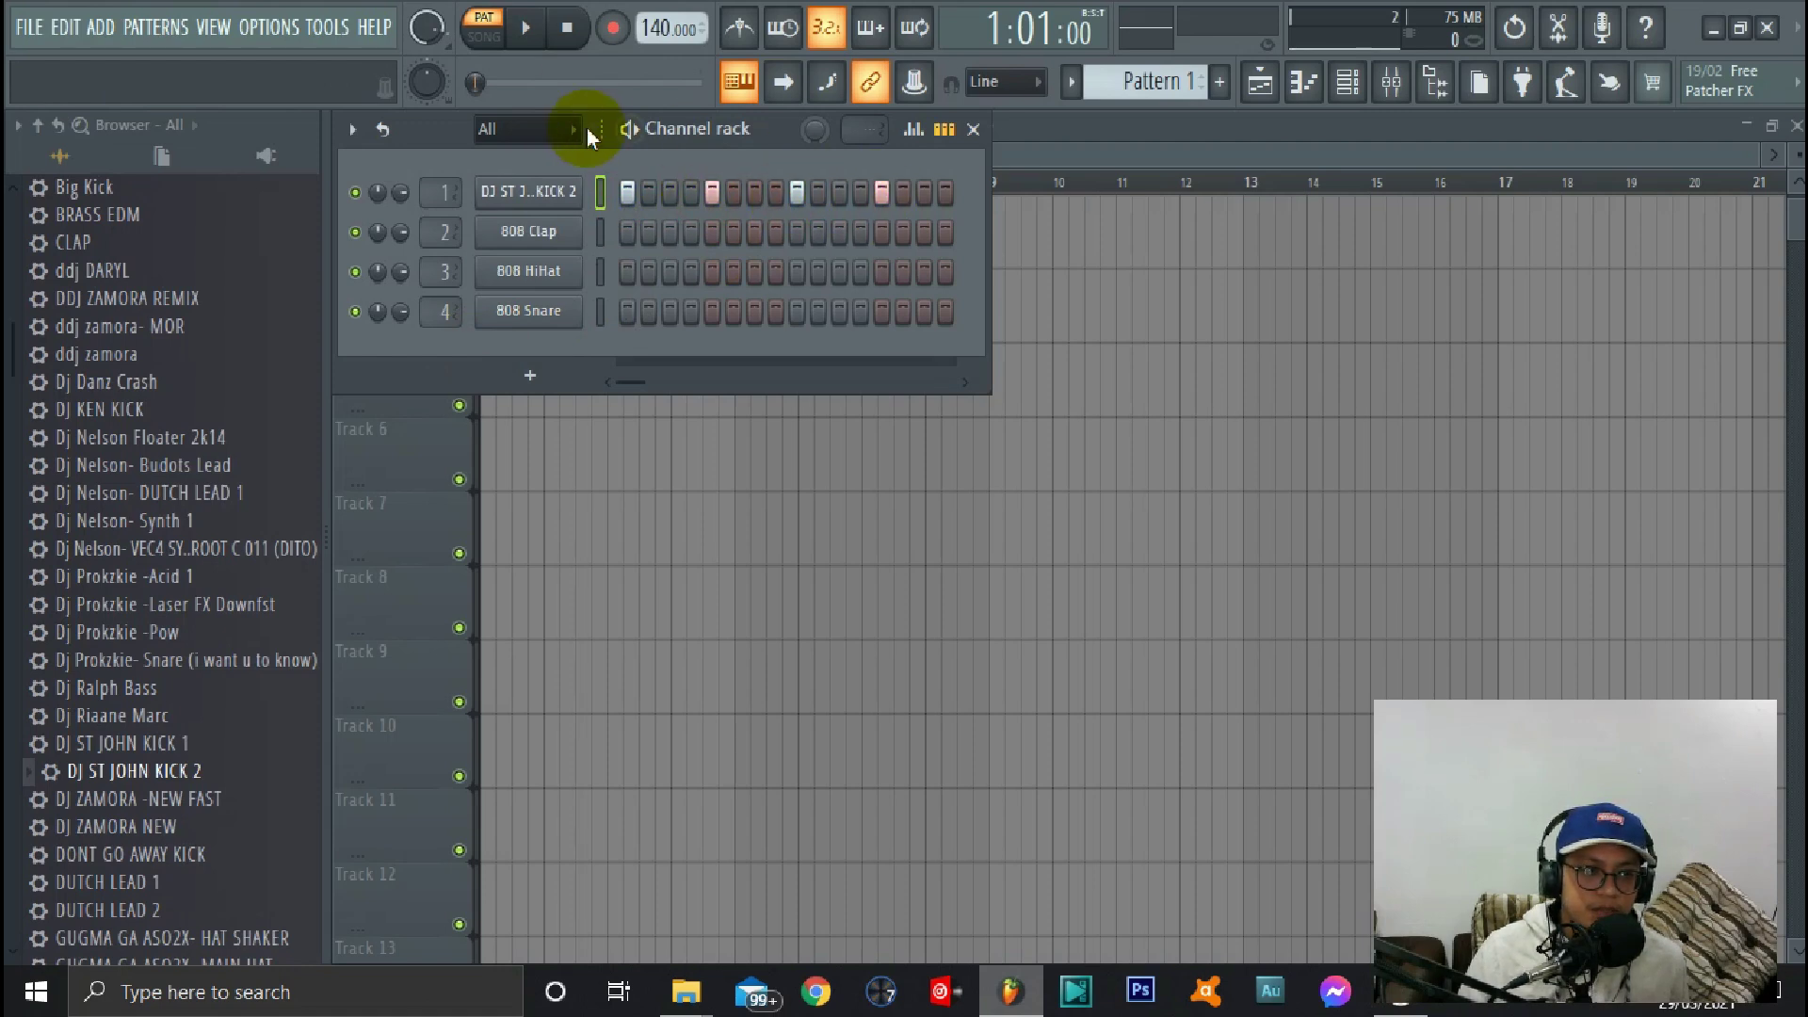
click(499, 50)
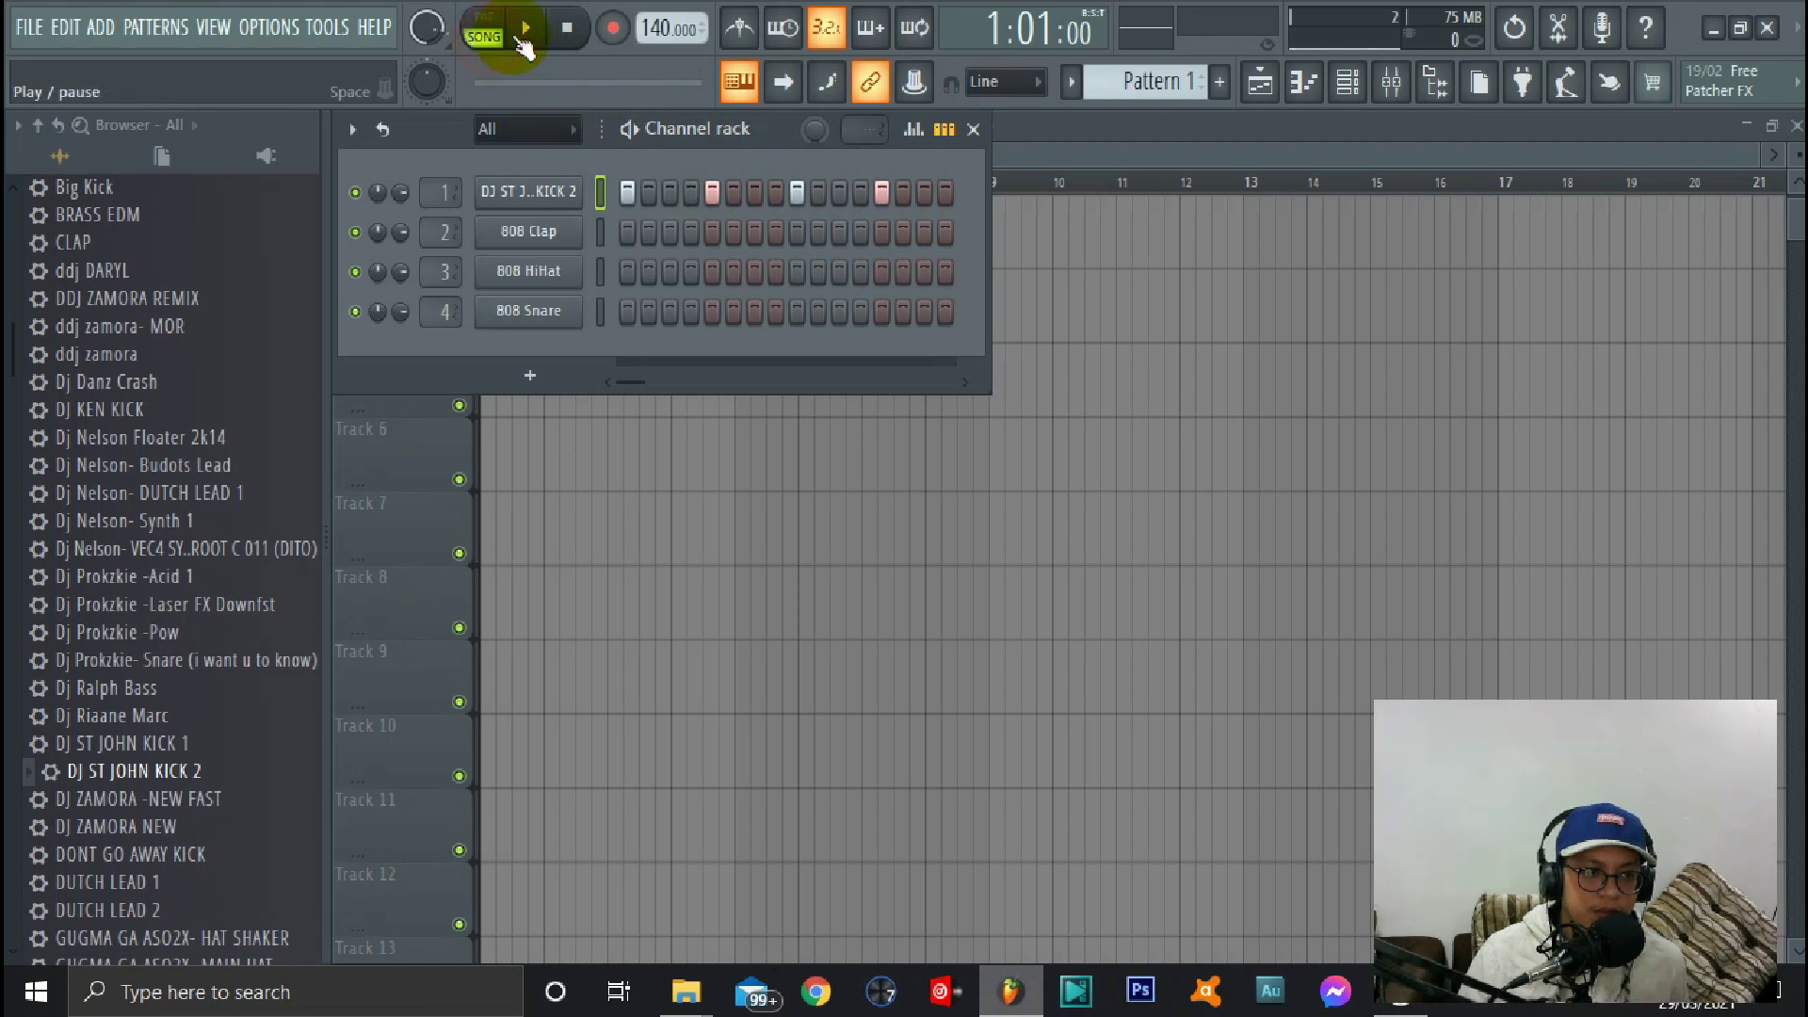
click(537, 40)
click(501, 54)
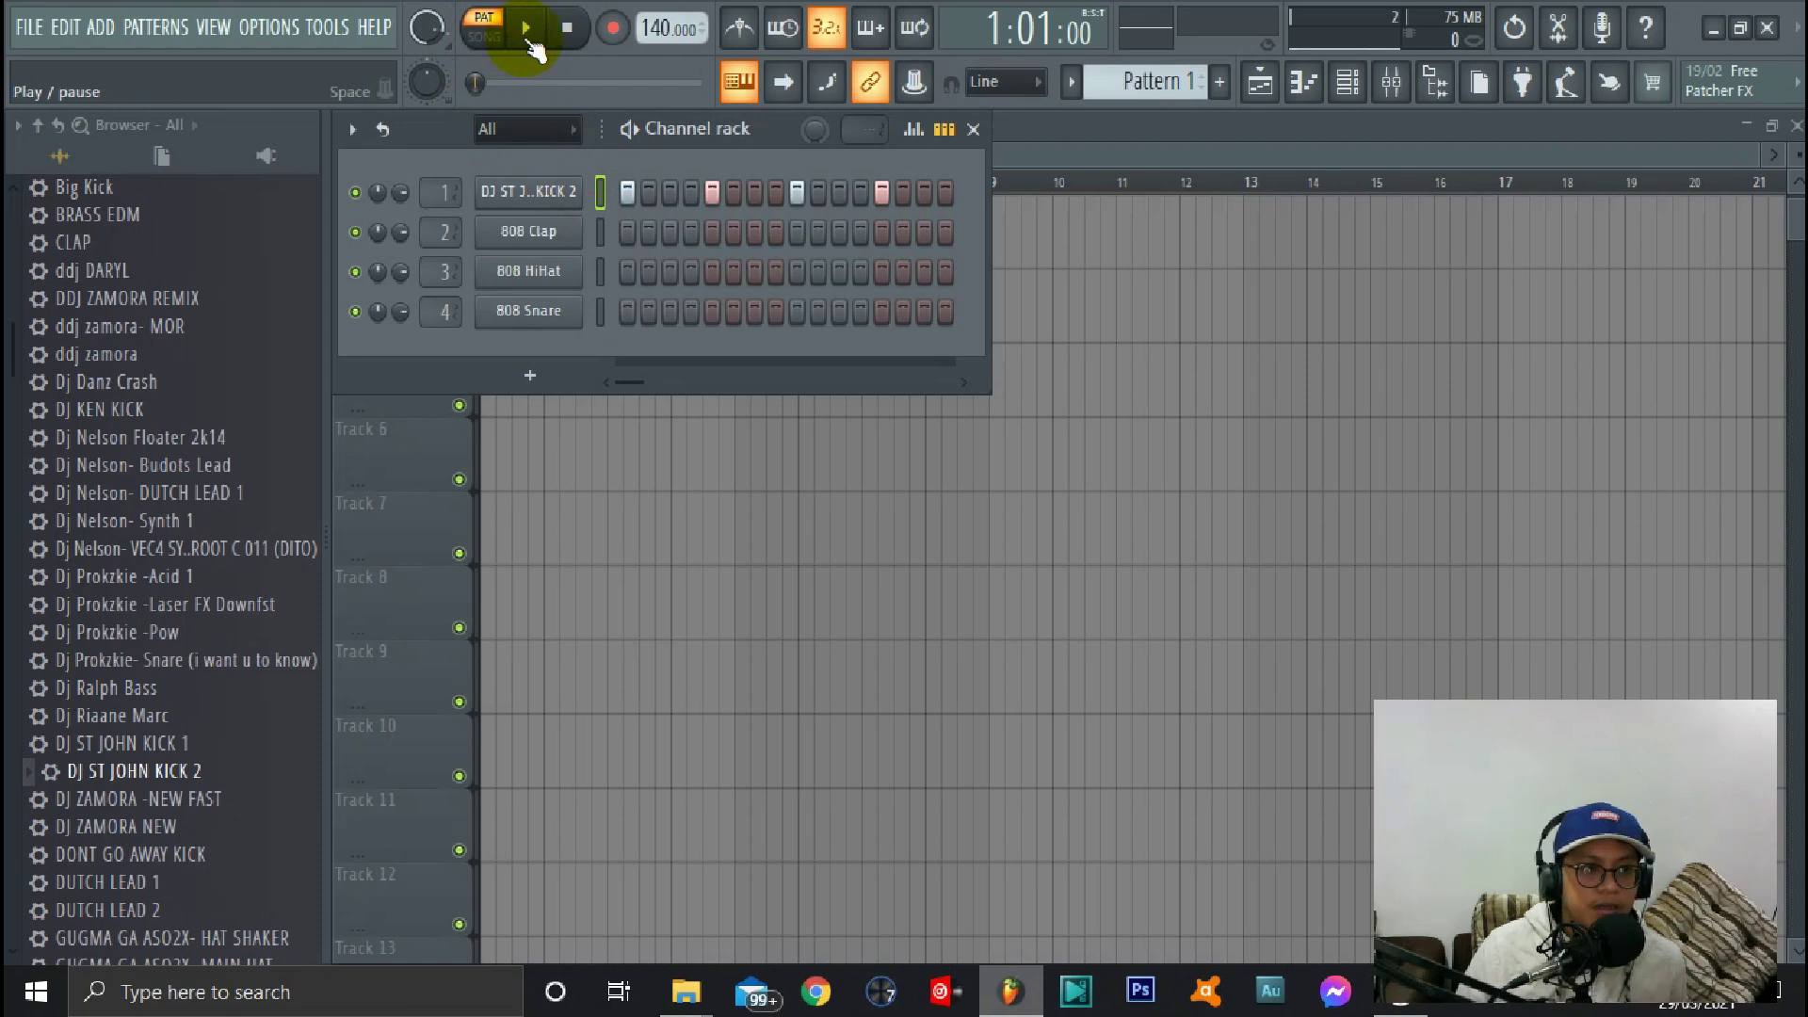
click(529, 33)
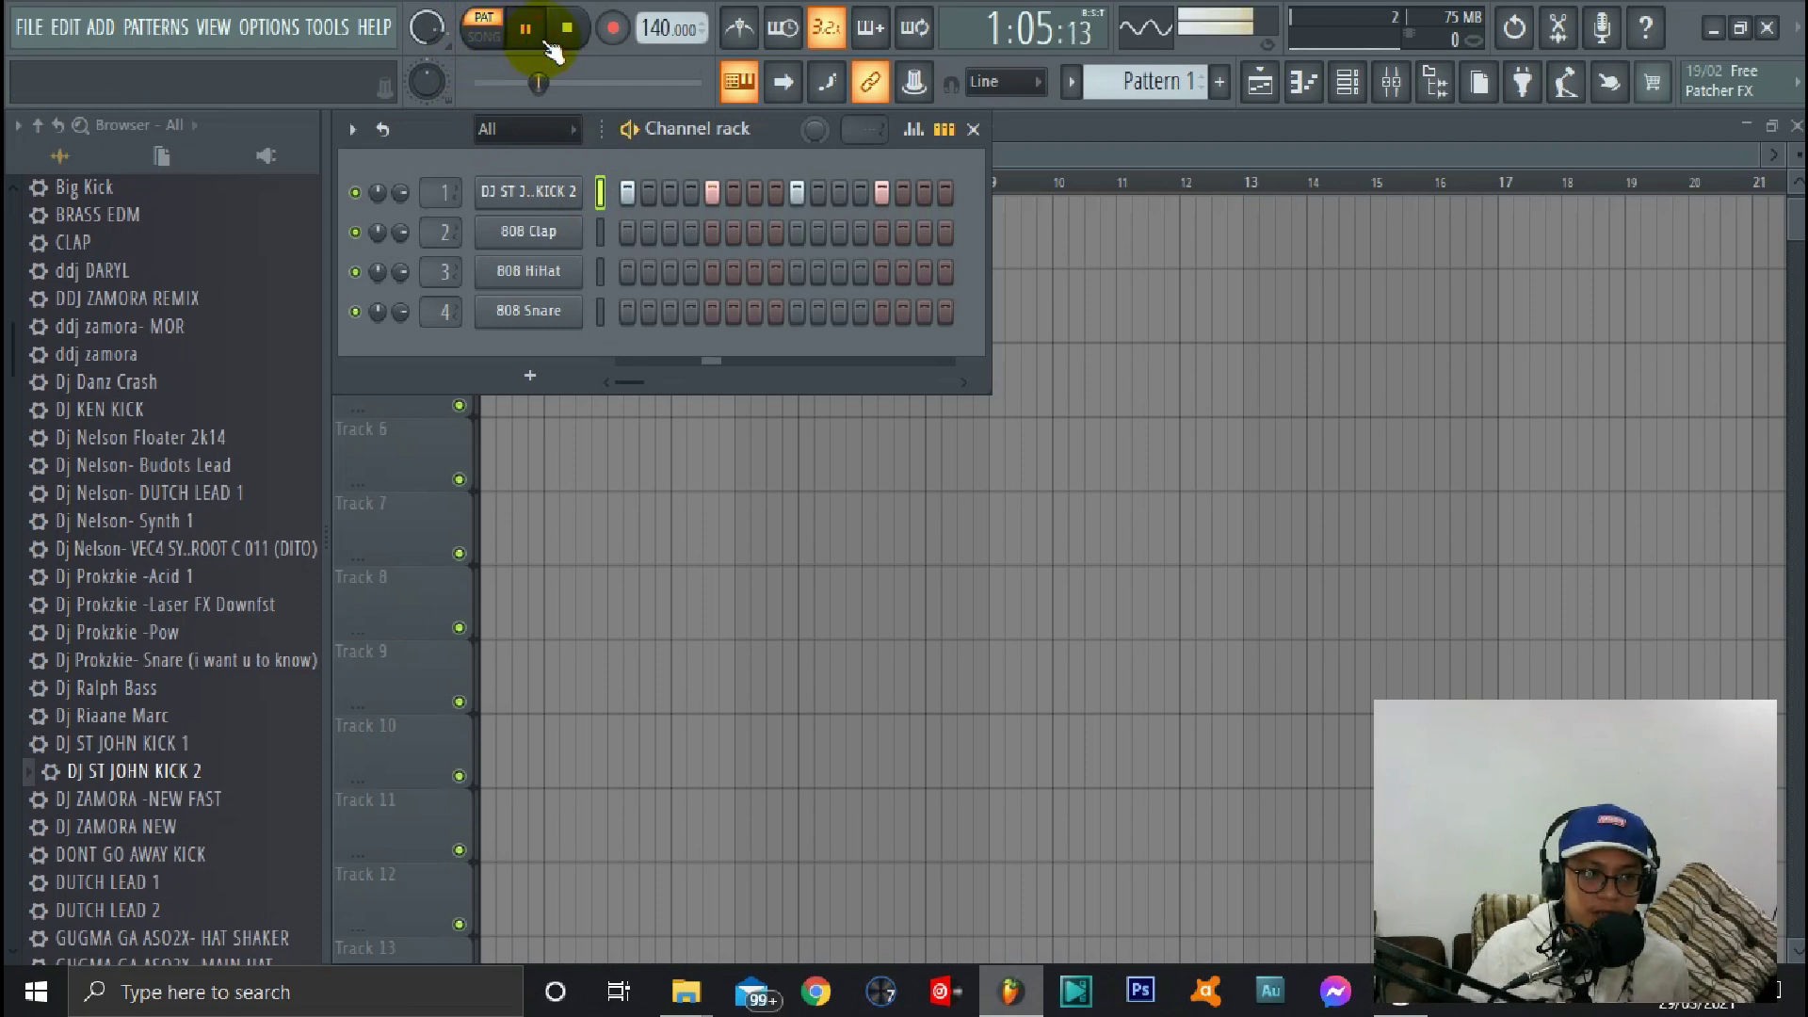
click(570, 33)
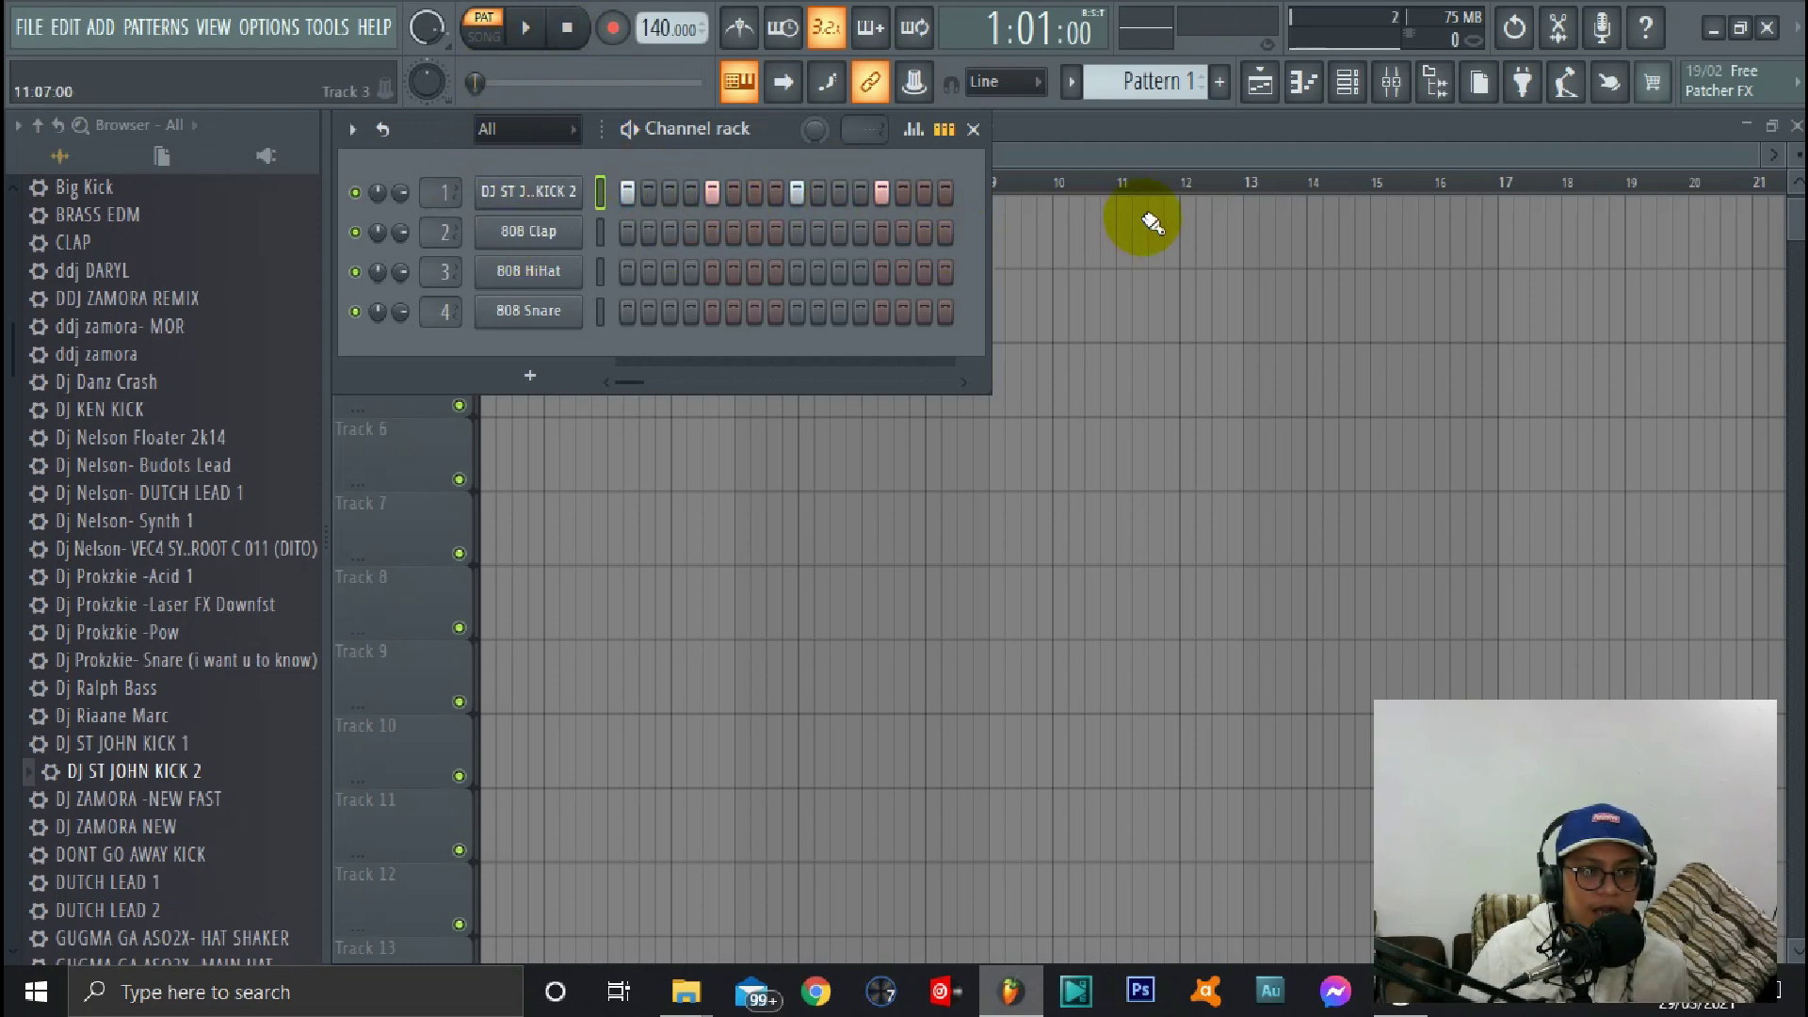
click(1130, 184)
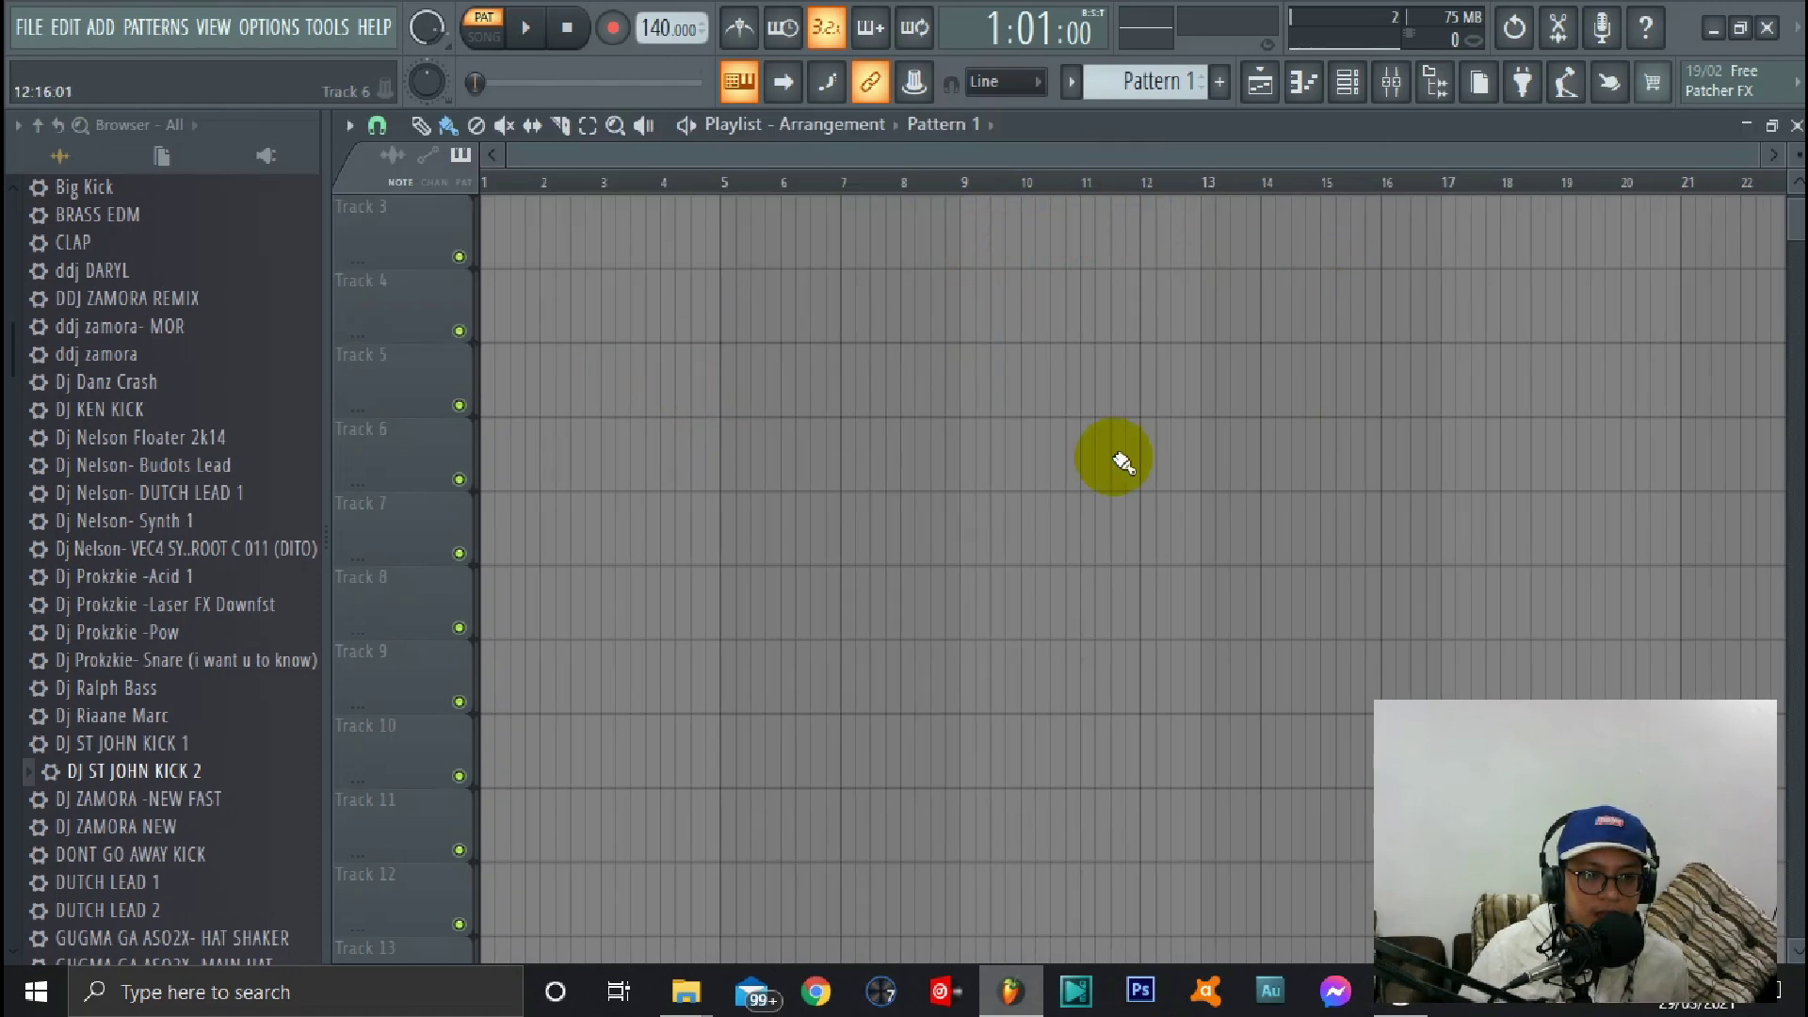
click(1350, 87)
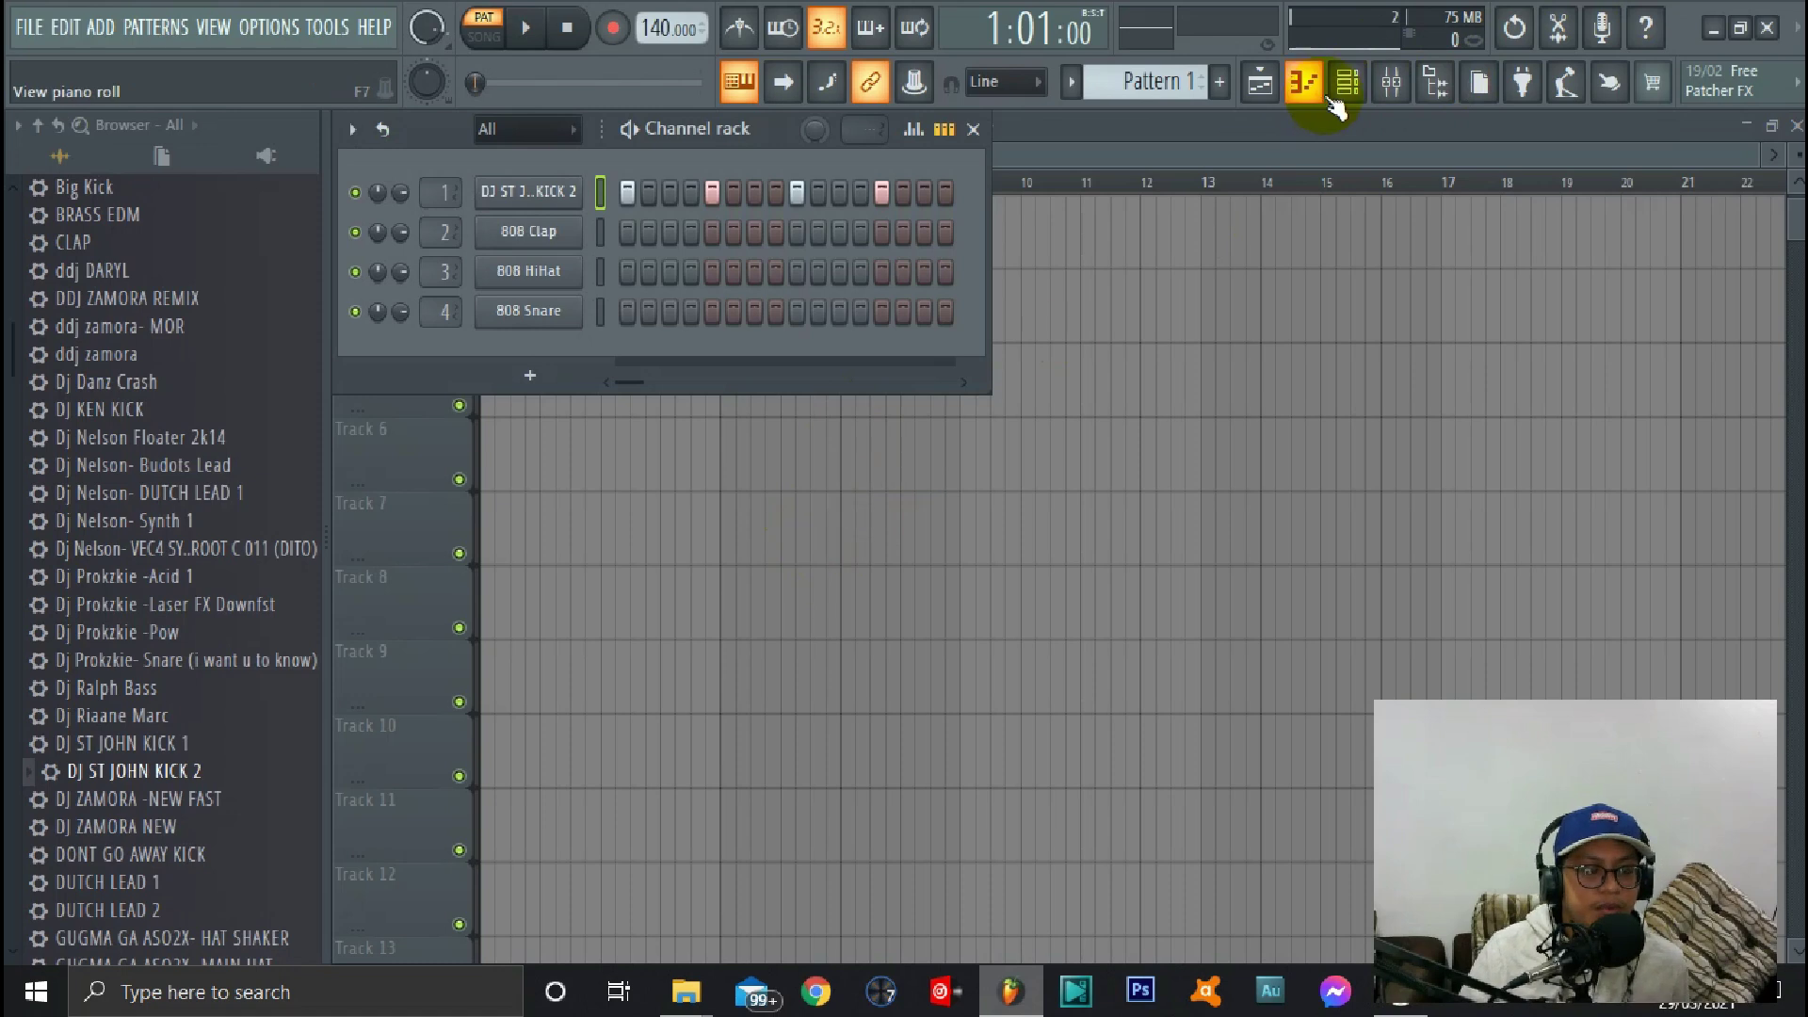
click(1171, 191)
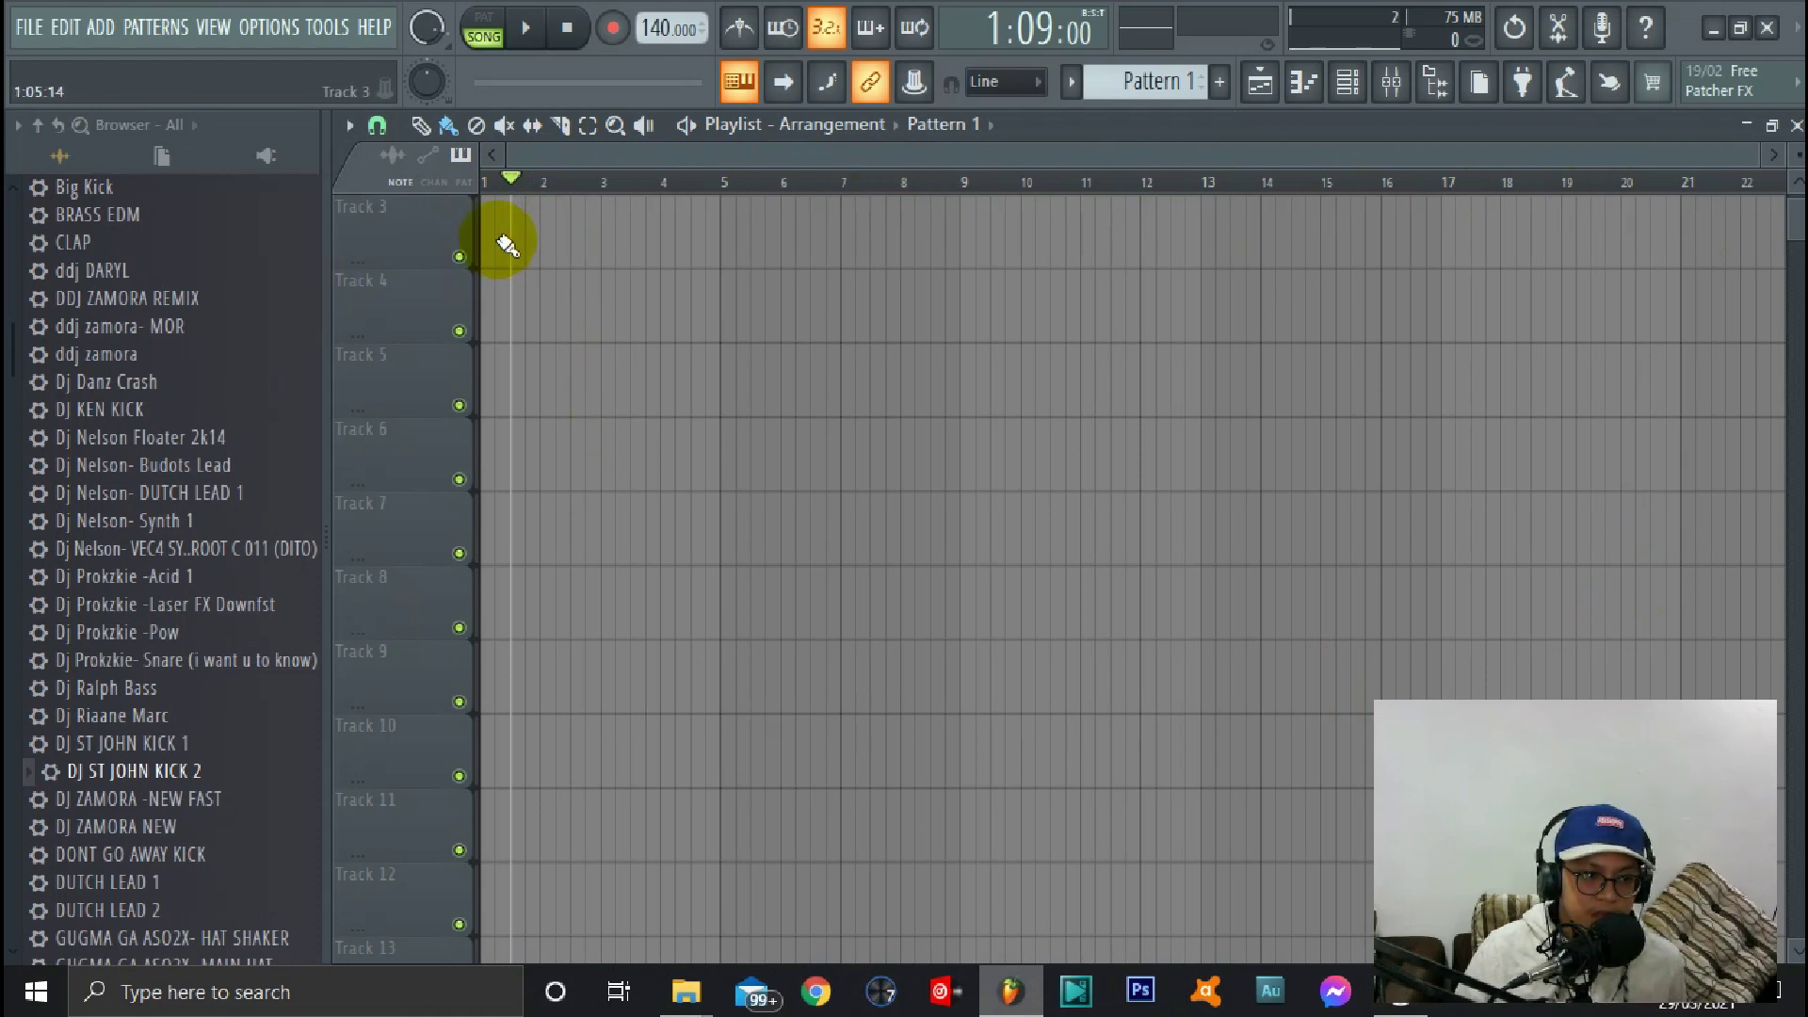
drag(513, 181, 485, 181)
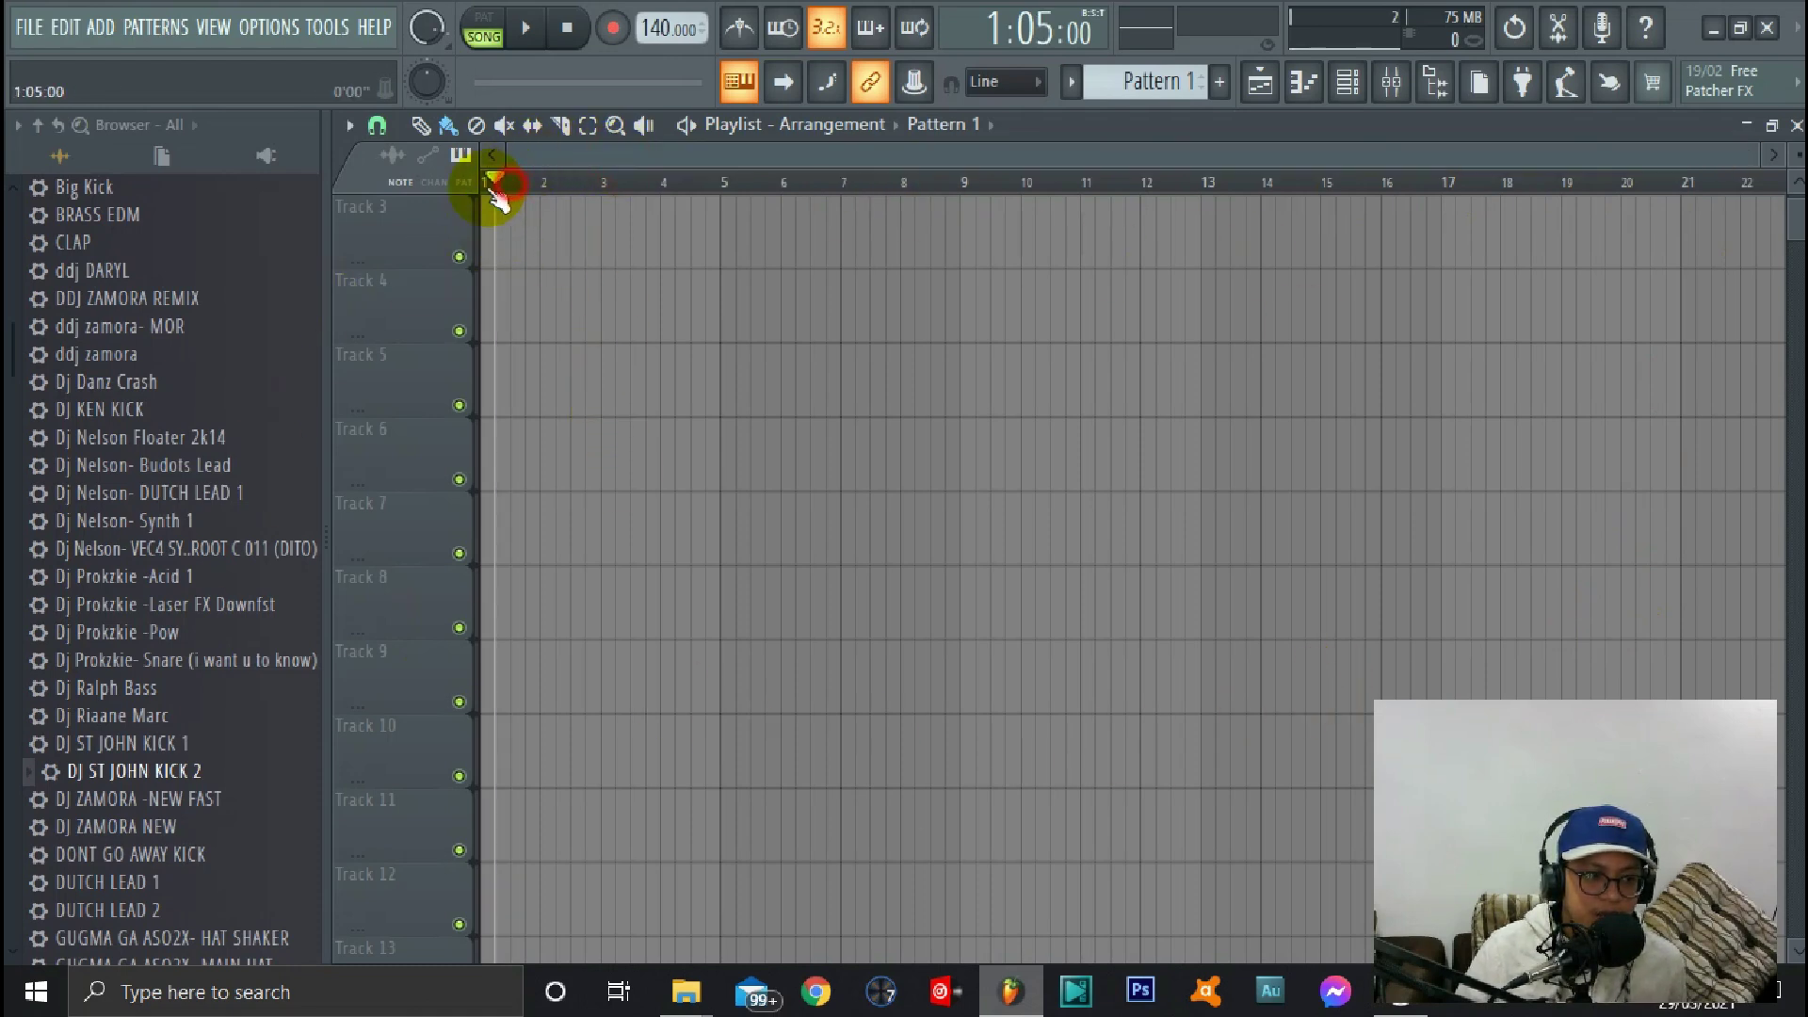
click(1346, 88)
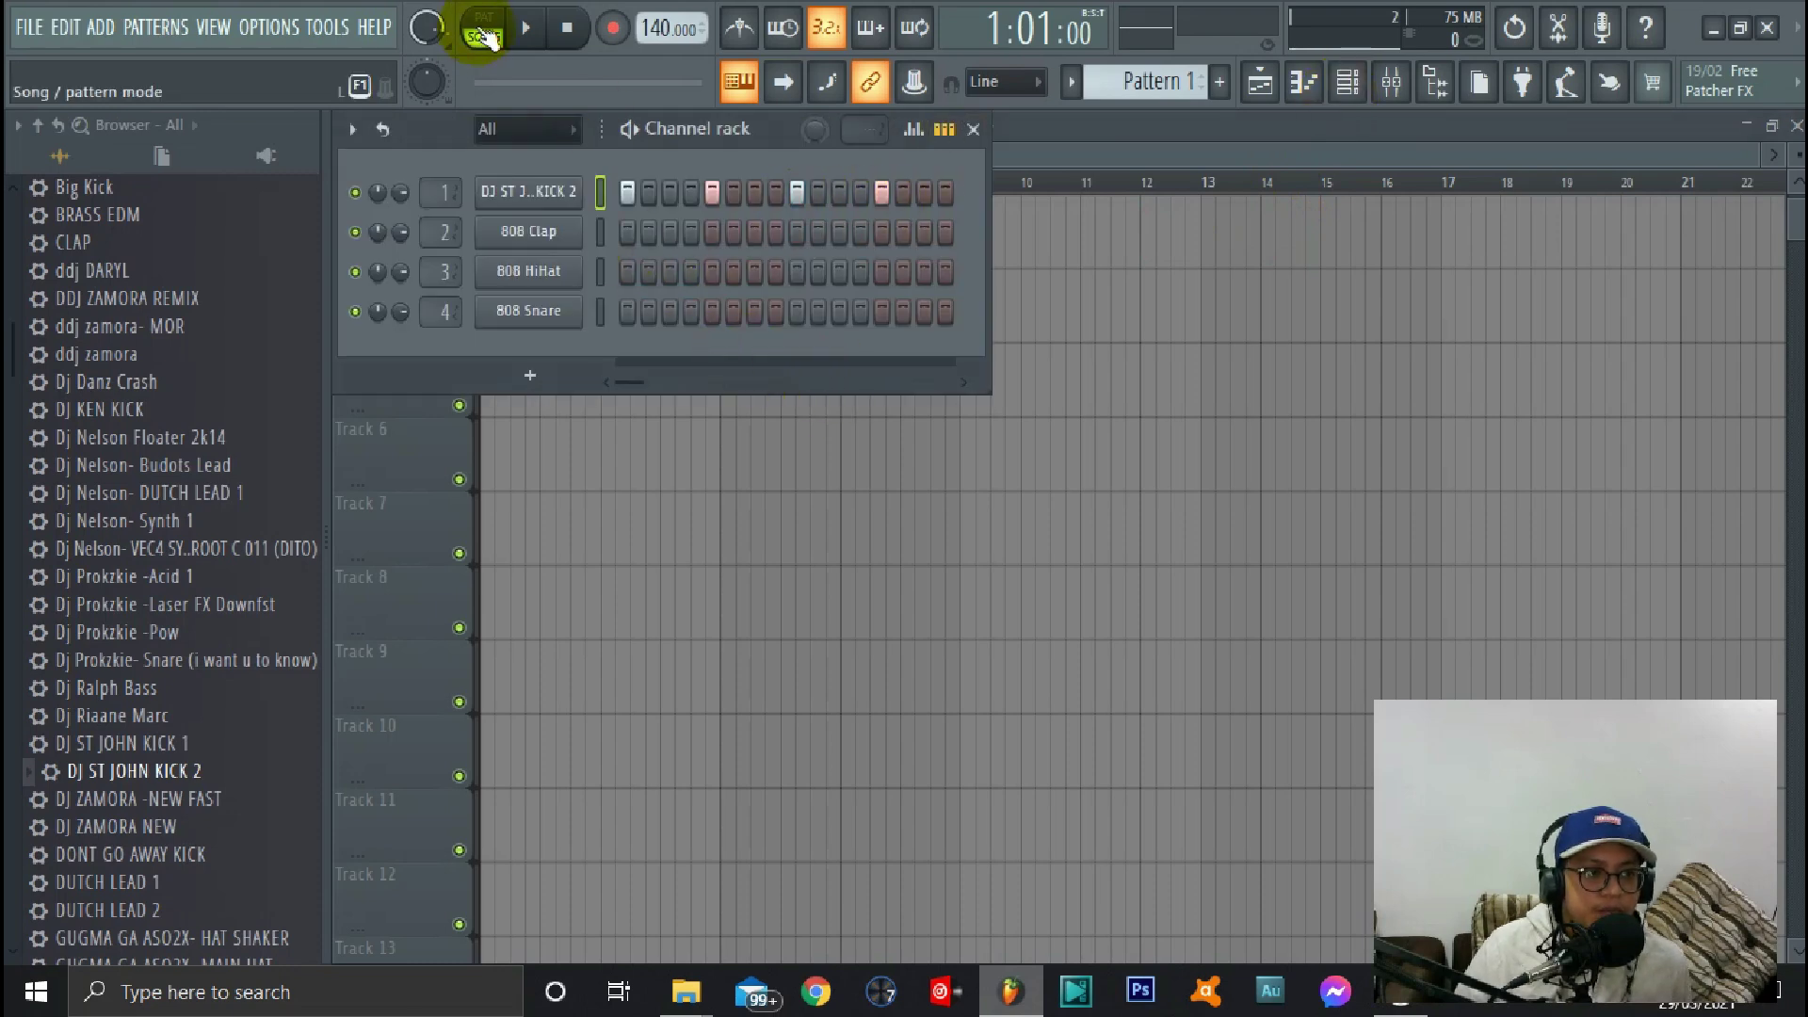
Switch to pattern mode and light step 9 on the kick channel
click(485, 31)
click(565, 28)
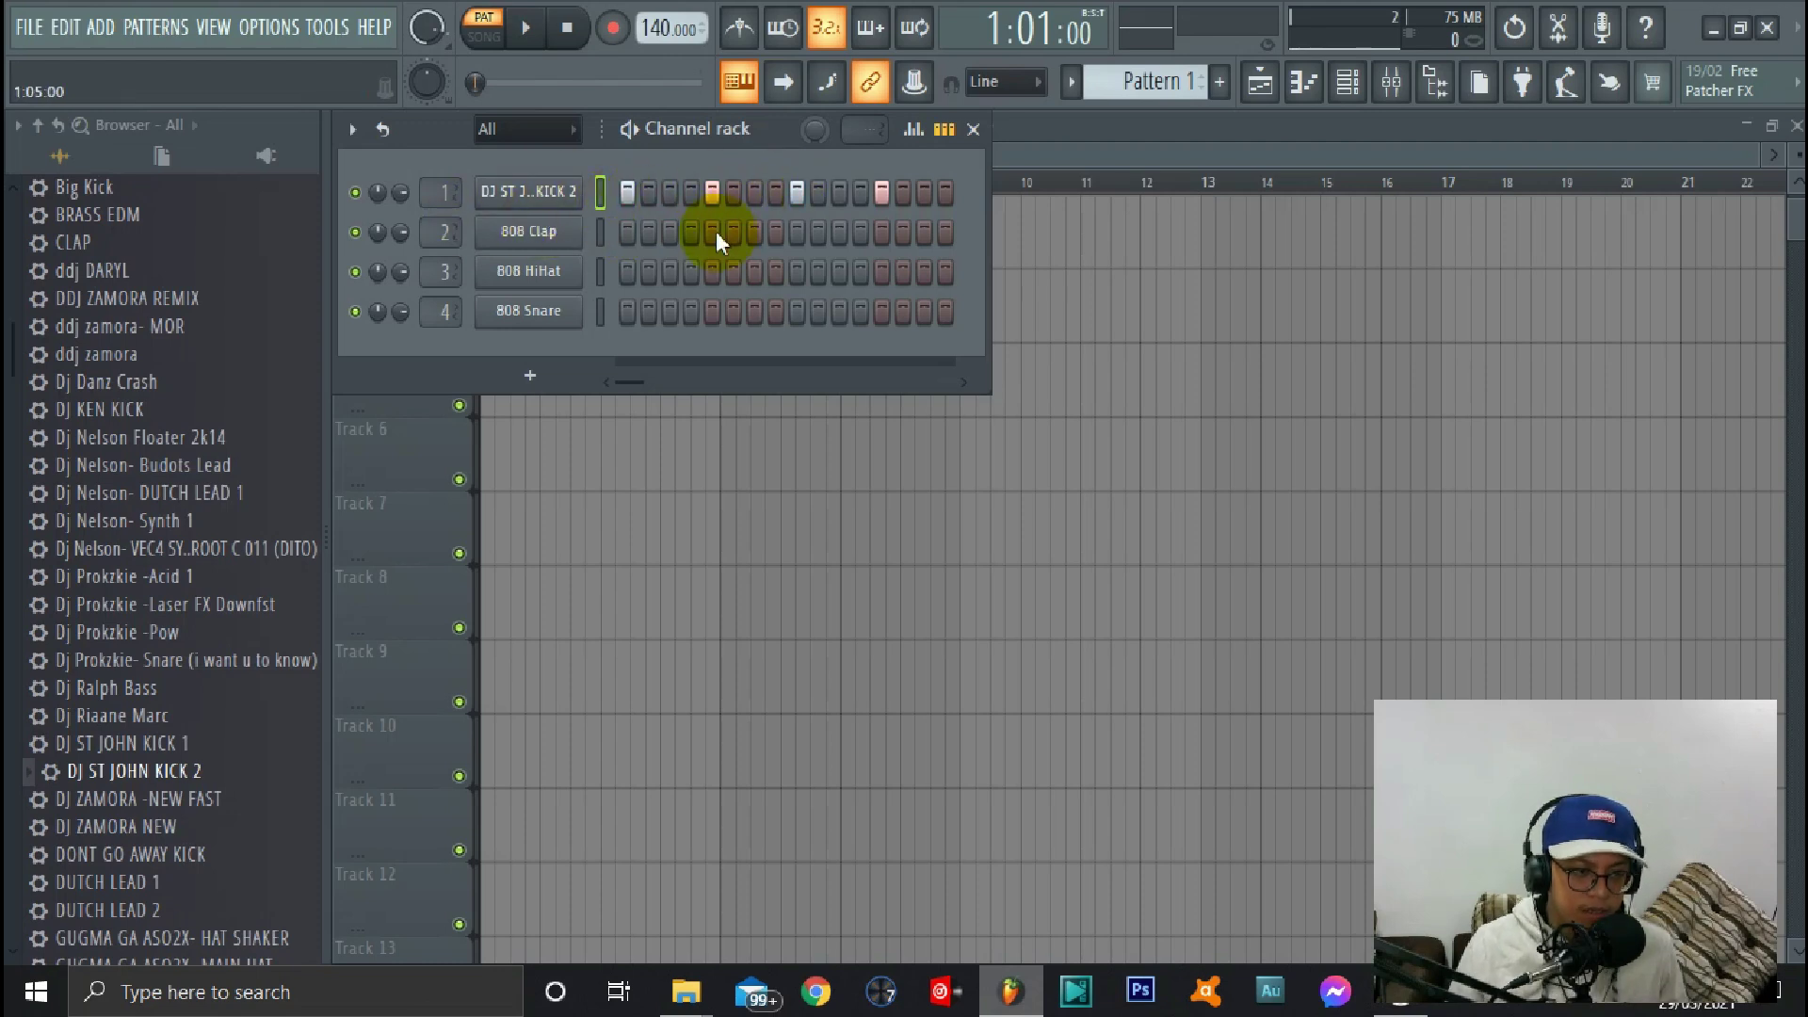
click(796, 190)
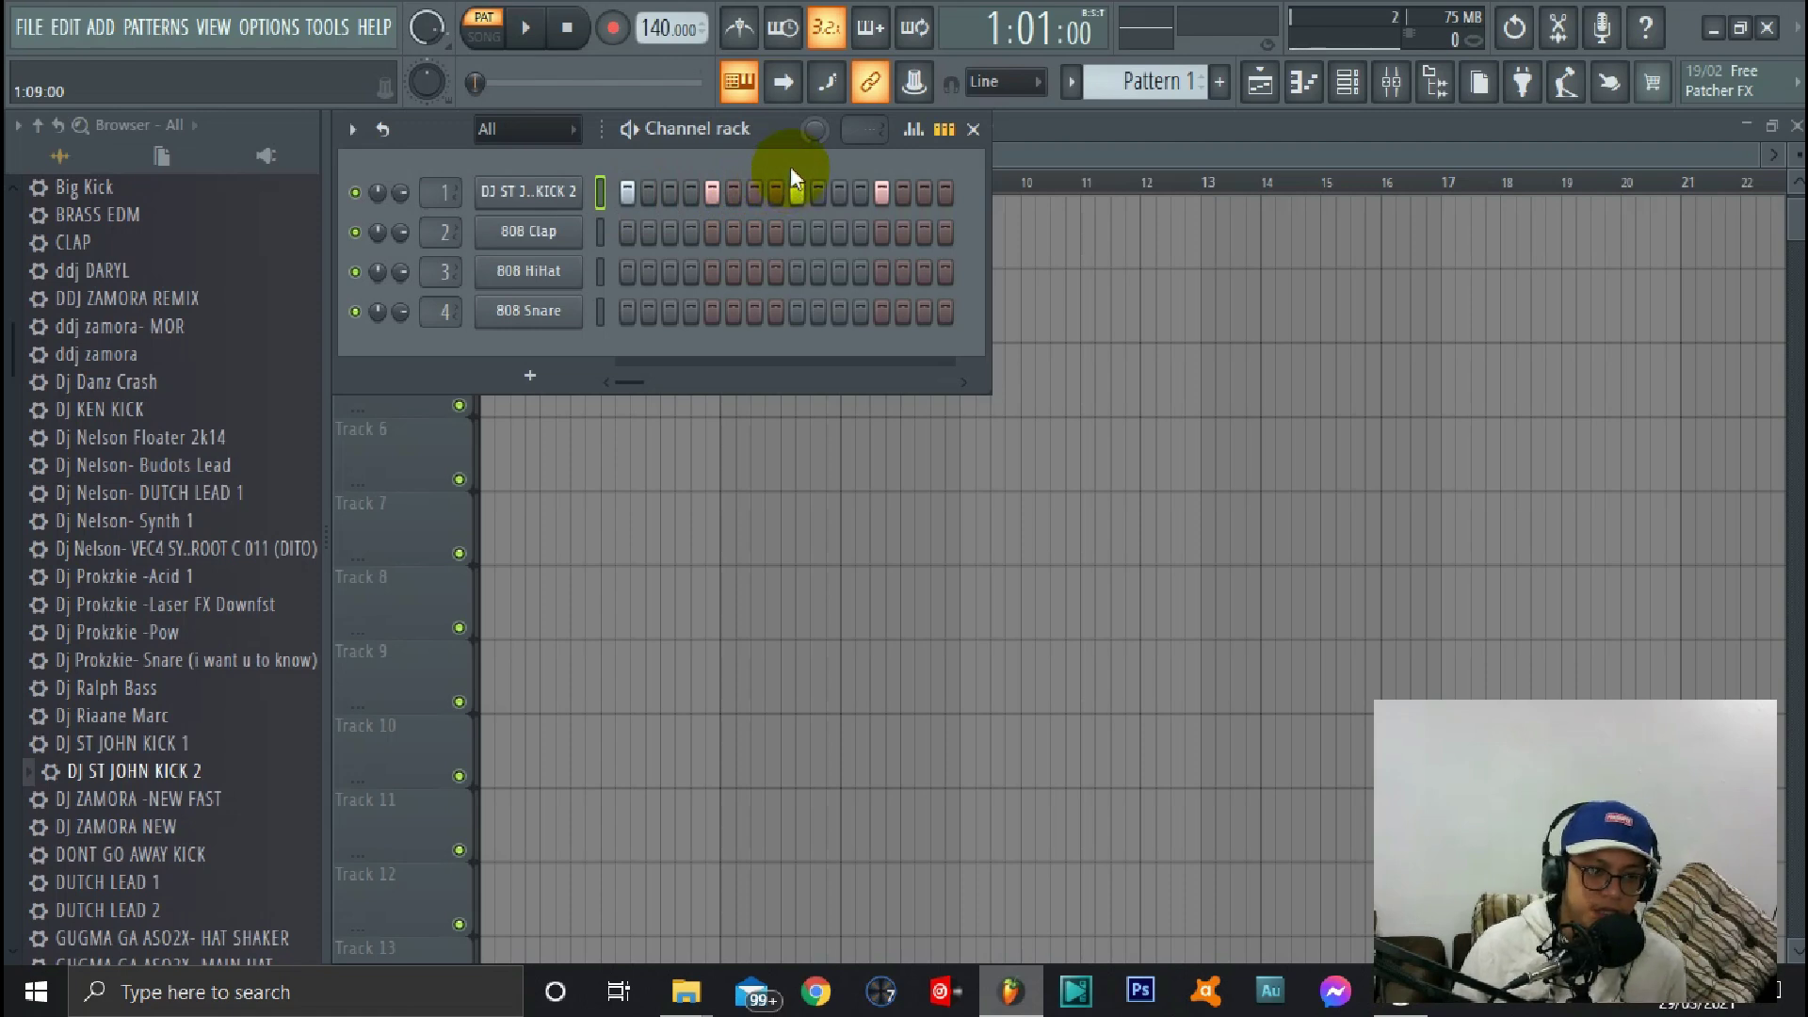
Play and stop the kick pattern, then turn off its lit steps 1, 5, 9 and 13
click(527, 30)
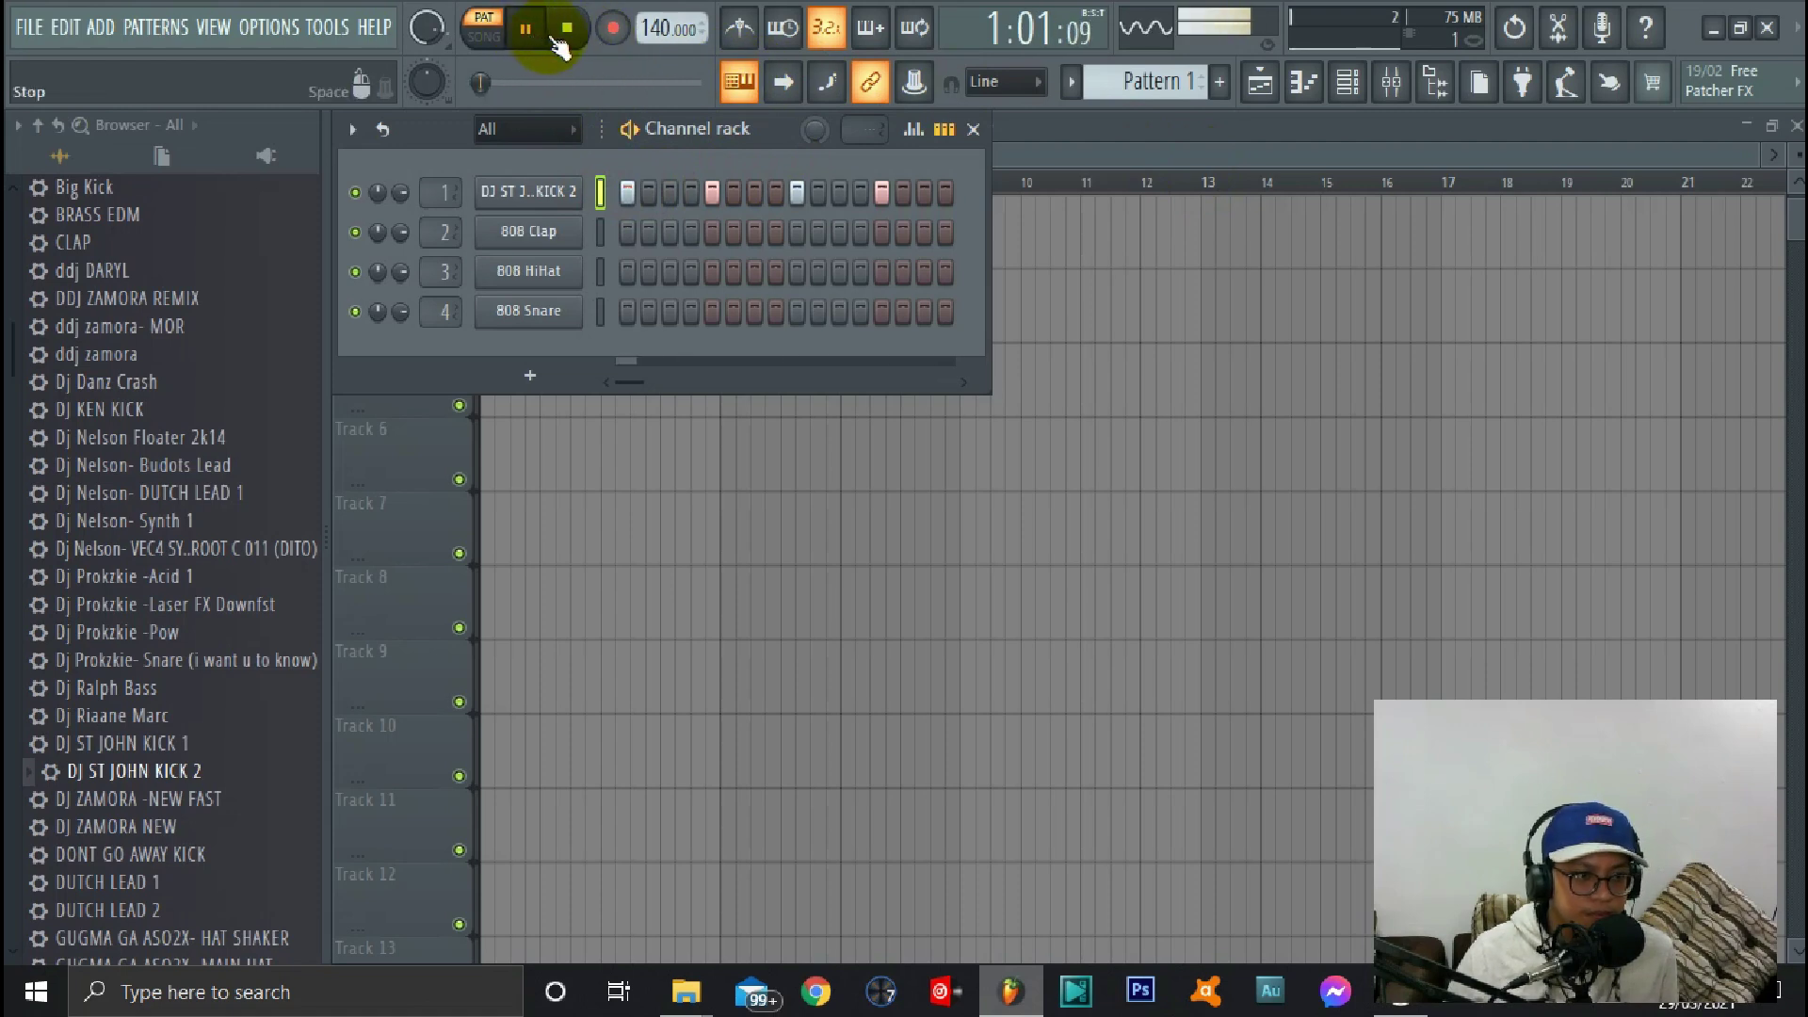
click(569, 30)
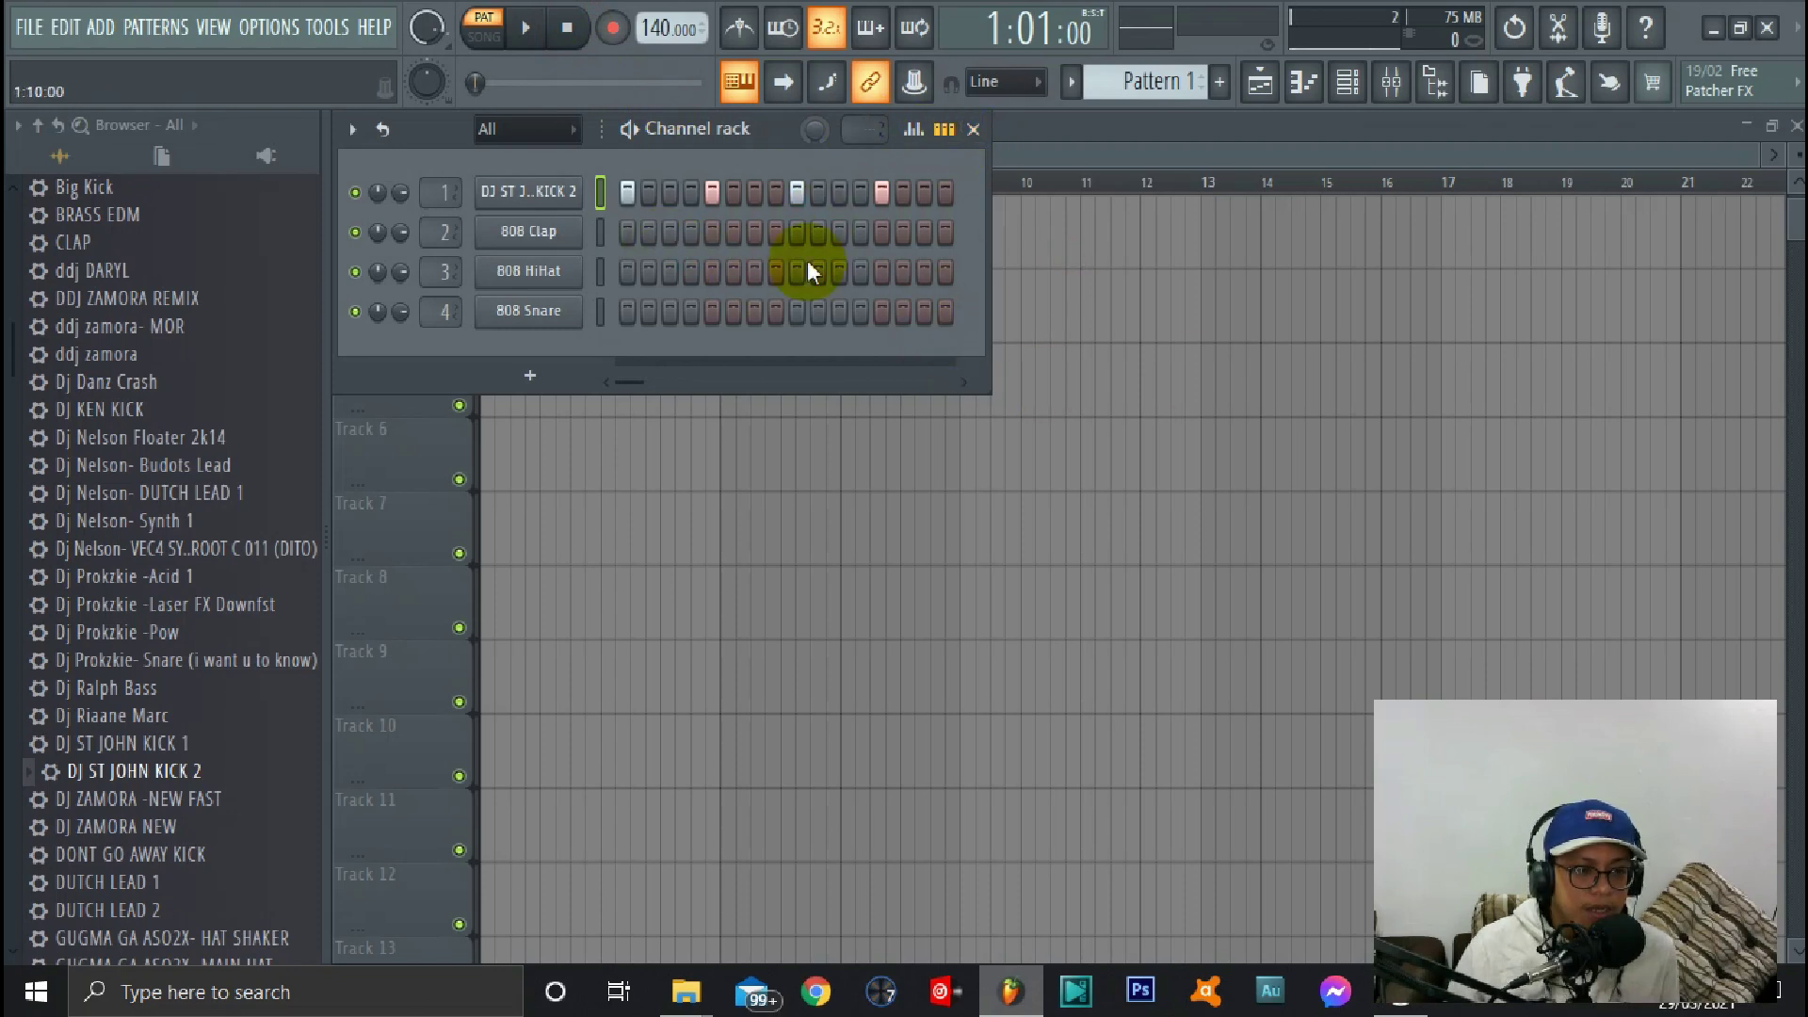
click(625, 195)
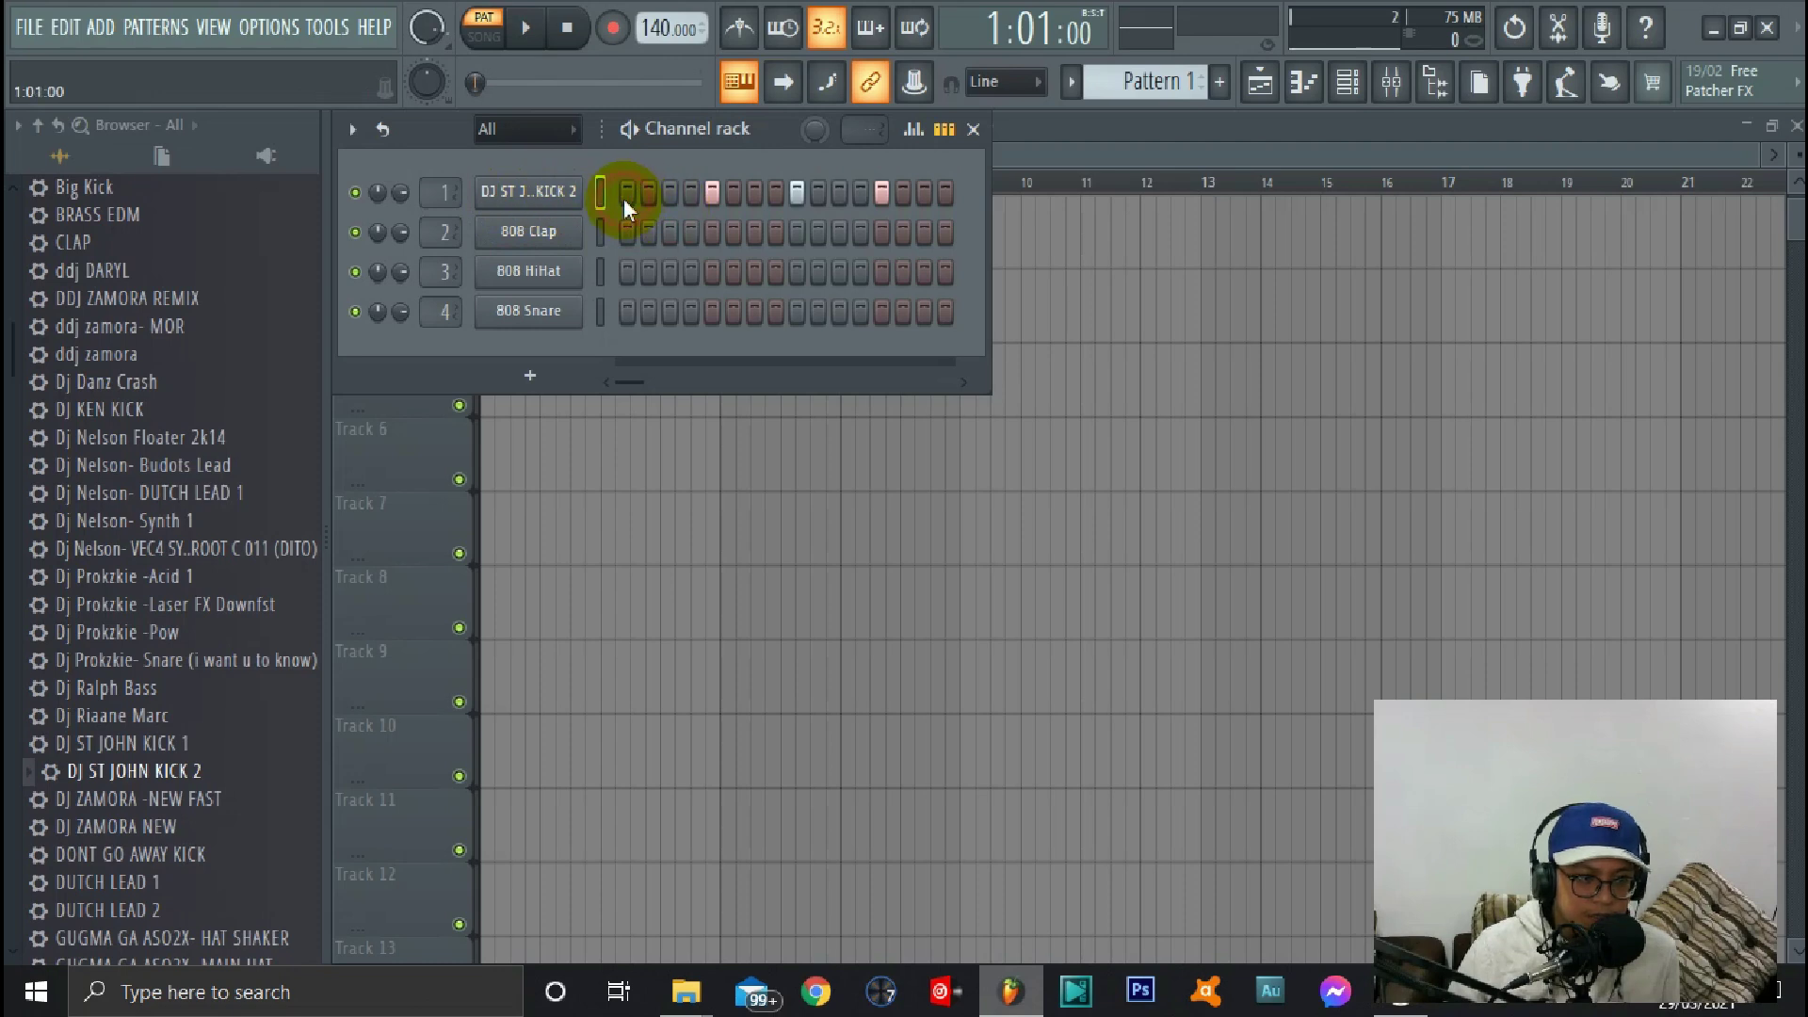
click(710, 194)
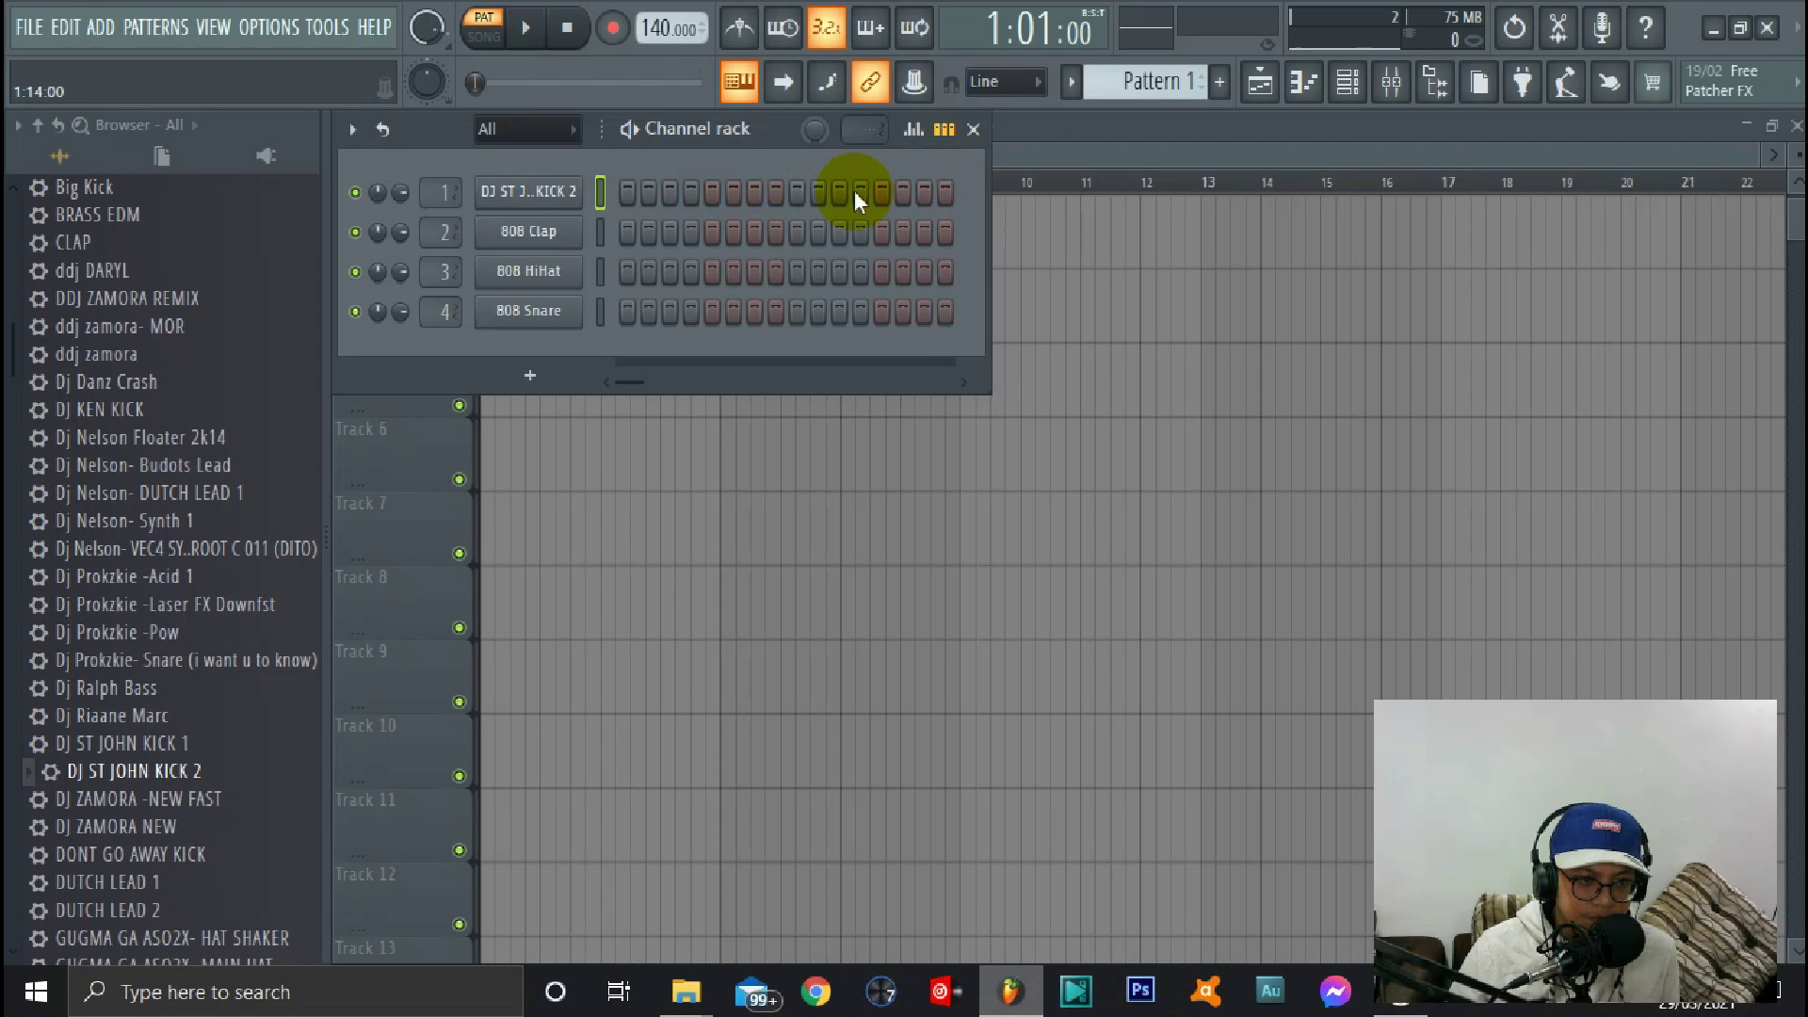
Bring up the DJ ST JOHN KICK 2 channel's options menu and choose Piano roll
right_click(544, 204)
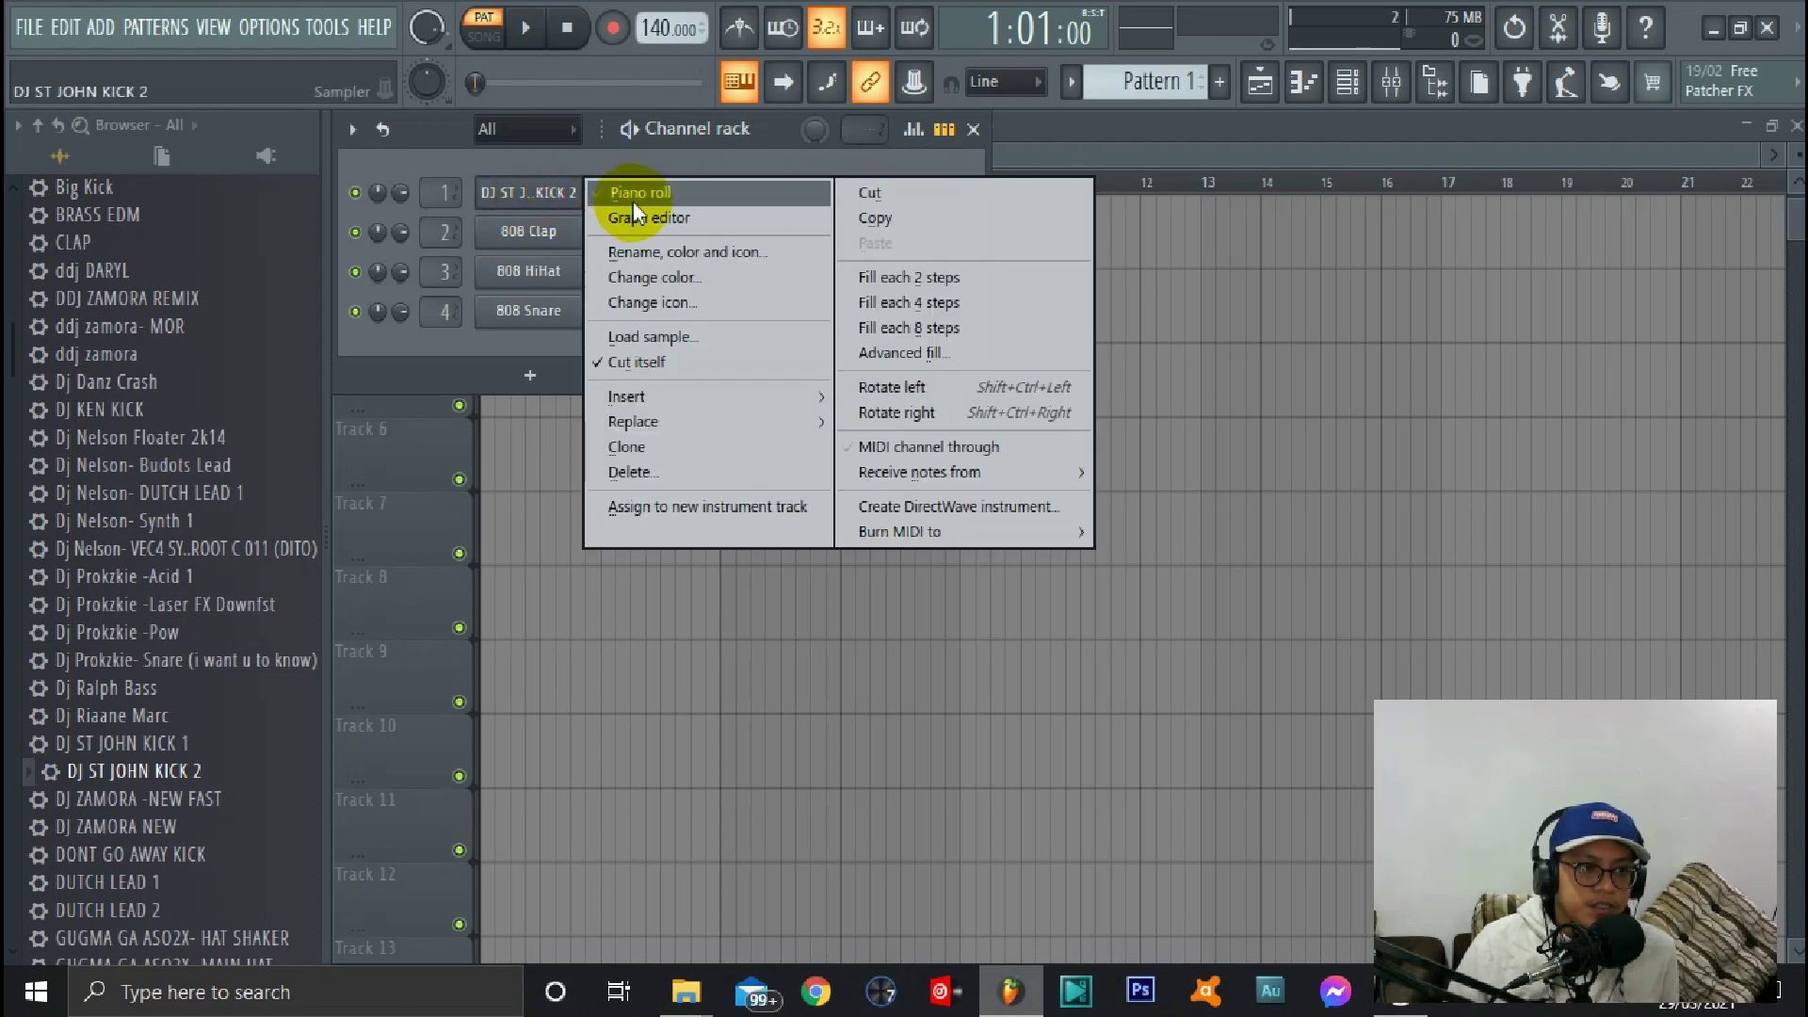
right_click(527, 191)
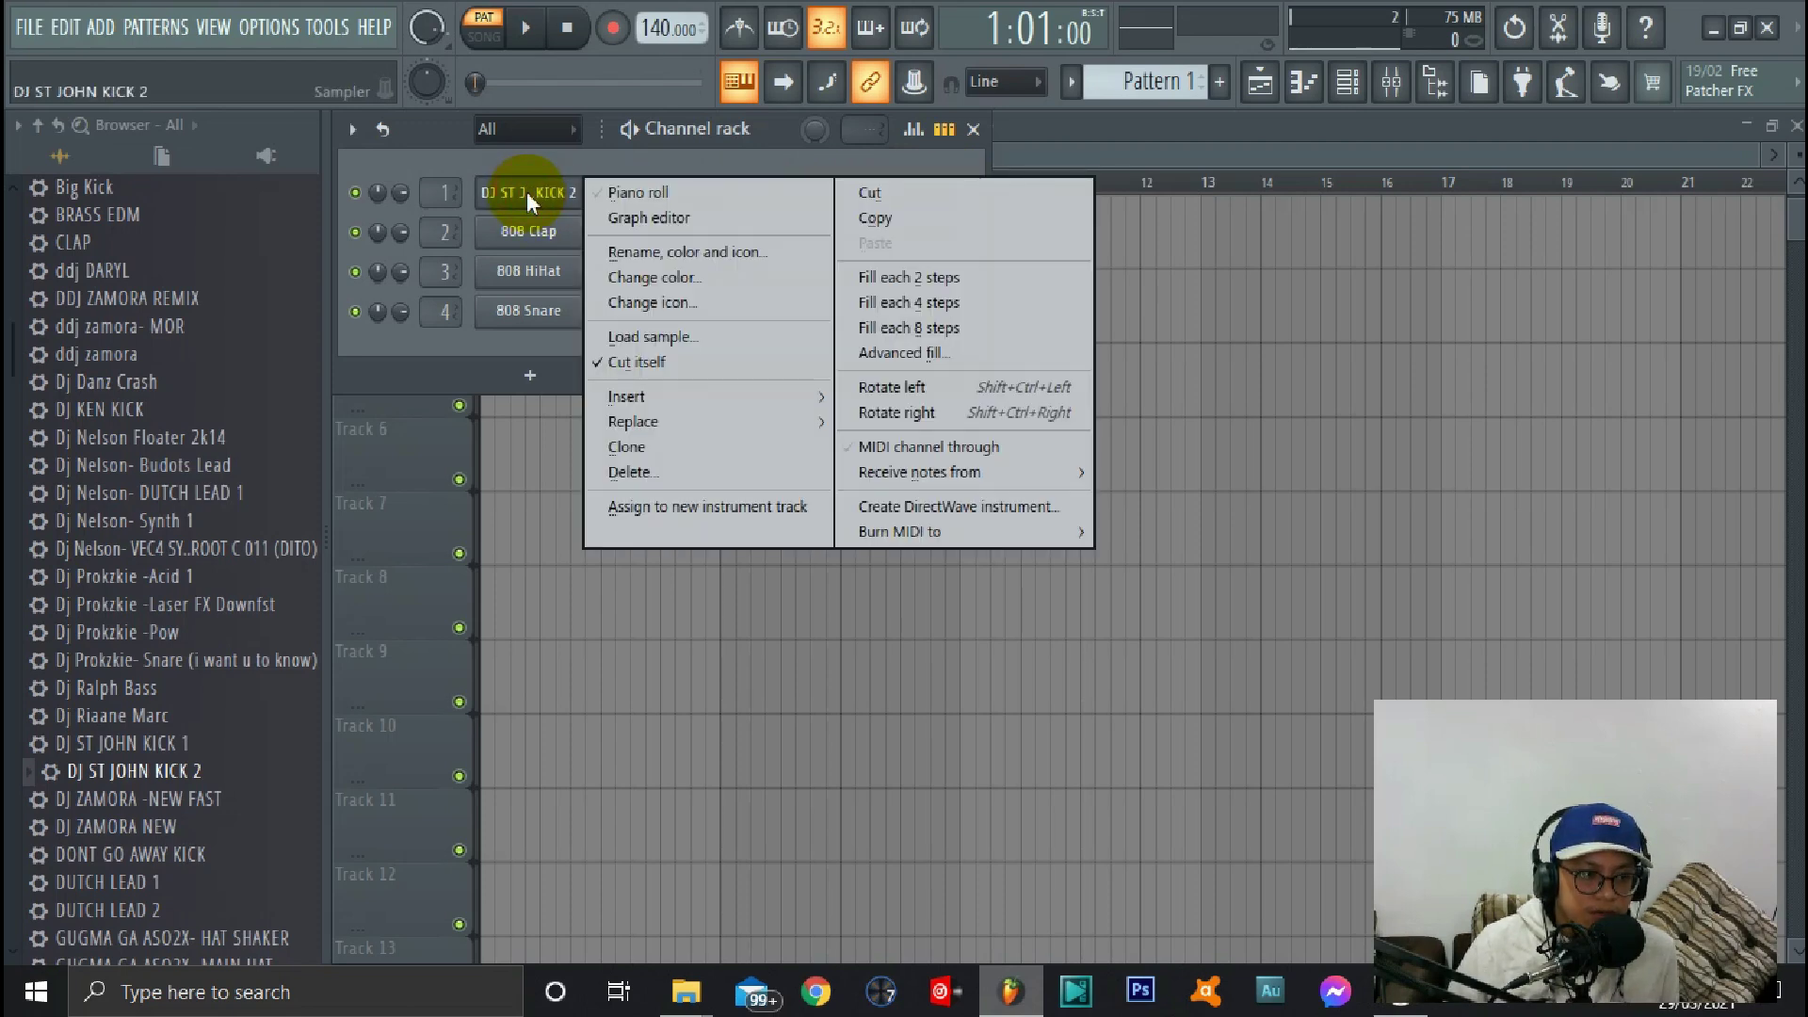
click(530, 188)
right_click(525, 193)
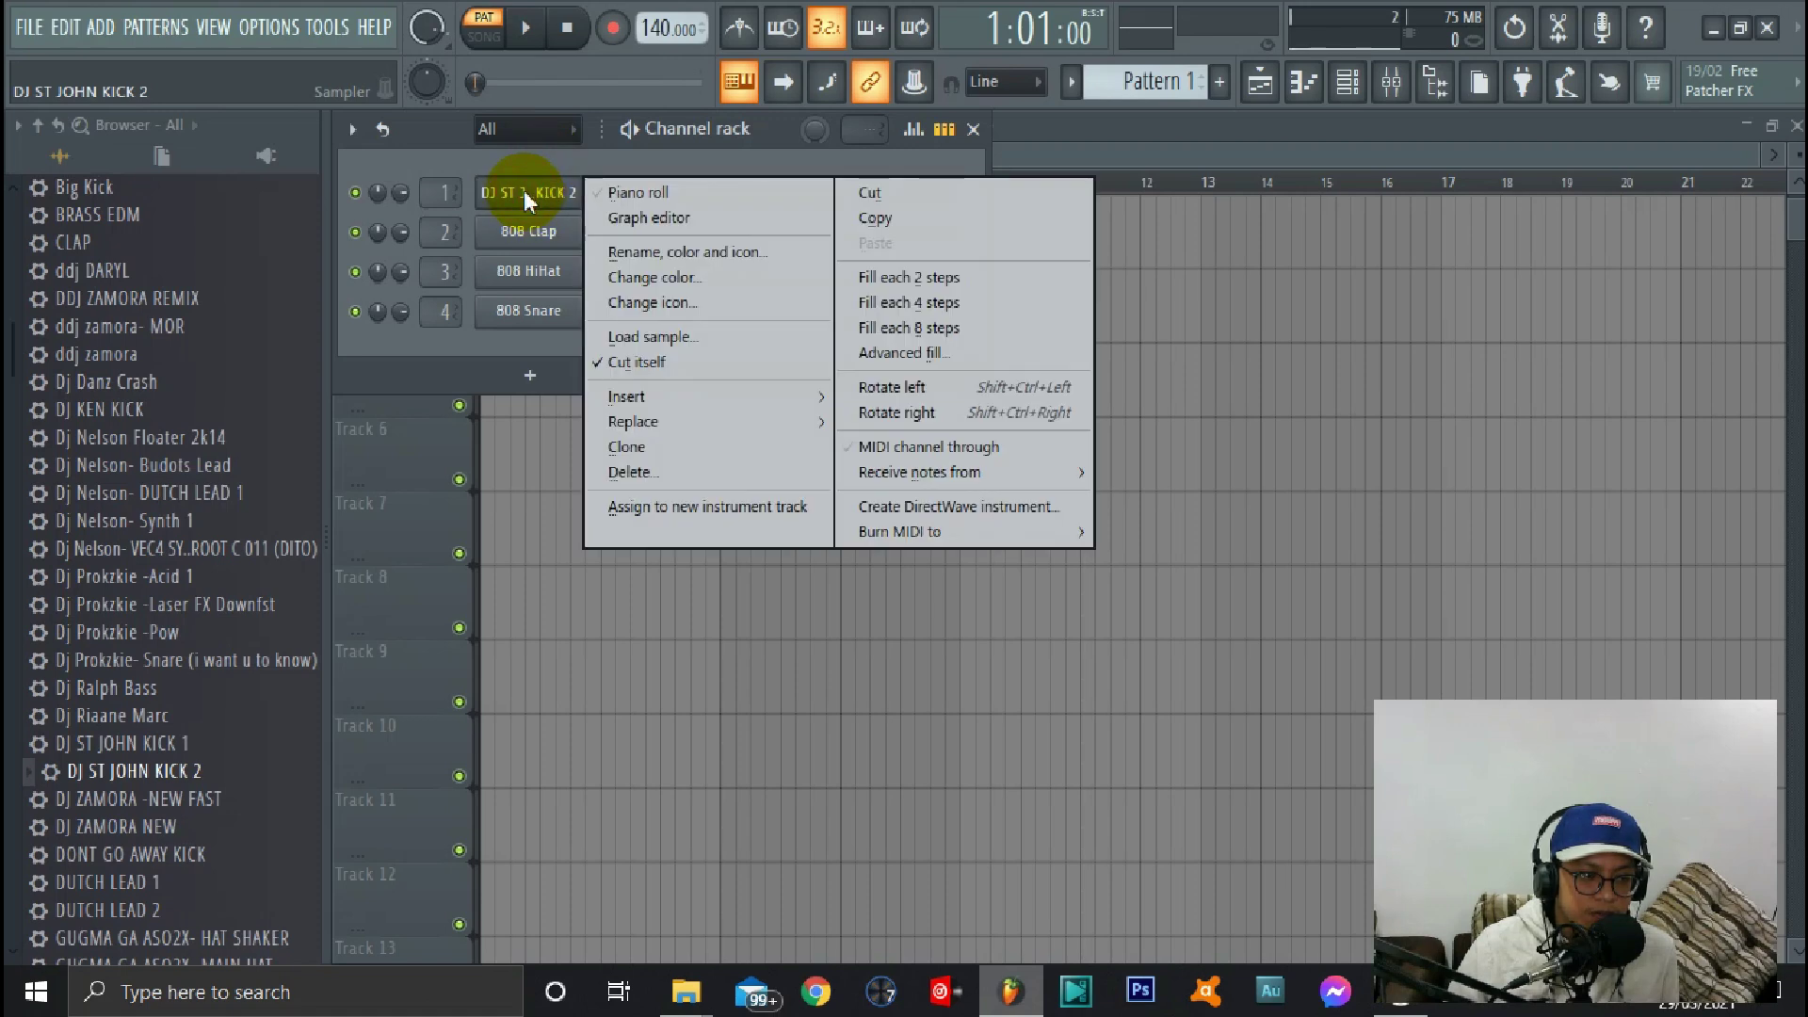
click(525, 198)
right_click(525, 201)
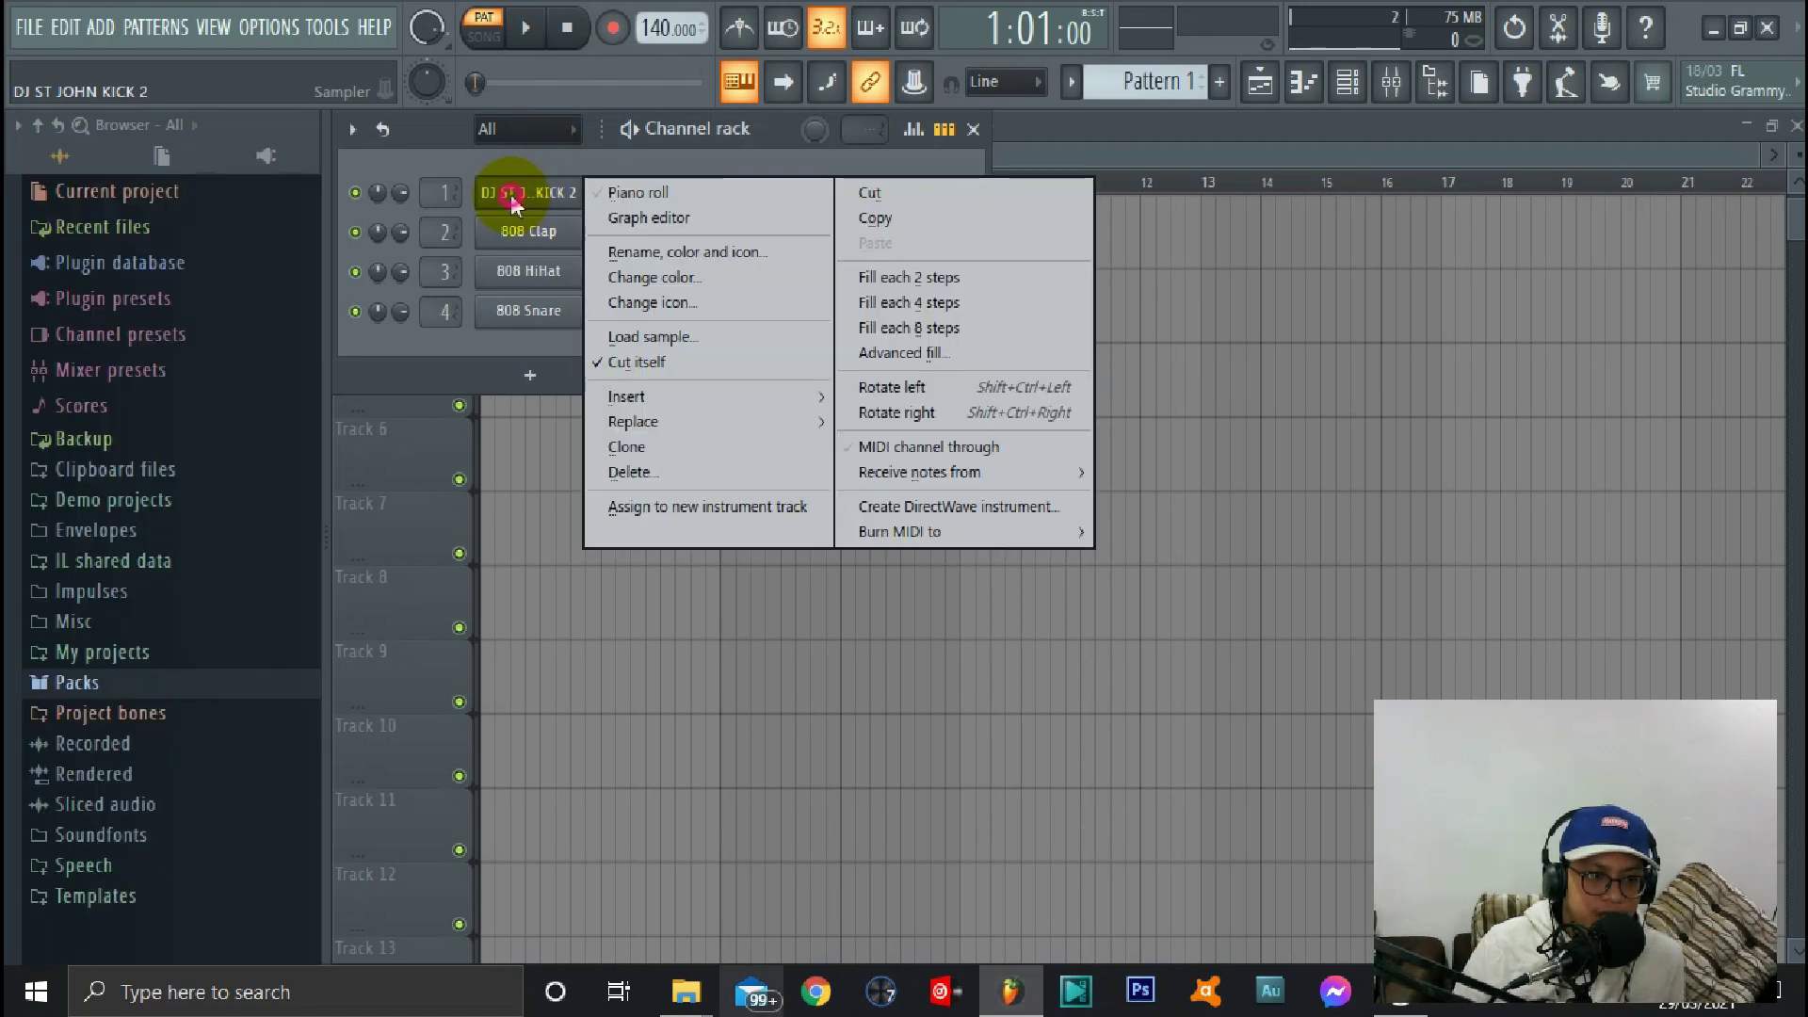
click(530, 197)
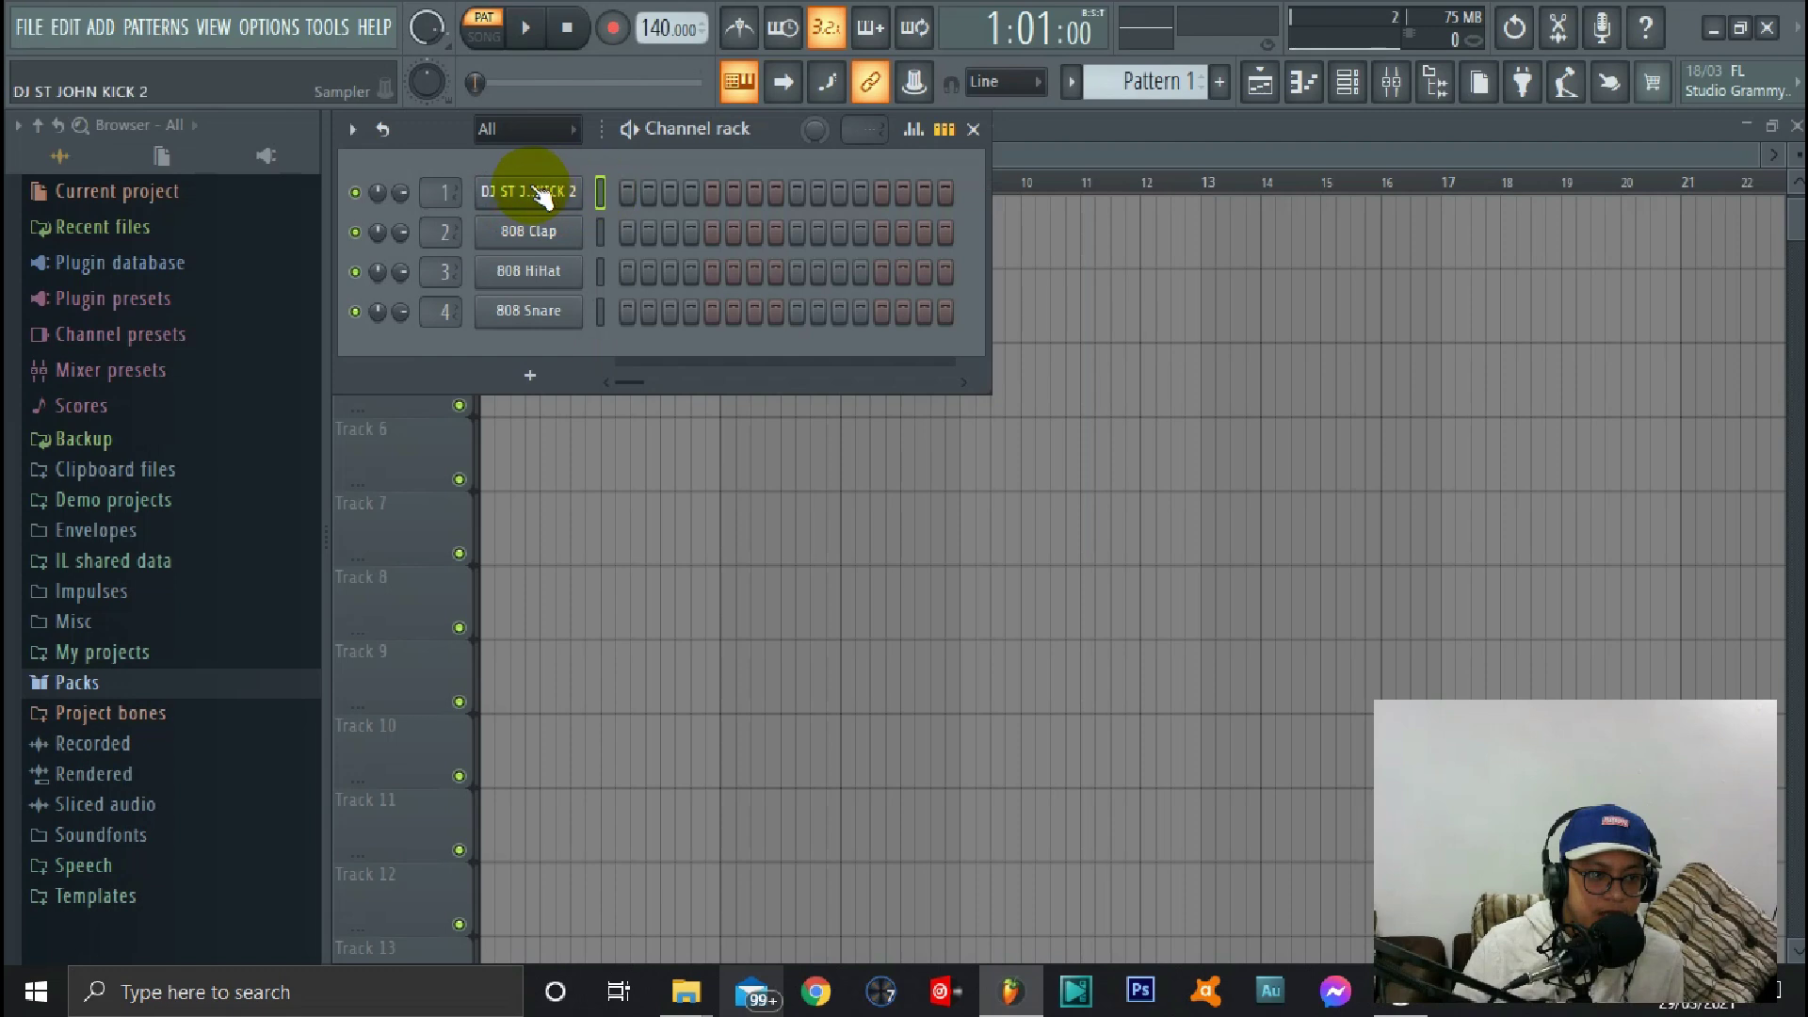
right_click(535, 194)
click(665, 197)
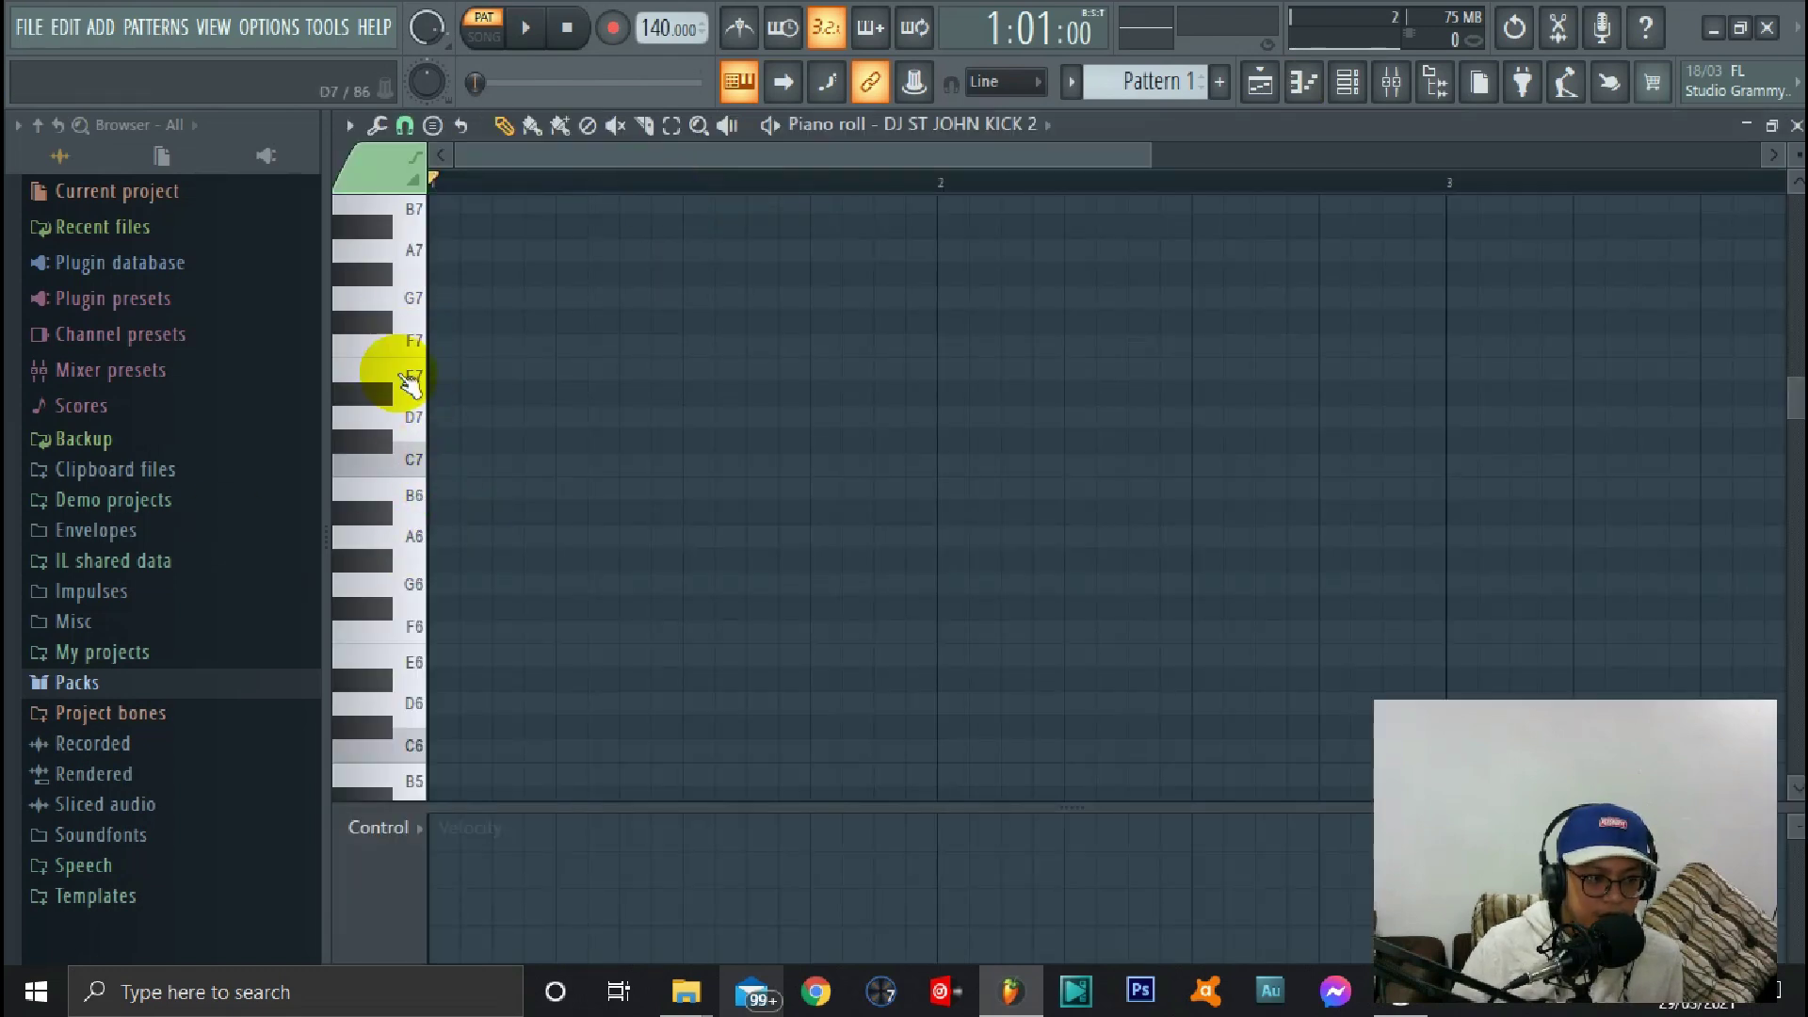
Audition kick pitches on the keyboard and place a C5 note at the start of bar 1
drag(413, 269, 395, 728)
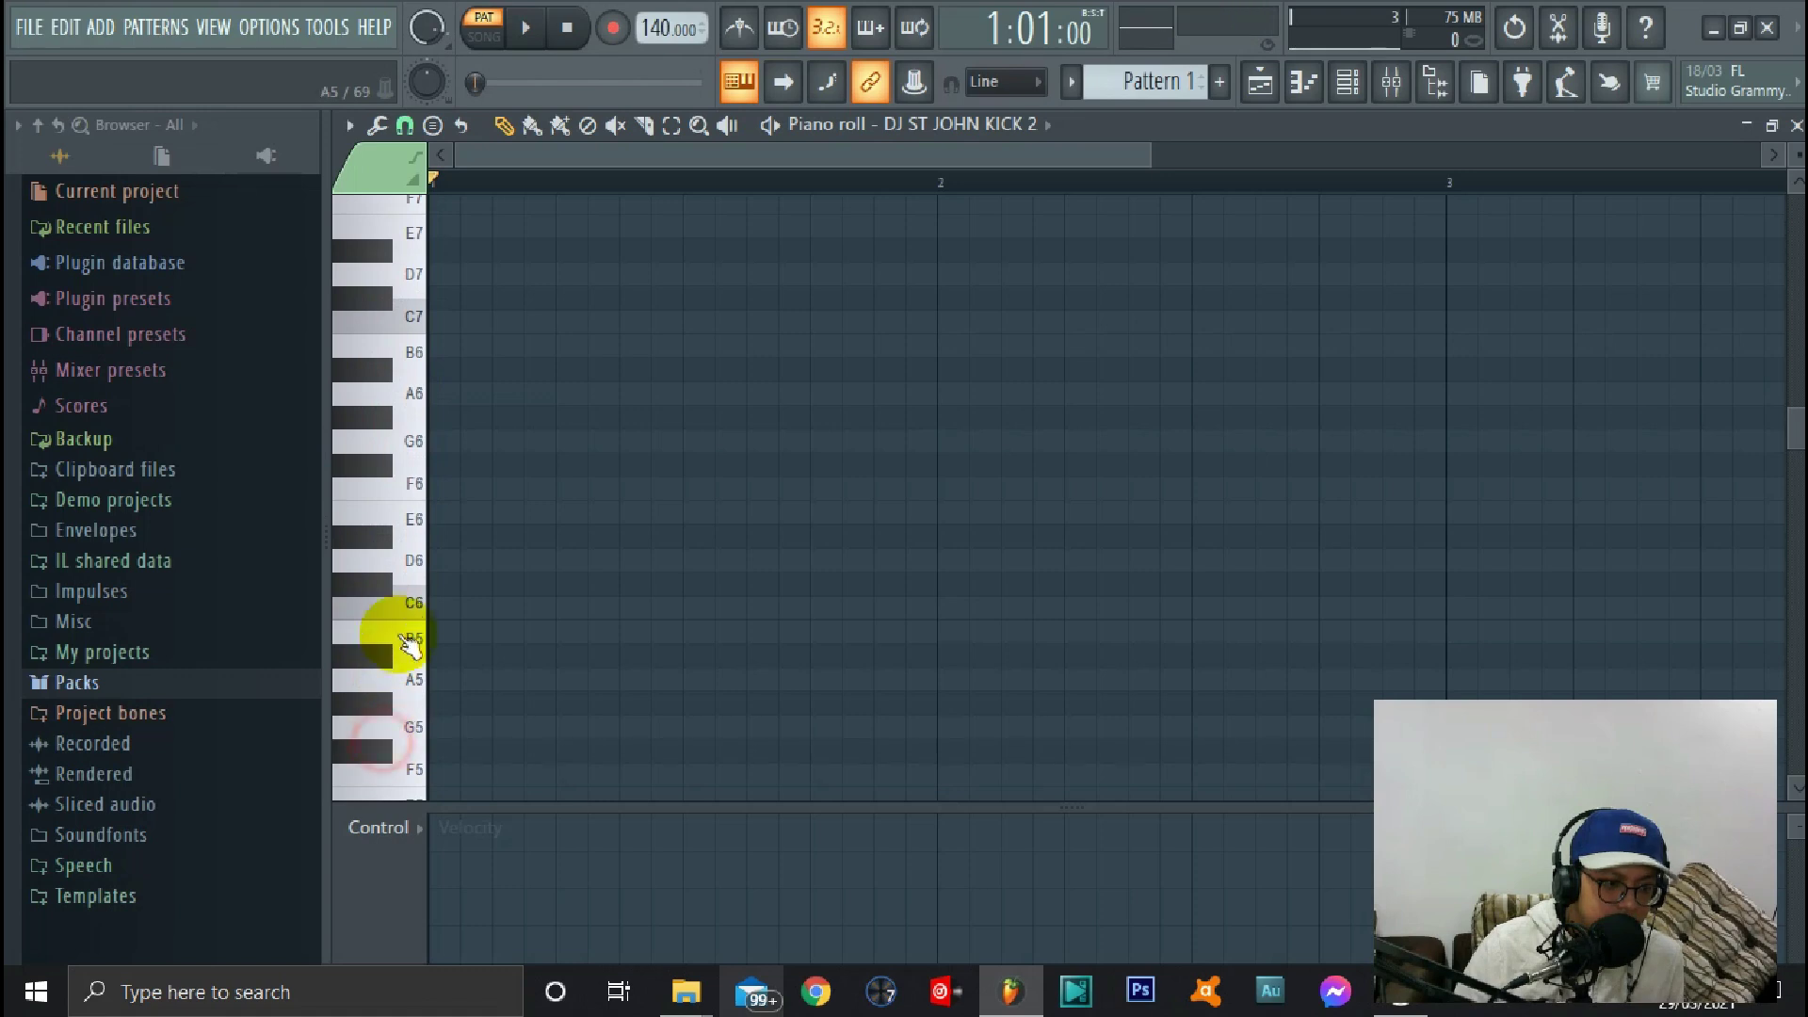
scroll(404, 566, down, 2)
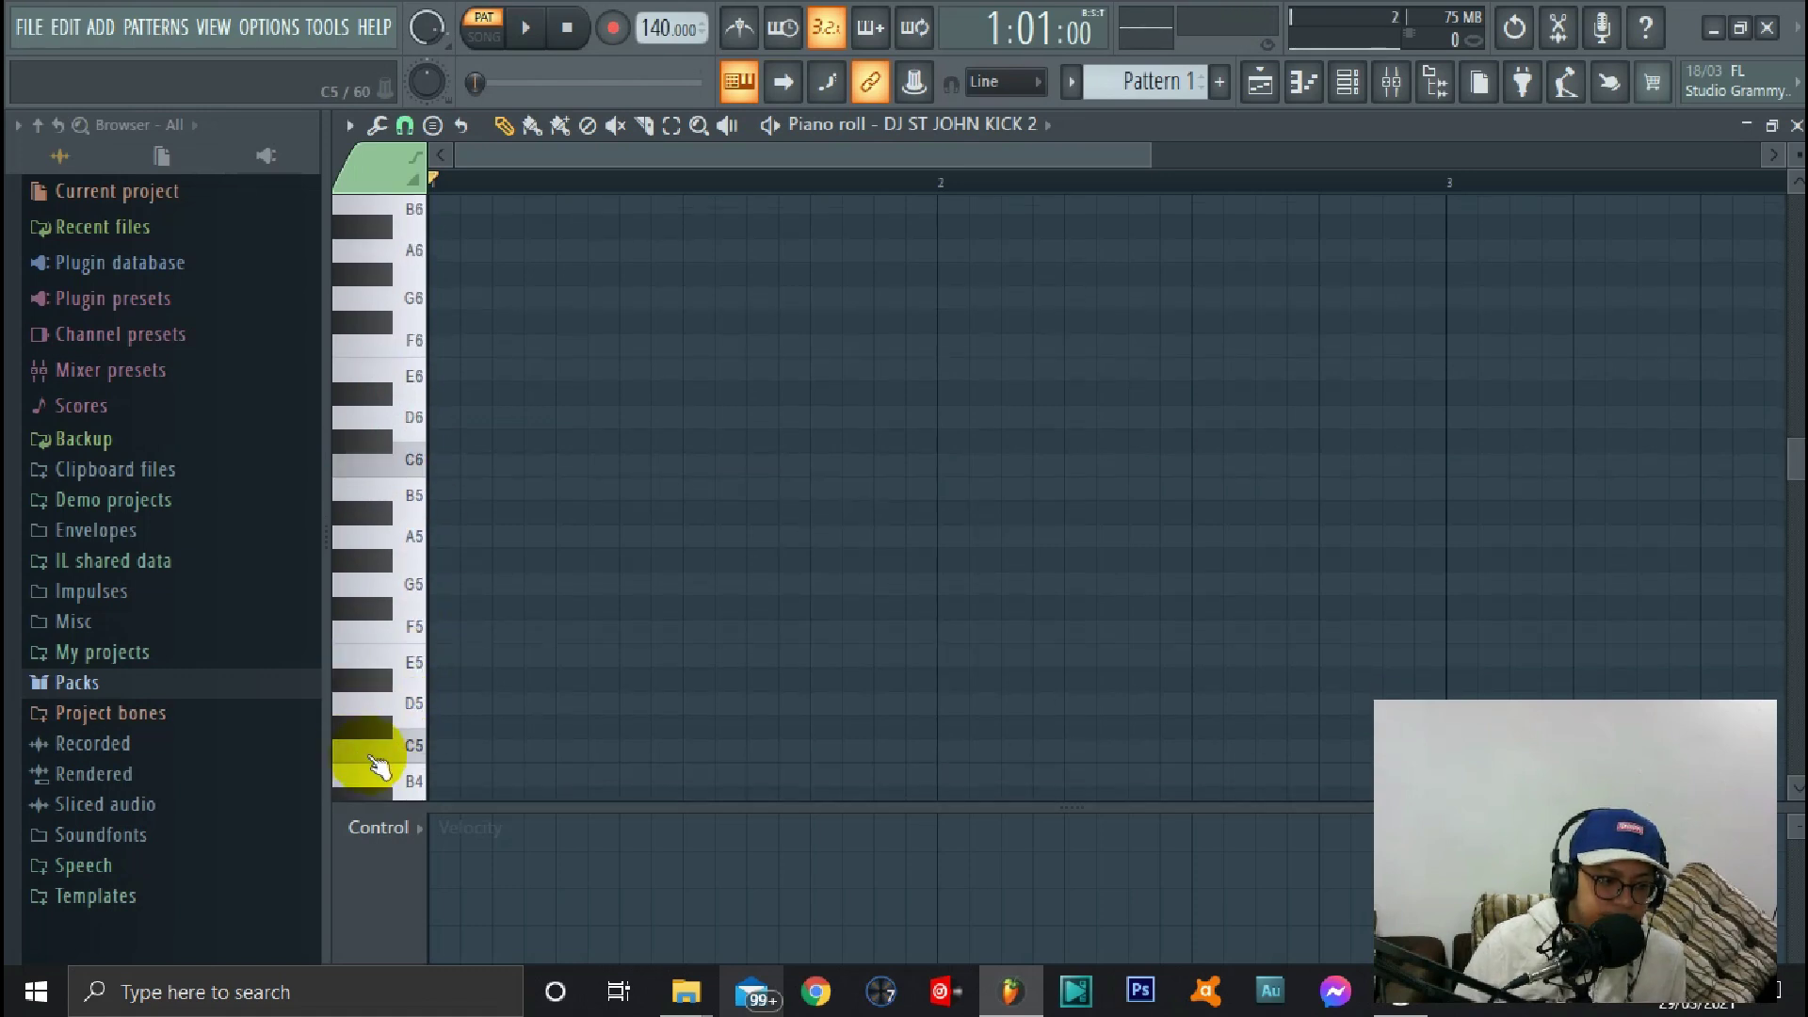
click(389, 749)
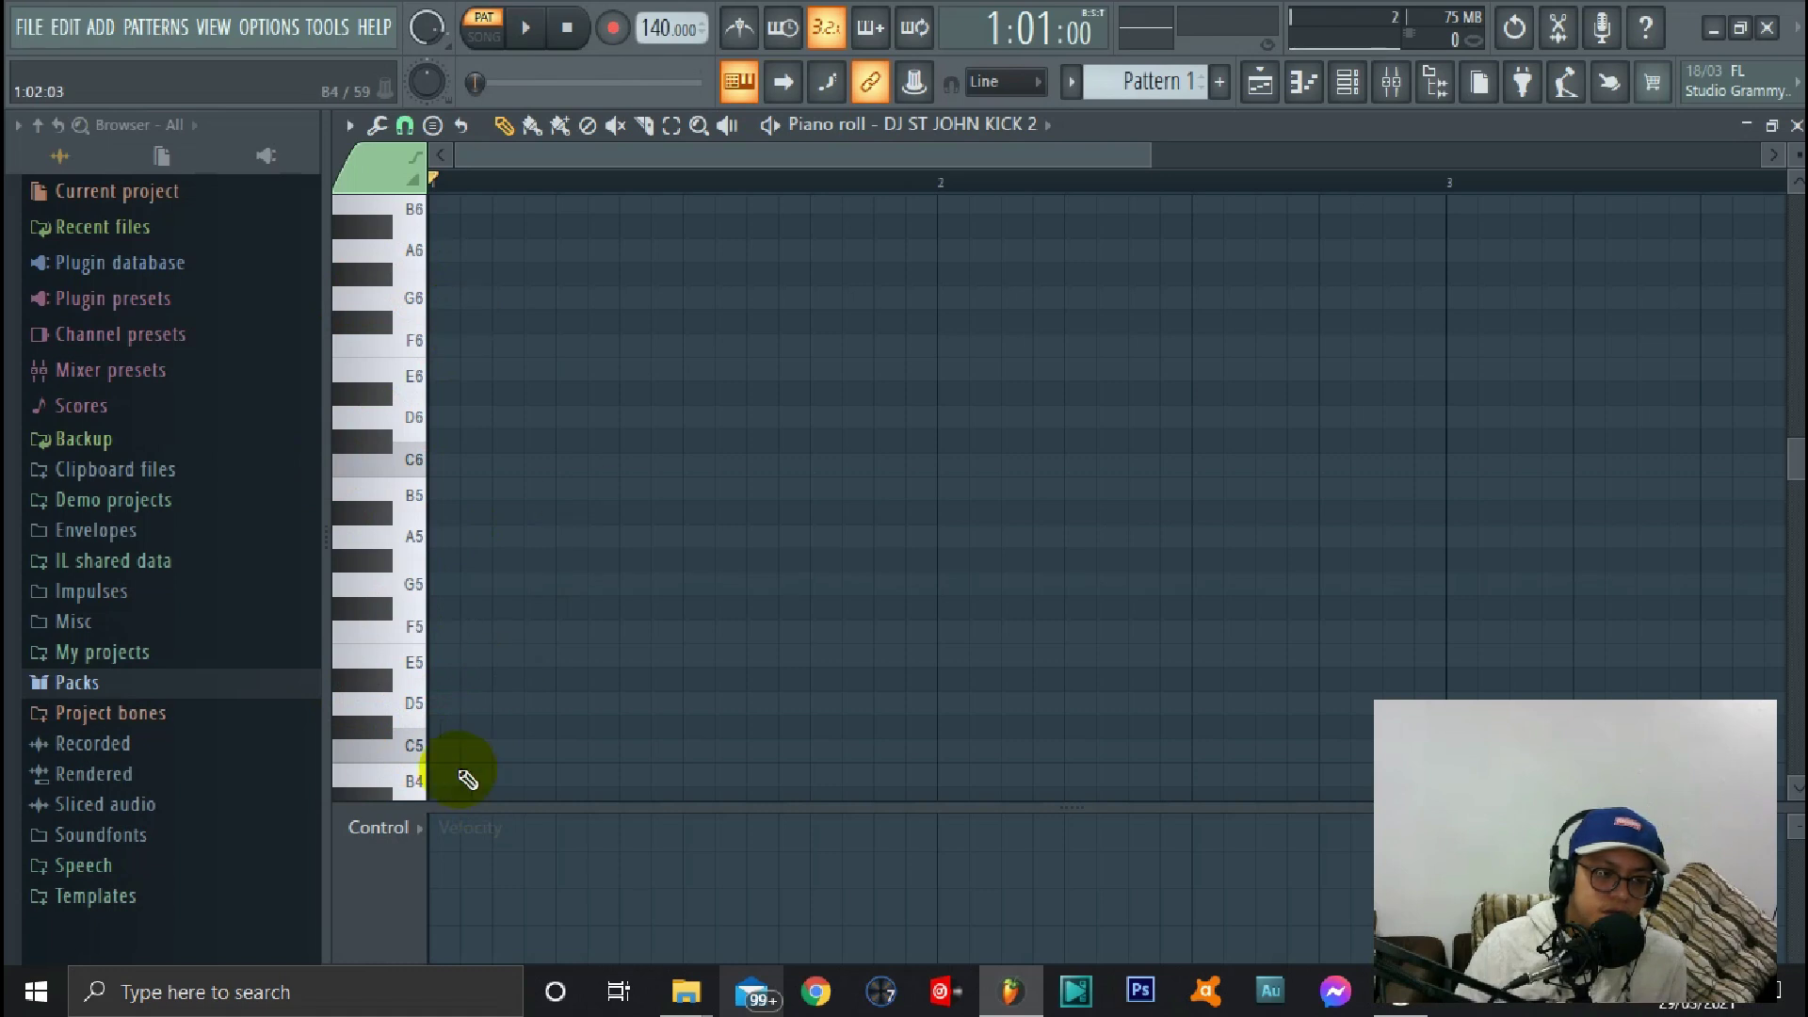
click(453, 751)
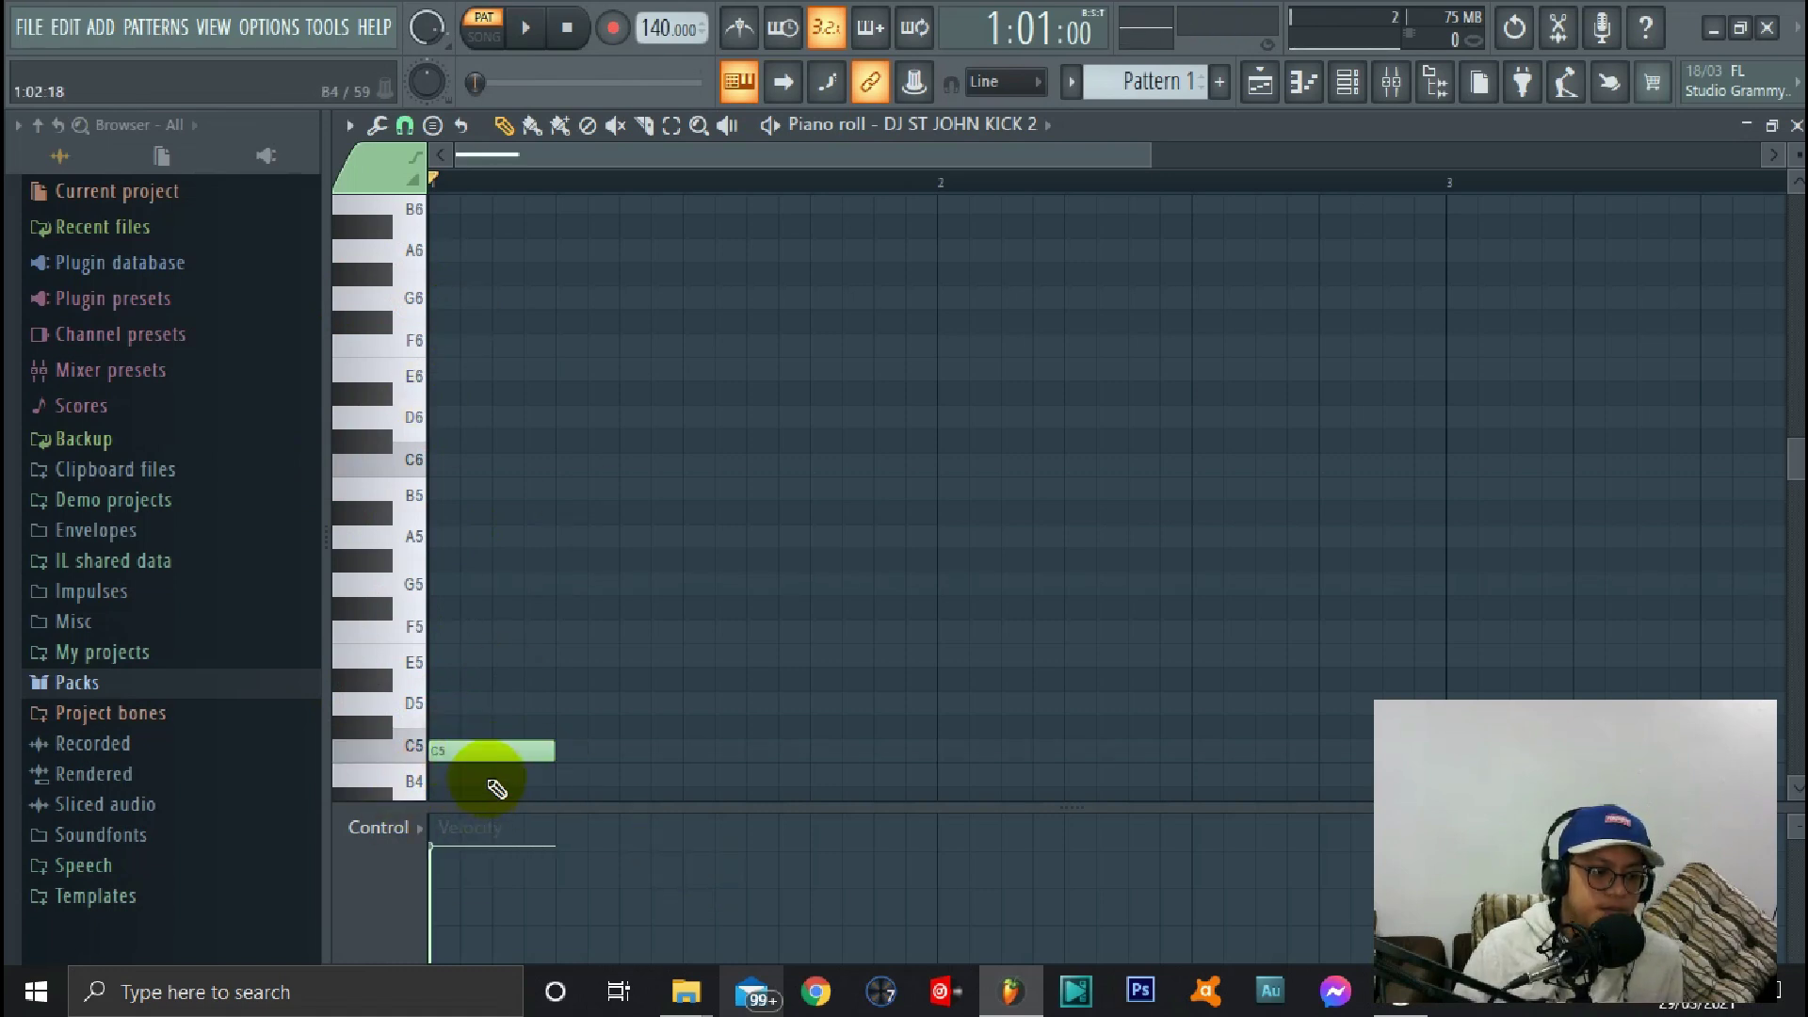
scroll(445, 637, down, 3)
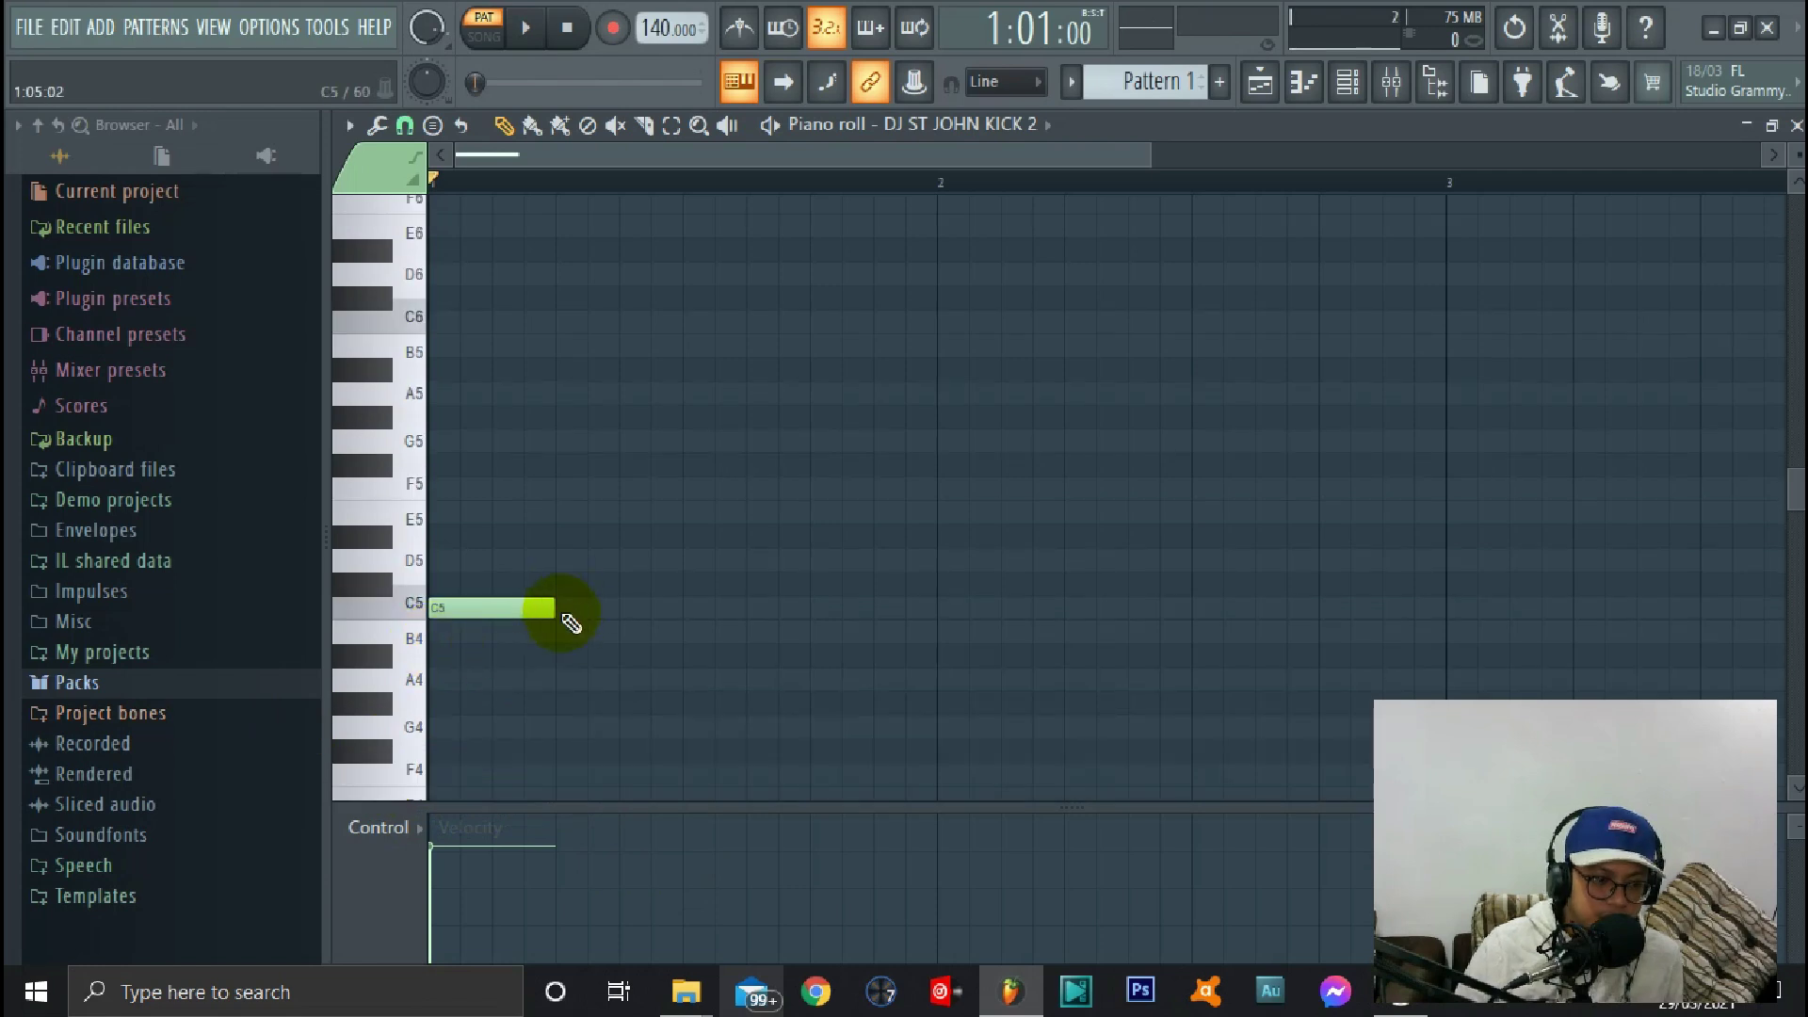
Add C5 notes on beats 2, 3 and 4, close the piano roll and play the pattern
click(565, 610)
click(695, 612)
click(820, 610)
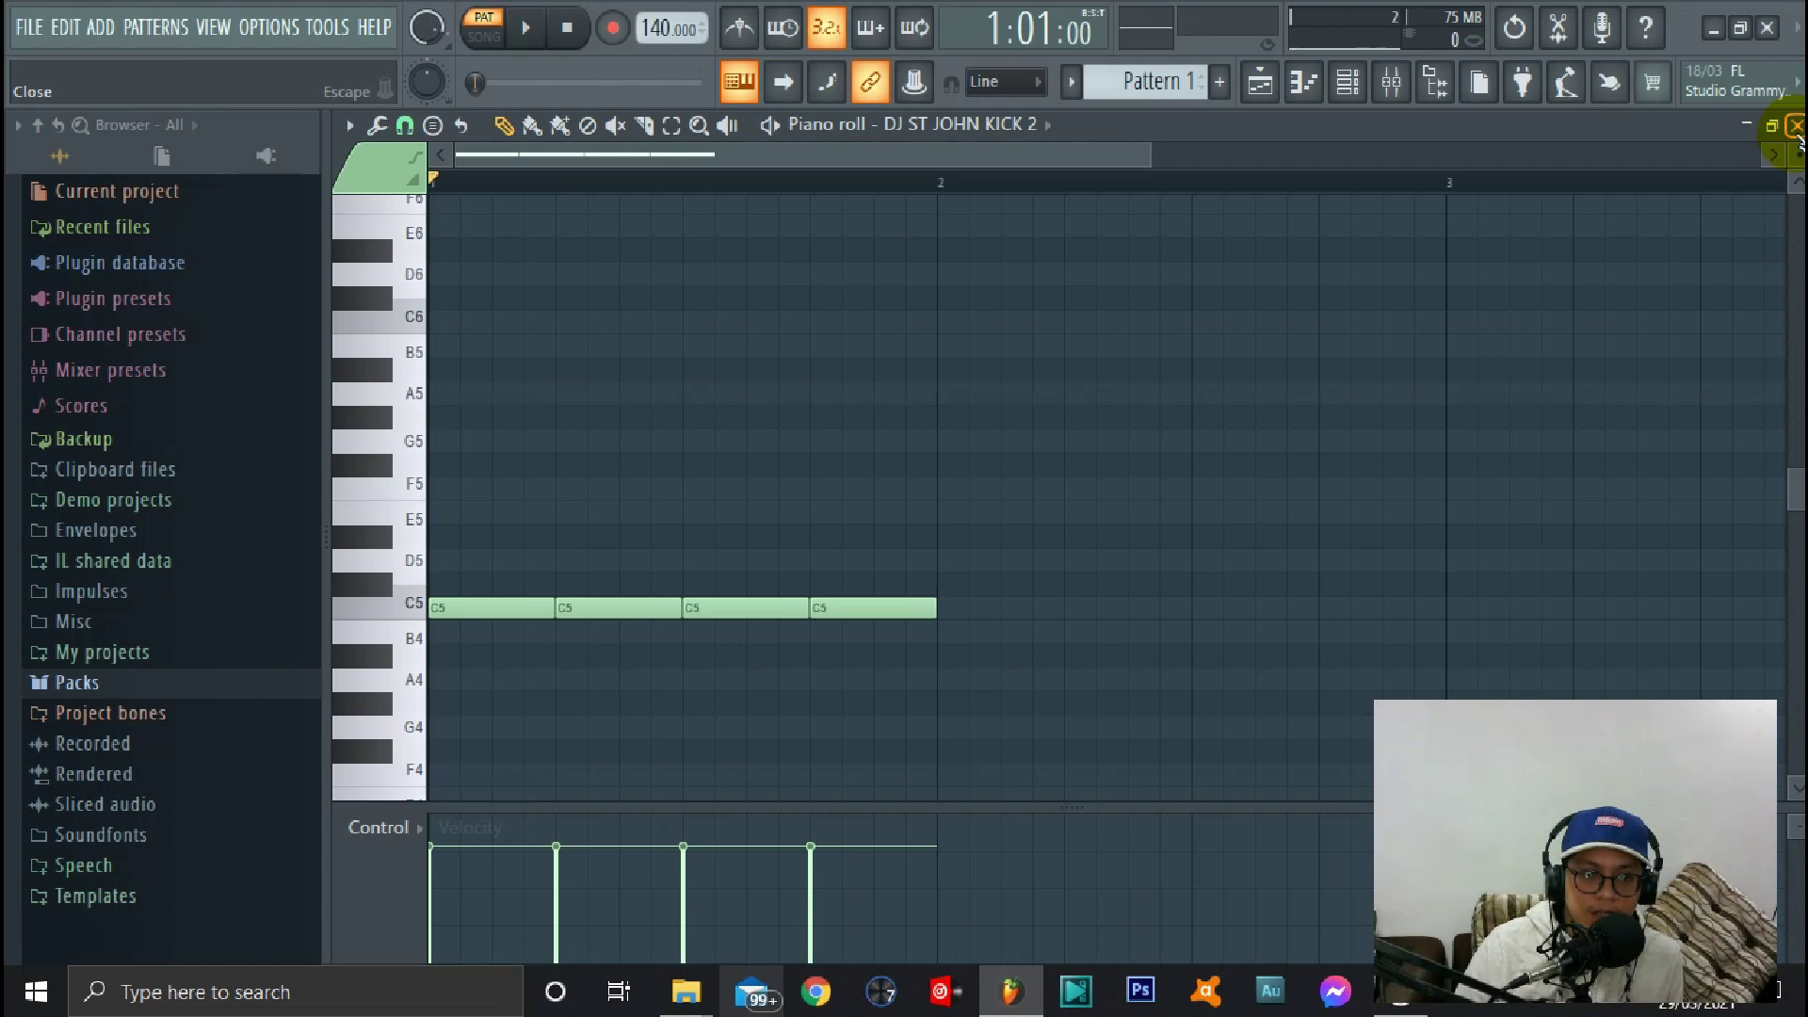
click(1795, 128)
click(525, 30)
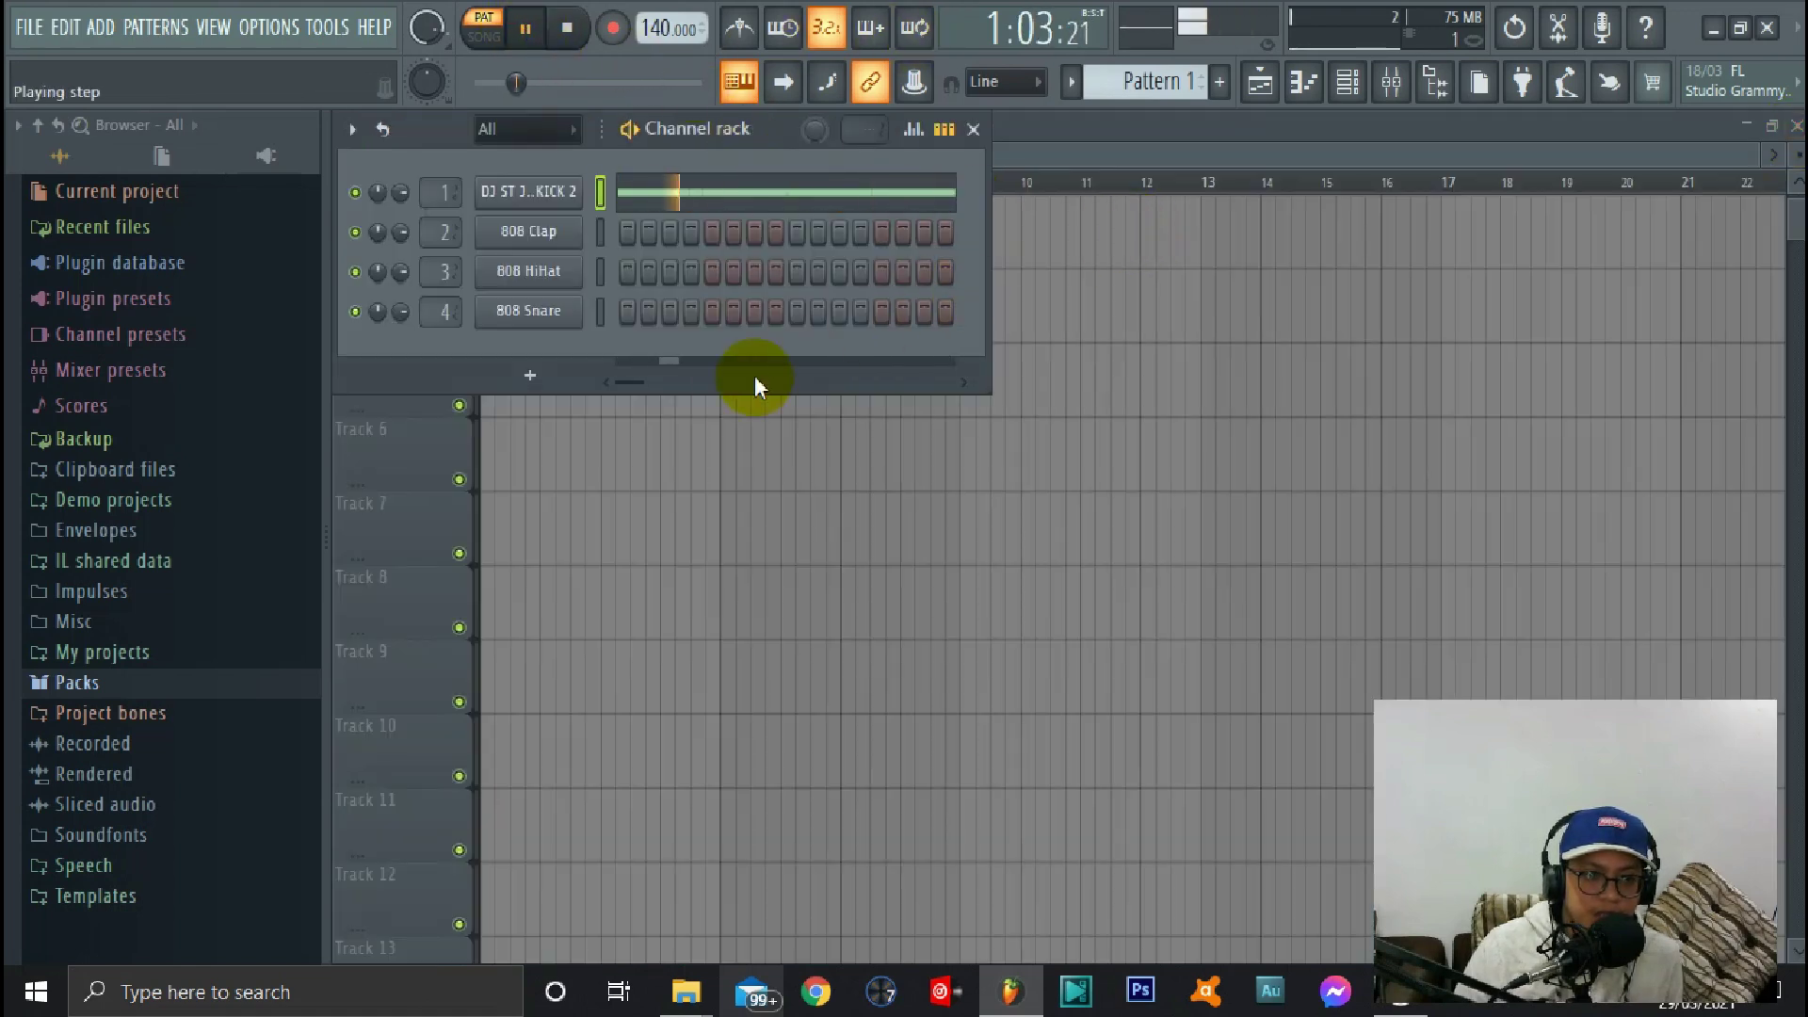
Stop playback and hide the channel rack to reveal the playlist
key(space)
key(F6)
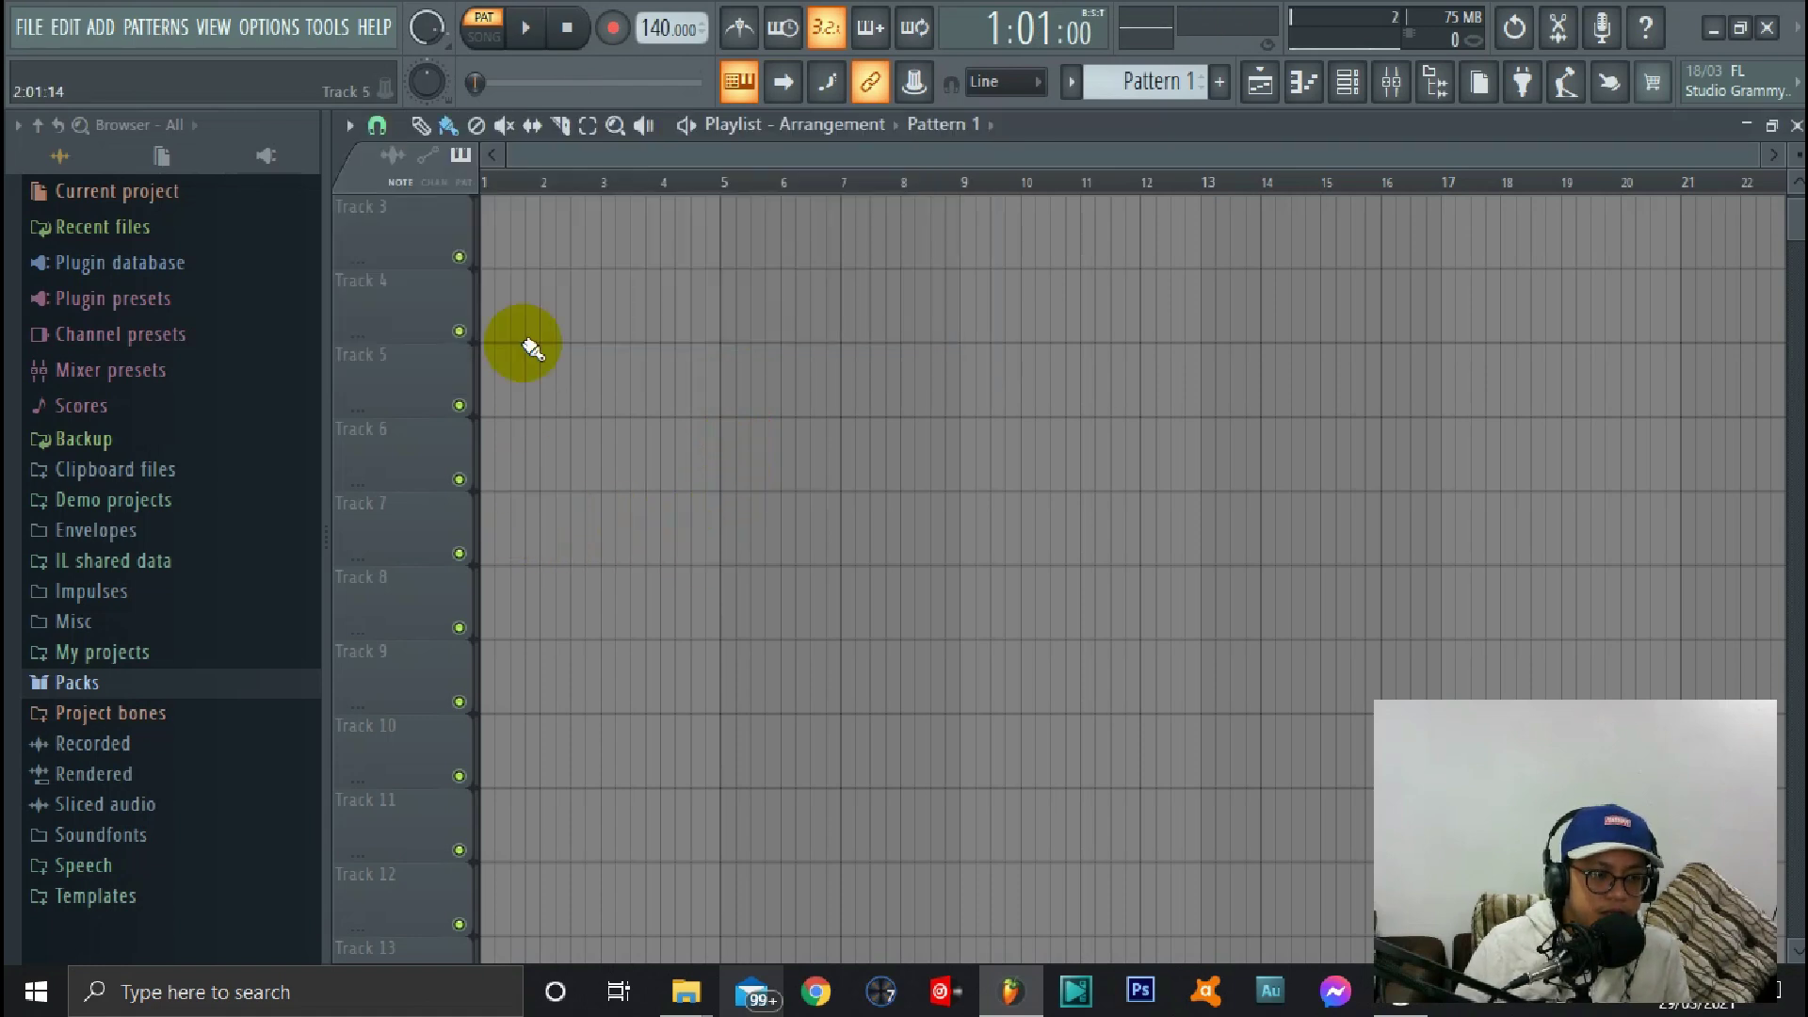
click(1347, 83)
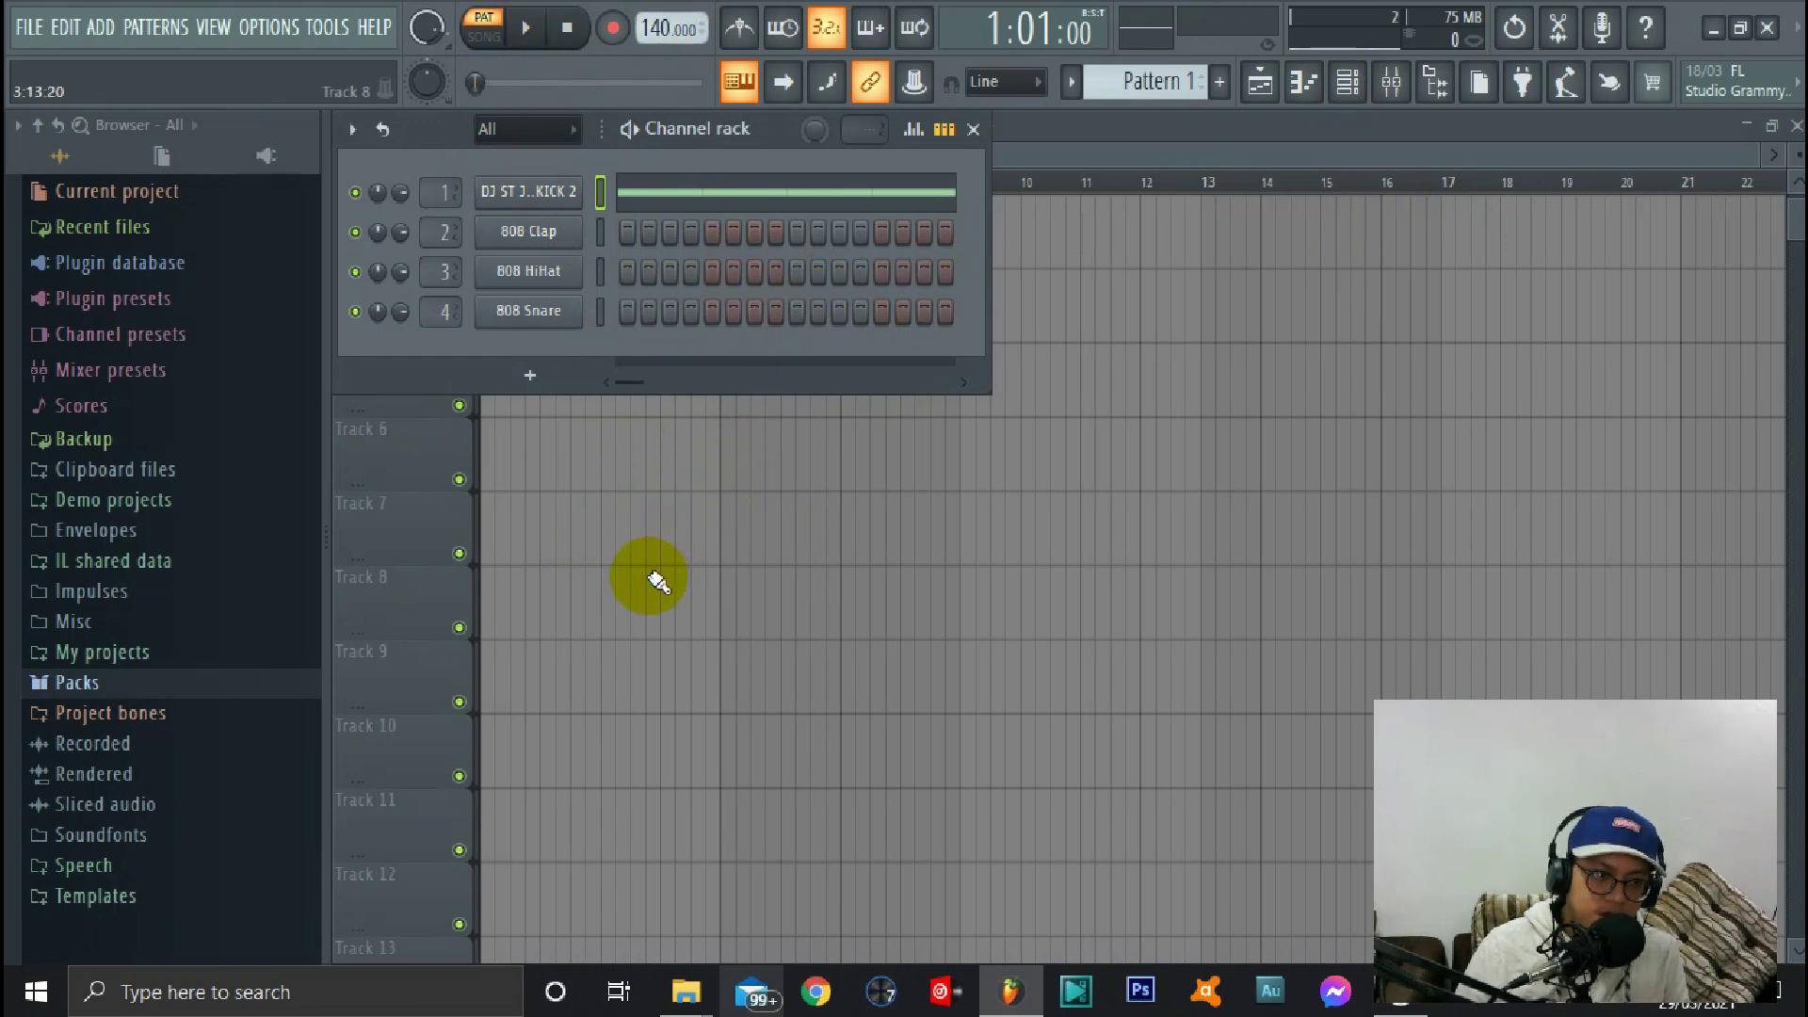
key(F6)
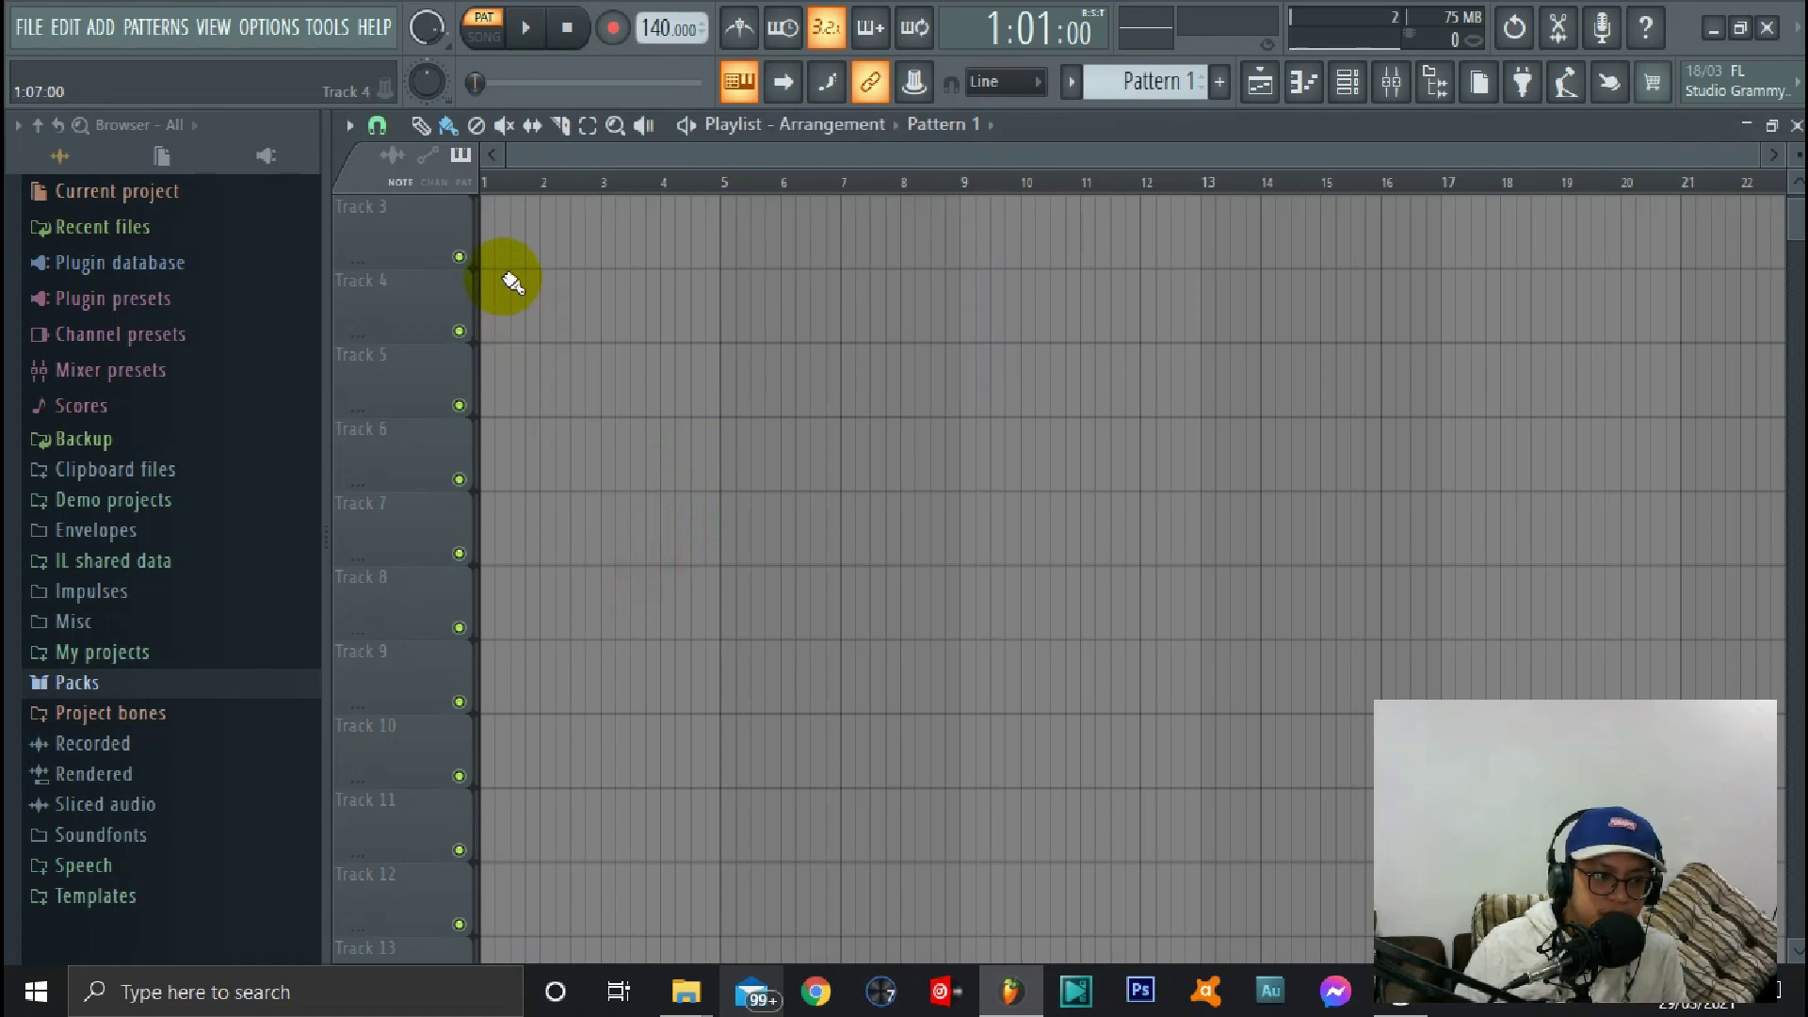
Paint Pattern 1 along Track 3 to bar 22 and play the song back once
mouse_move(498, 256)
mouse_down()
mouse_move(862, 283)
mouse_move(1740, 280)
mouse_up()
scroll(343, 391, up, 2)
key(space)
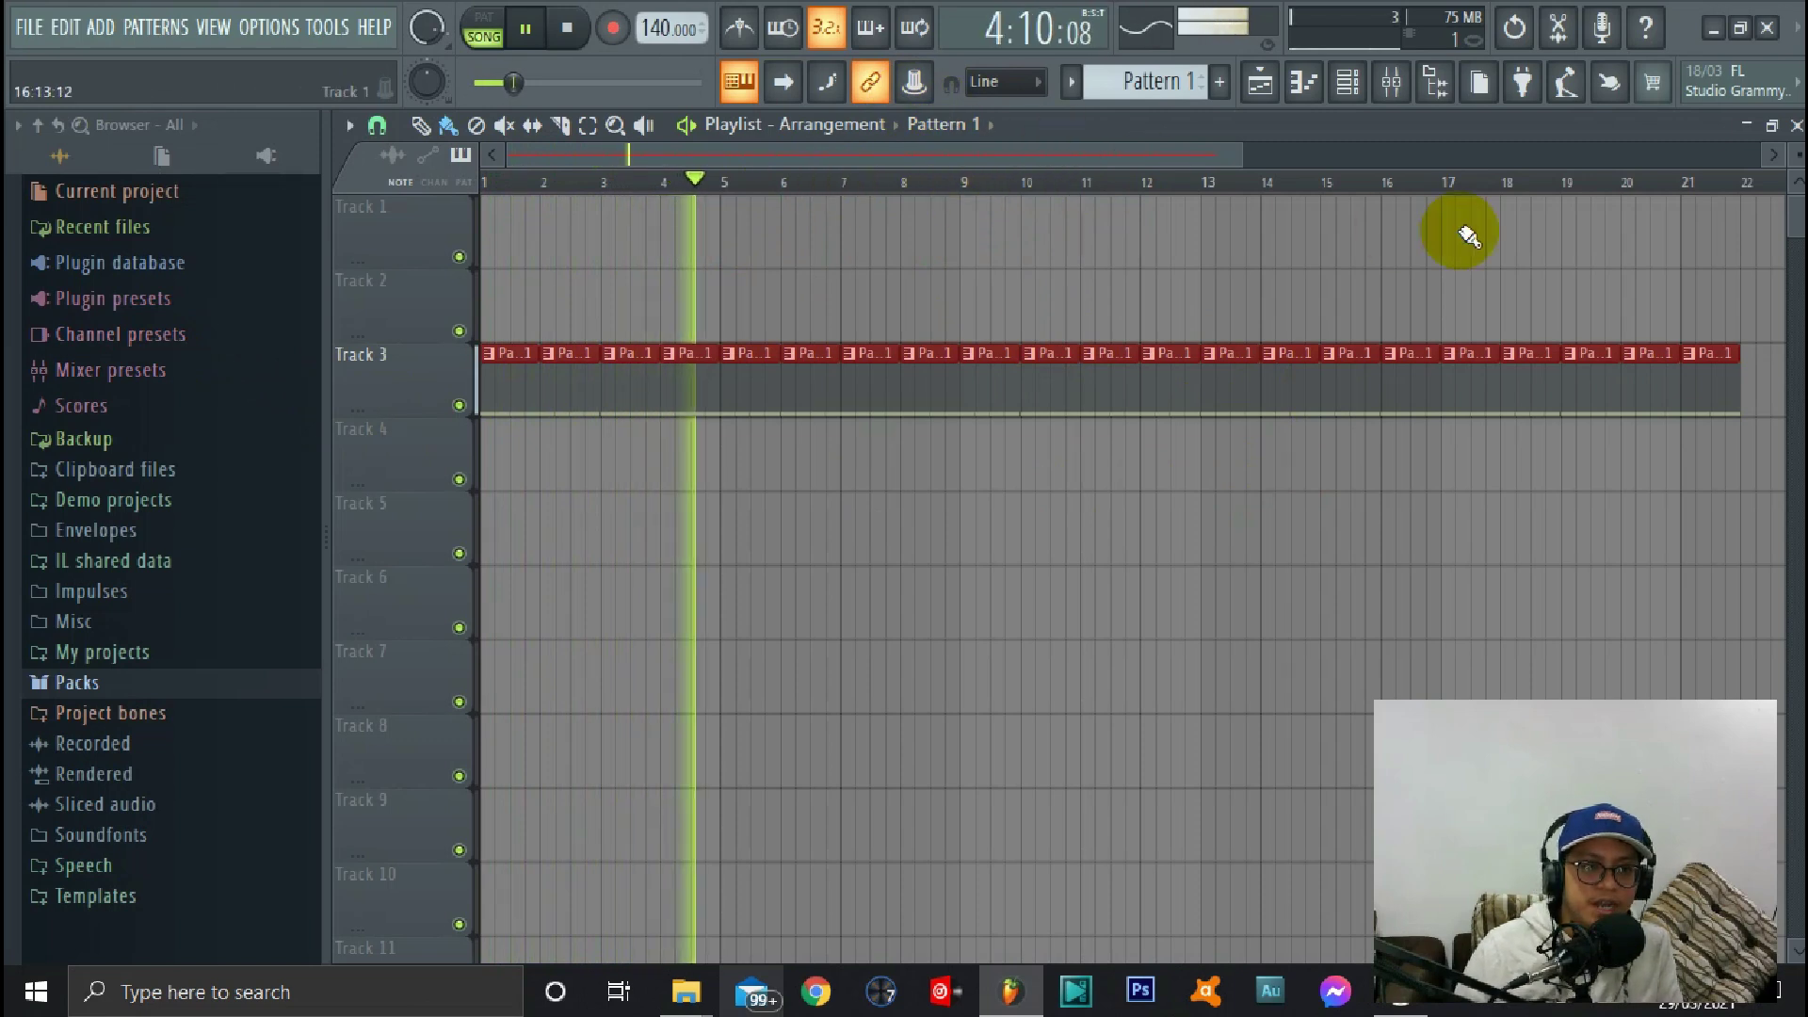
key(space)
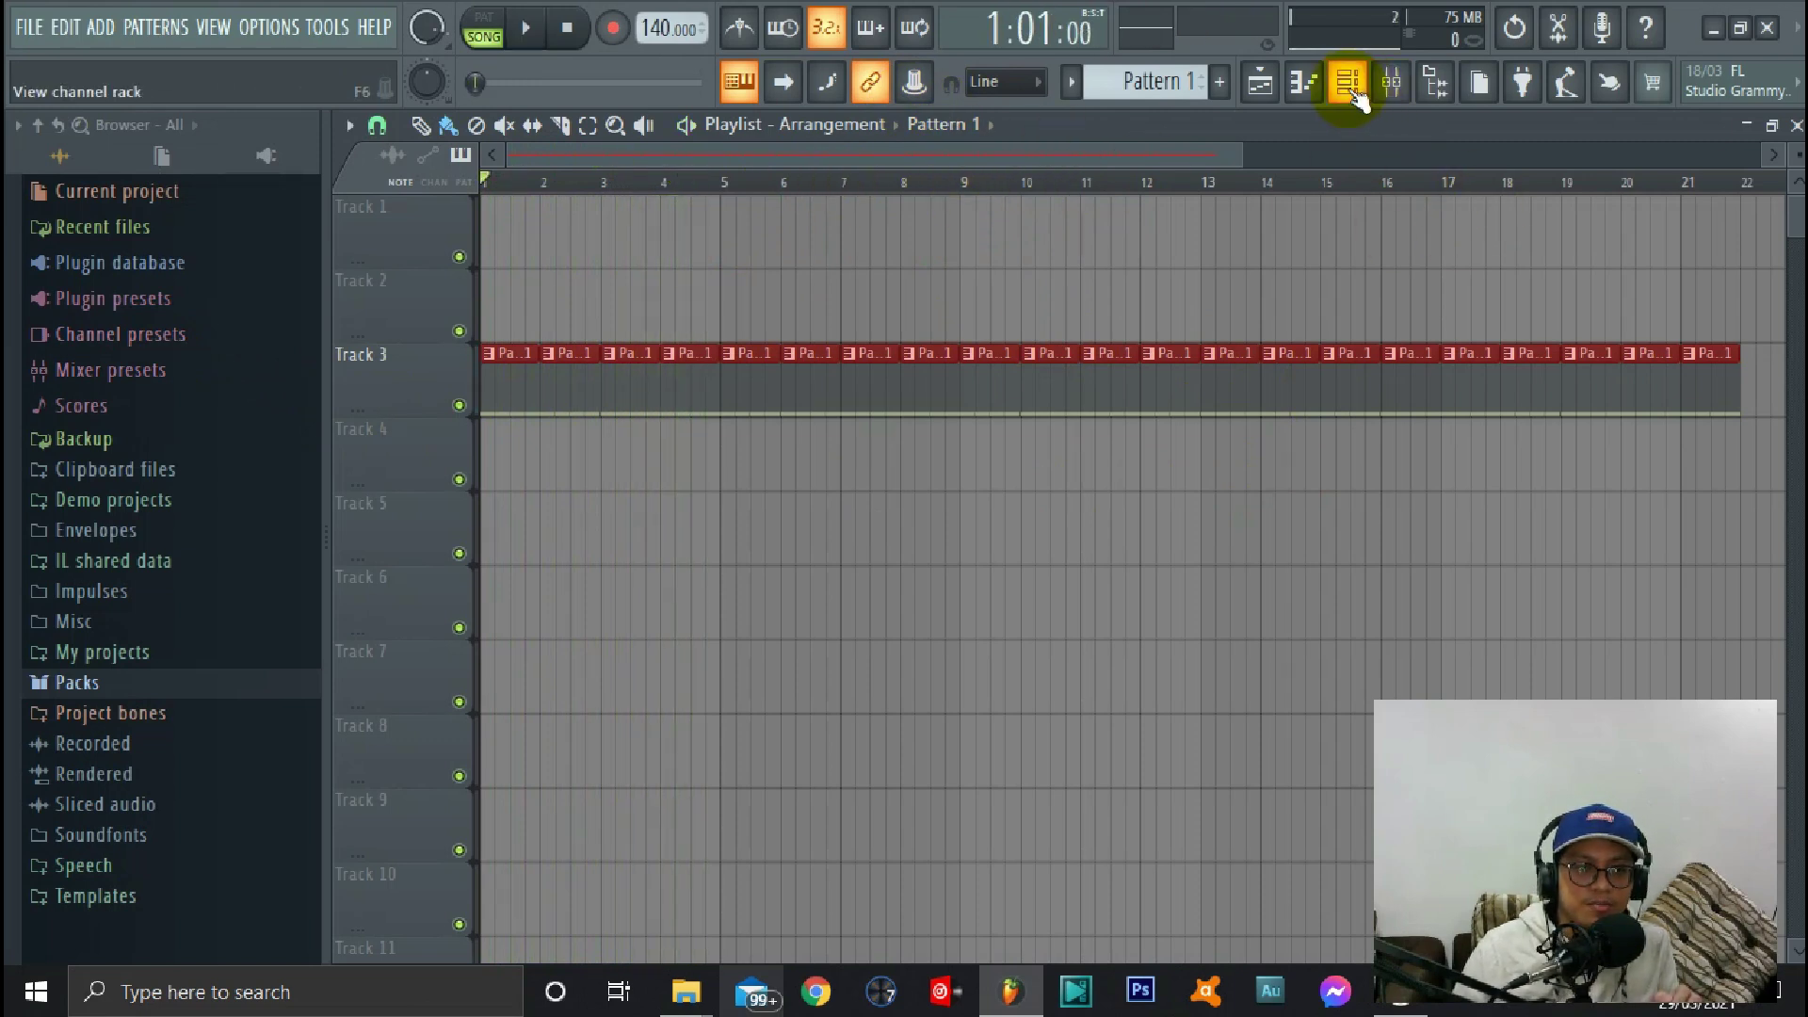
click(1348, 85)
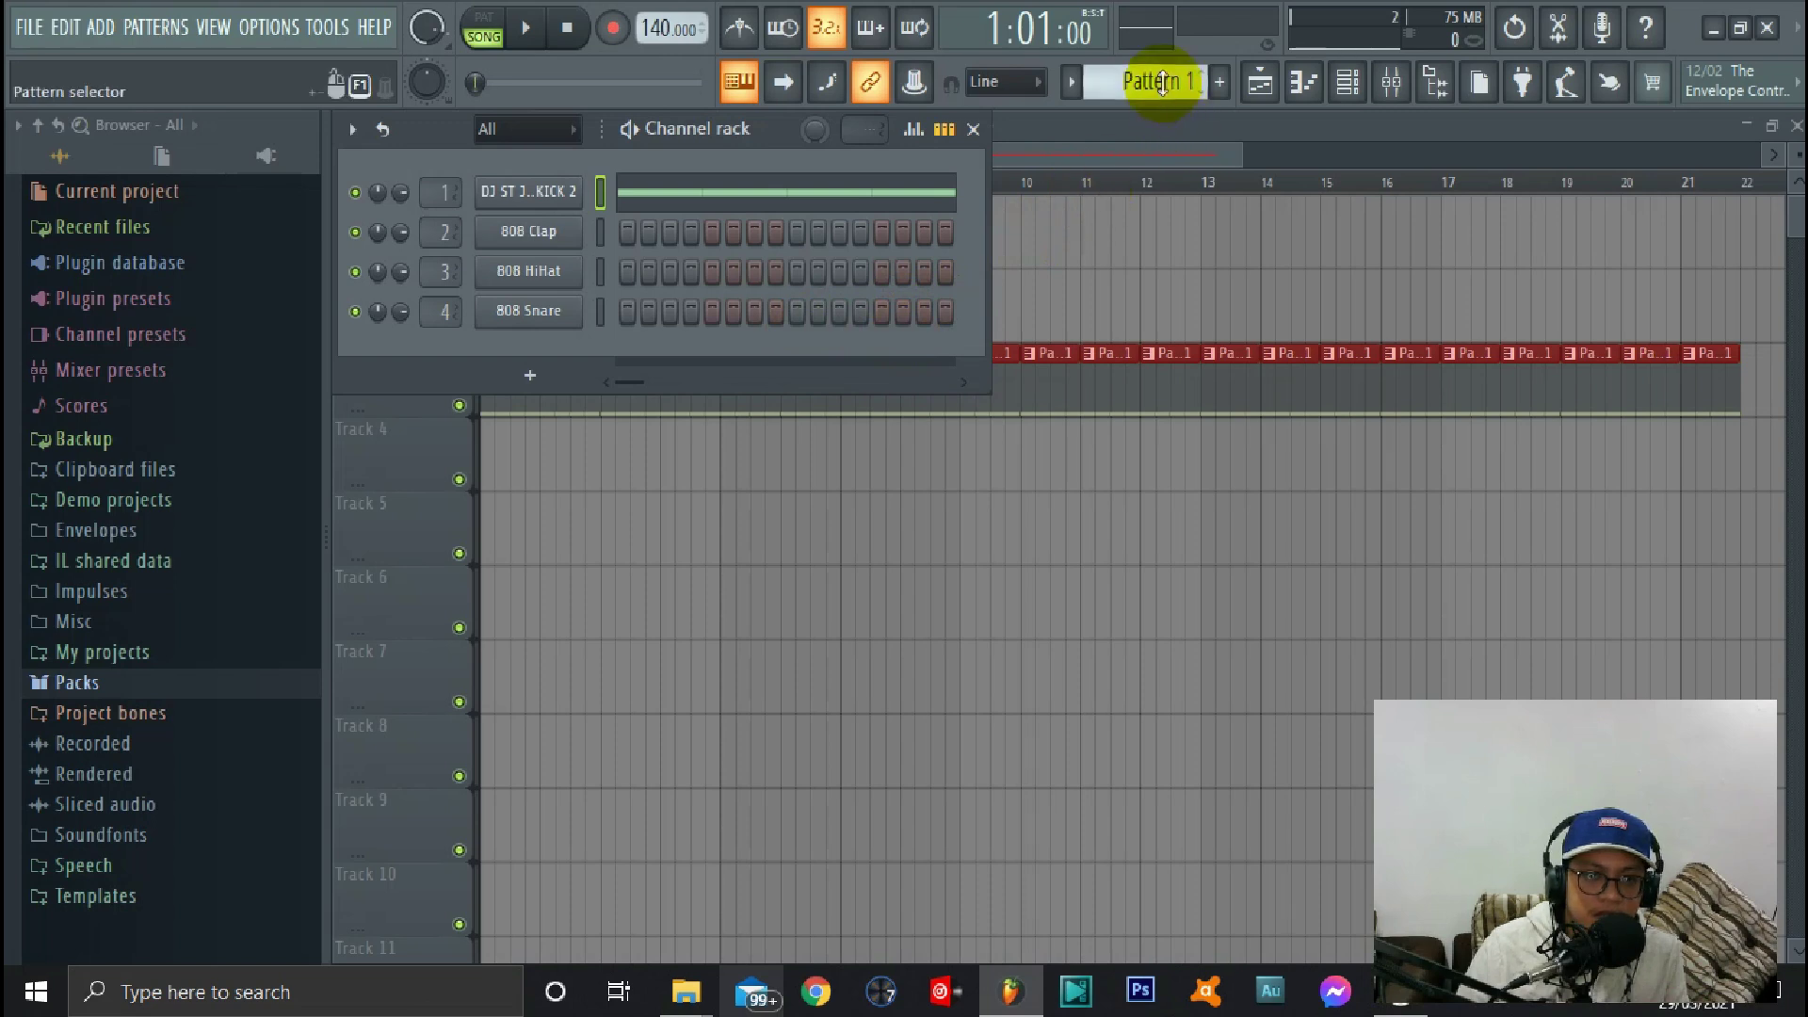
scroll(1150, 96, up, 1)
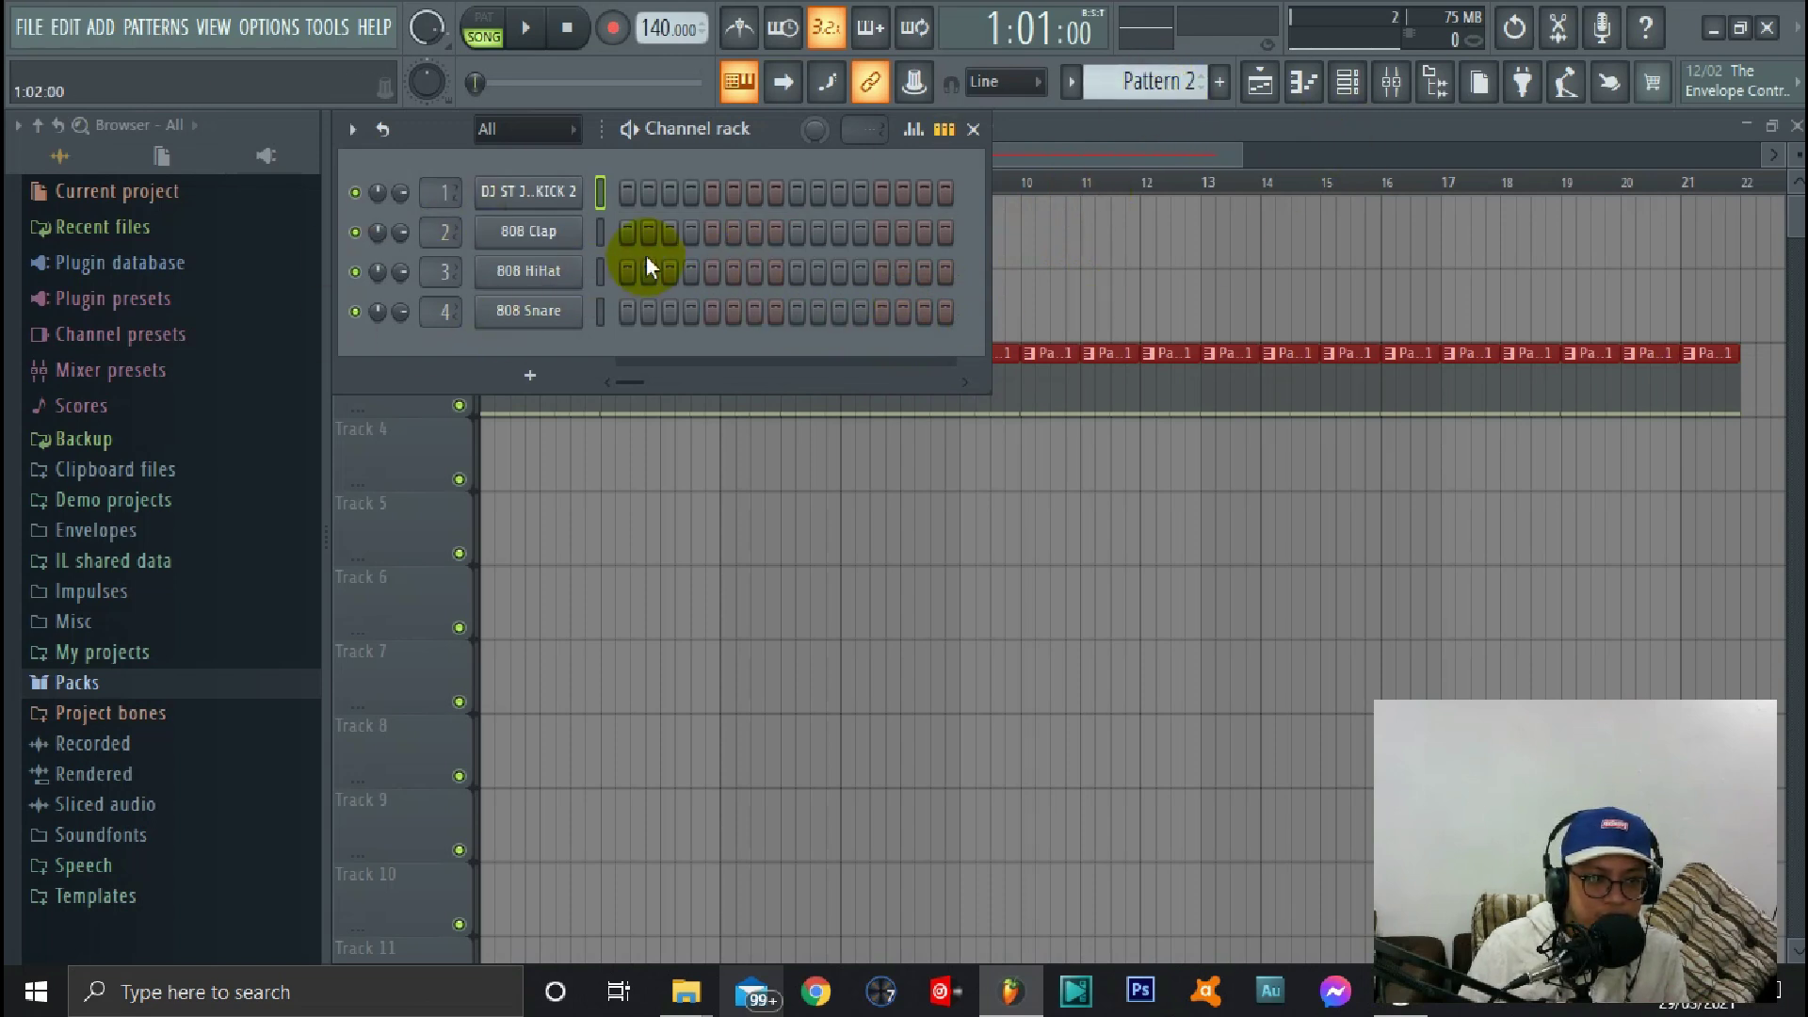
Expand and collapse the browser's Channel presets and 3x Osc folders
click(242, 340)
scroll(240, 565, down, 3)
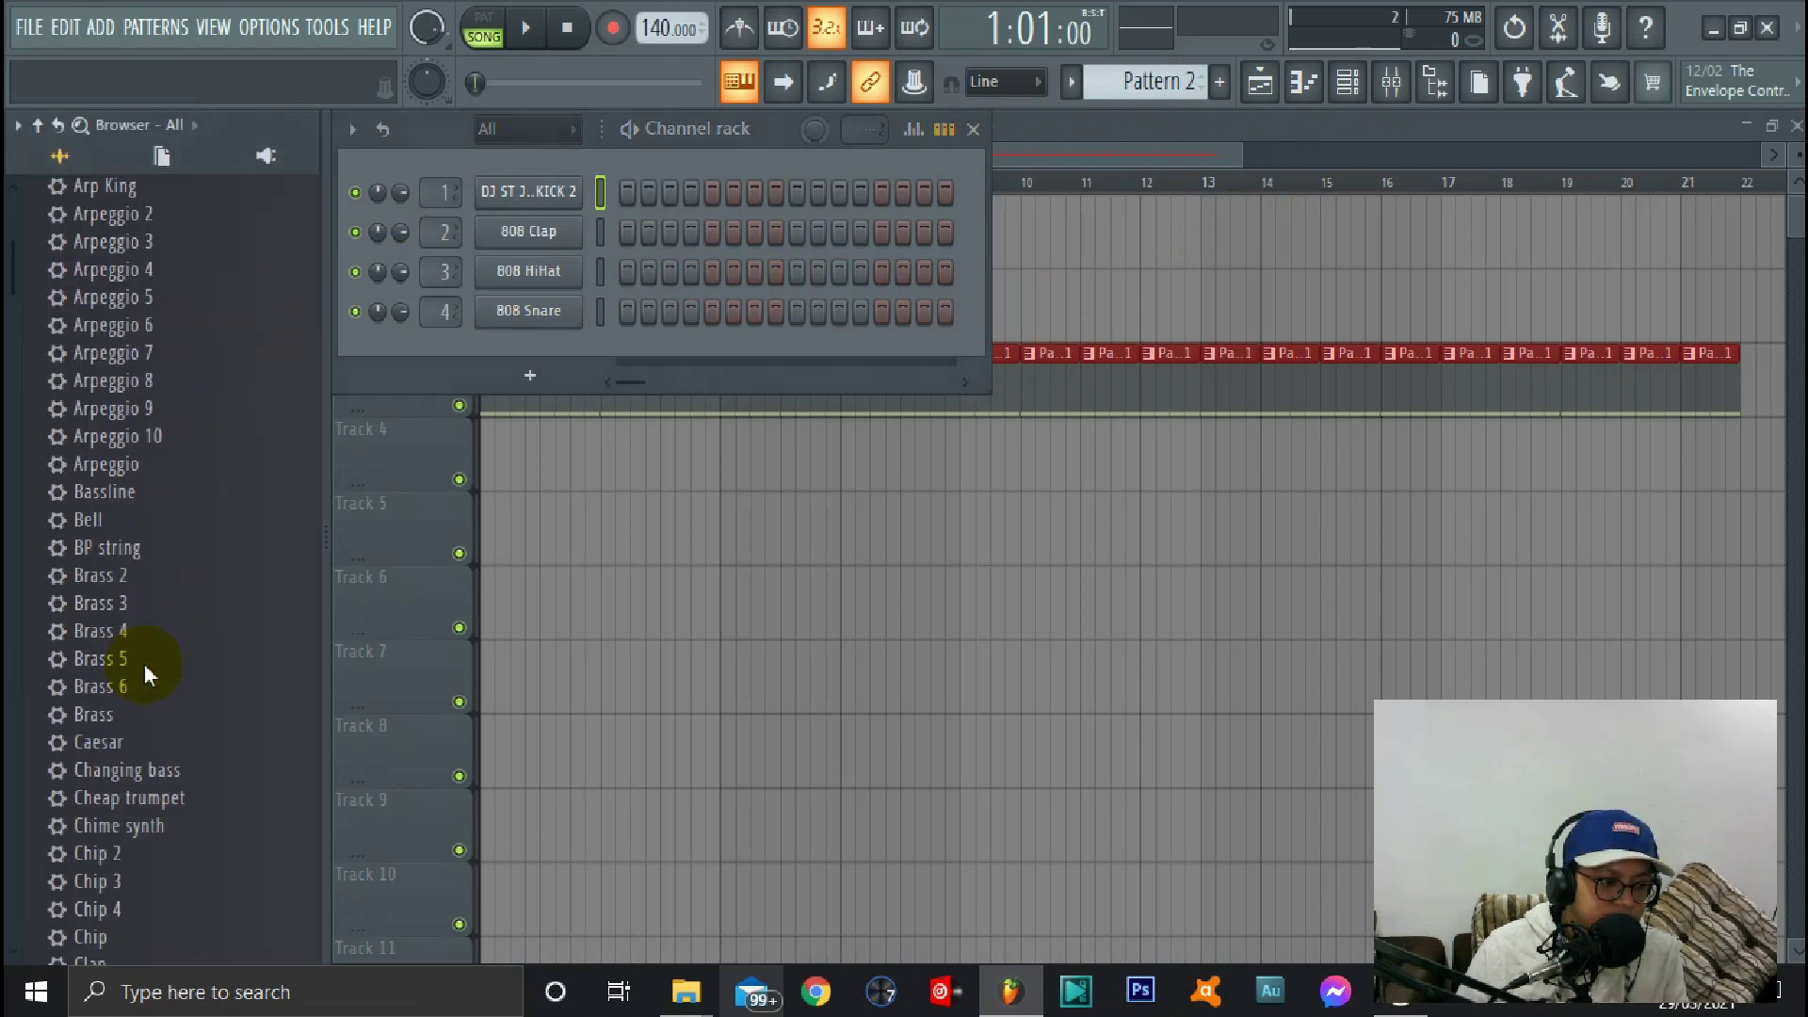
scroll(197, 673, down, 7)
scroll(144, 670, down, 1)
scroll(156, 676, up, 2)
scroll(193, 377, up, 2)
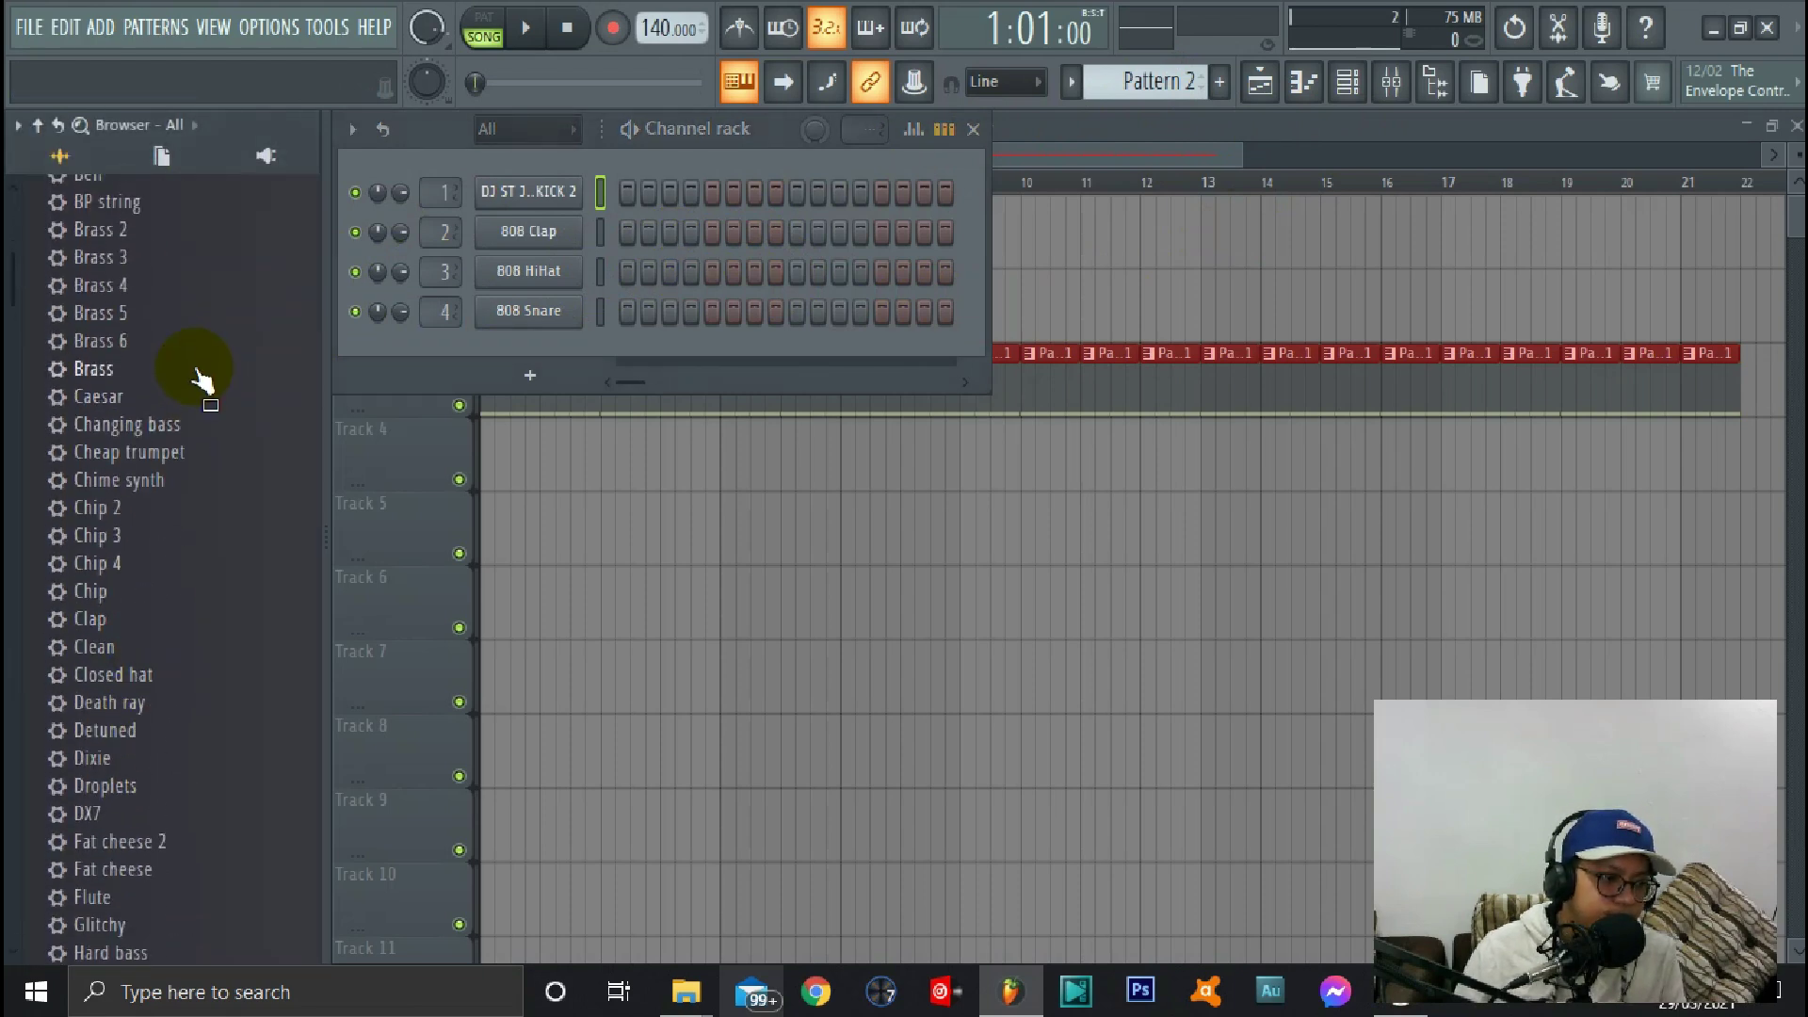
scroll(149, 695, up, 5)
scroll(194, 558, up, 3)
click(185, 335)
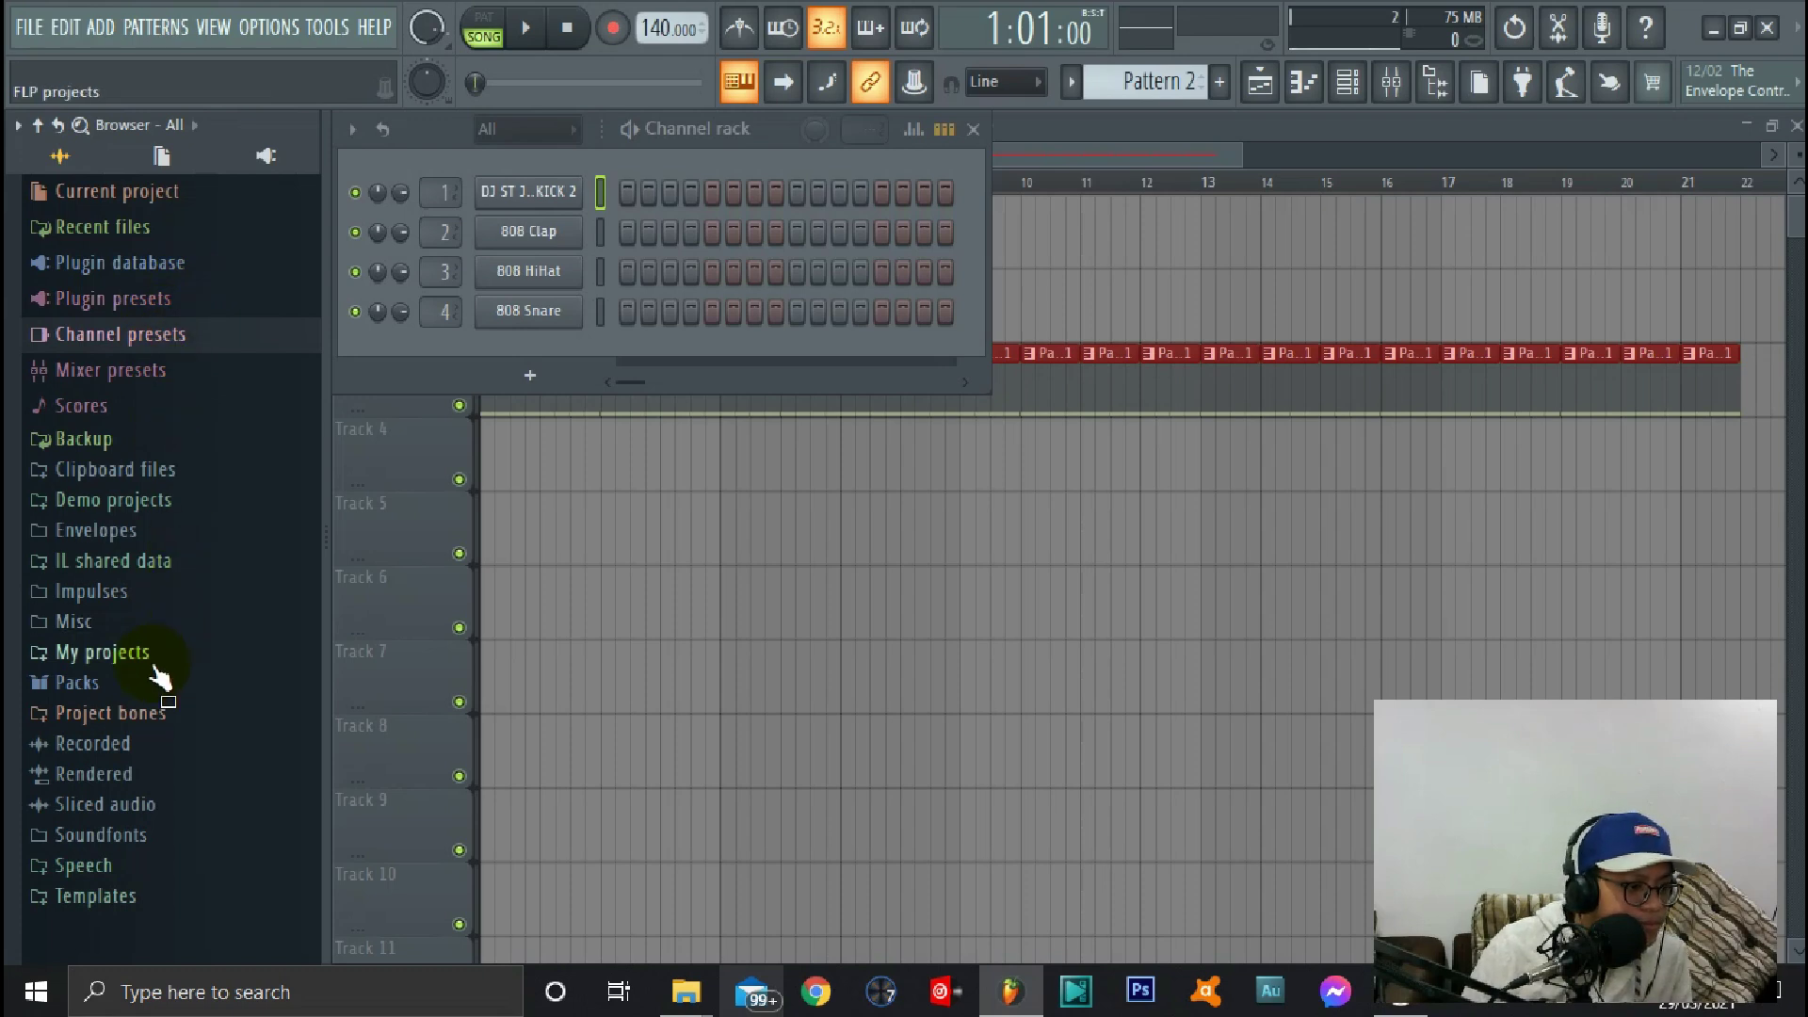
click(152, 339)
scroll(228, 523, down, 5)
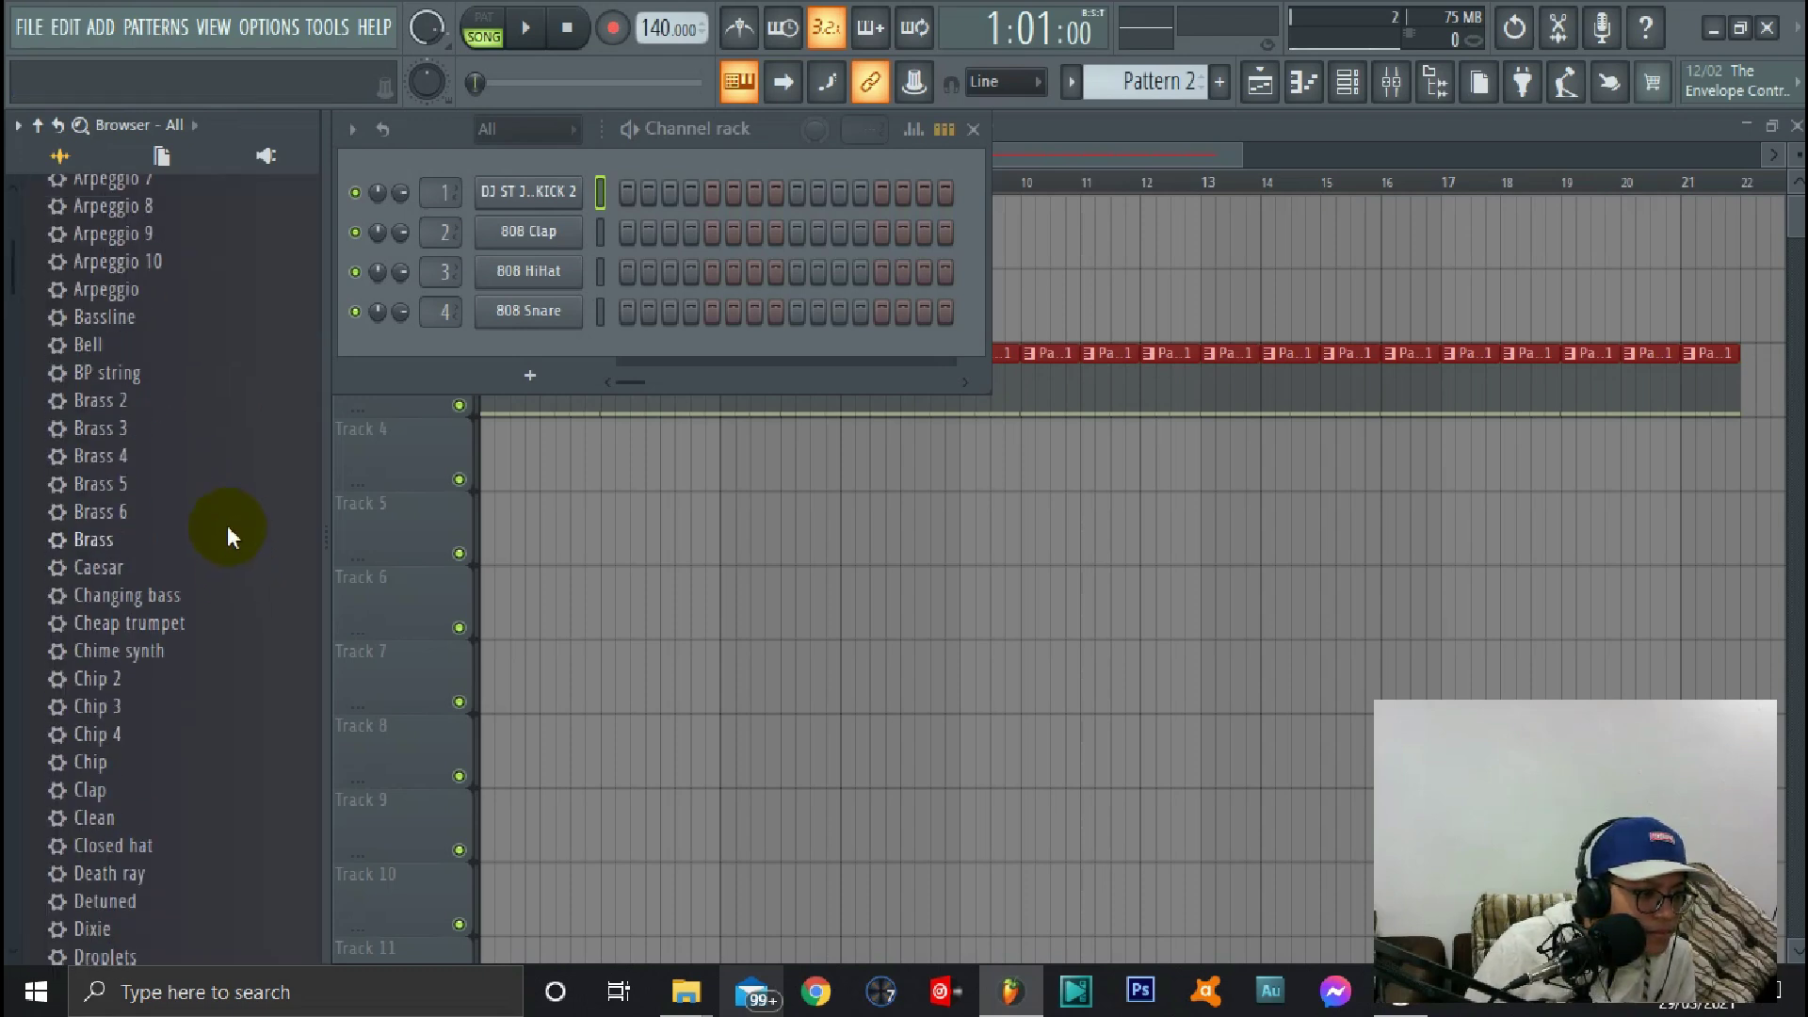
scroll(230, 531, down, 5)
scroll(234, 536, down, 5)
scroll(234, 537, down, 5)
scroll(235, 526, down, 5)
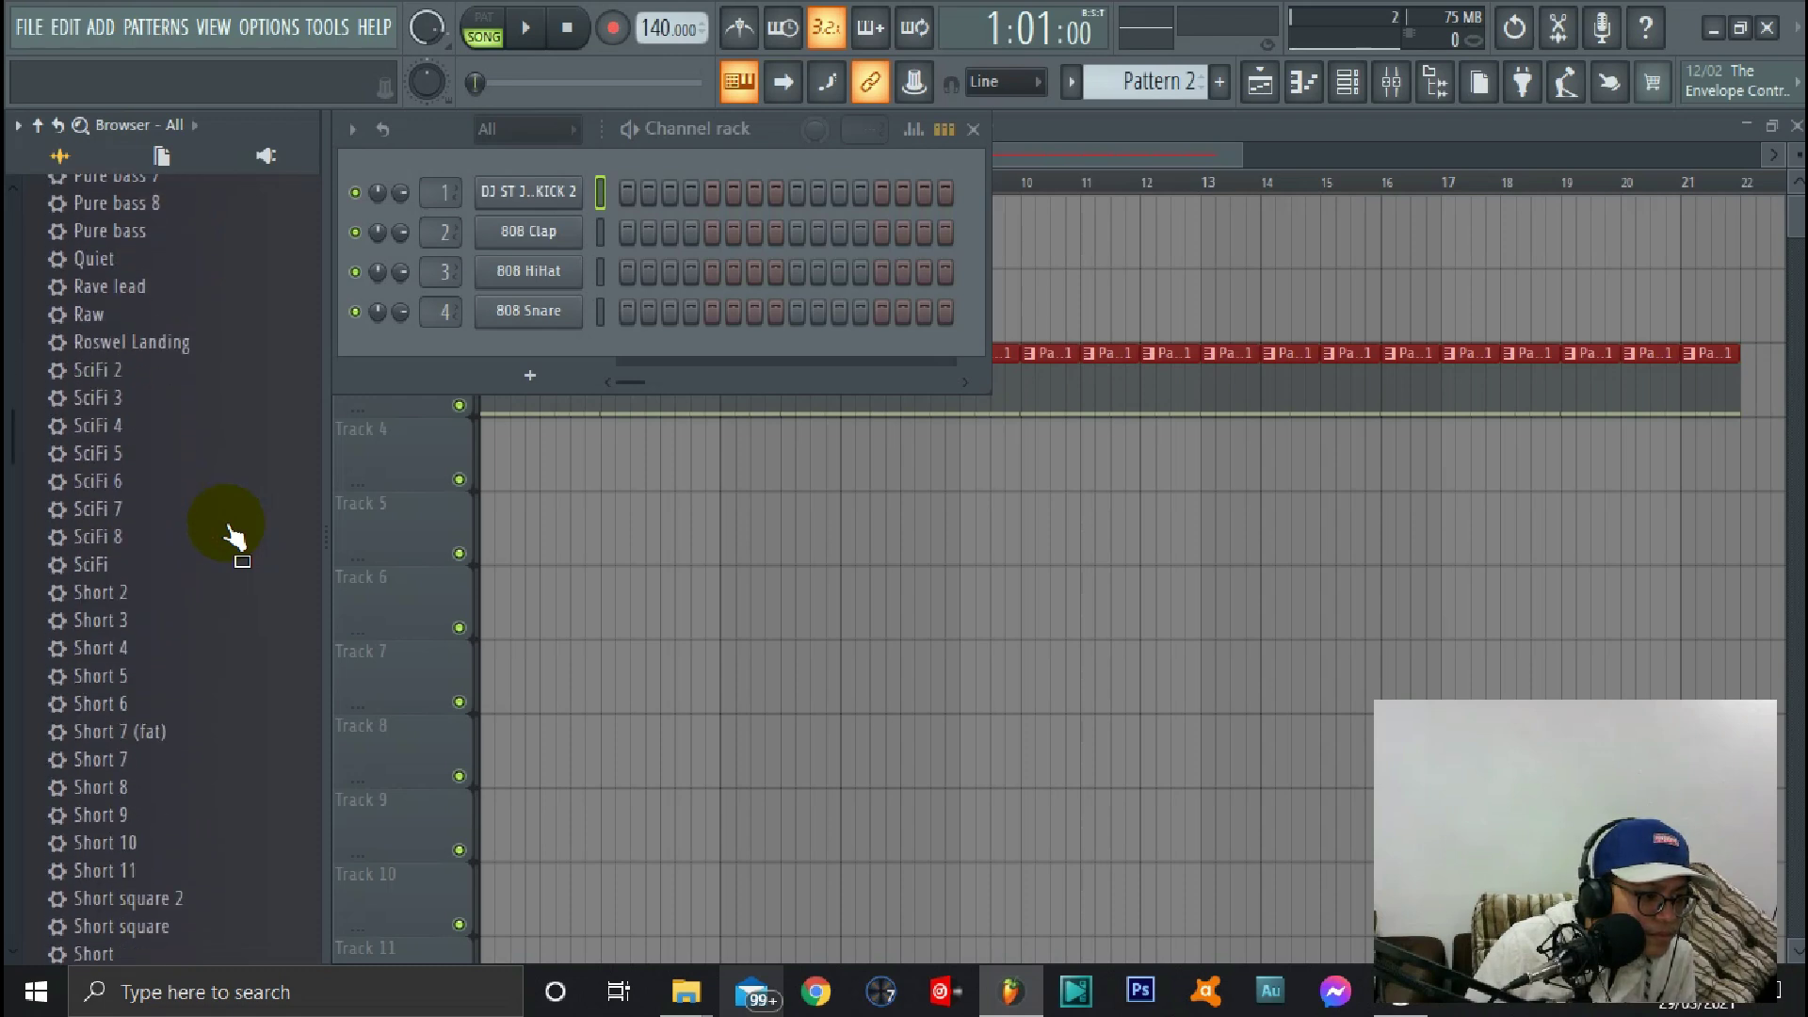
scroll(234, 533, down, 5)
scroll(230, 524, down, 5)
scroll(226, 499, up, 3)
scroll(226, 495, up, 5)
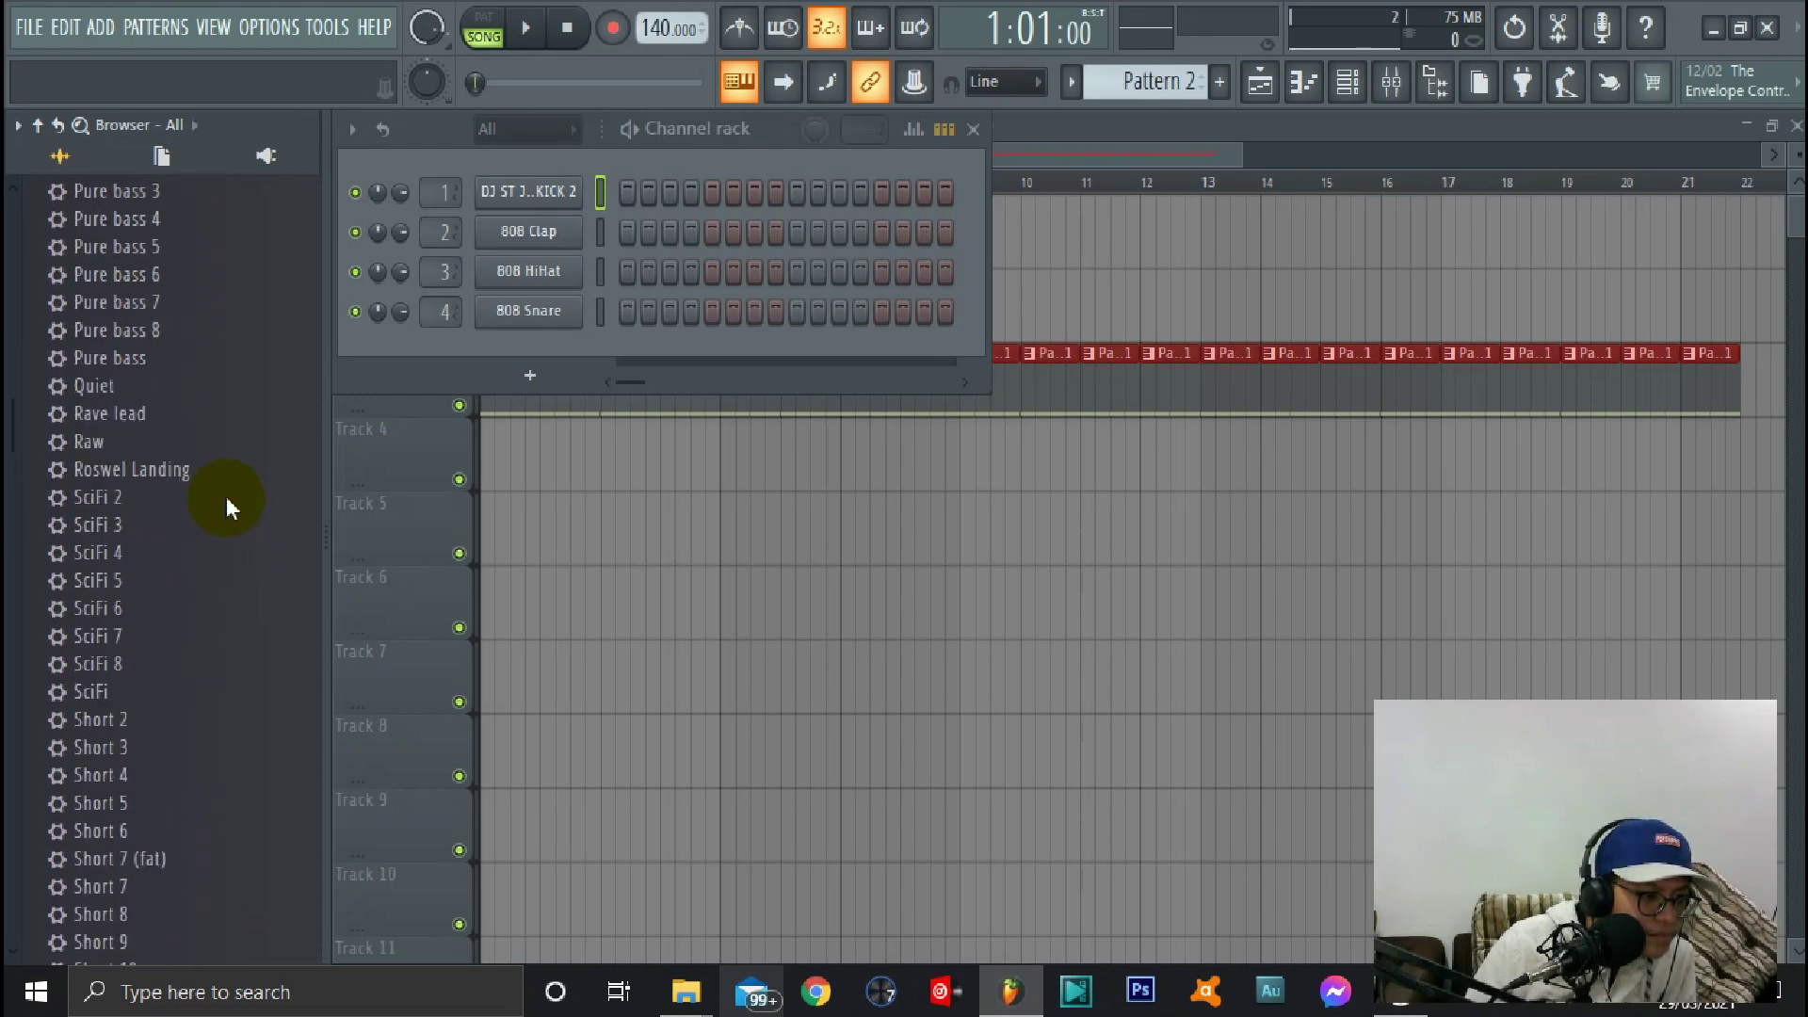
scroll(227, 495, up, 5)
scroll(227, 496, up, 10)
scroll(226, 496, up, 5)
scroll(231, 504, up, 3)
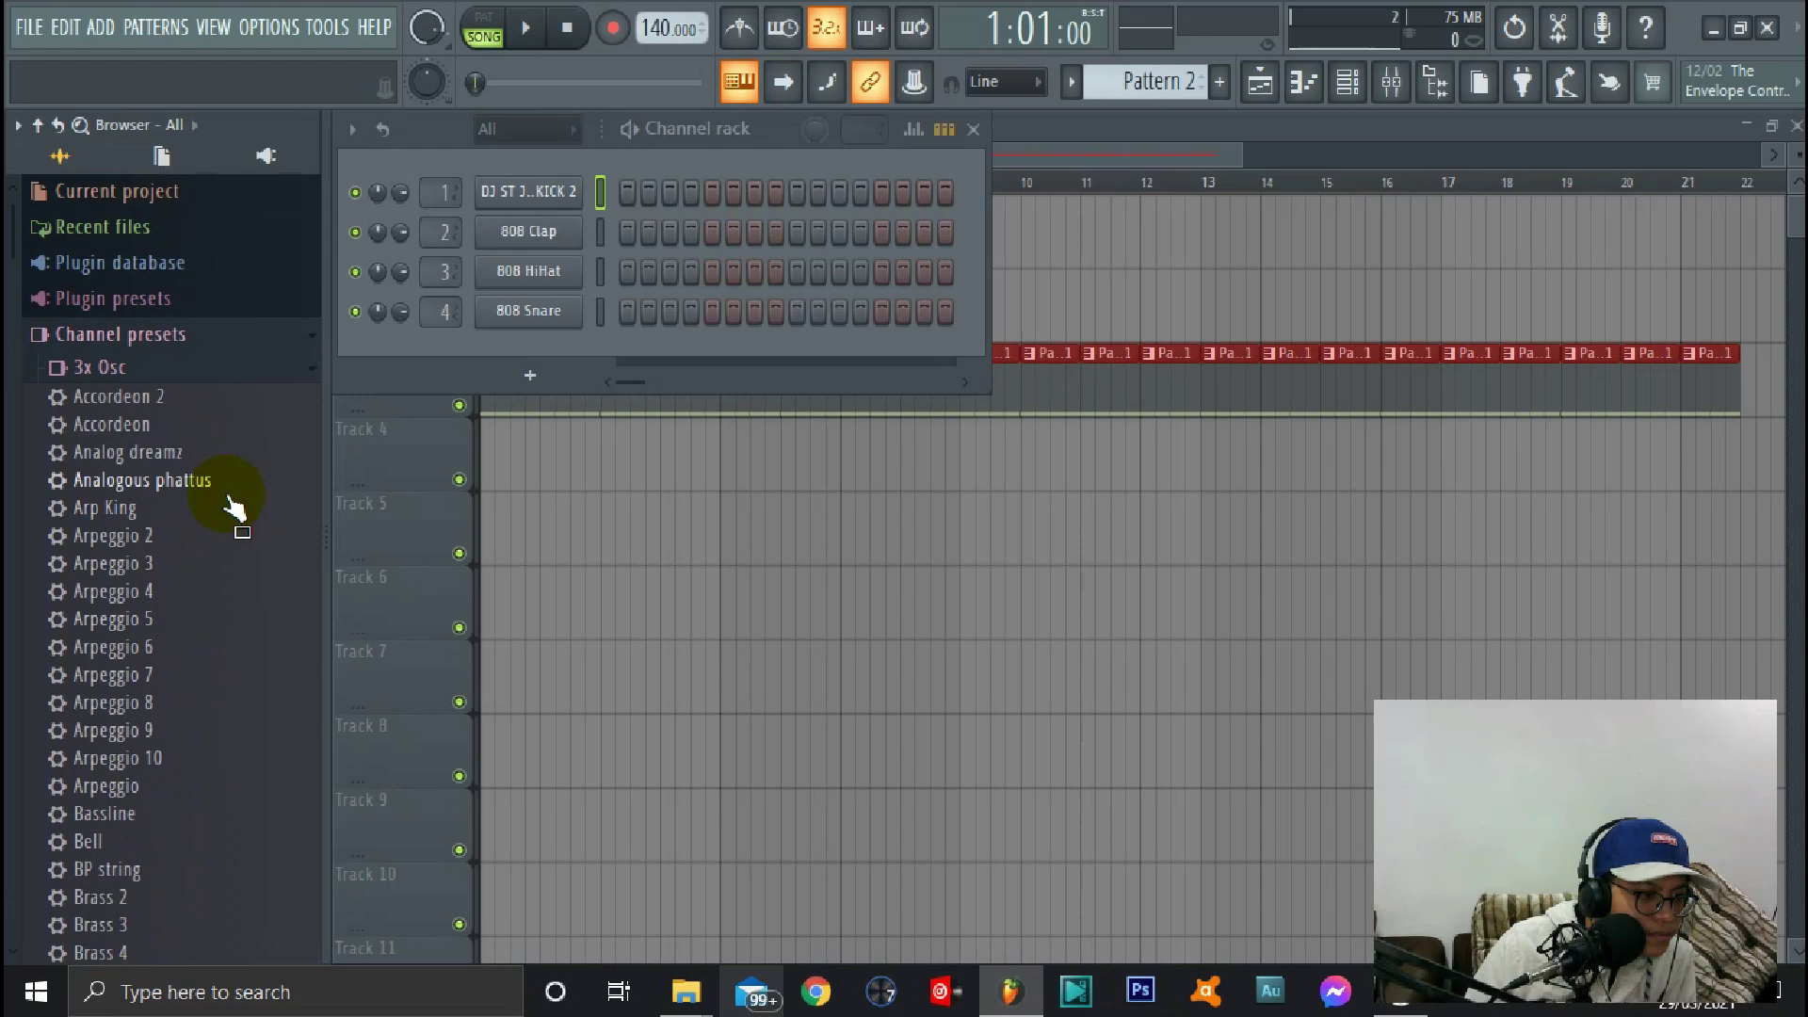
click(110, 369)
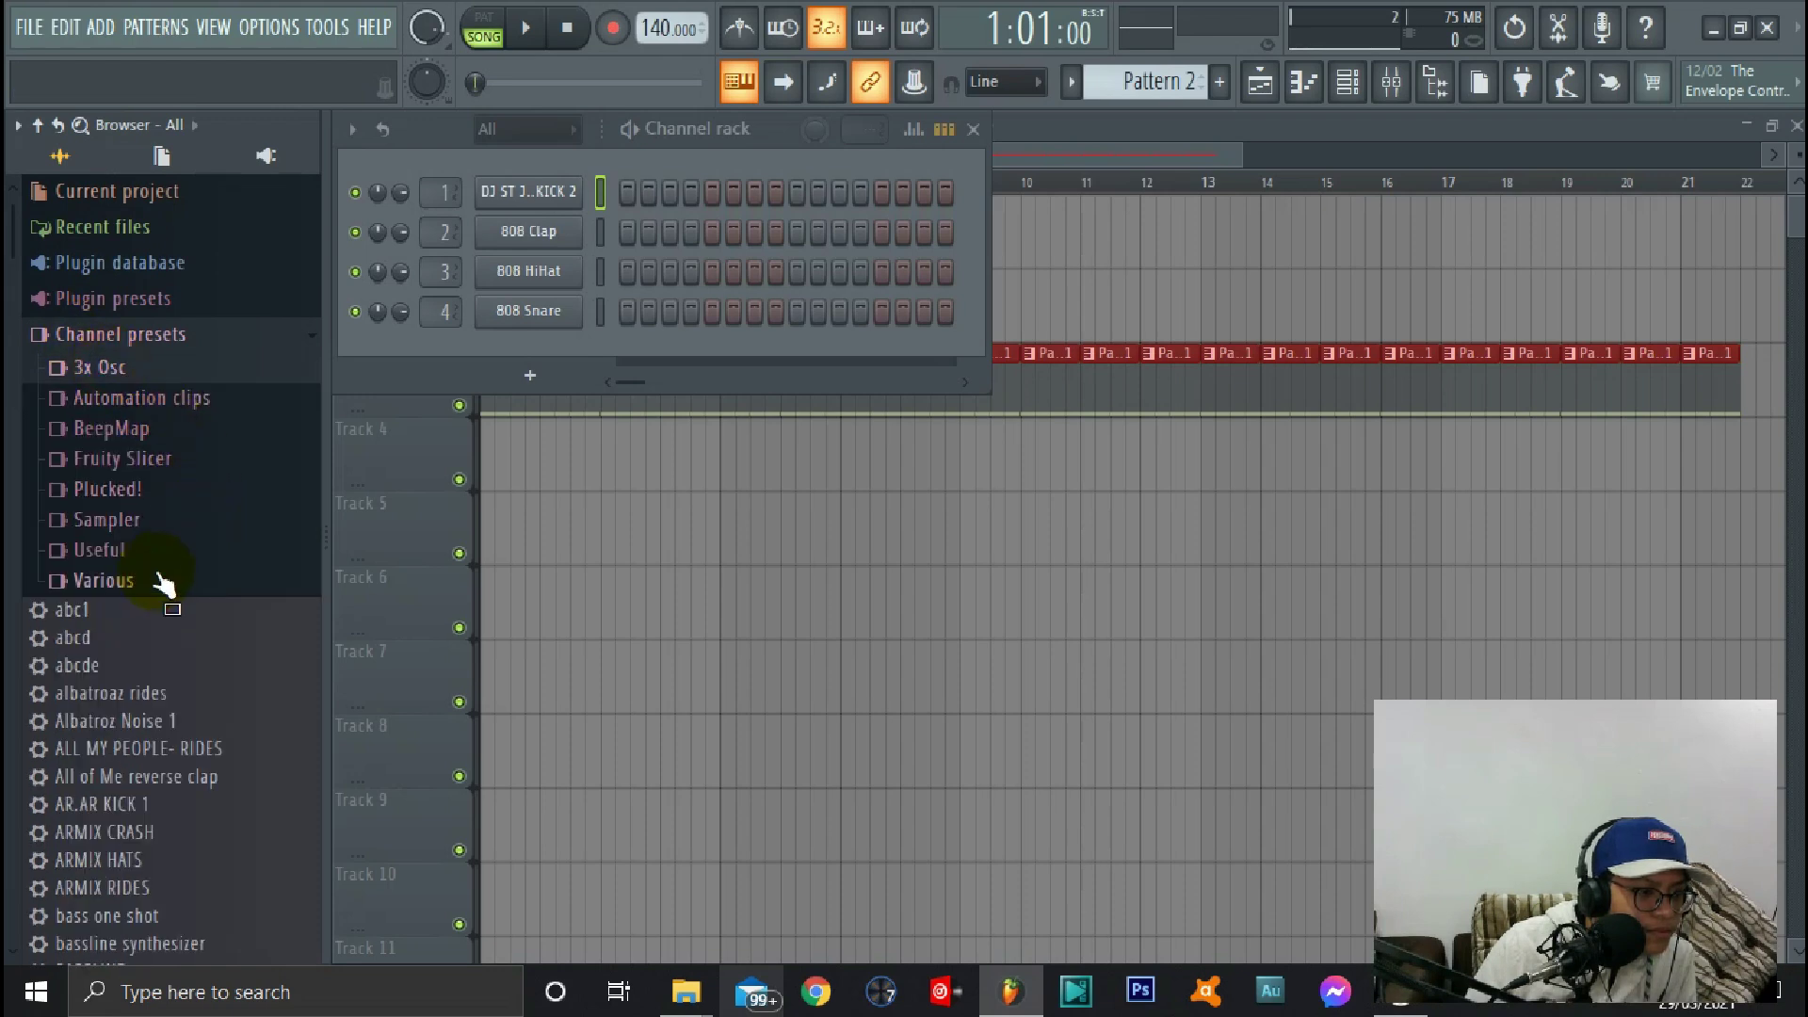
scroll(162, 587, down, 8)
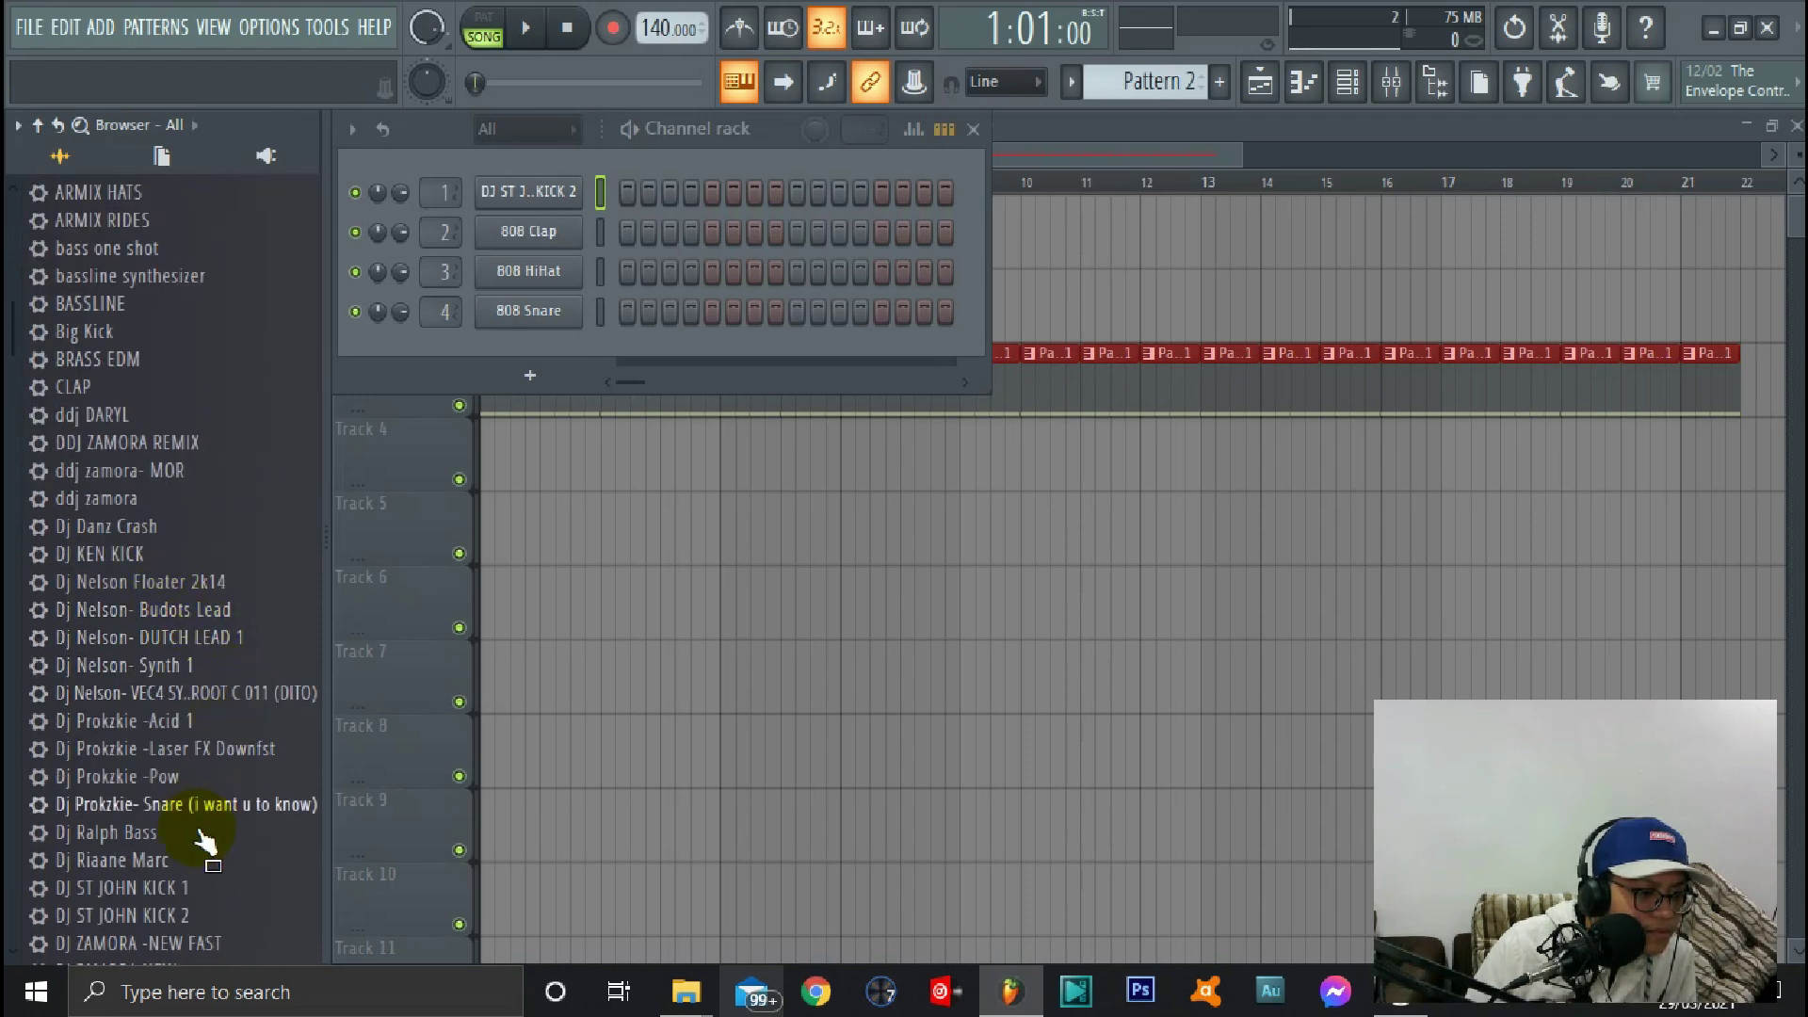
Preview St John Clap 2 and St John Crash 1 from the CLAP folder, then pick Clap 2
click(136, 385)
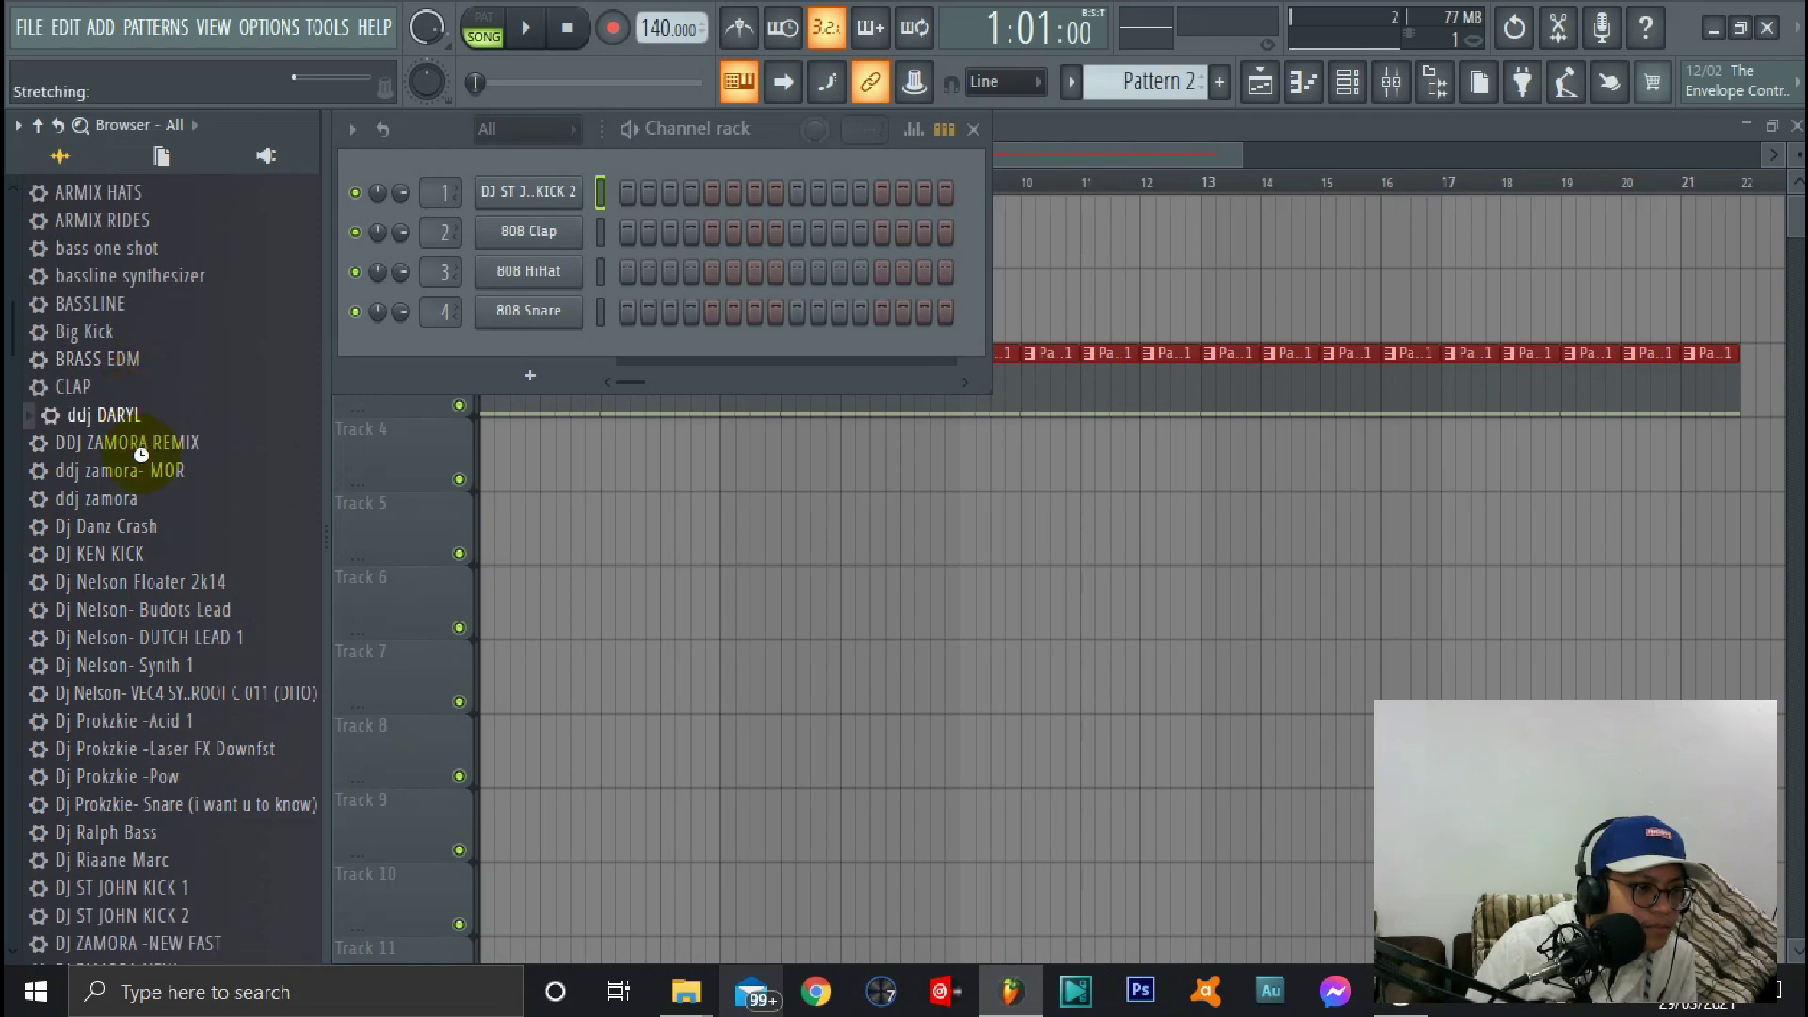
drag(141, 454, 179, 526)
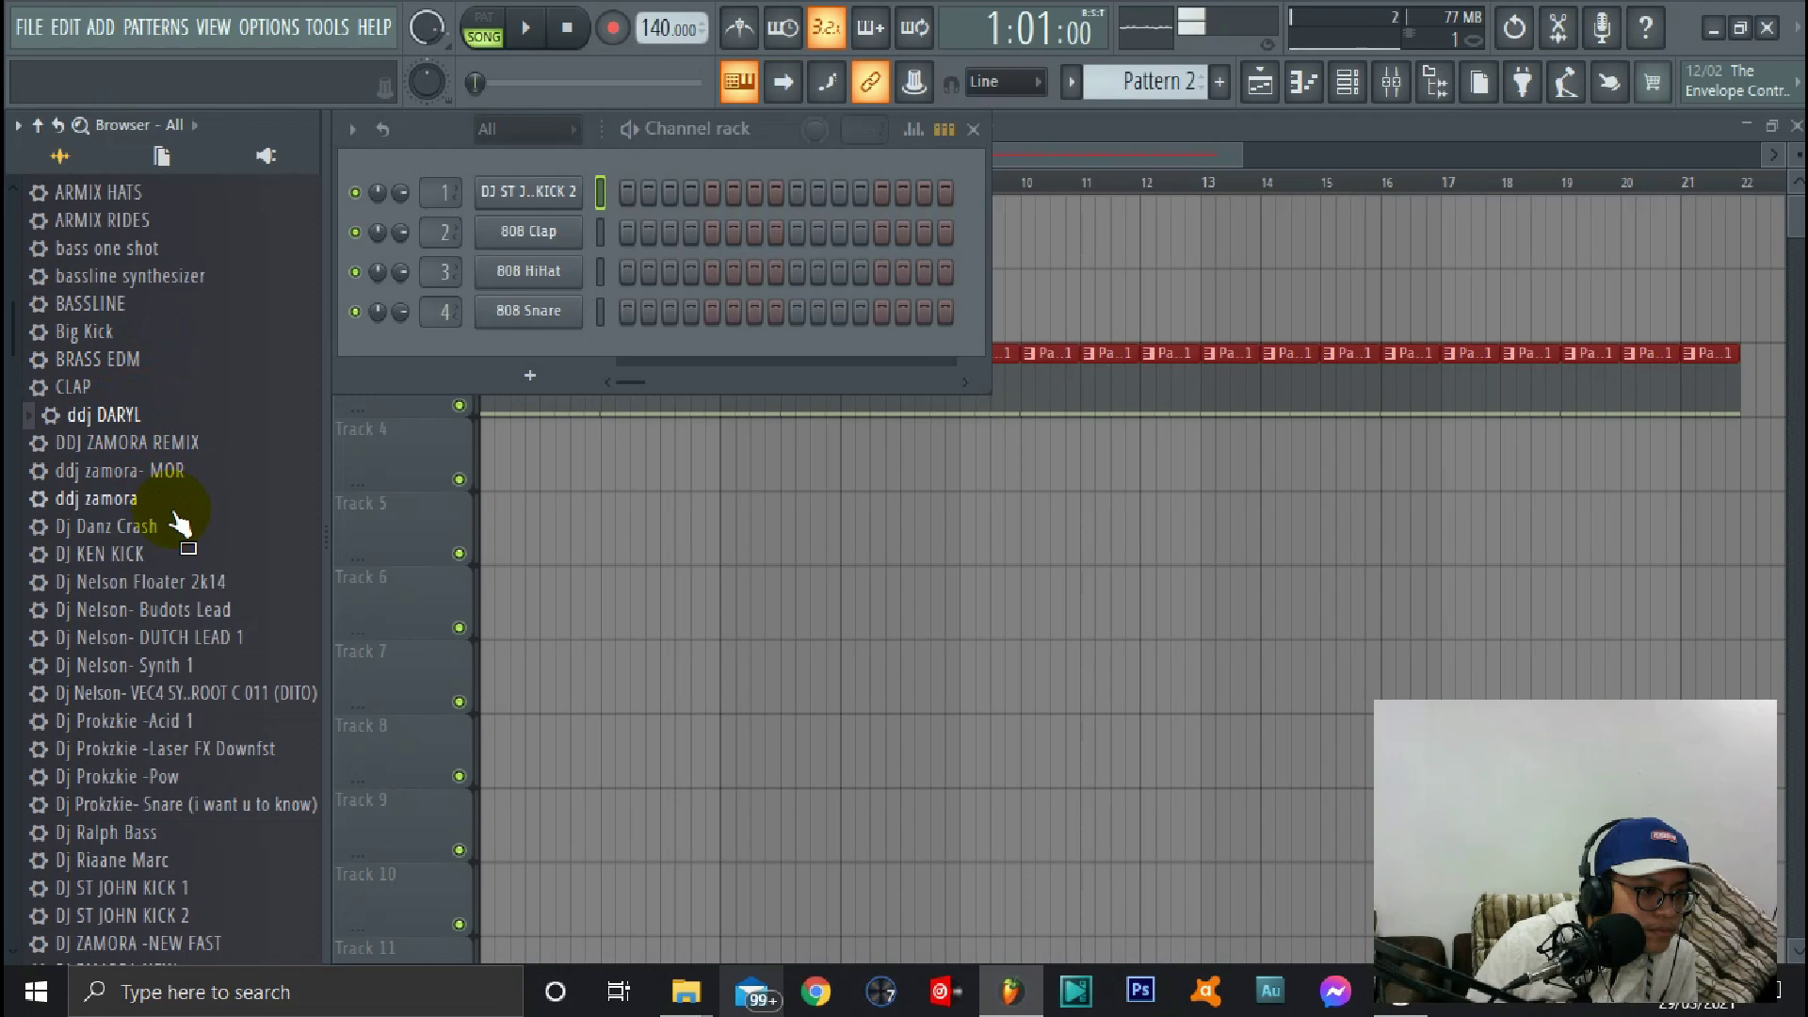
scroll(179, 525, down, 9)
scroll(182, 525, down, 3)
click(156, 721)
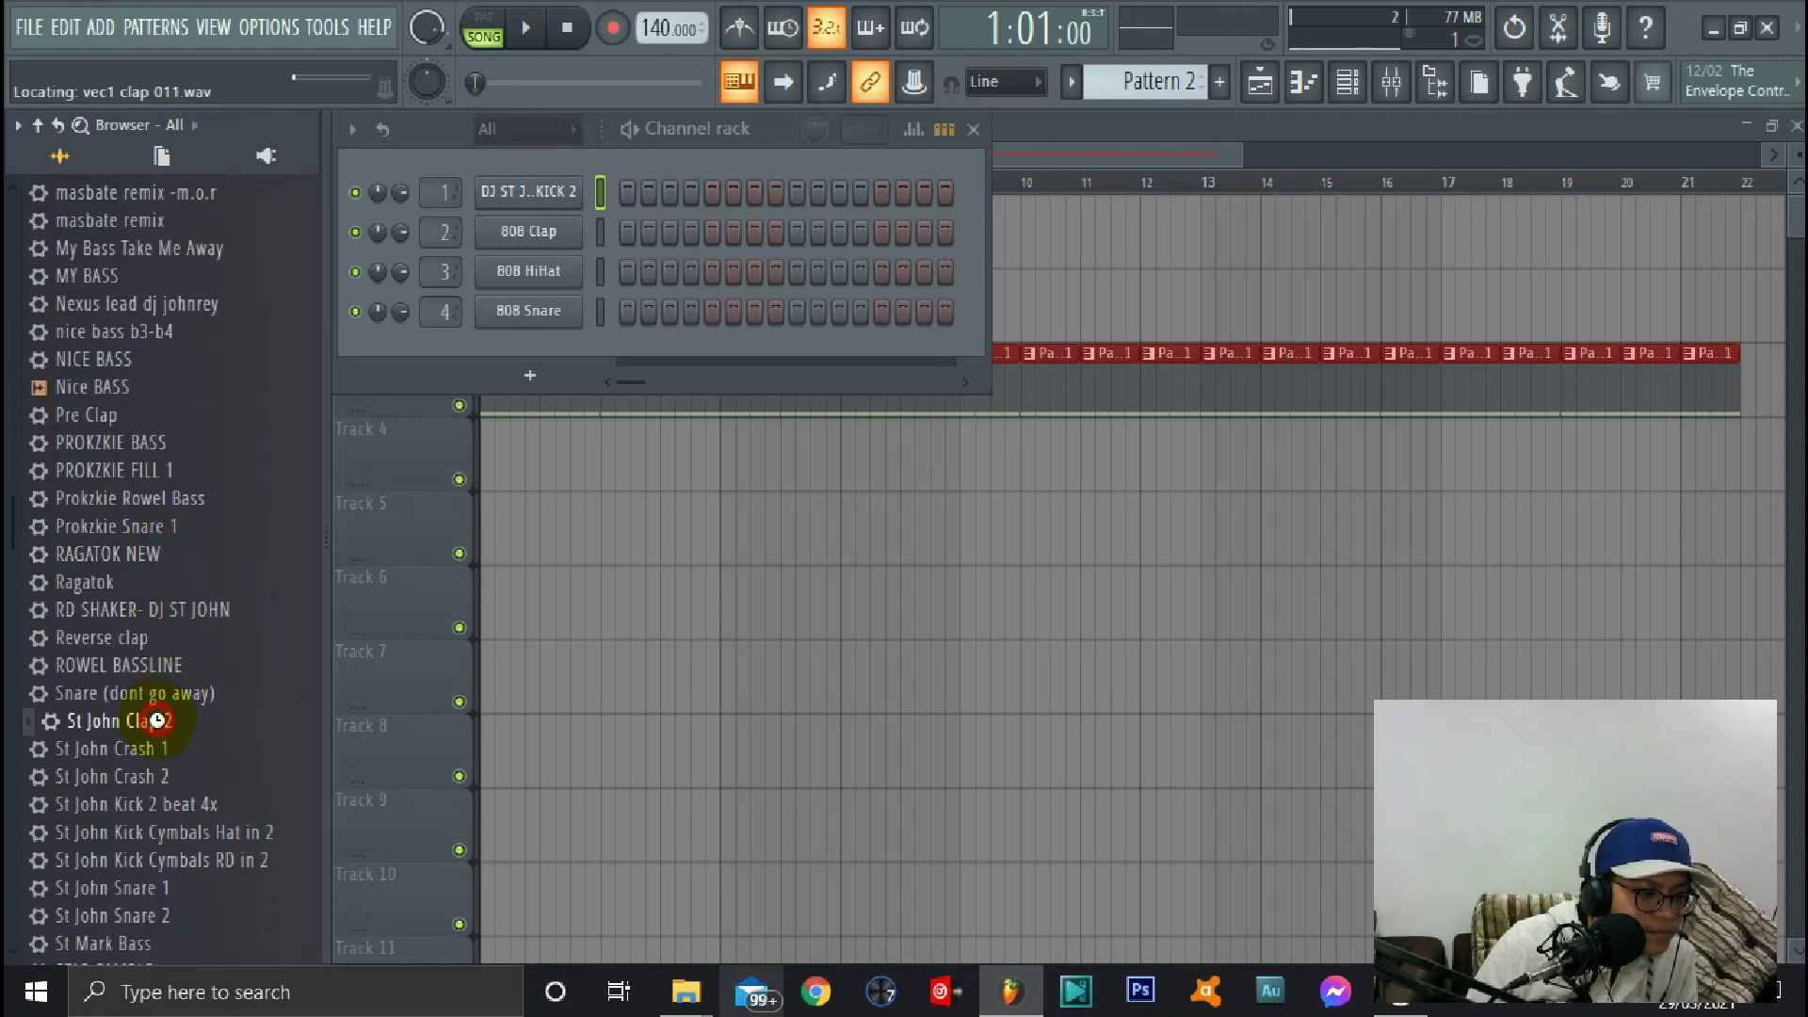
click(170, 750)
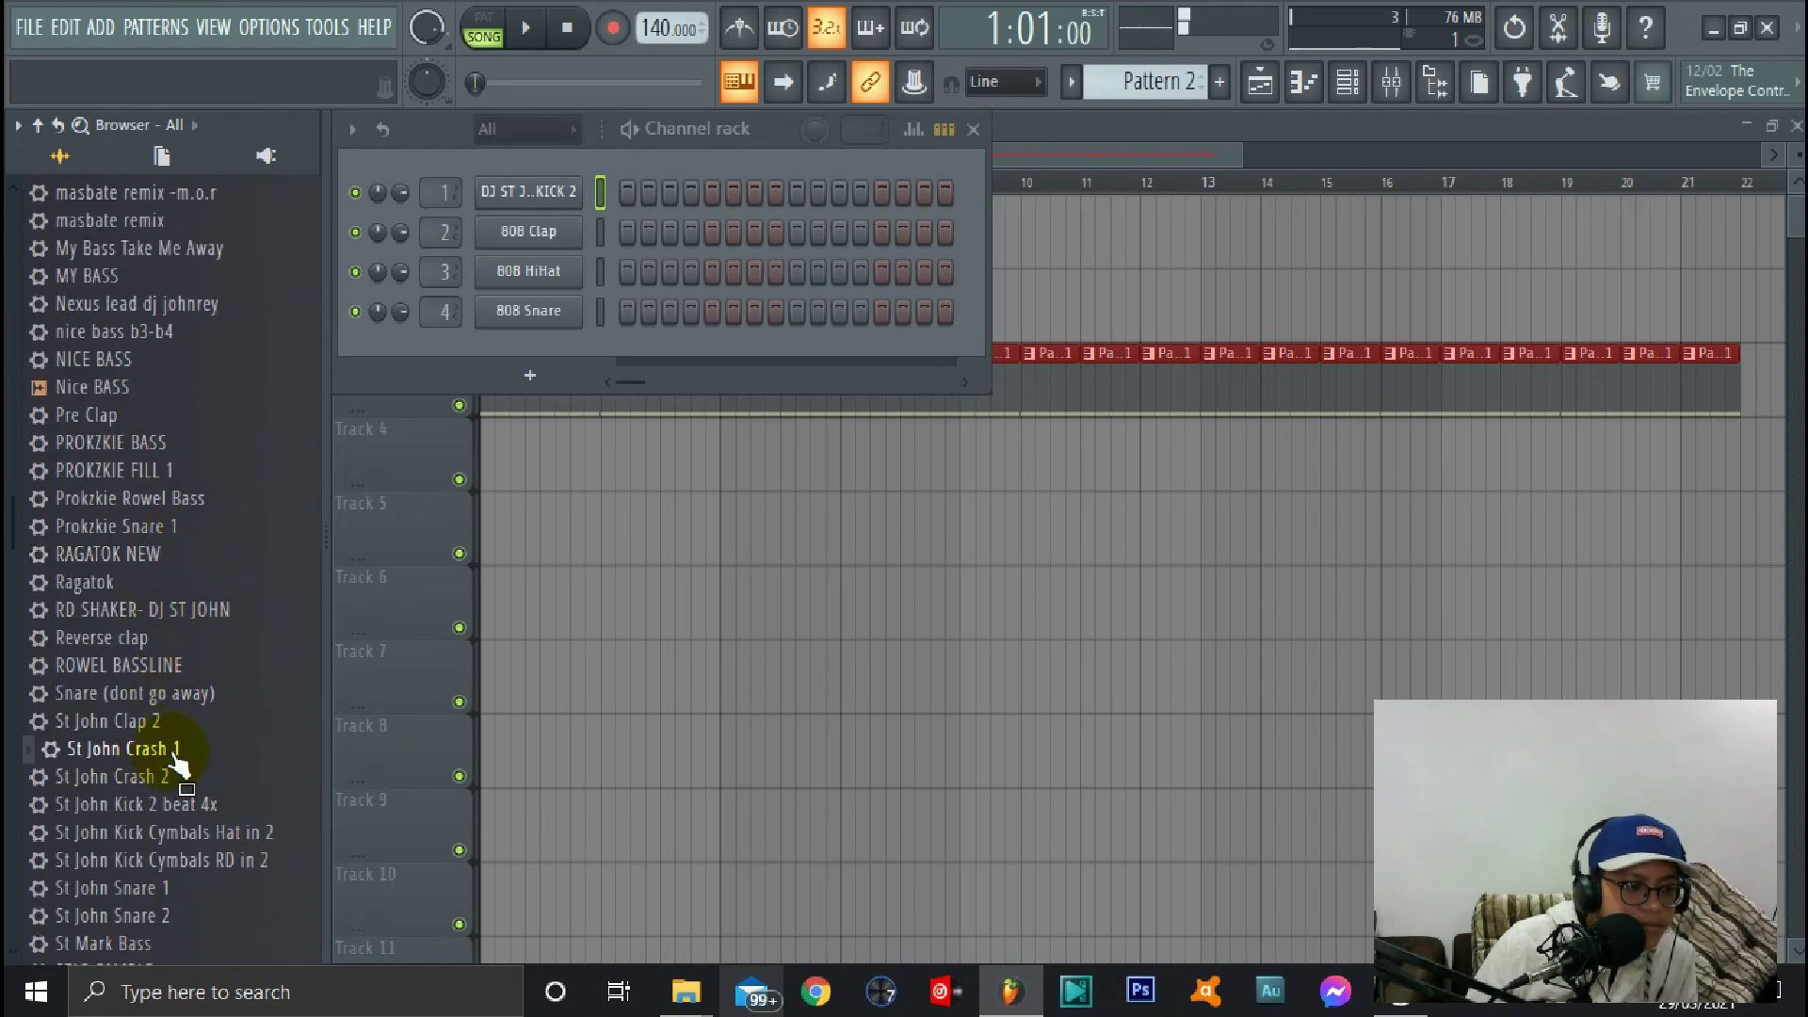
mouse_move(169, 721)
mouse_down()
mouse_move(99, 689)
mouse_move(104, 720)
mouse_up()
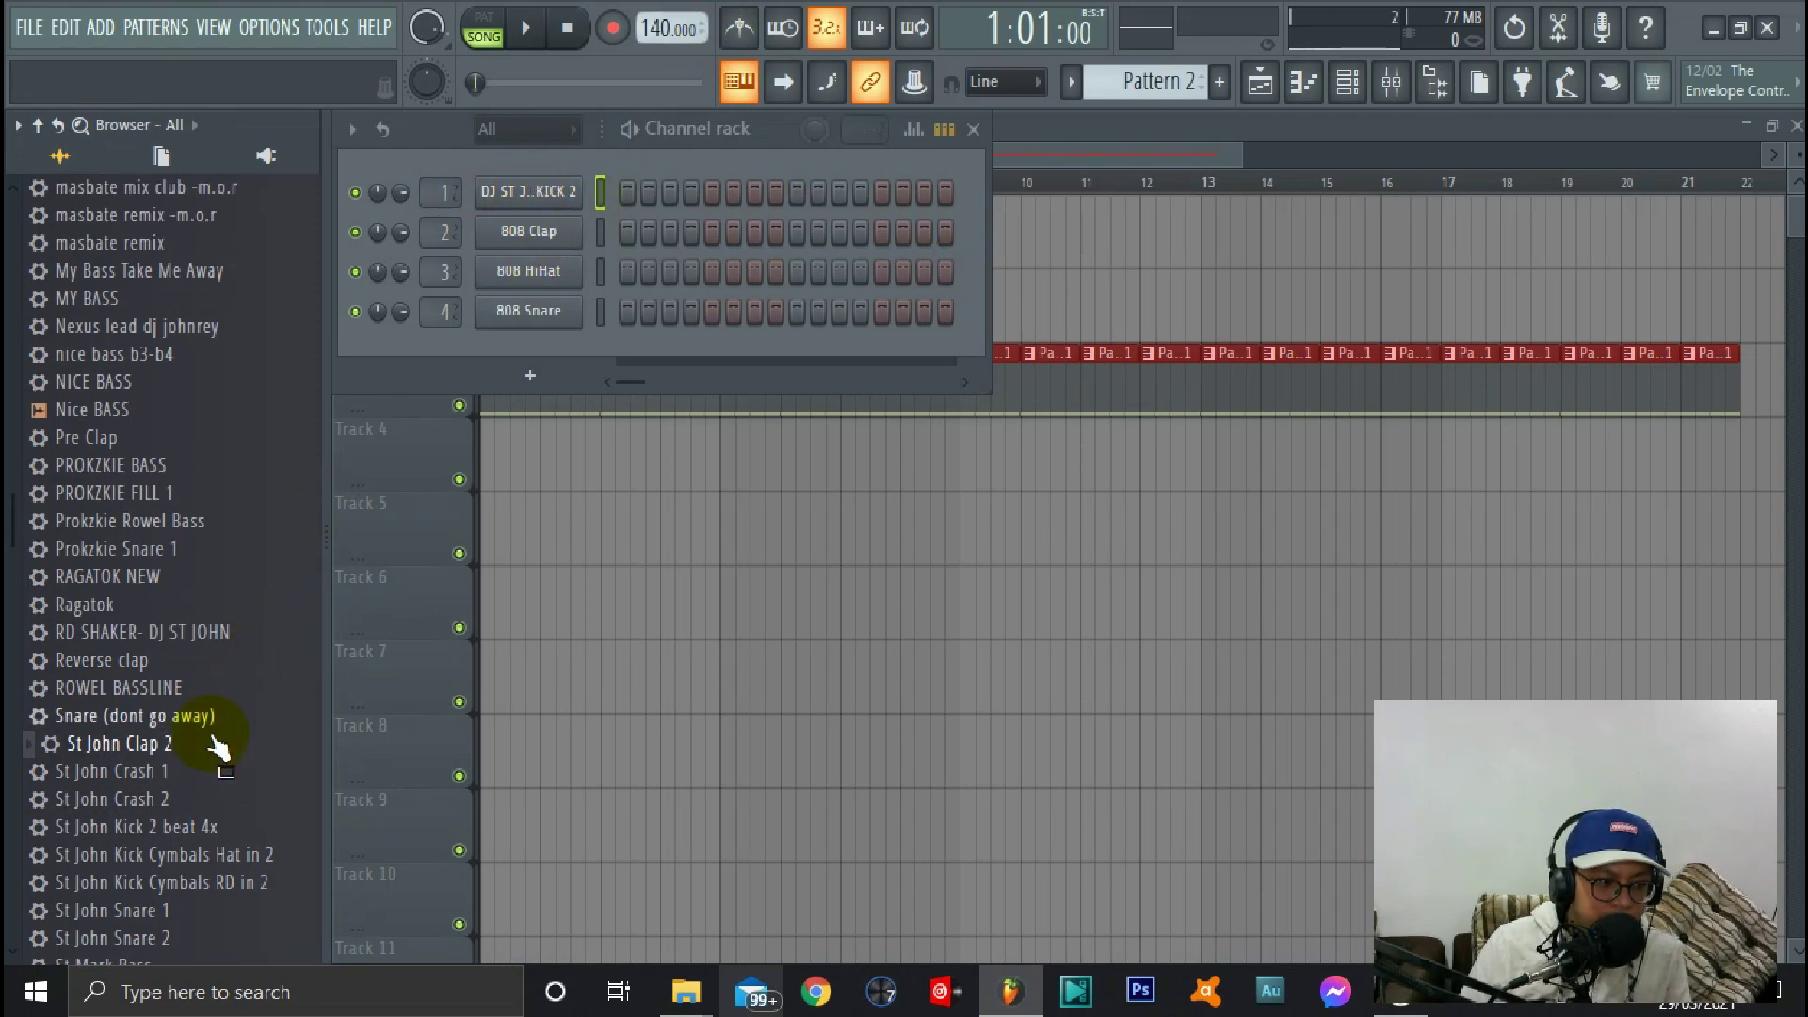
Drag St John Clap 2 from the browser onto the second channel, replacing 808 Clap
click(572, 178)
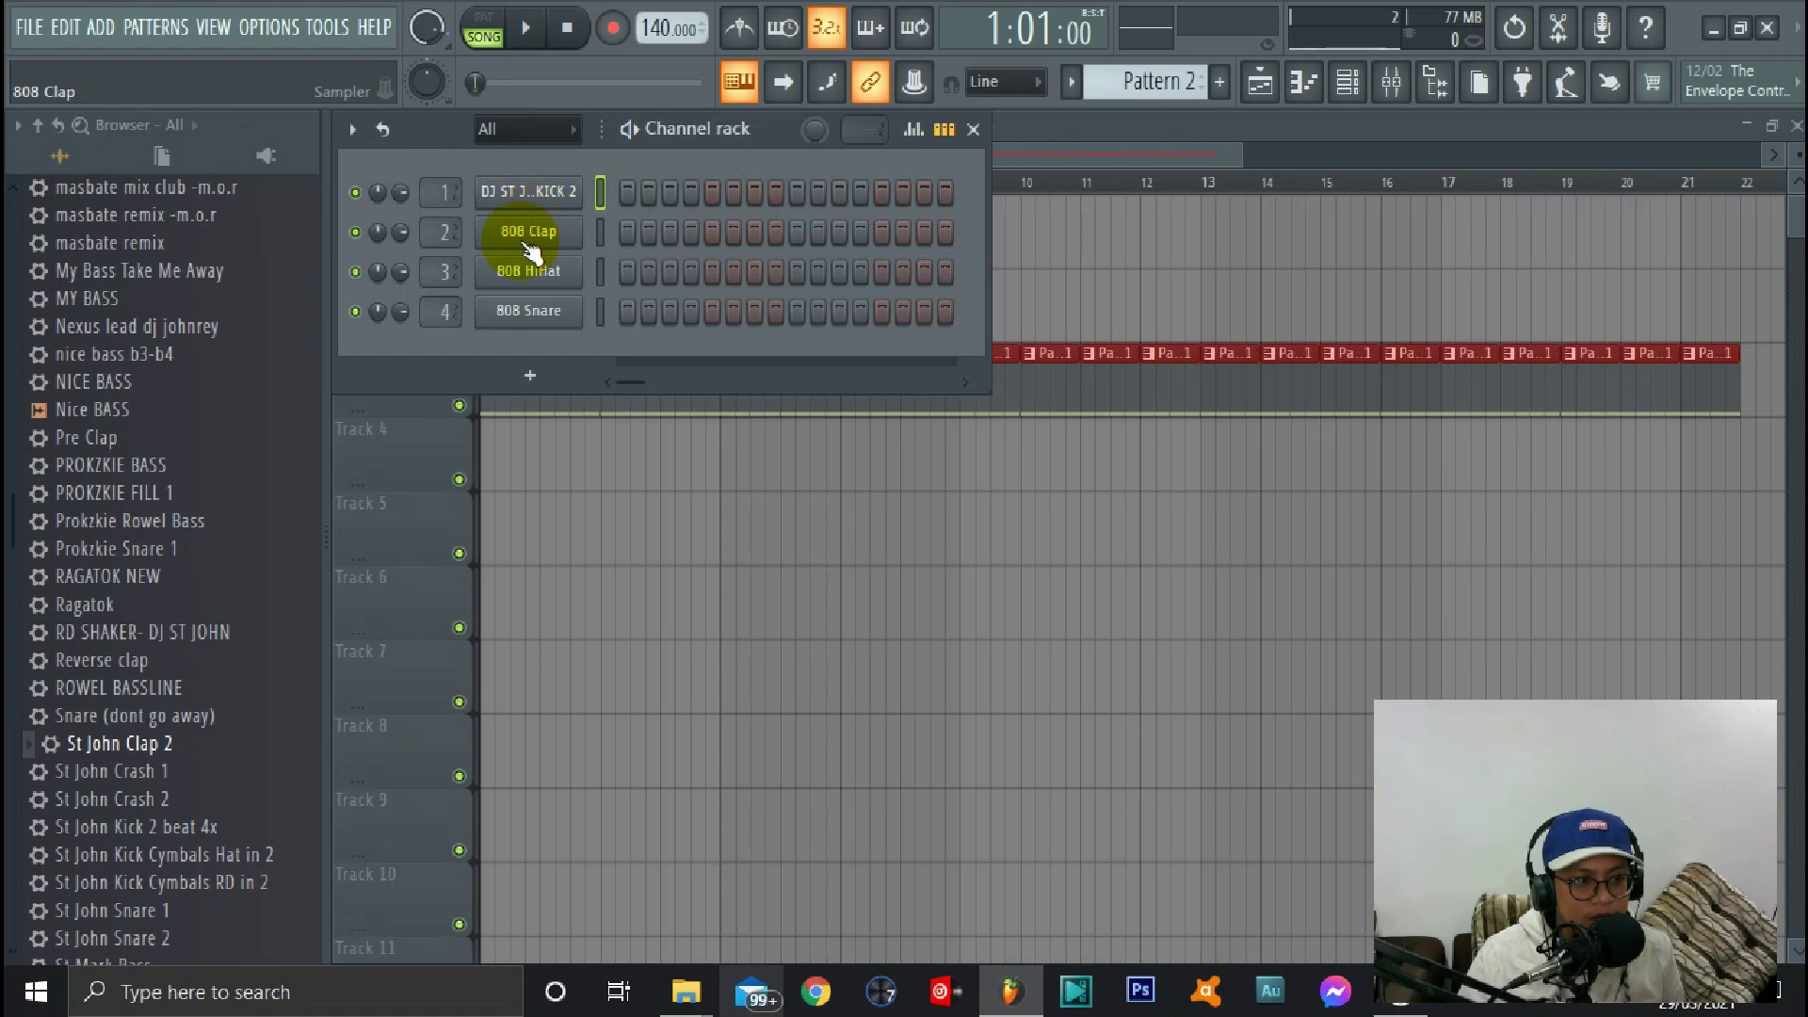
drag(190, 745, 163, 751)
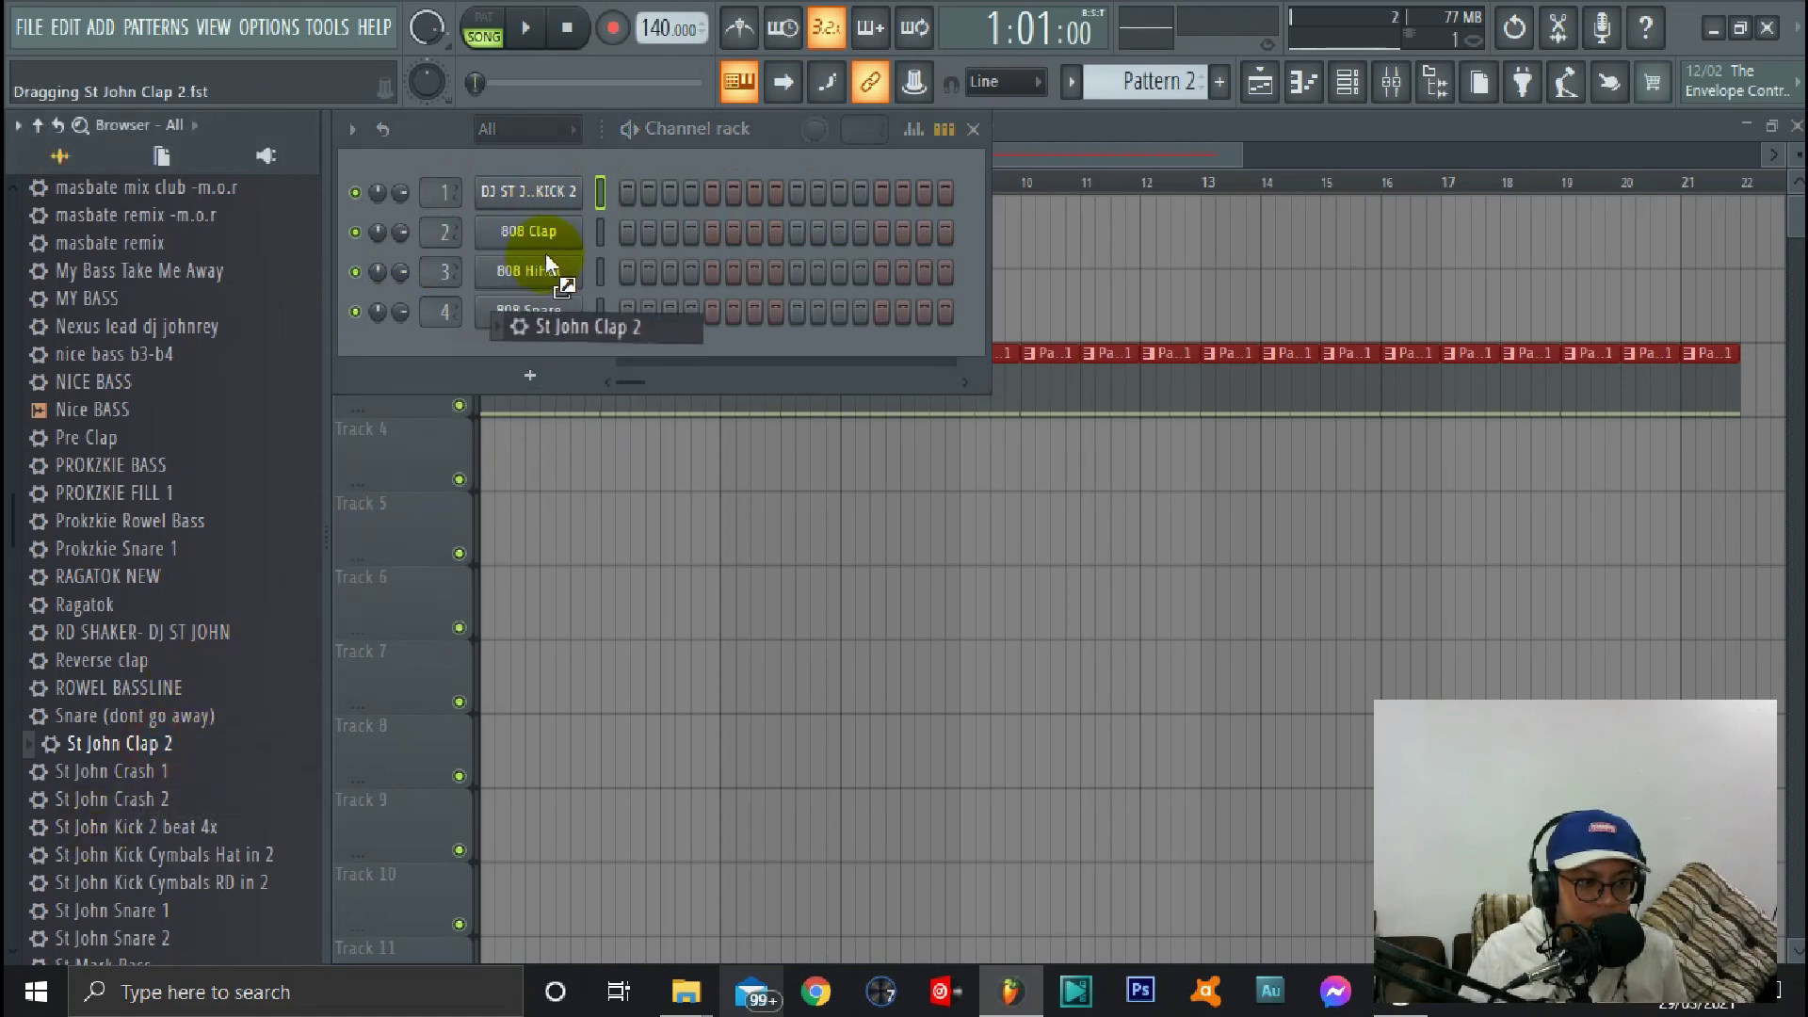
mouse_move(162, 752)
mouse_down()
mouse_move(555, 258)
mouse_move(551, 238)
mouse_up()
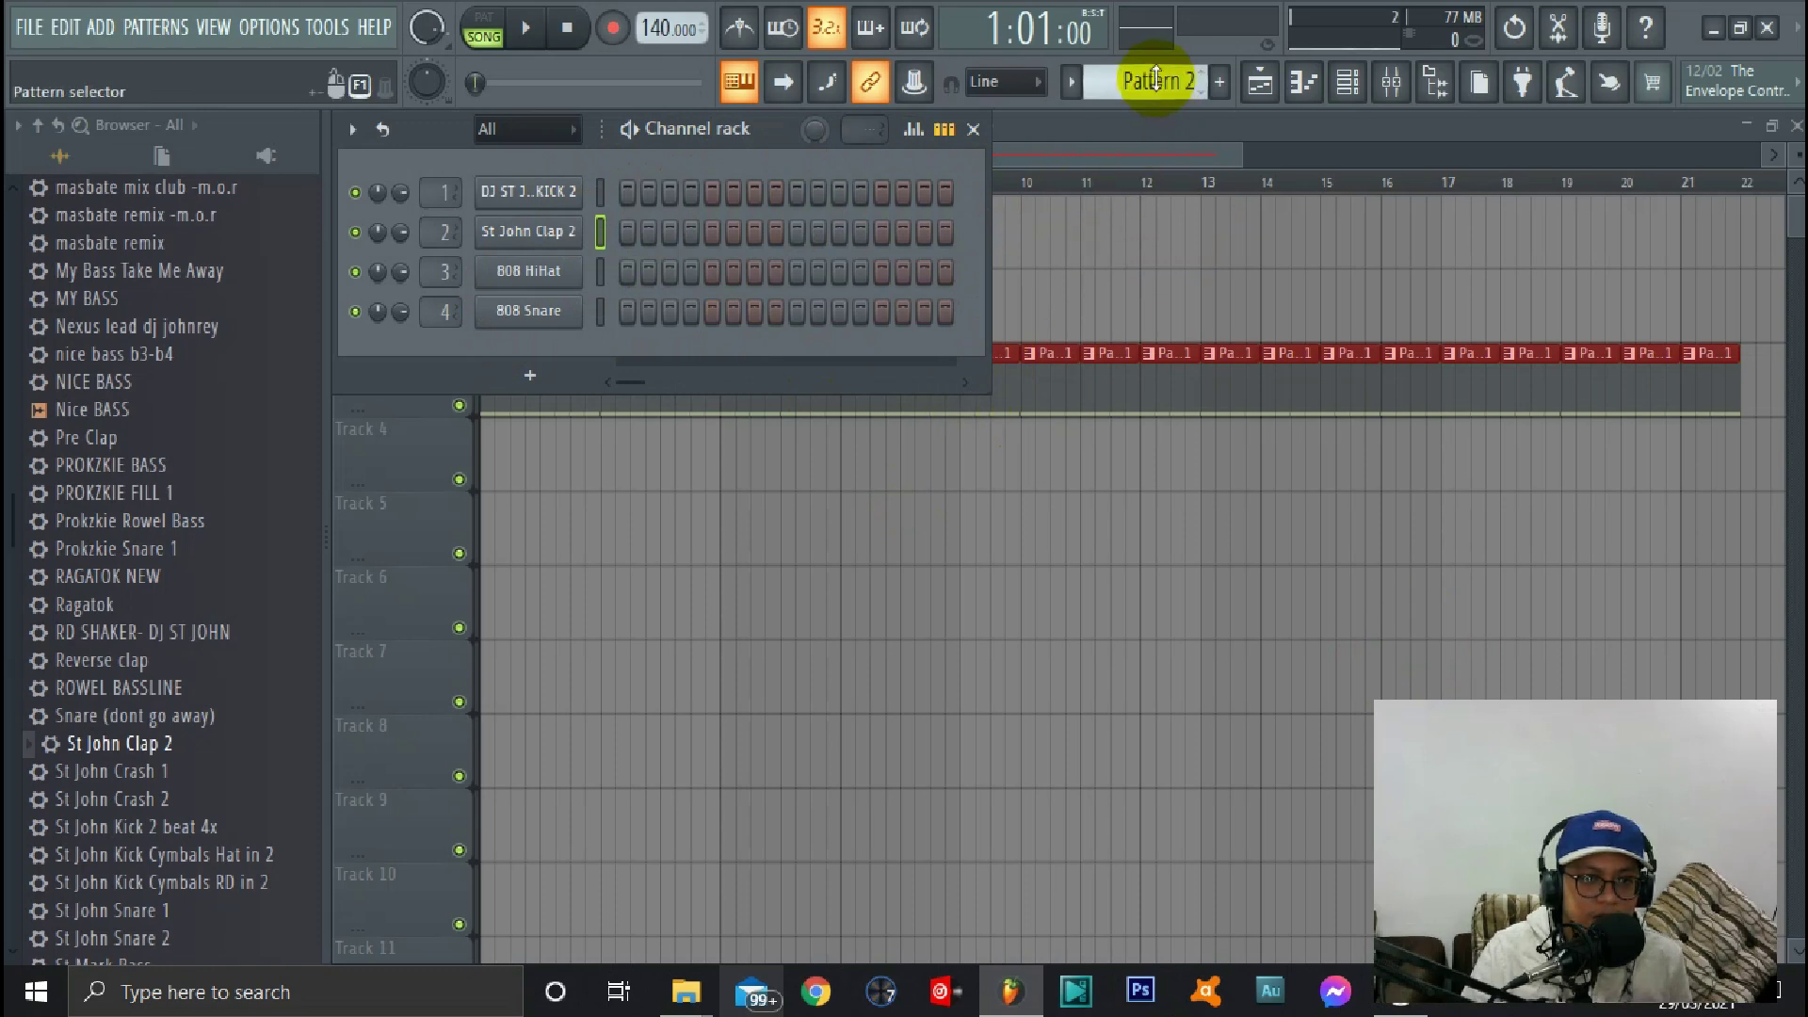
scroll(1154, 87, up, 1)
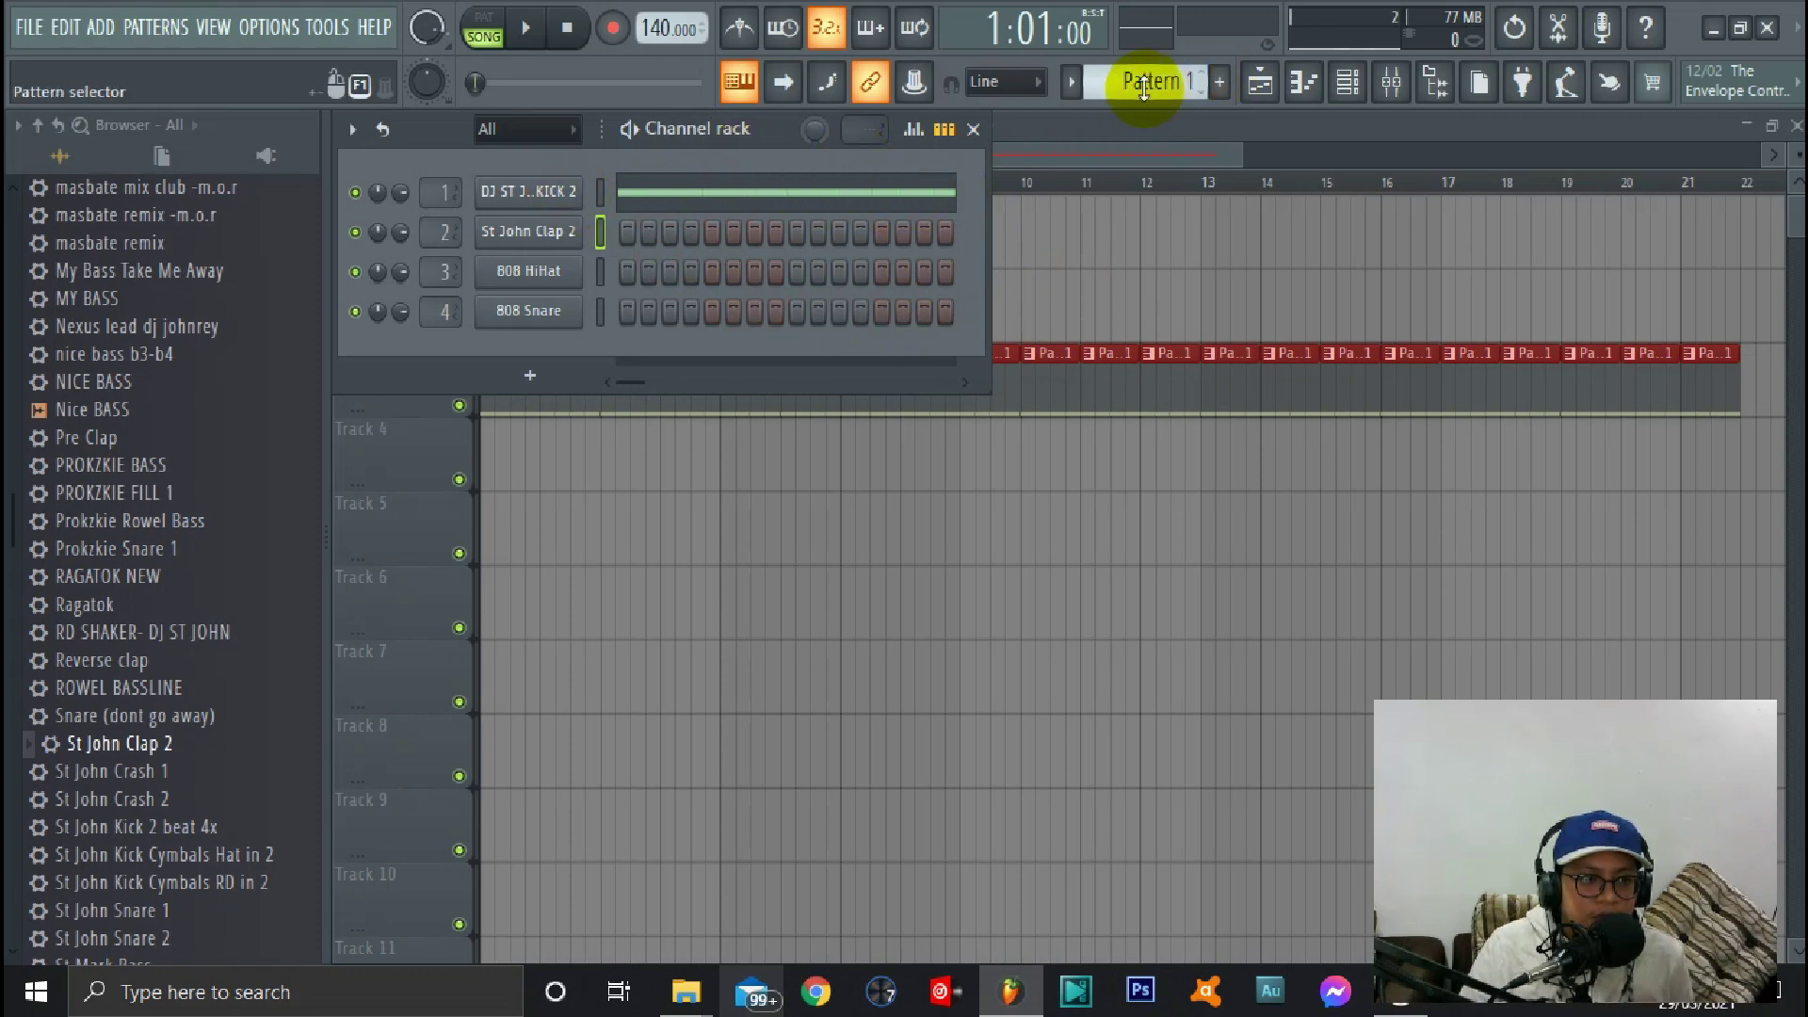
scroll(1144, 85, down, 1)
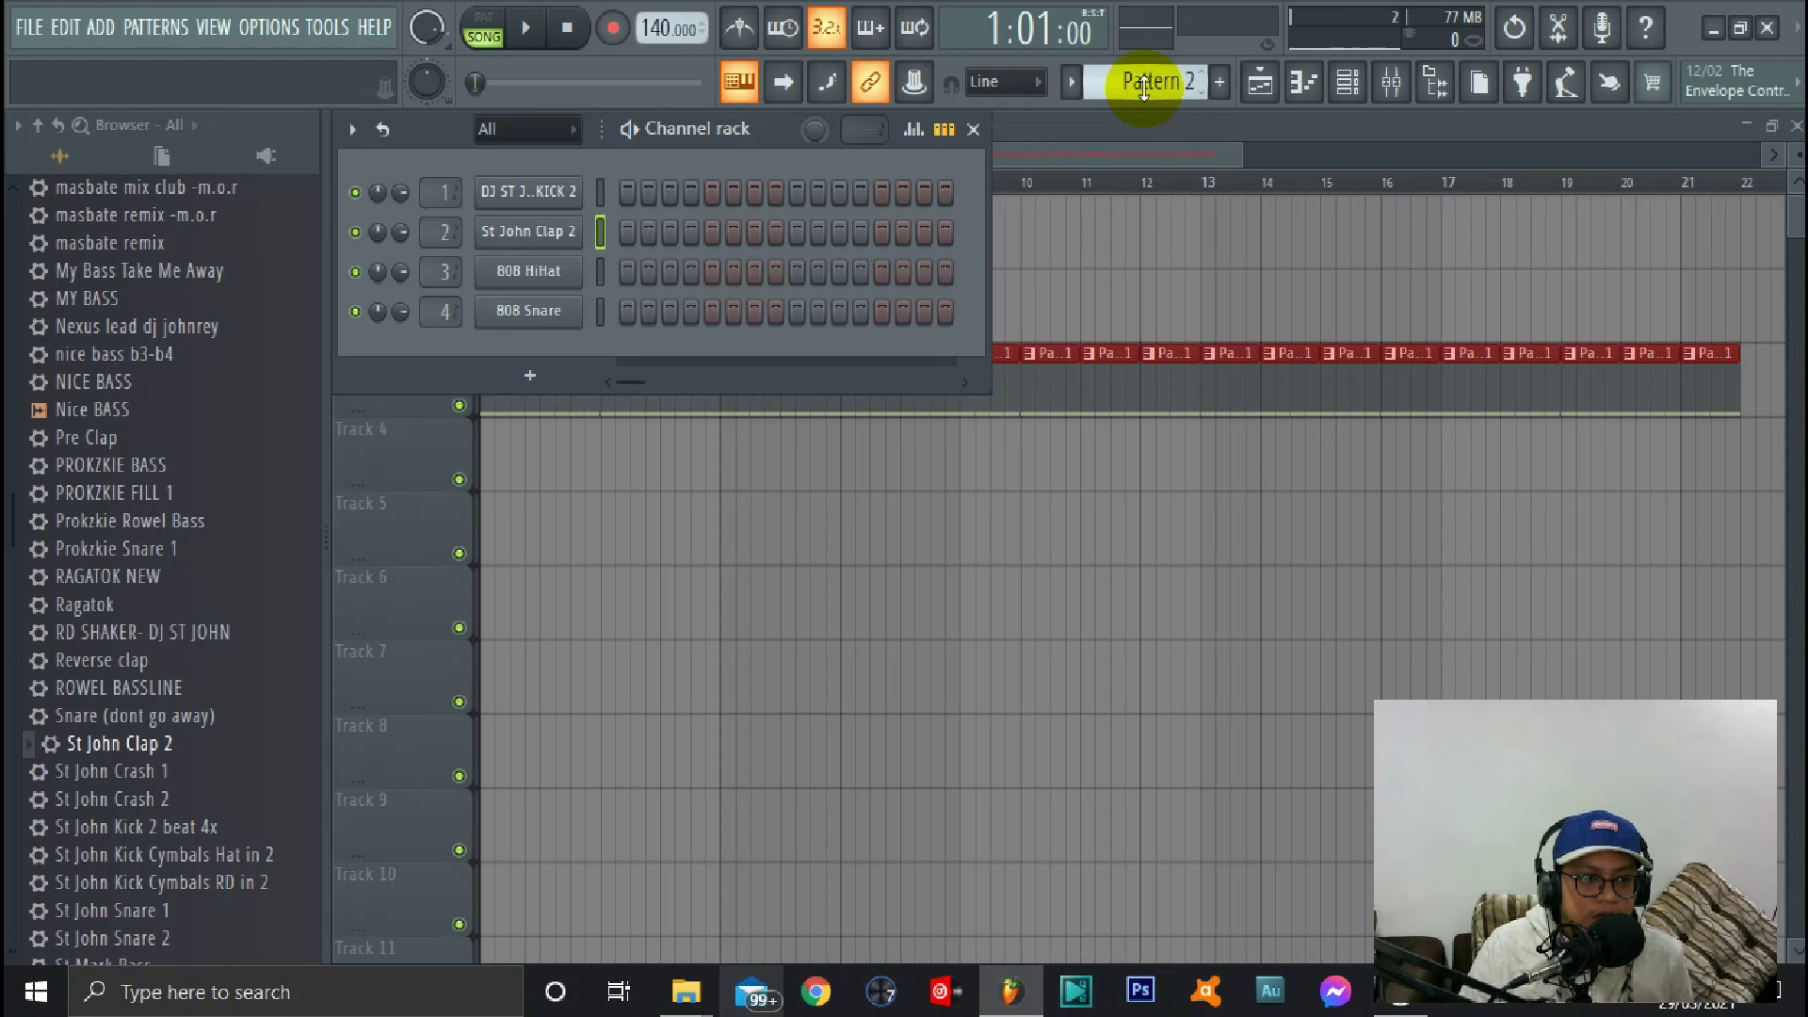
Try kick hits on steps 1 and 9 and play them back in pattern mode
click(629, 191)
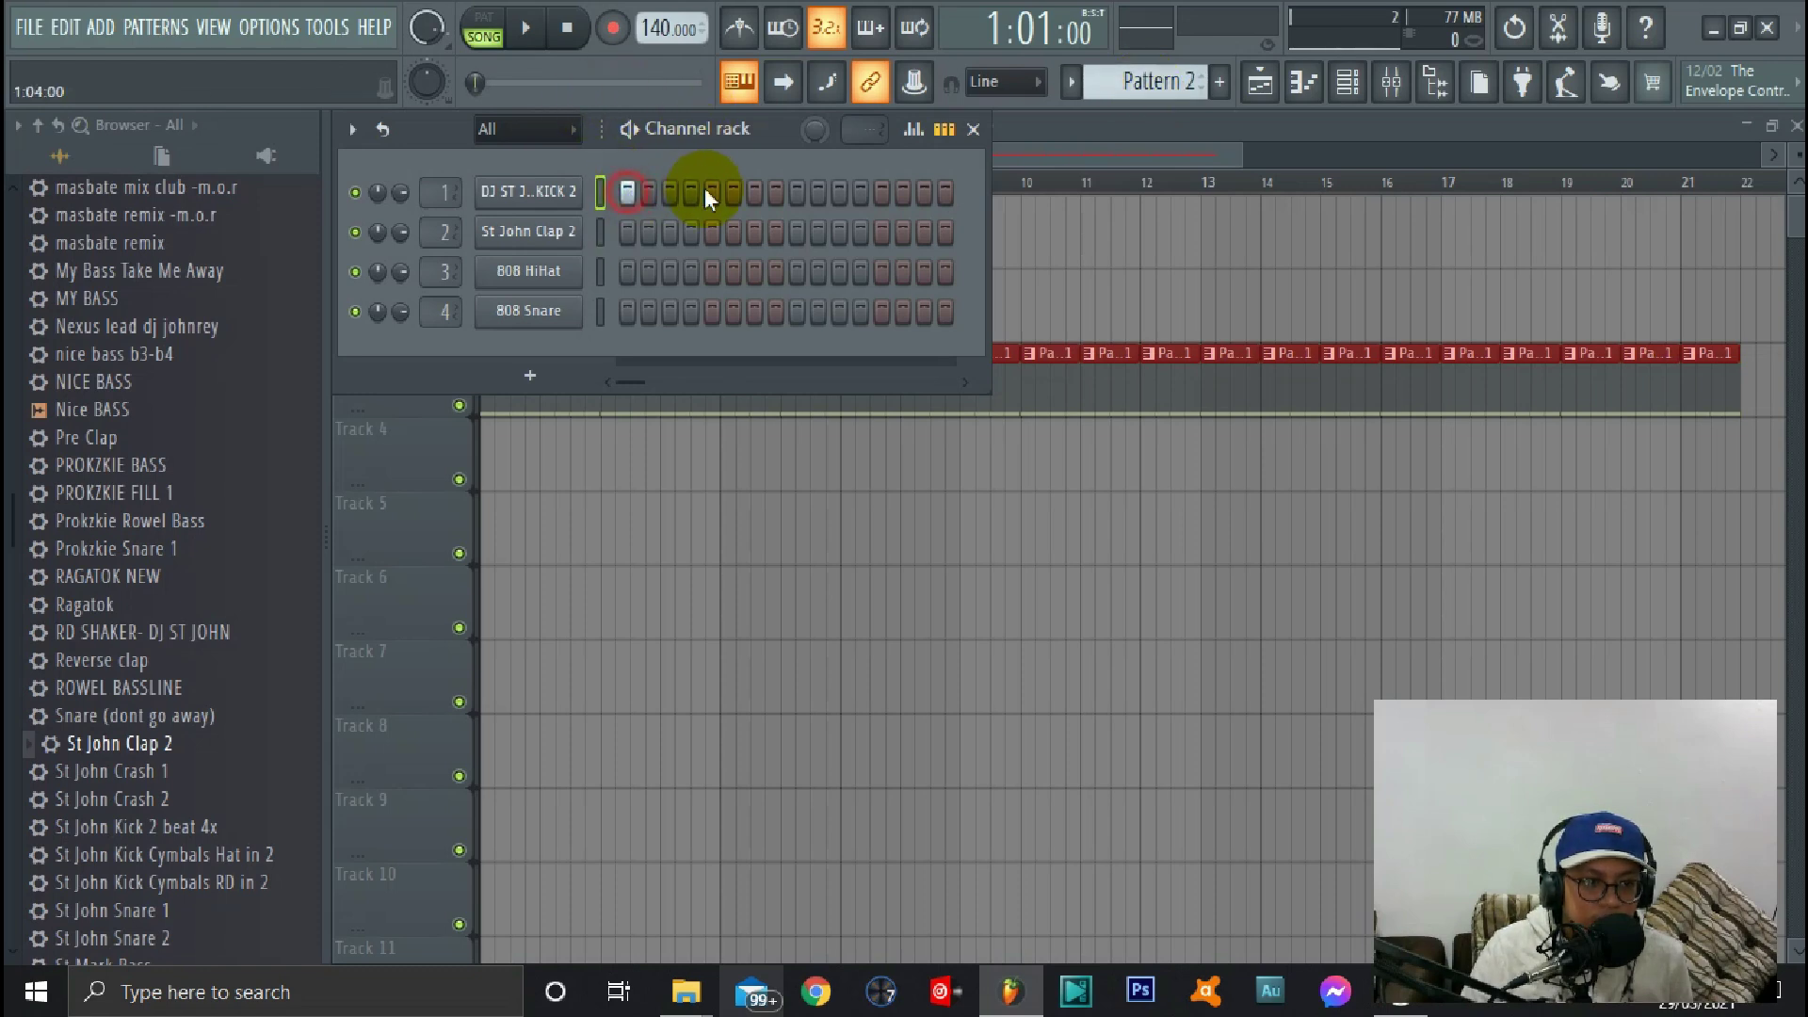
click(797, 191)
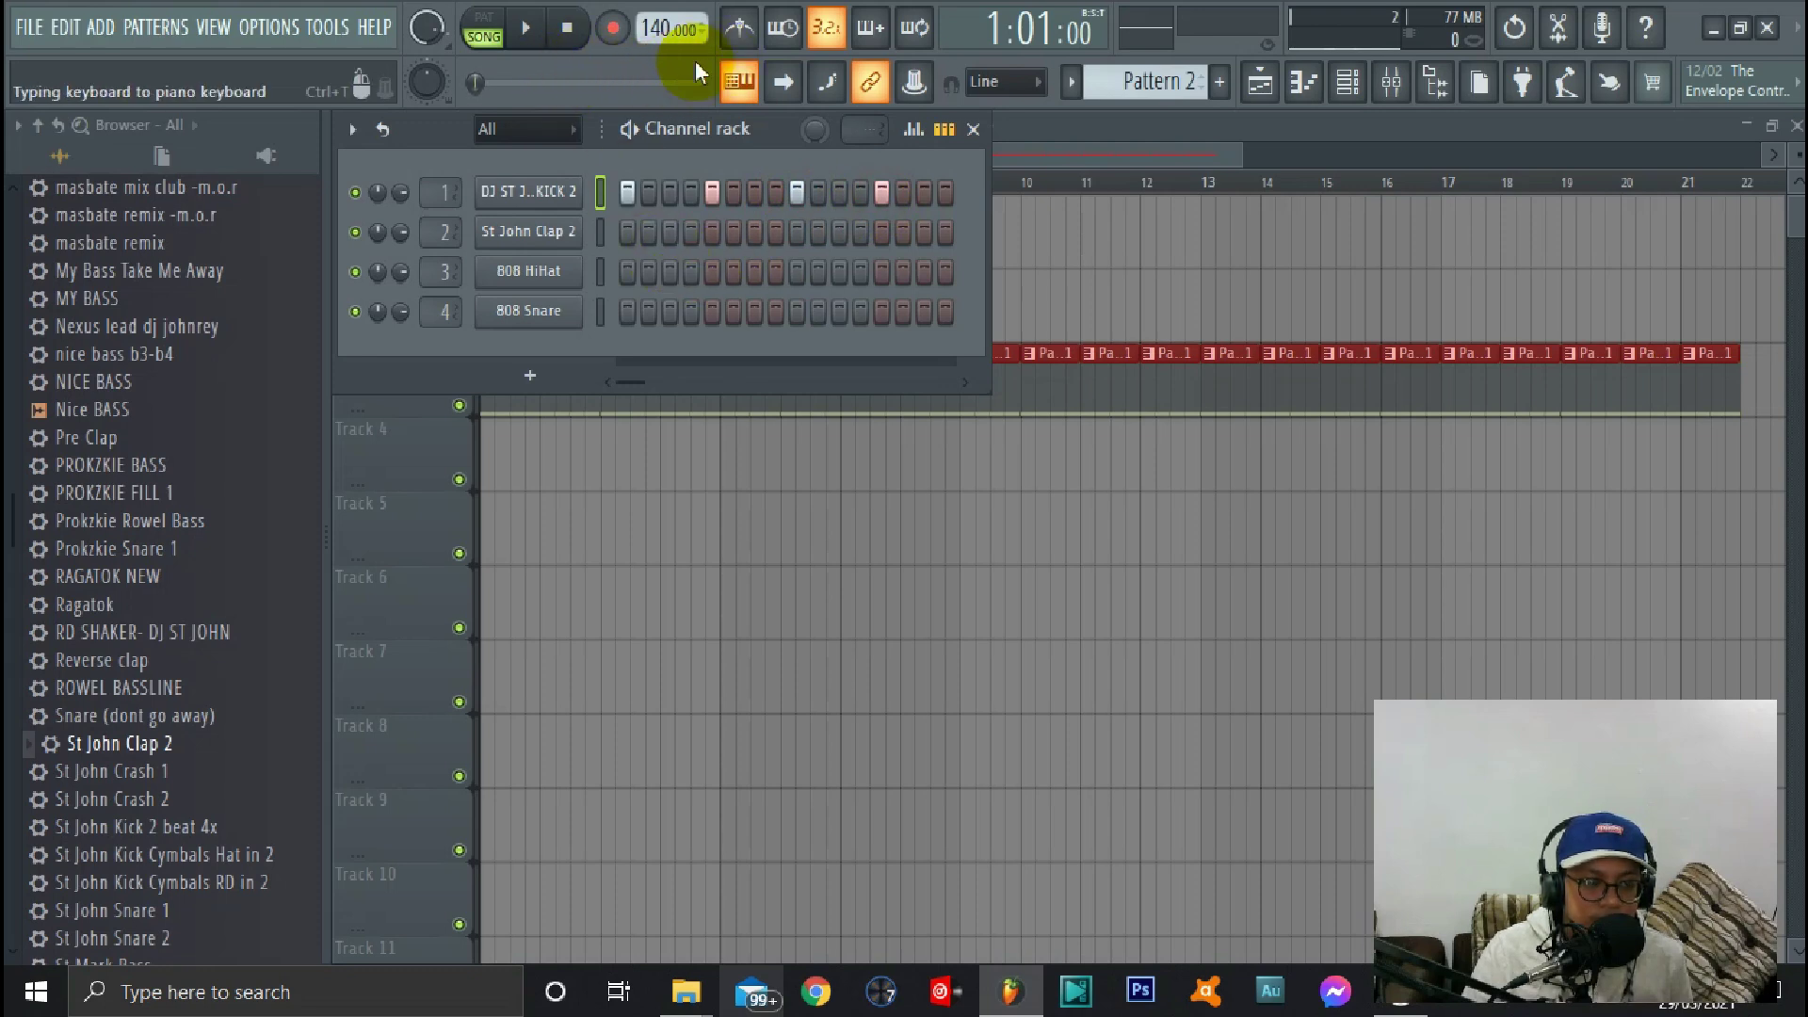
click(531, 39)
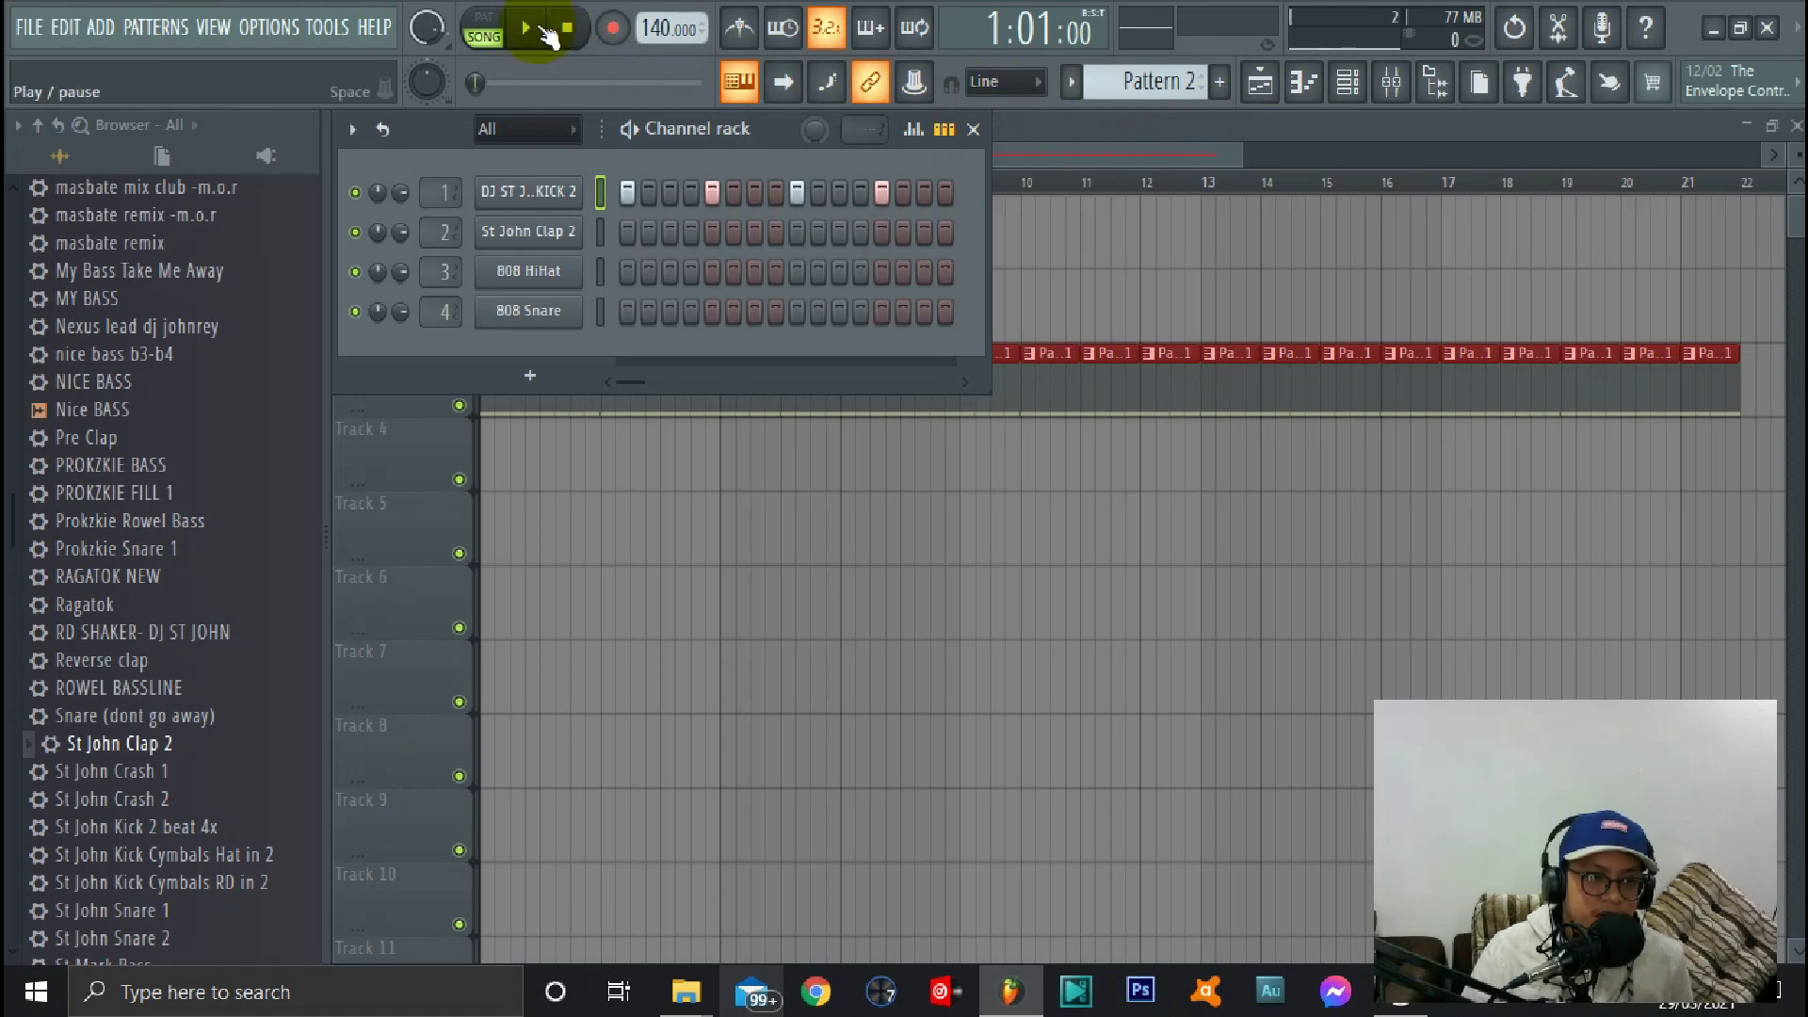
click(548, 34)
key(space)
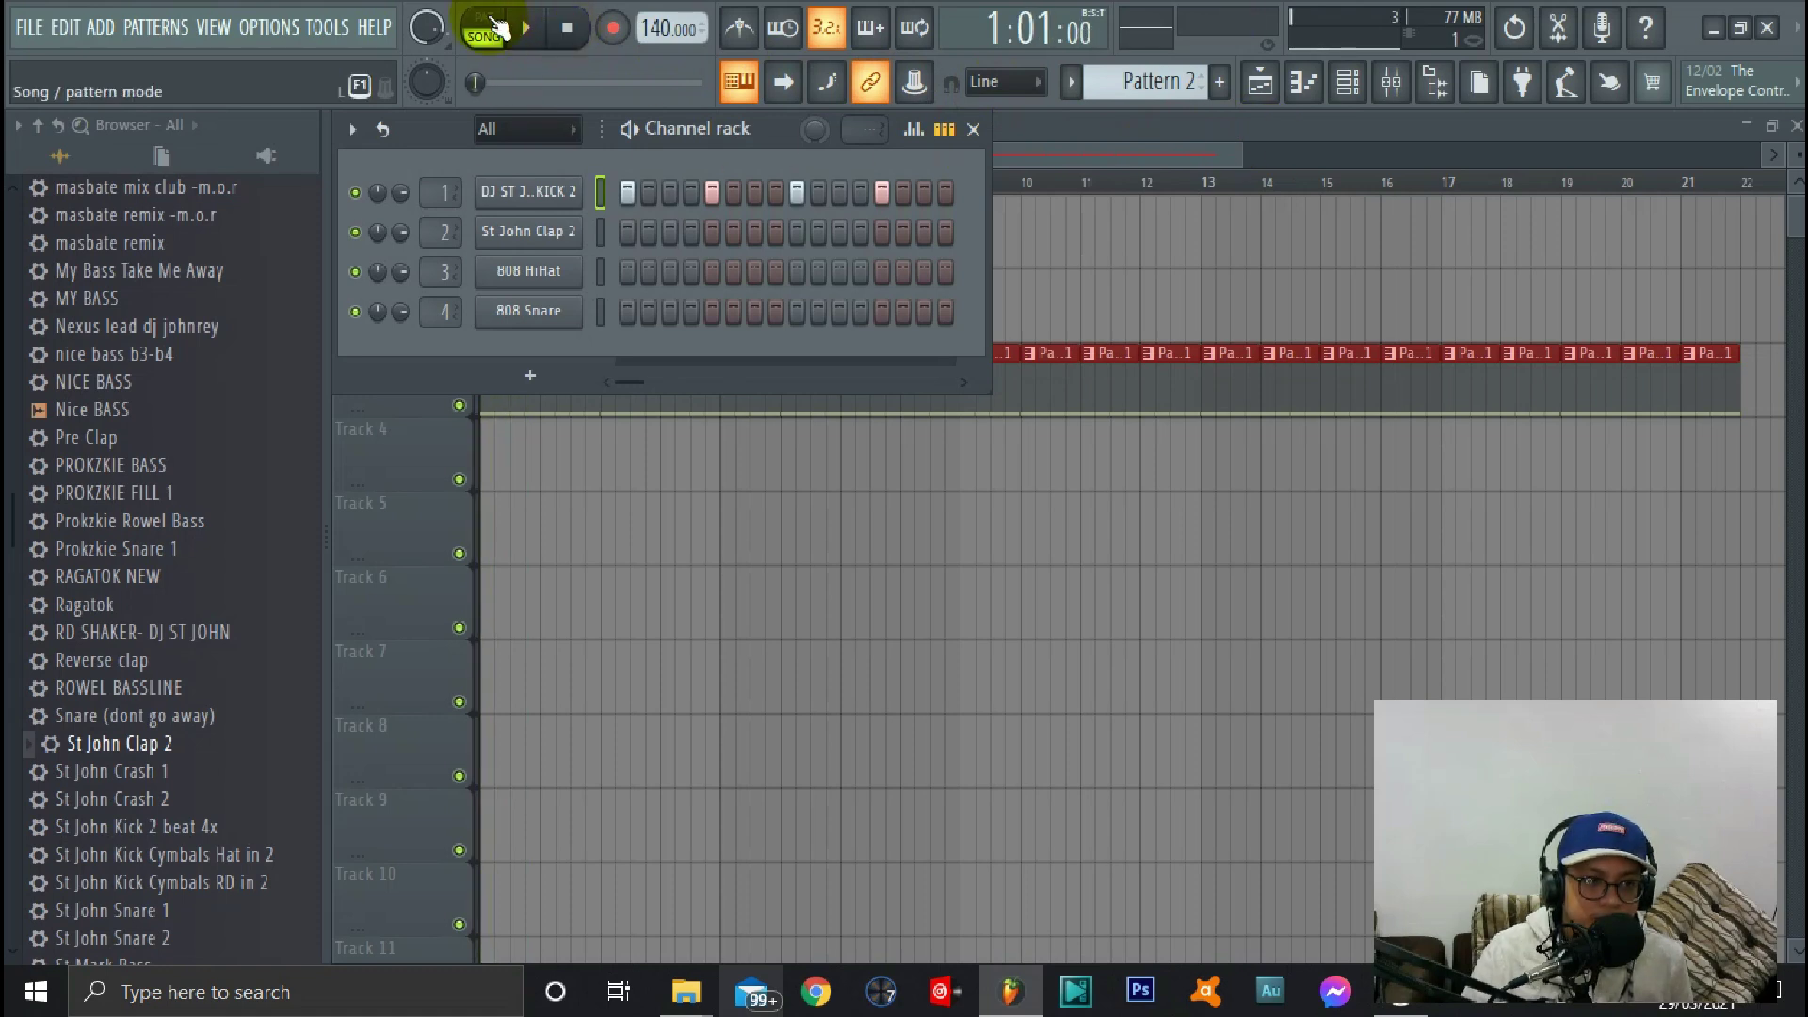
click(488, 26)
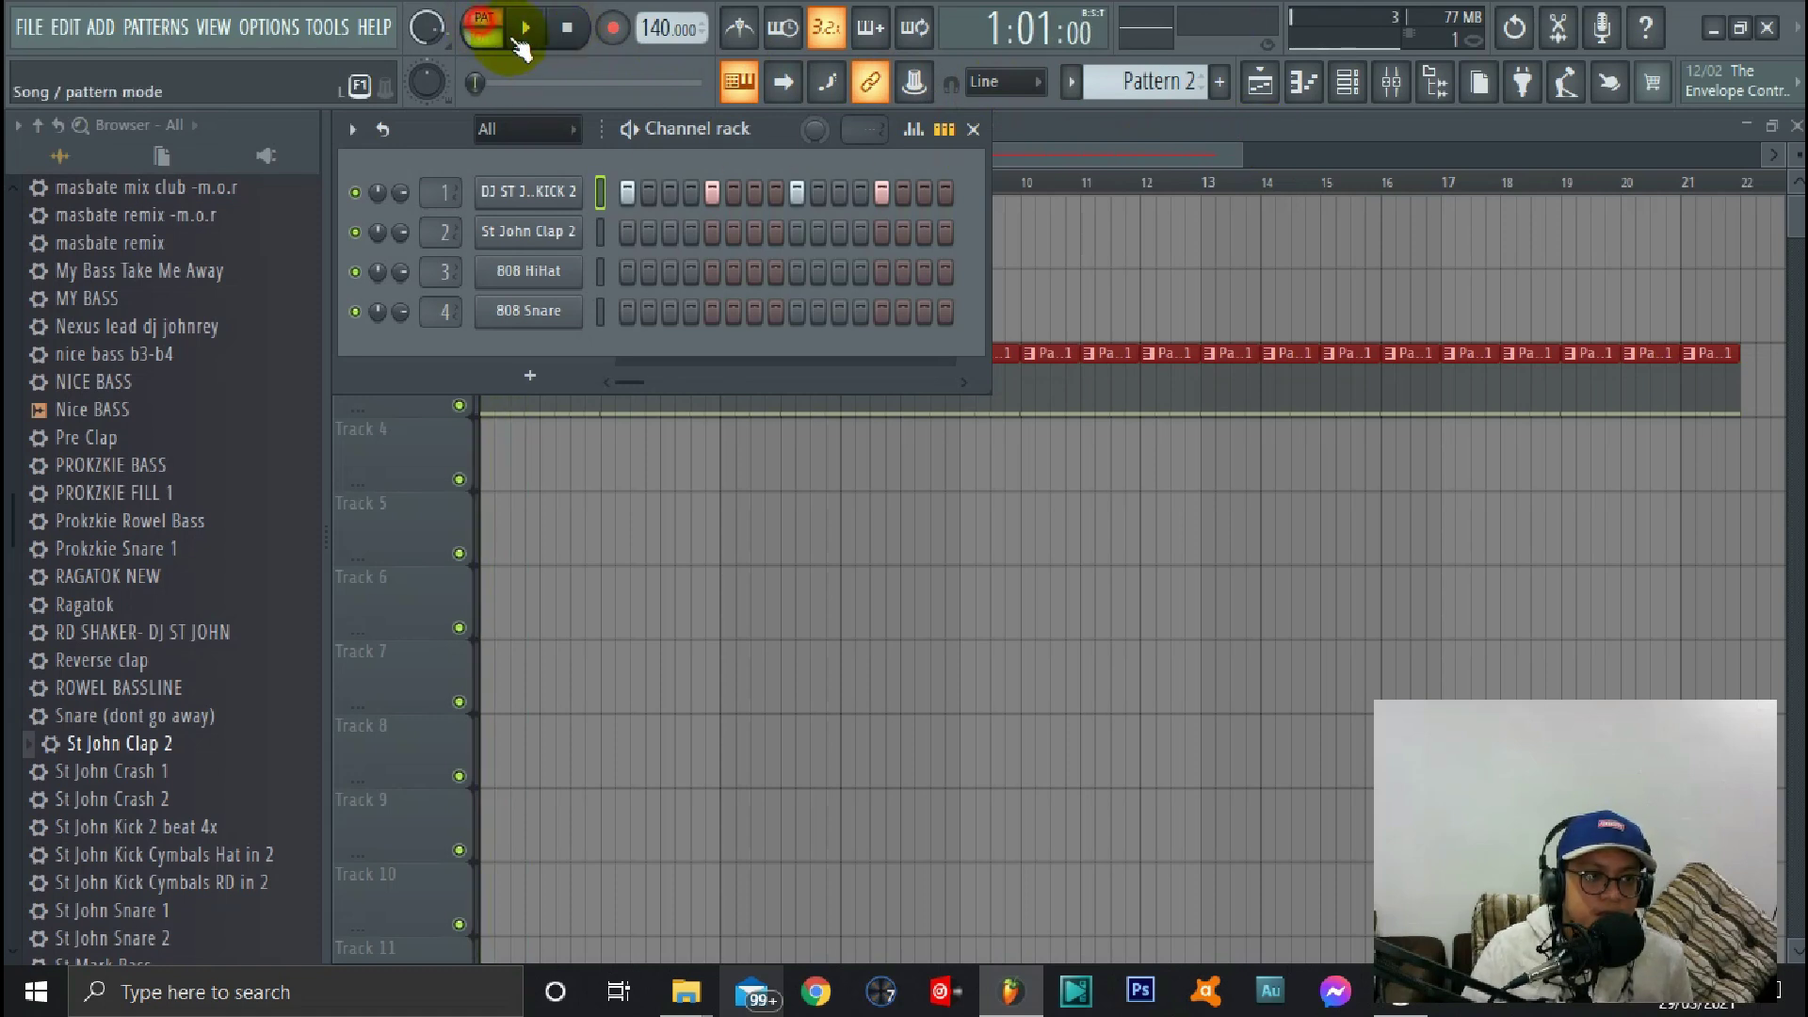
click(572, 35)
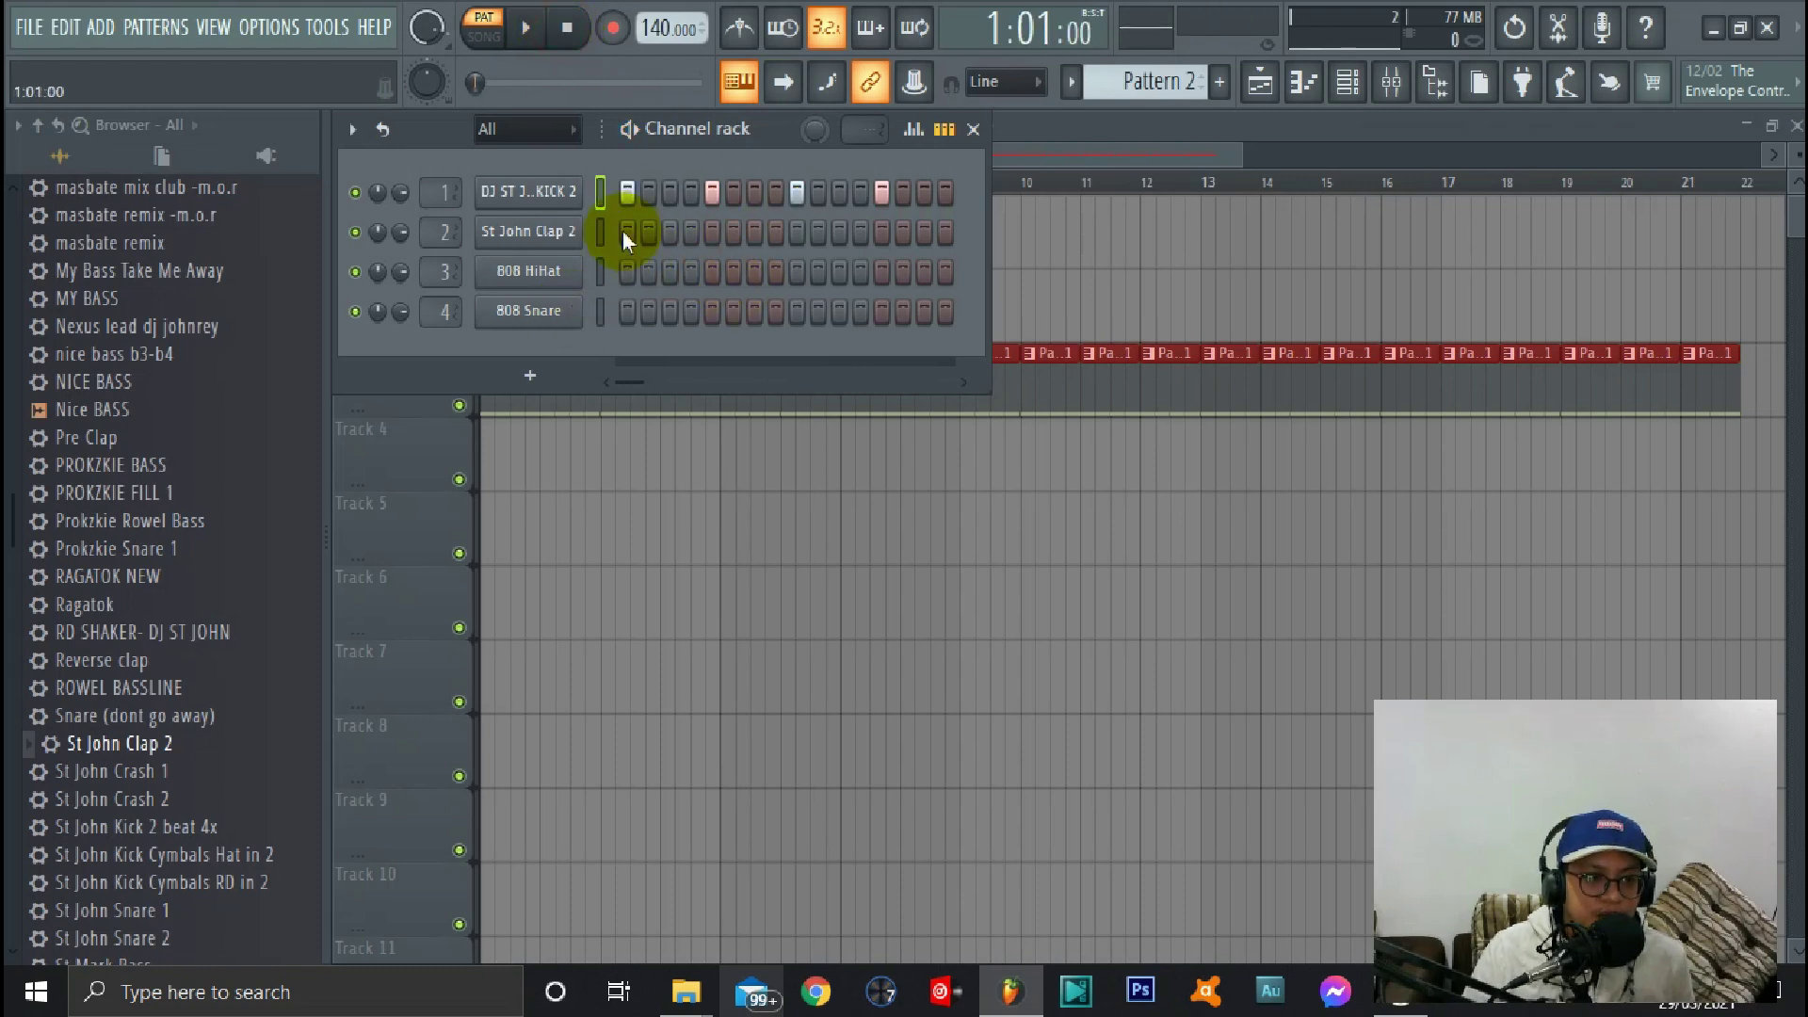
Add a clap hit on step 5 and preview the pattern
click(711, 232)
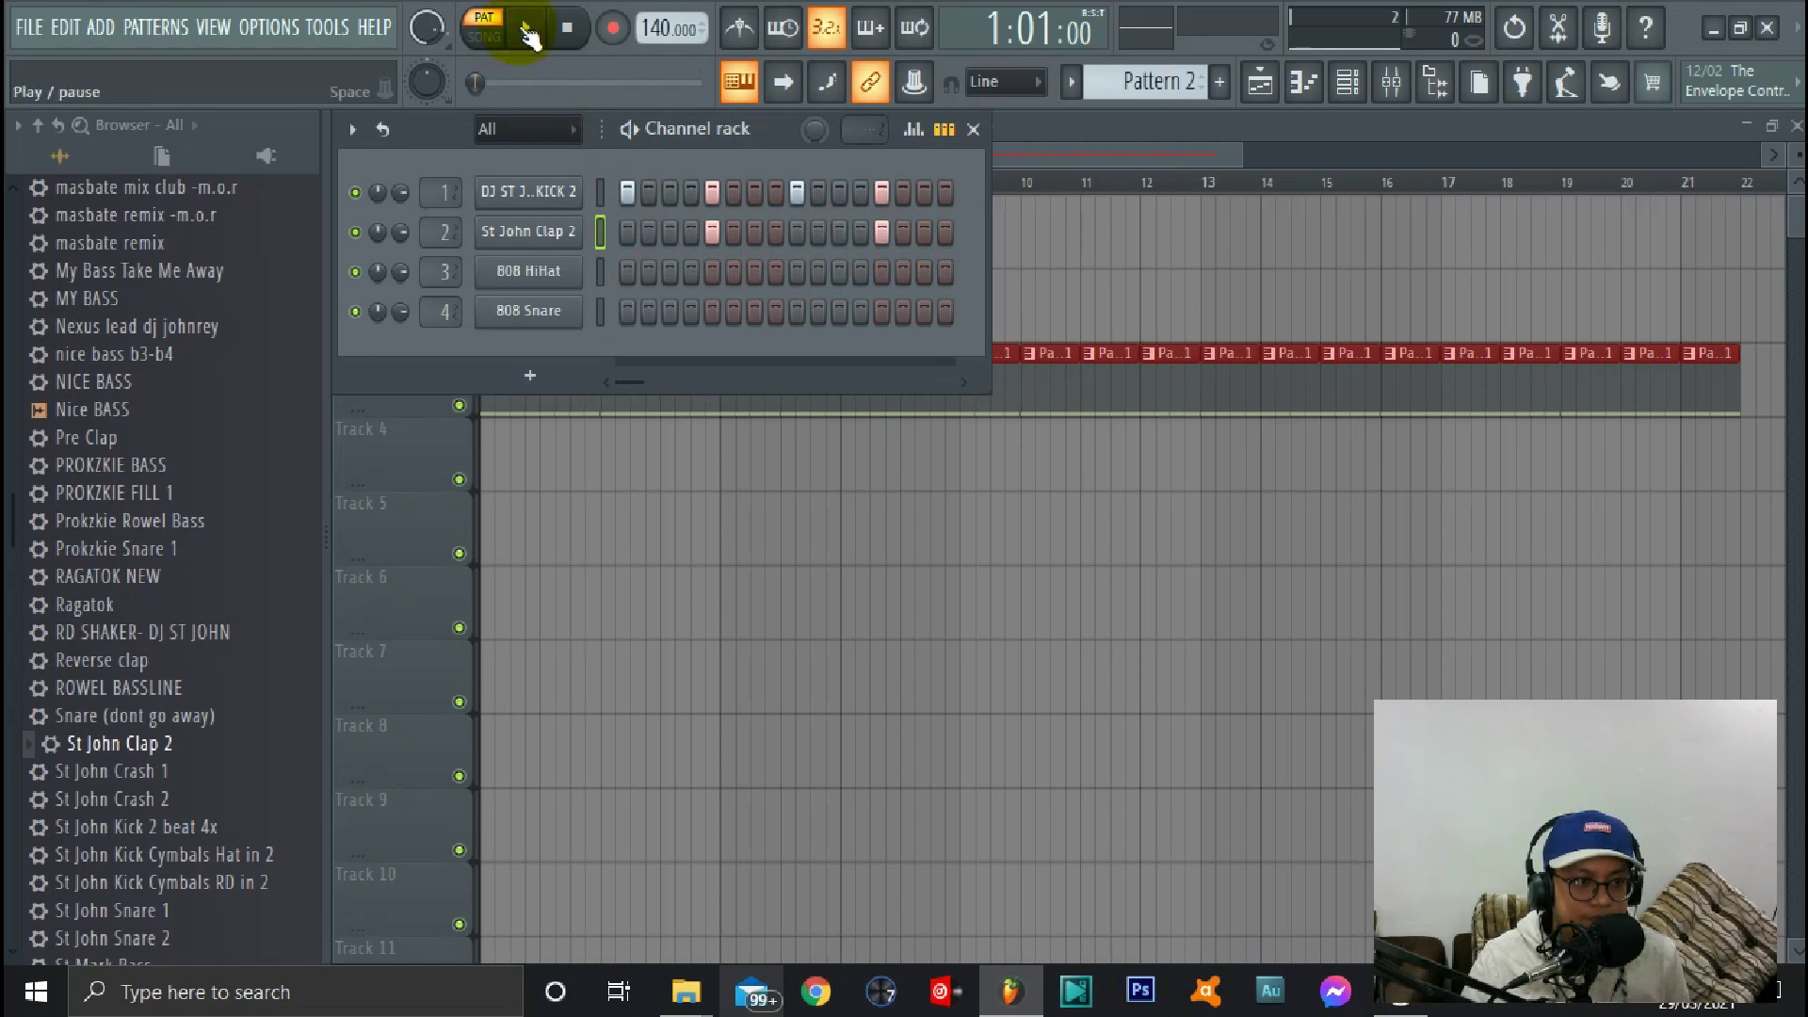
click(526, 28)
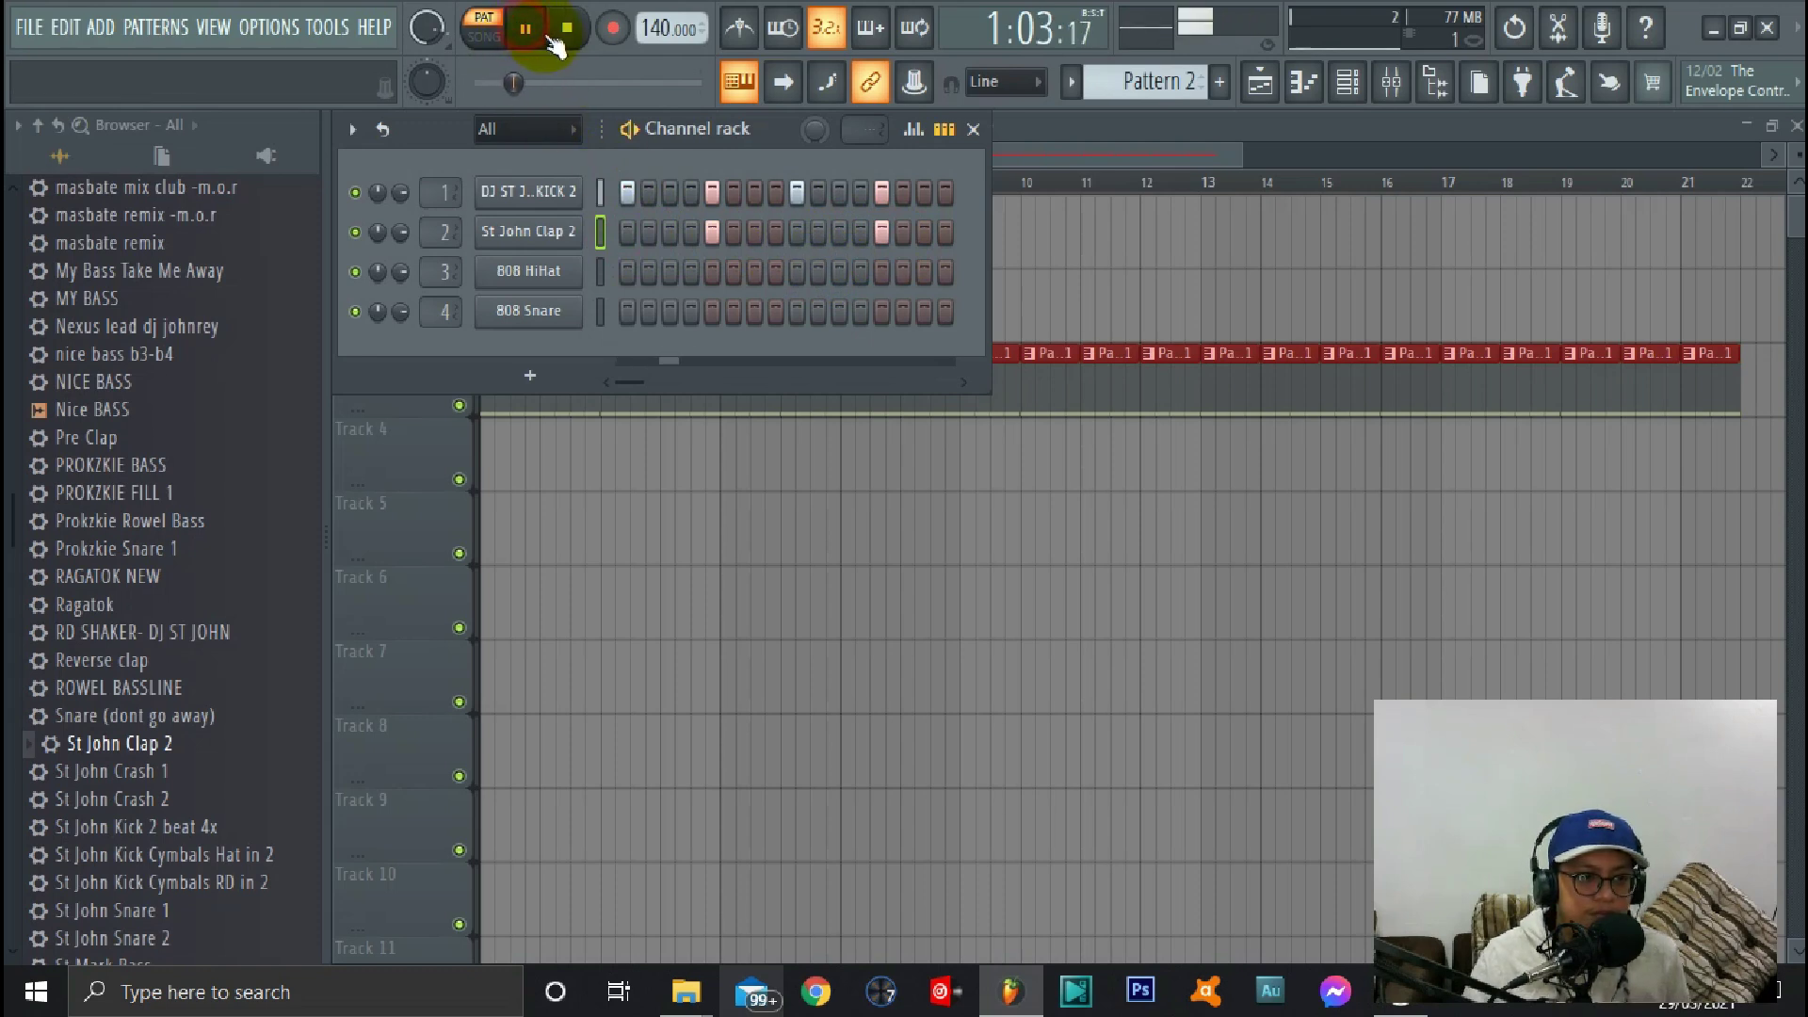
click(572, 30)
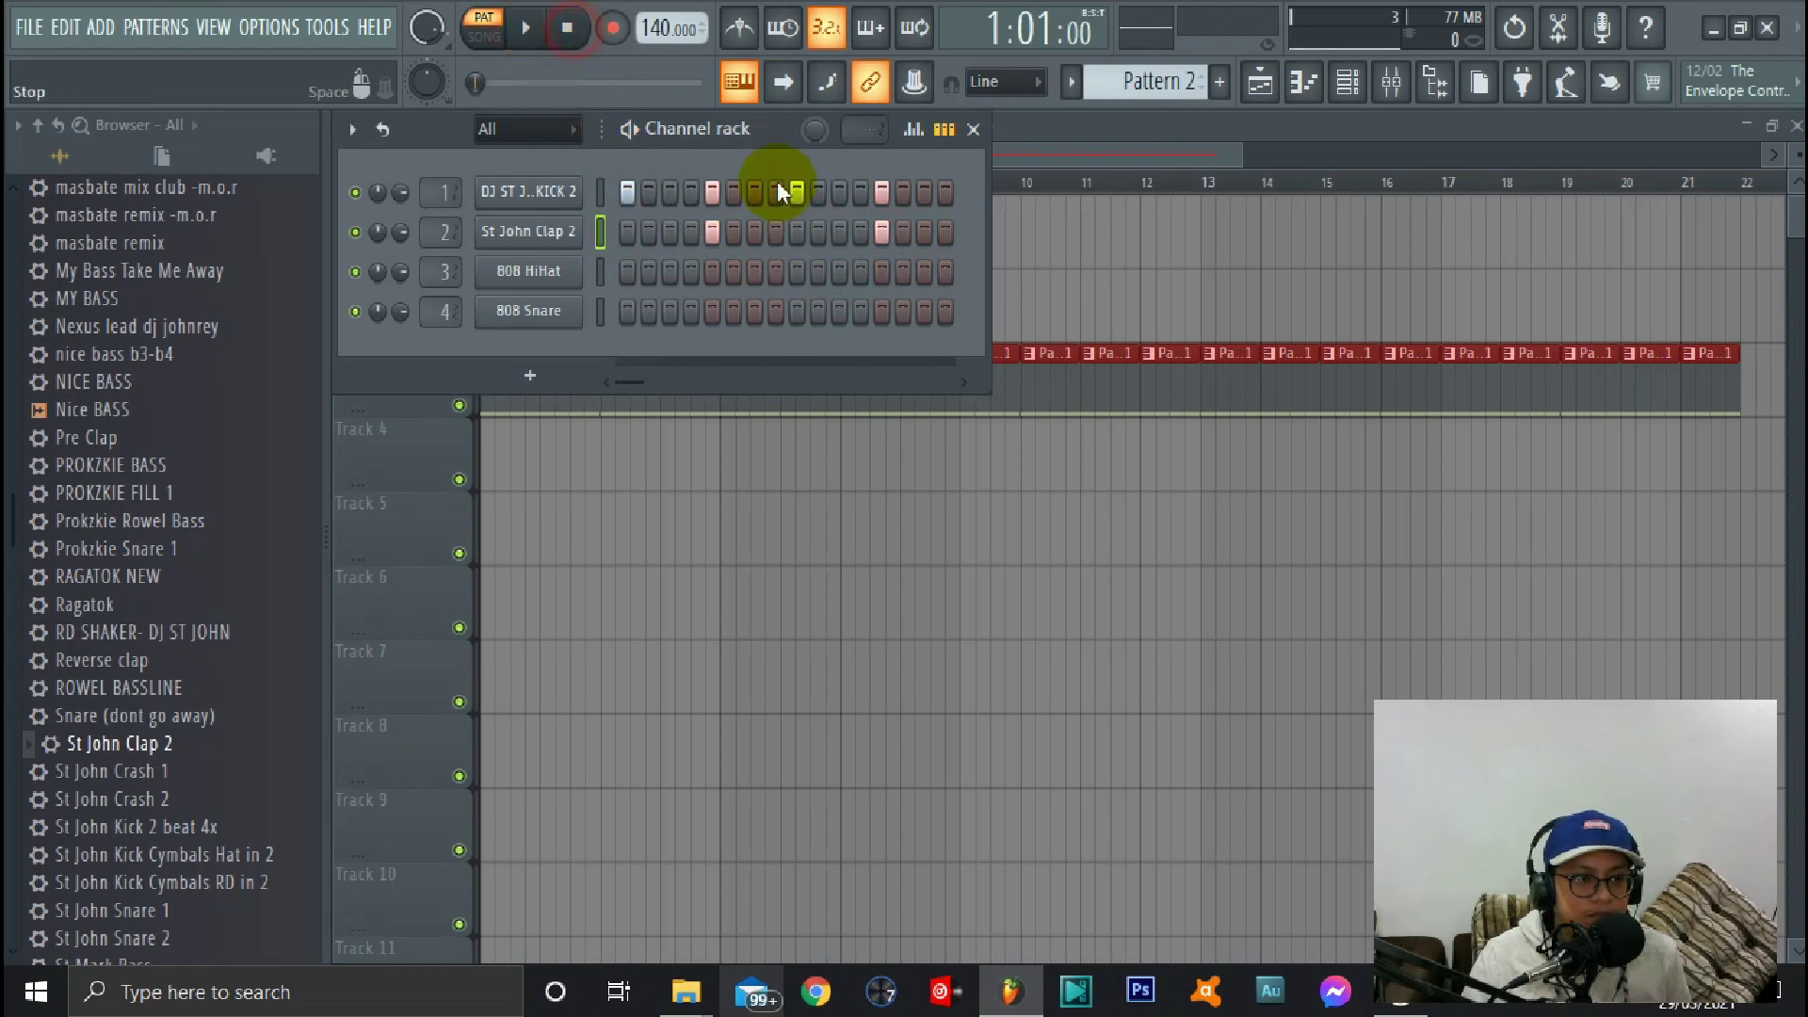
Clear all four kick steps from Pattern 2
click(626, 194)
click(712, 192)
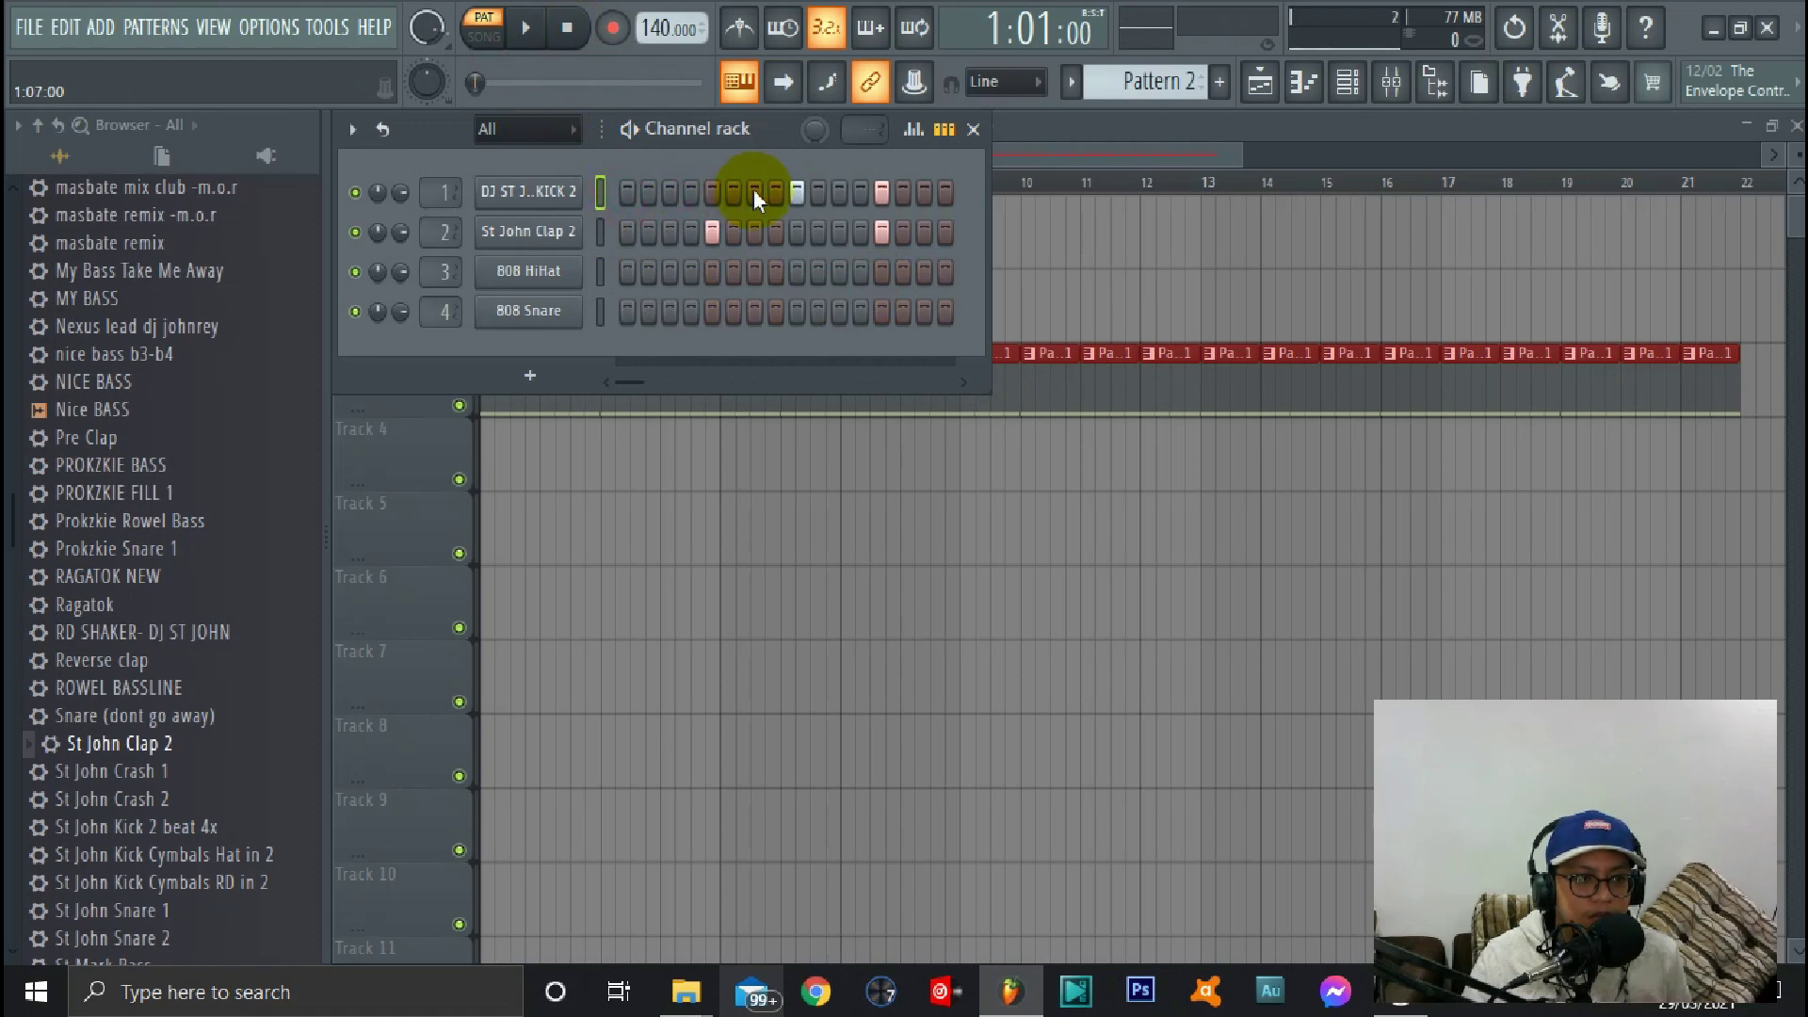
click(797, 192)
click(881, 192)
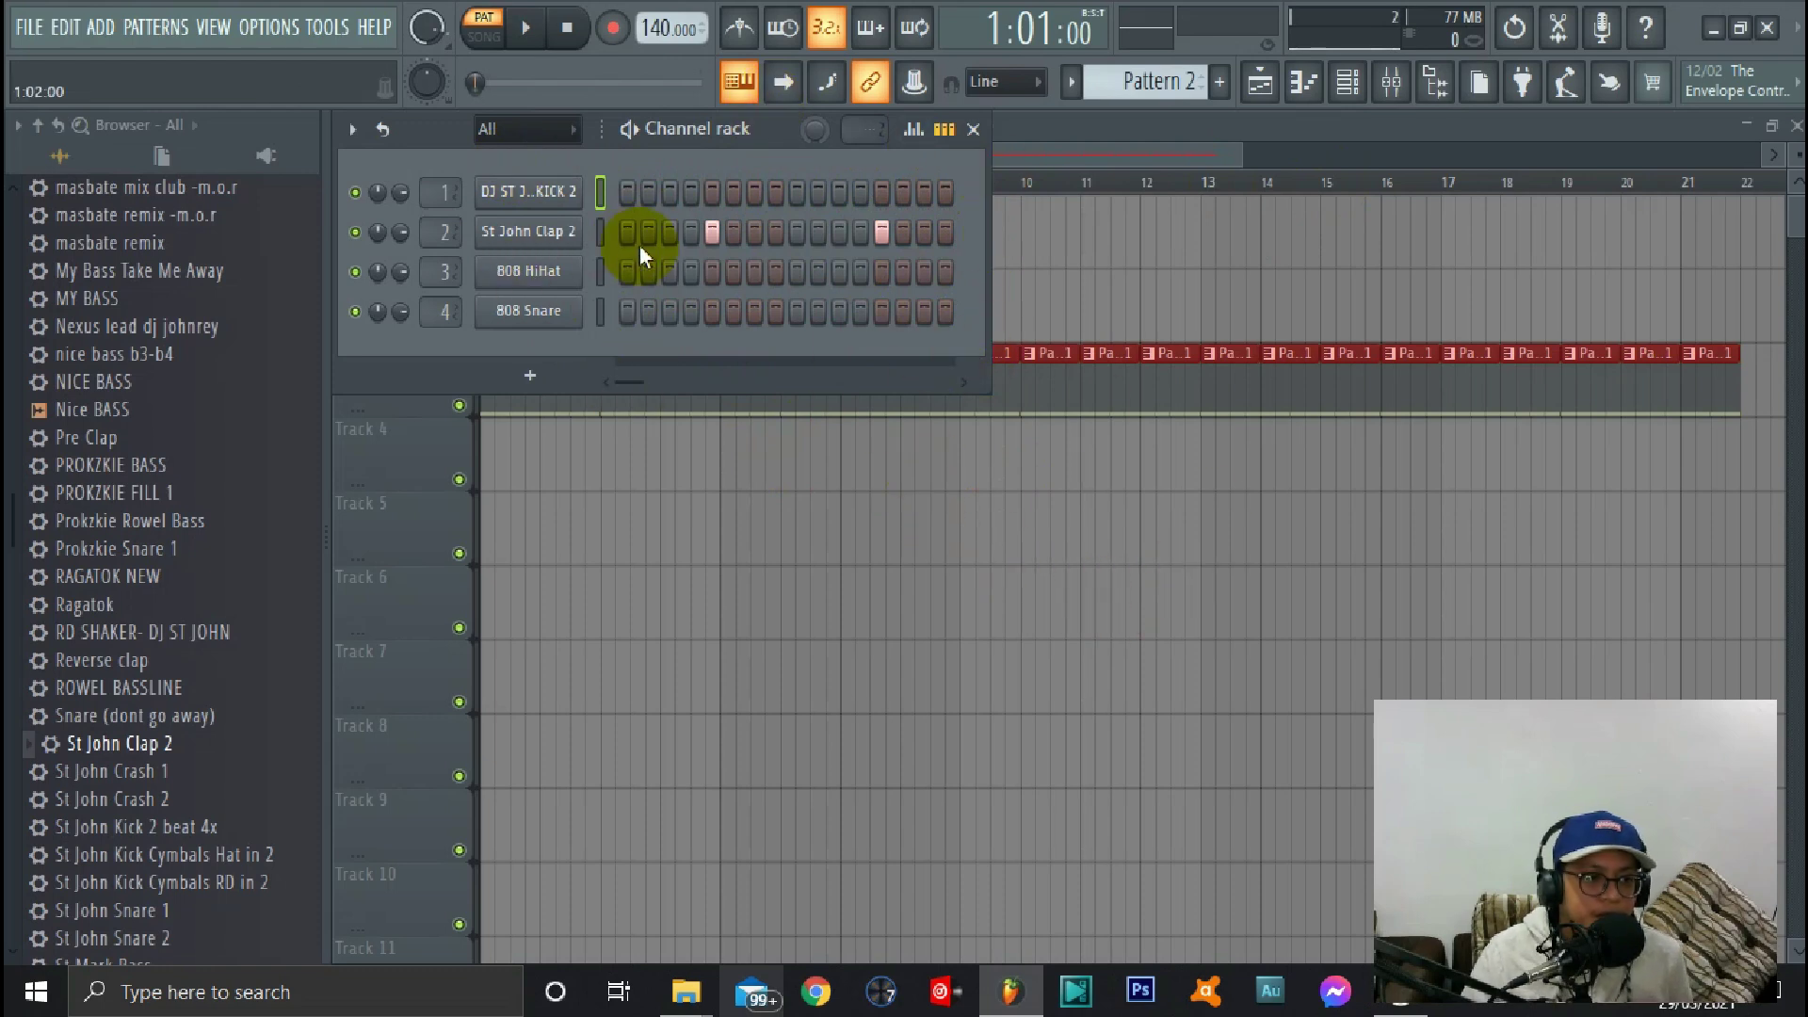
Open St John Clap 2 in the piano roll and play its notes
right_click(595, 249)
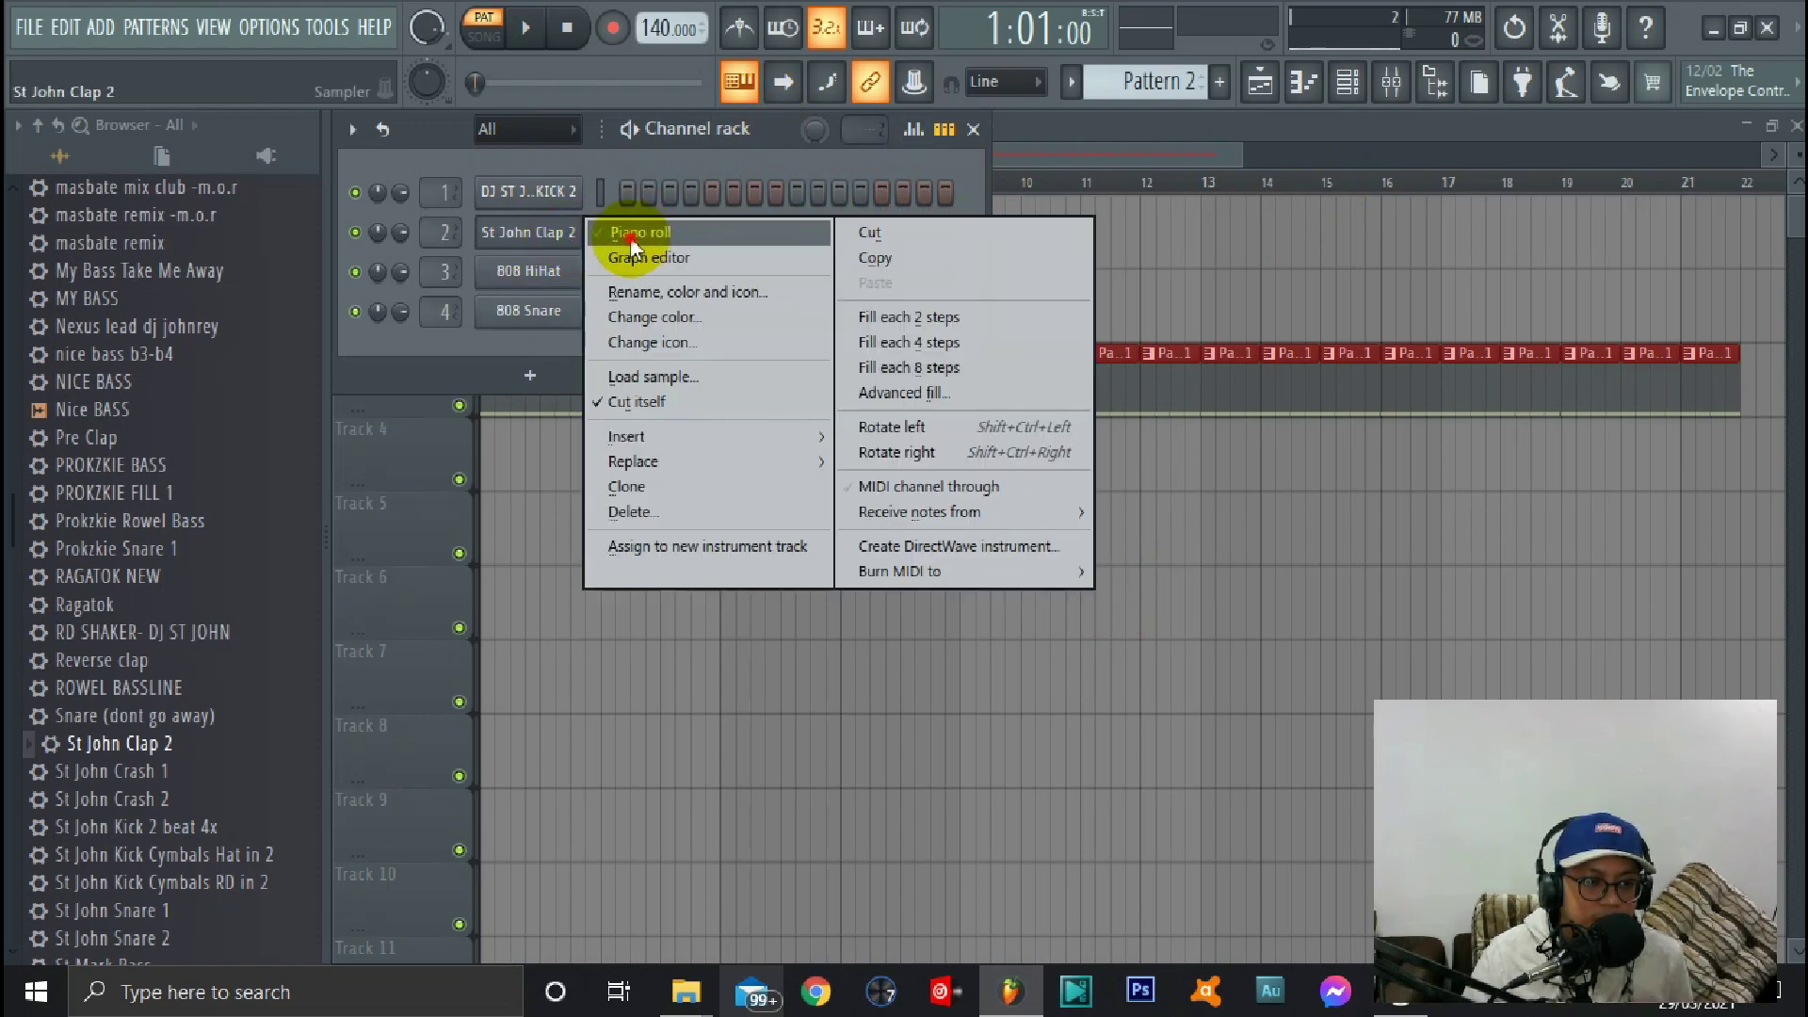
click(631, 234)
click(528, 30)
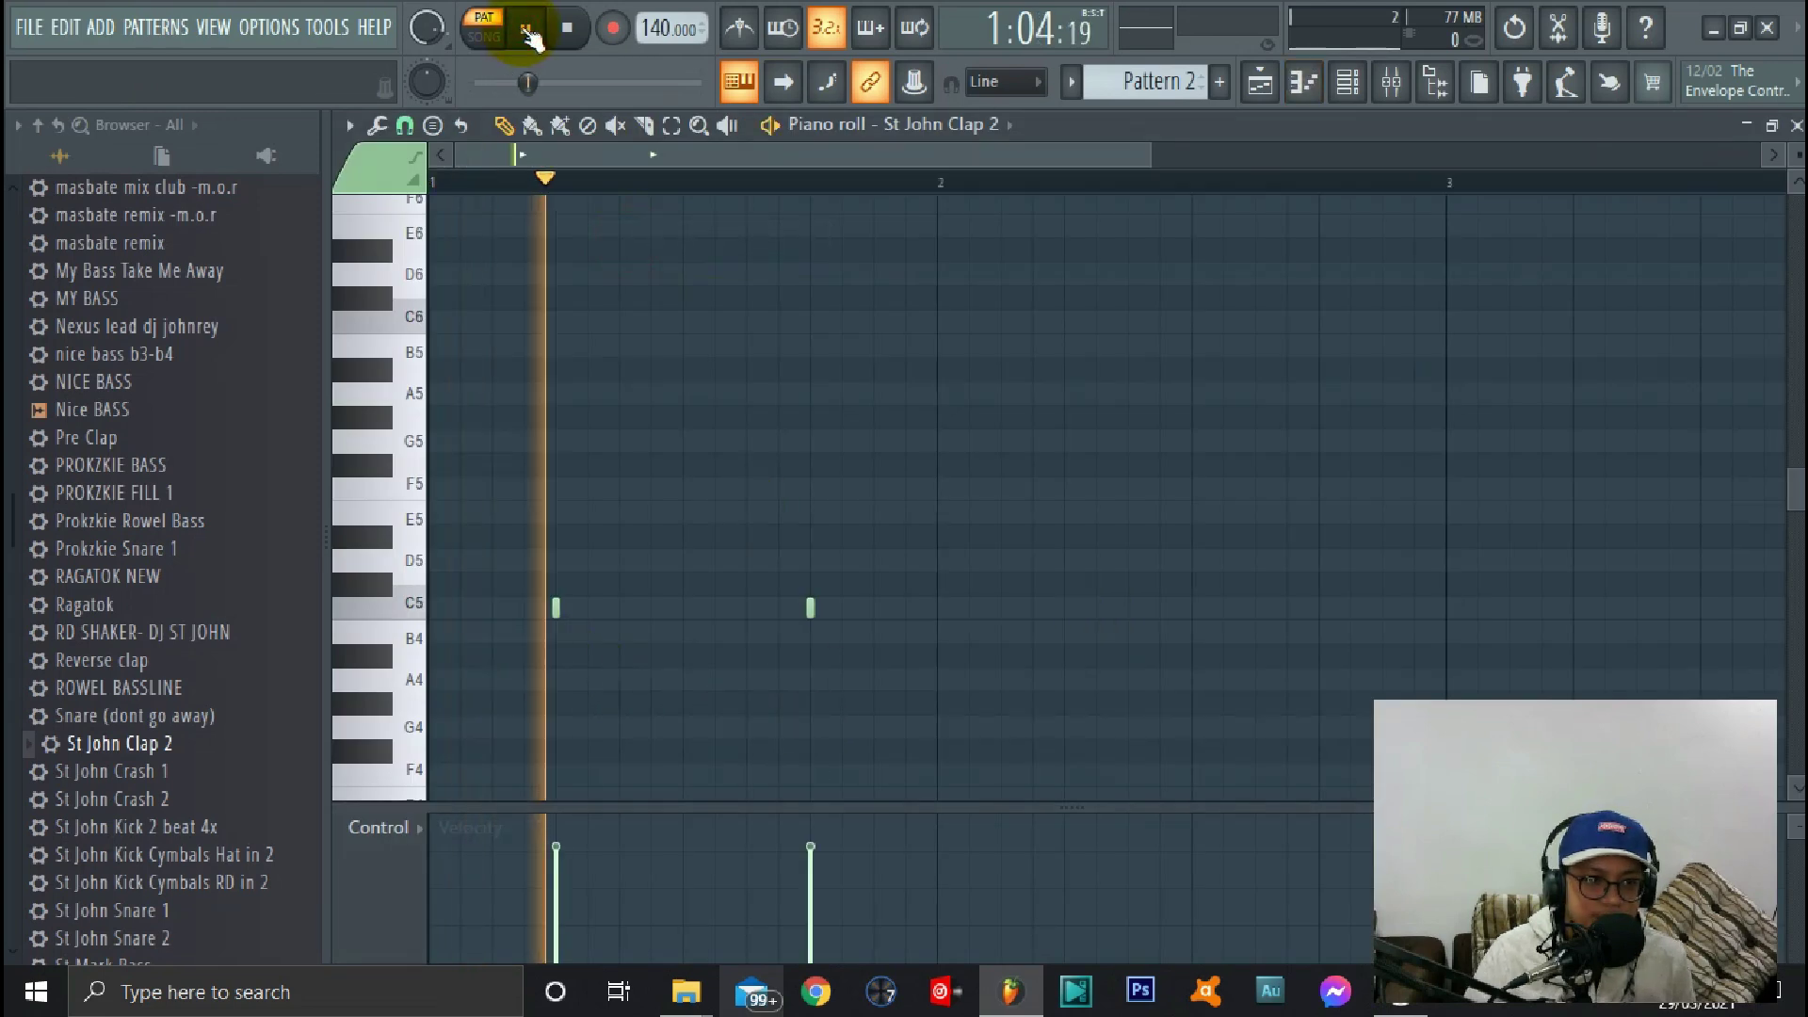
Close the piano roll and channel rack, then stop playback
click(1795, 124)
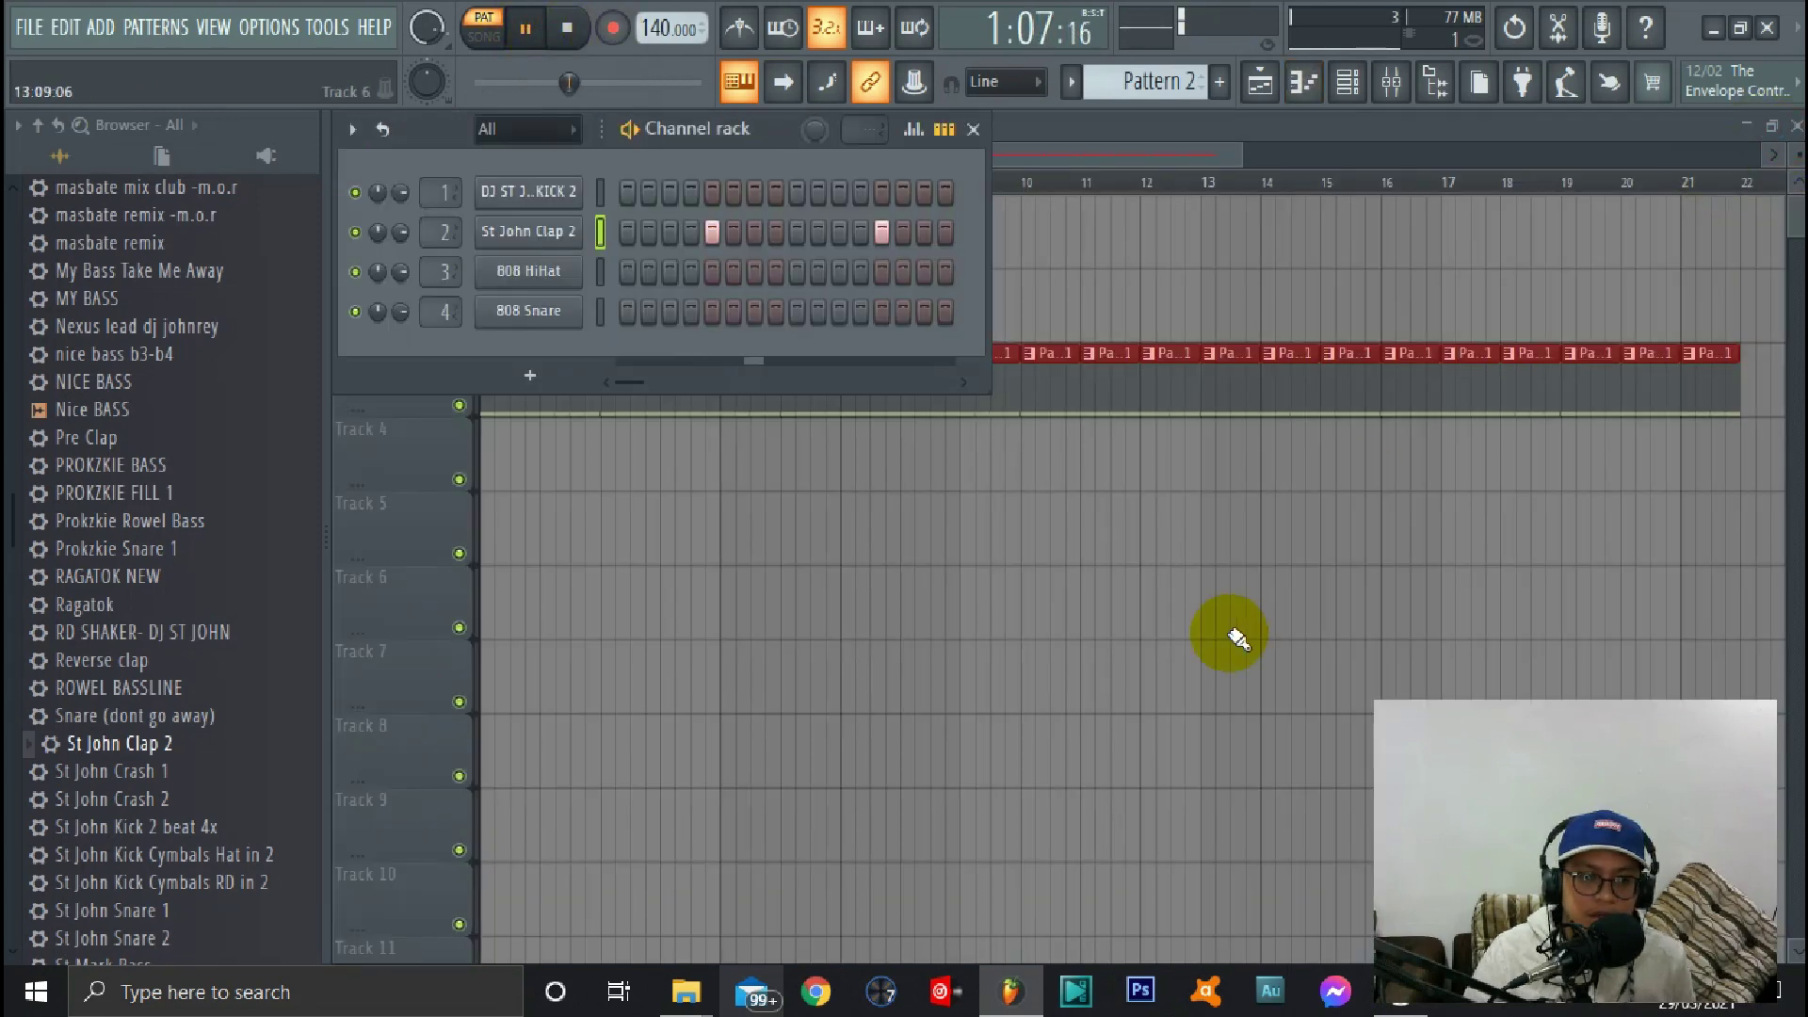
key(F6)
key(space)
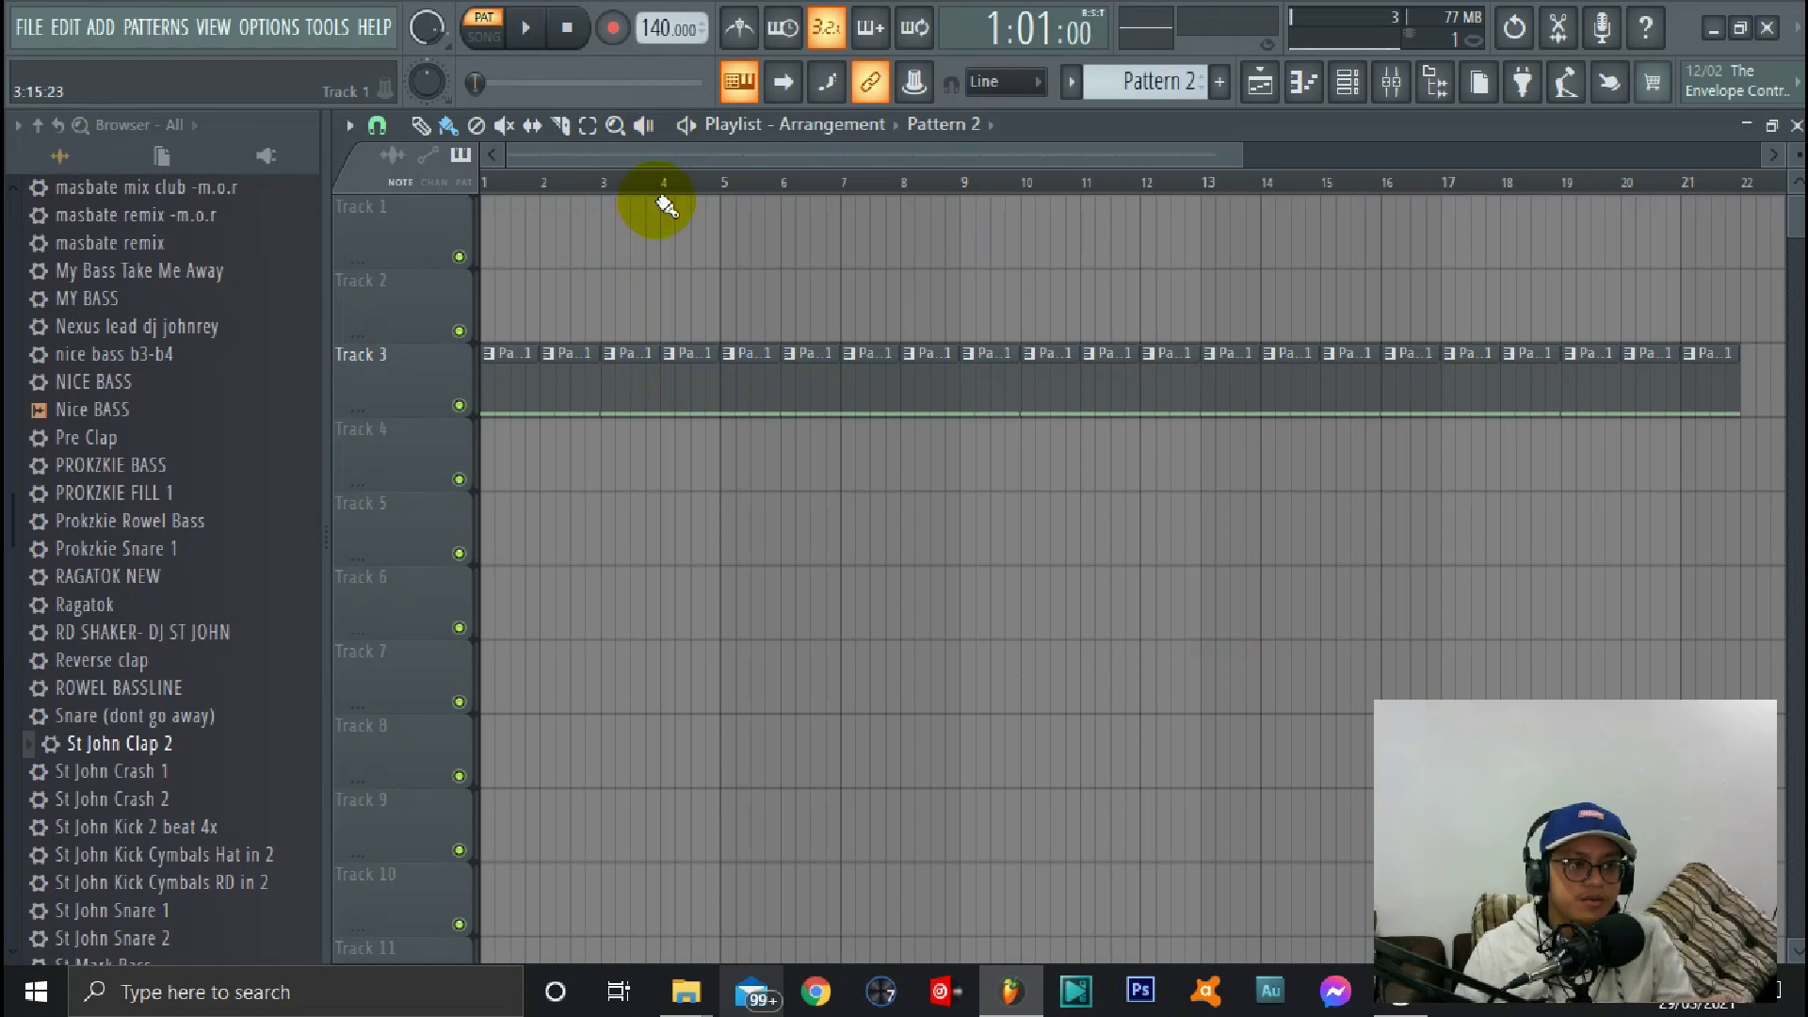
Switch to song mode and briefly play the arrangement
click(551, 189)
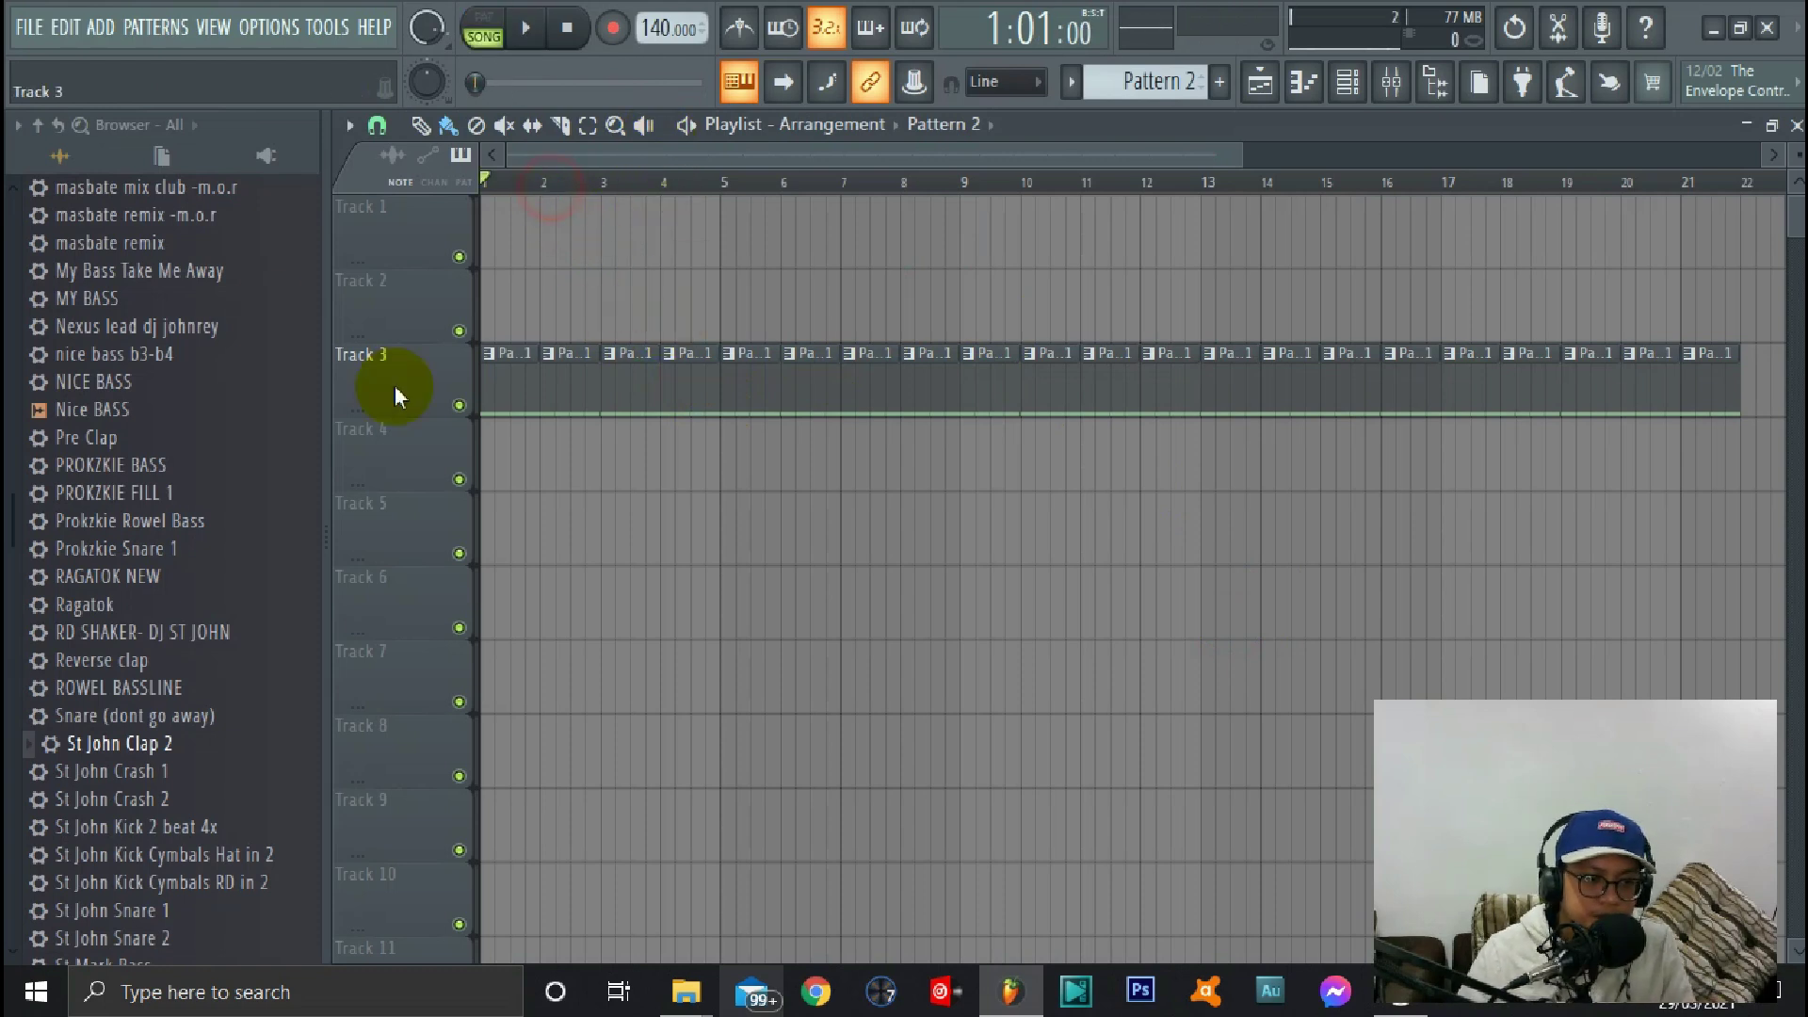
key(space)
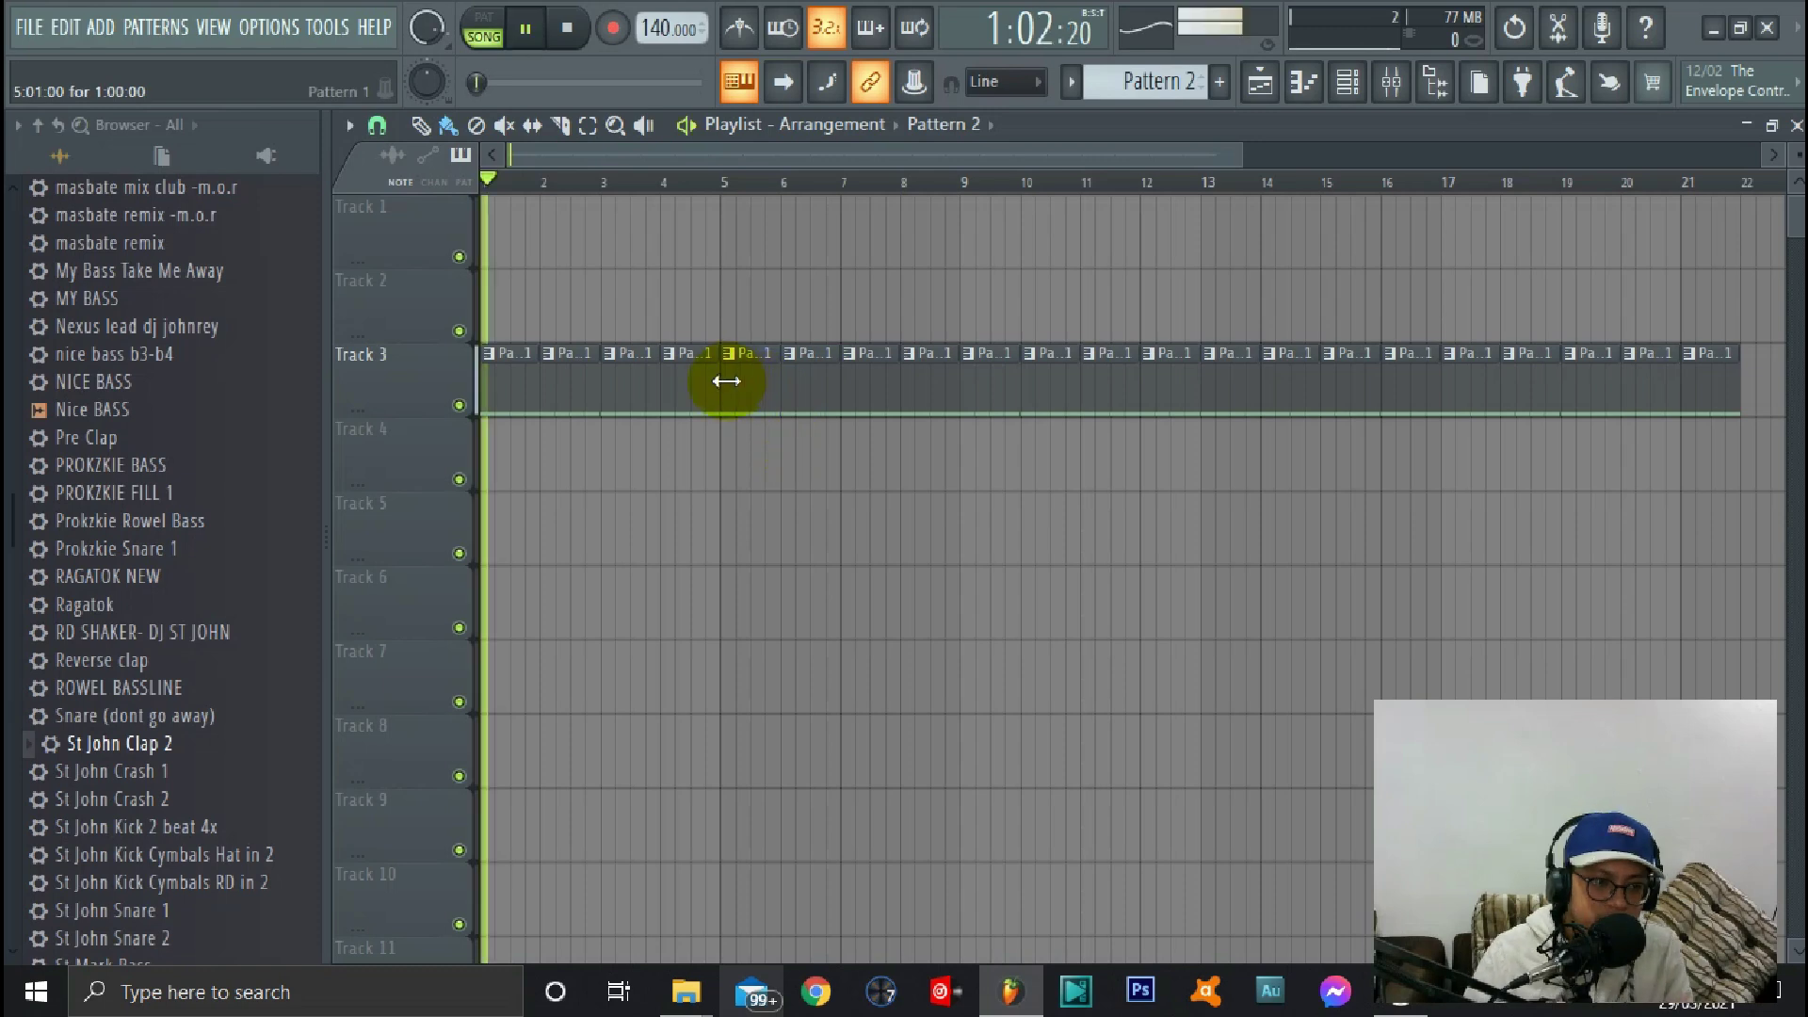
key(space)
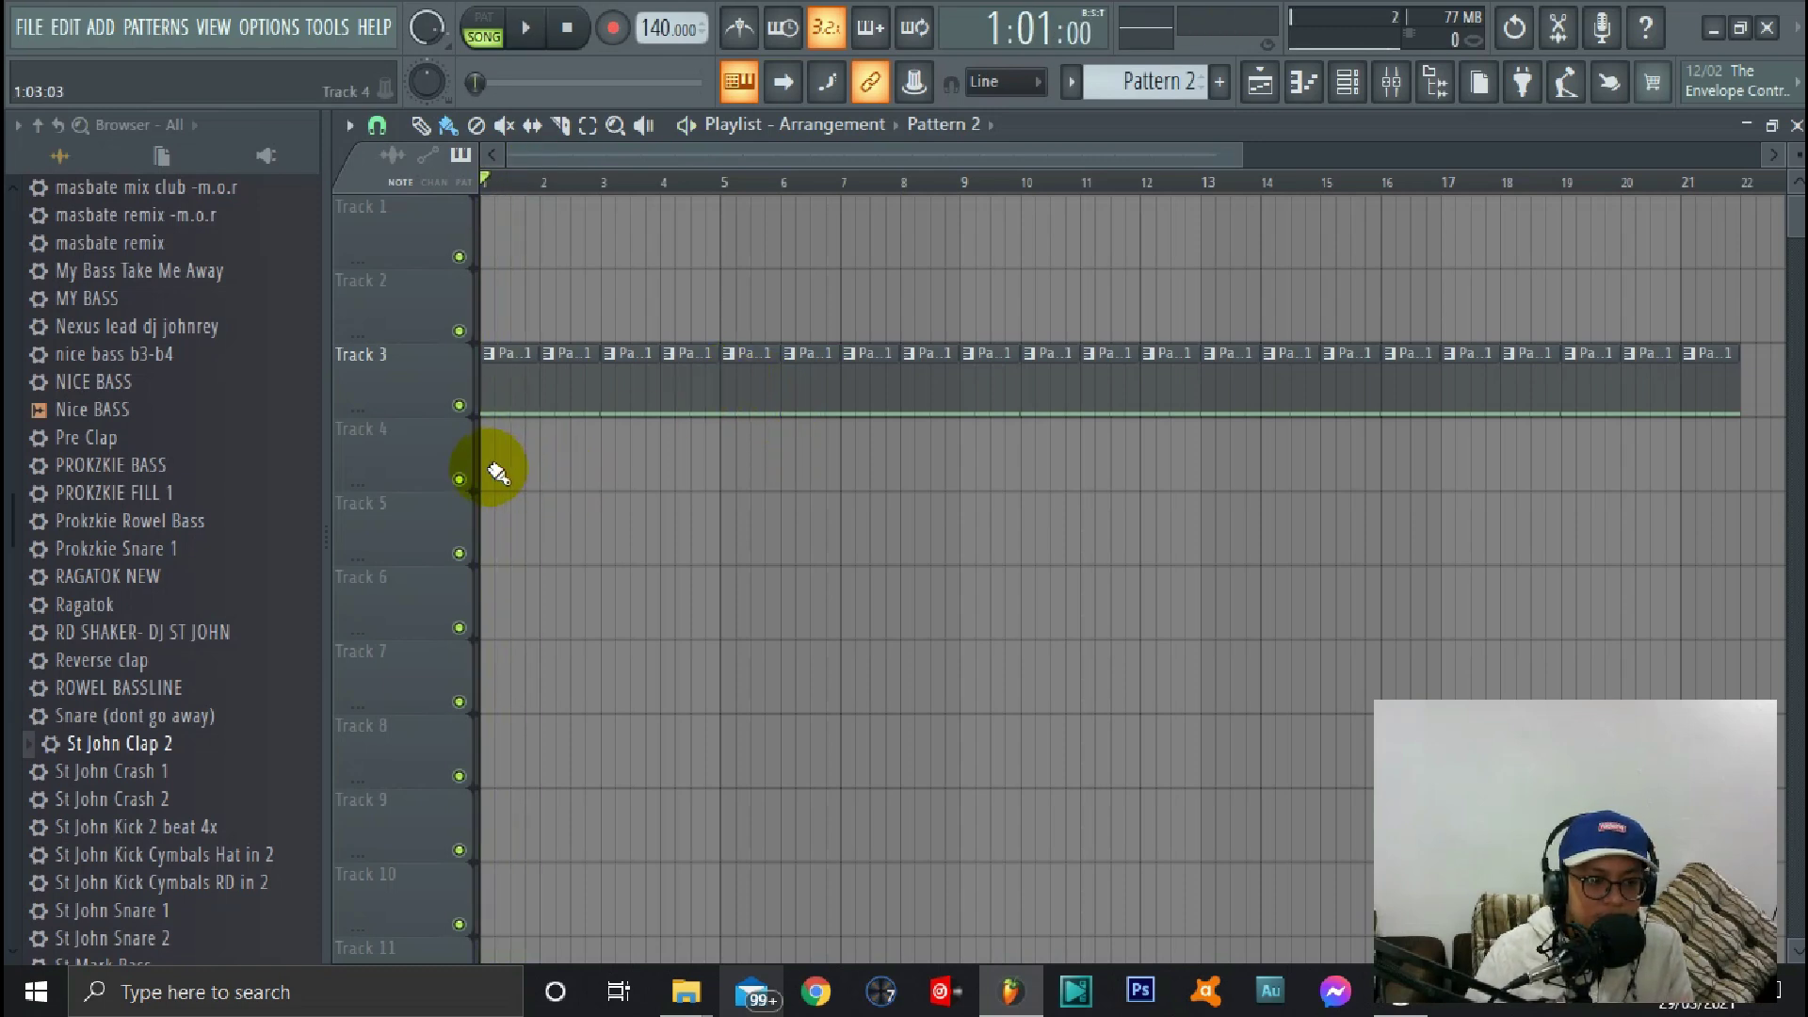
Paint Pattern 2 clips across Track 4's first eight bars and play them back
drag(497, 473, 936, 492)
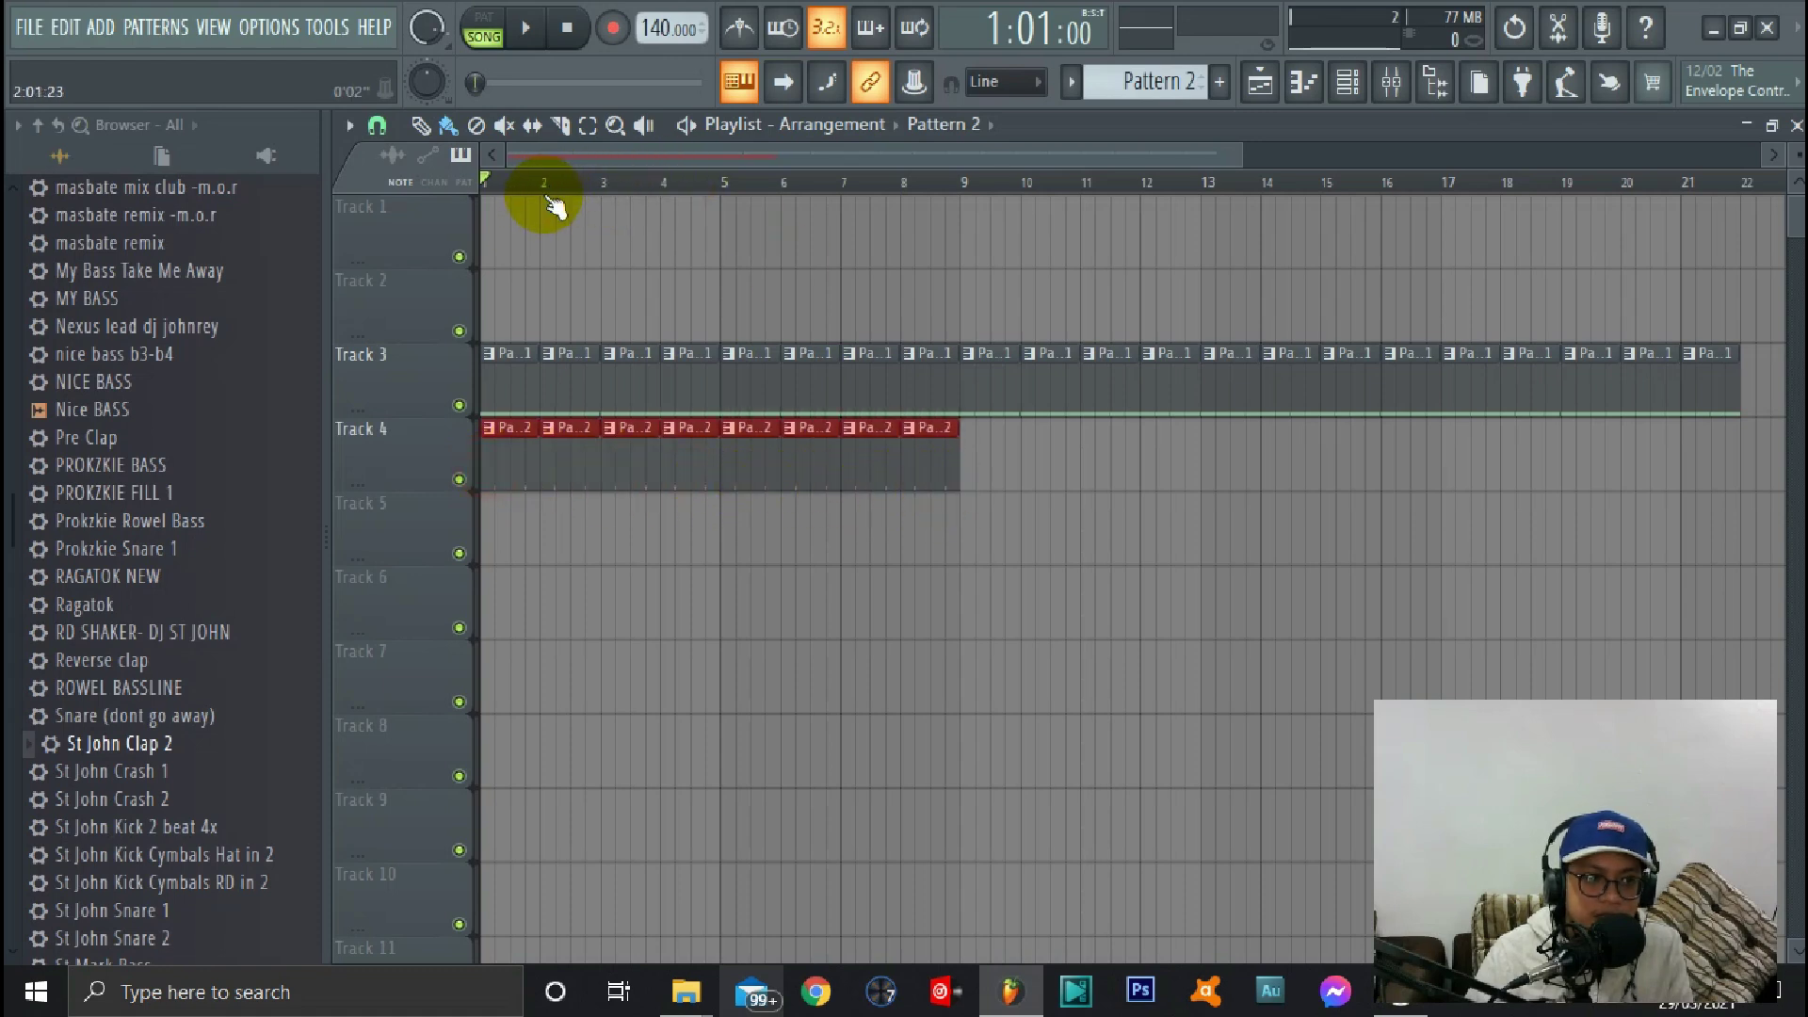
key(space)
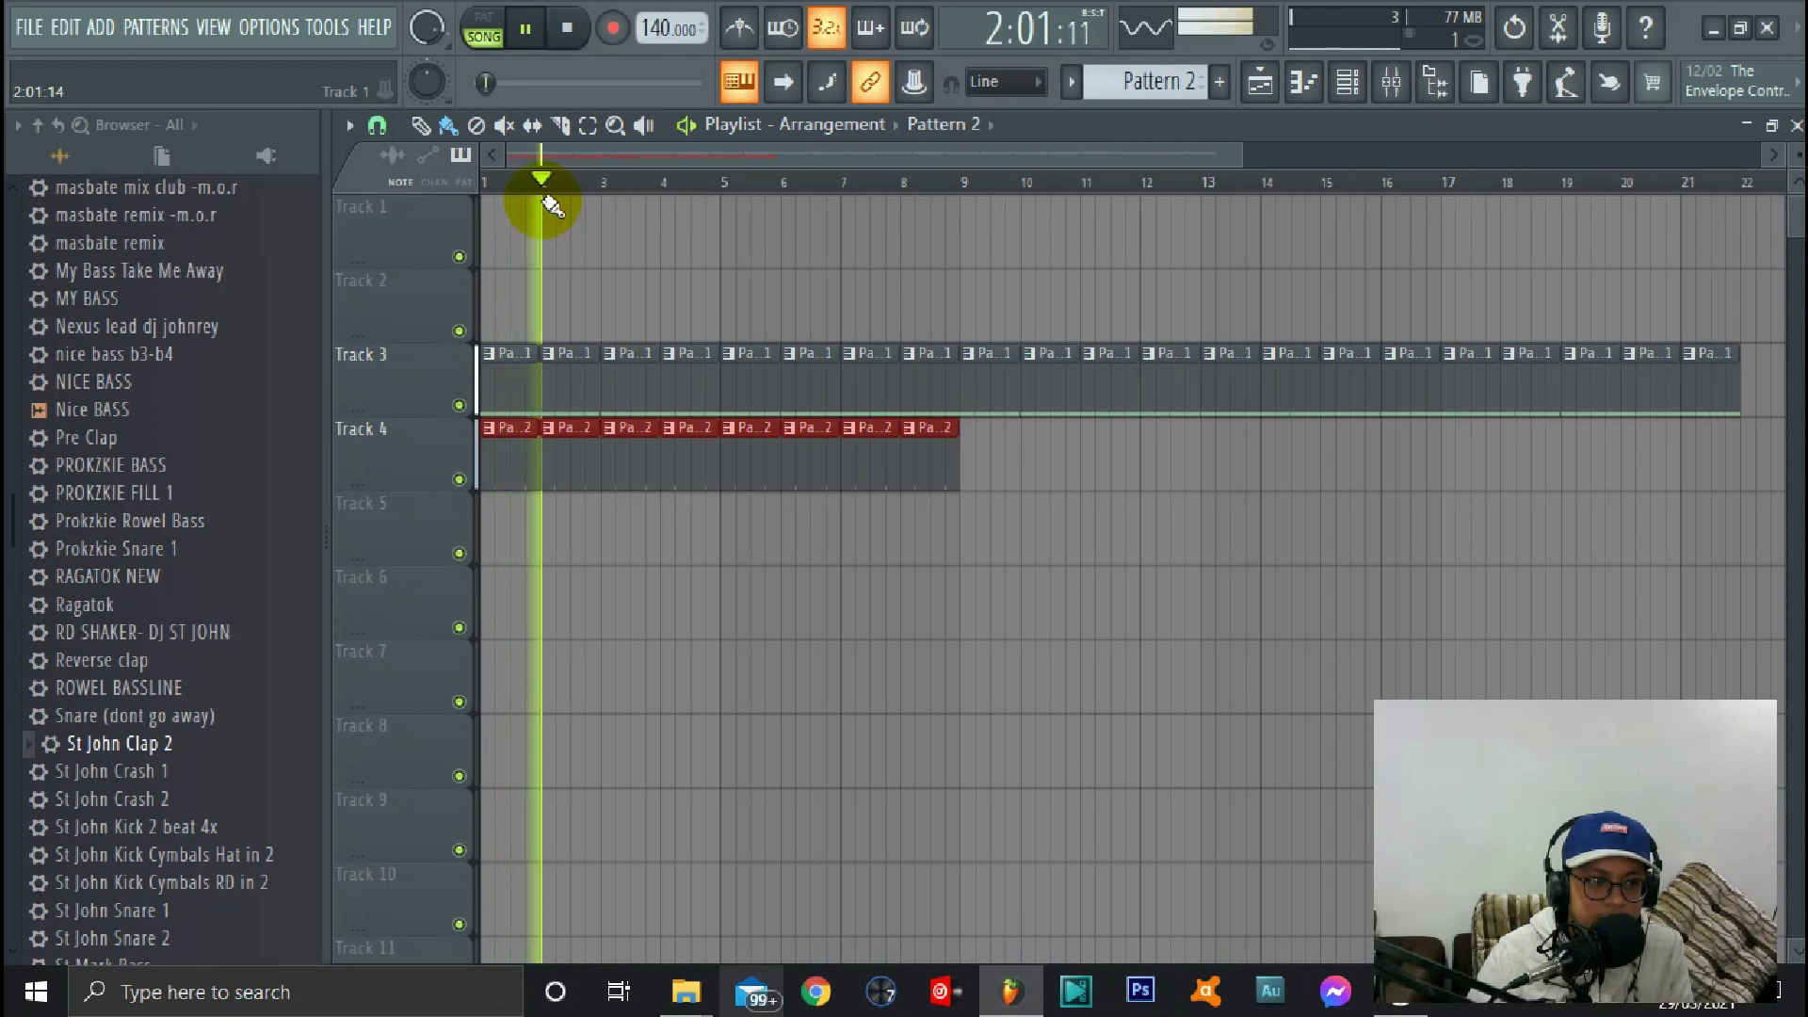
key(space)
key(space)
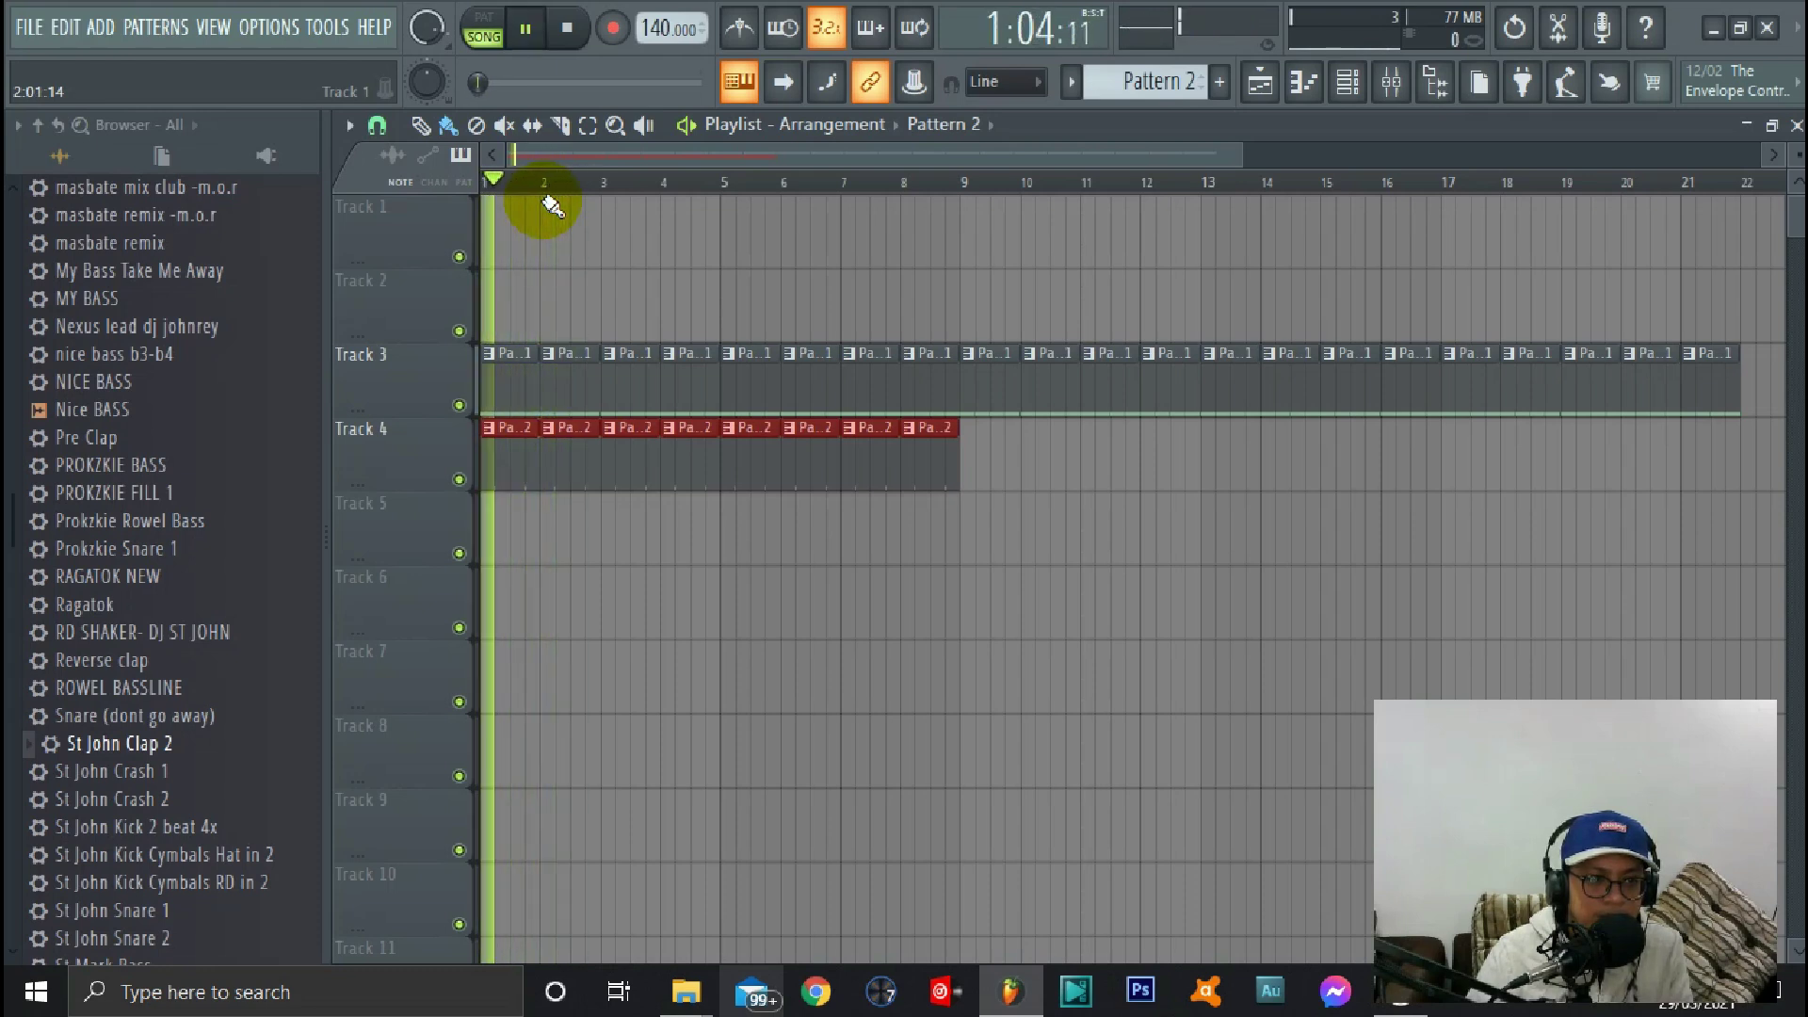
key(space)
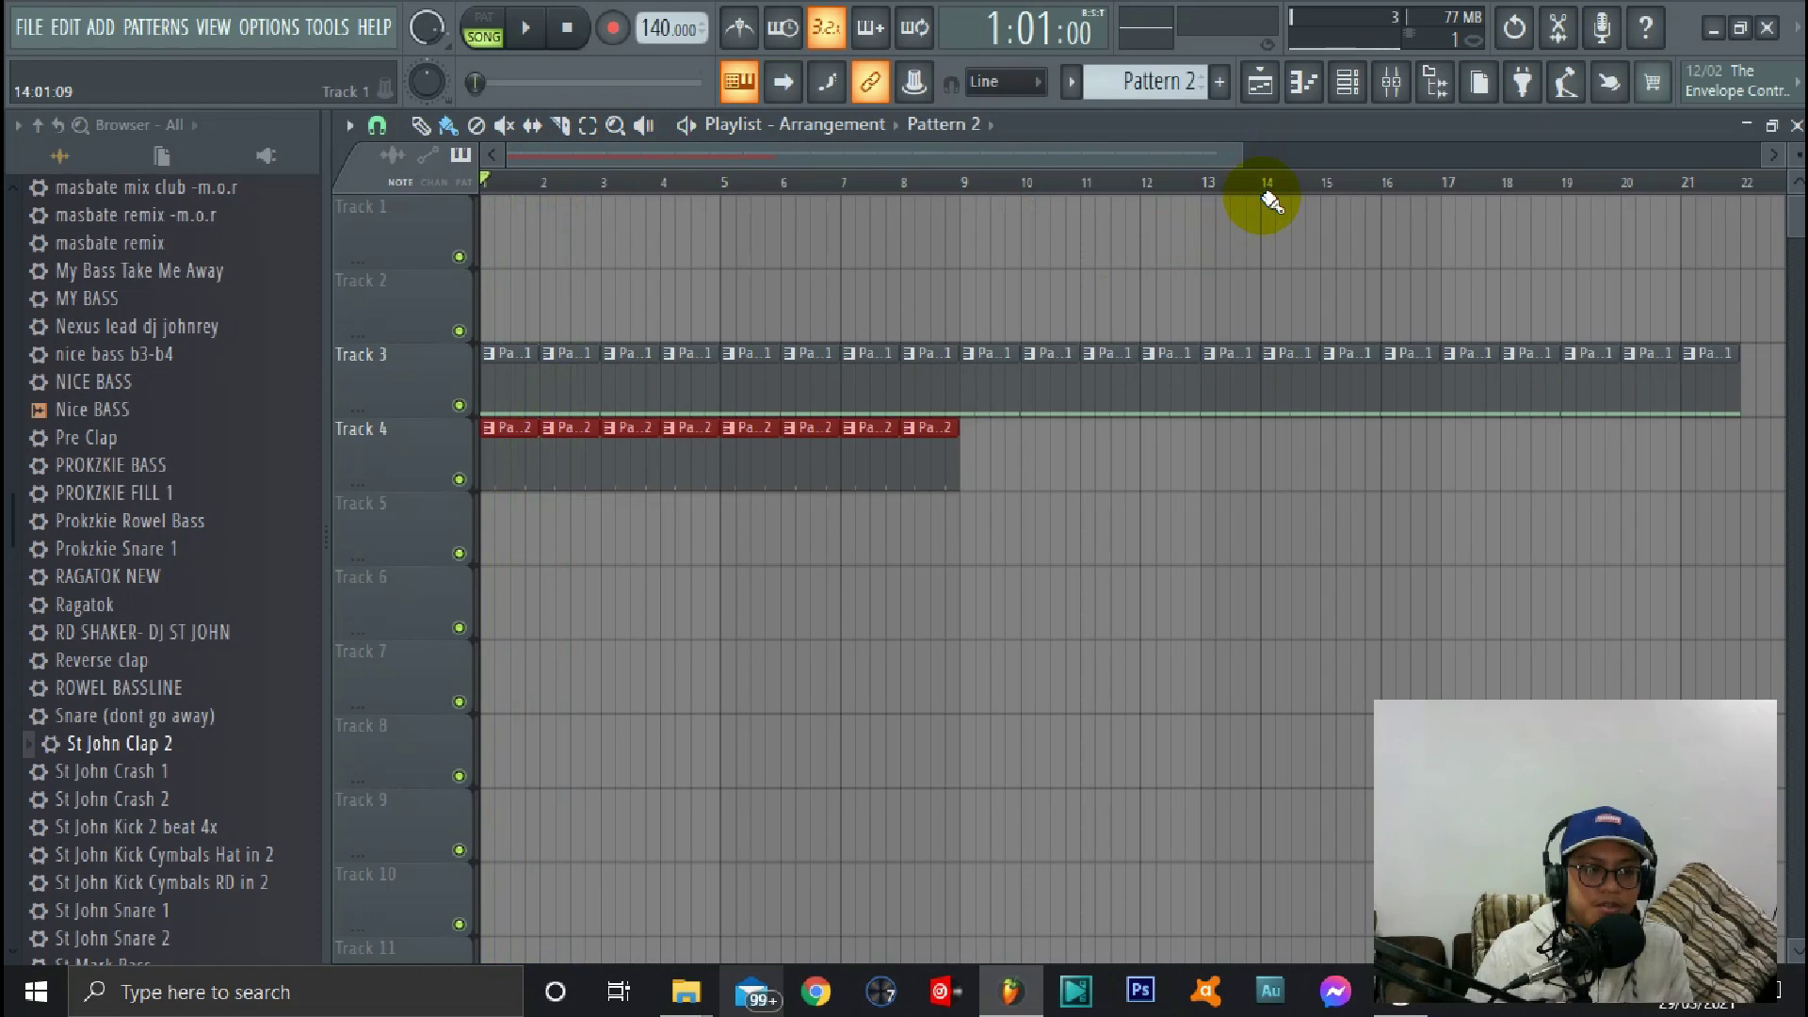
key(F6)
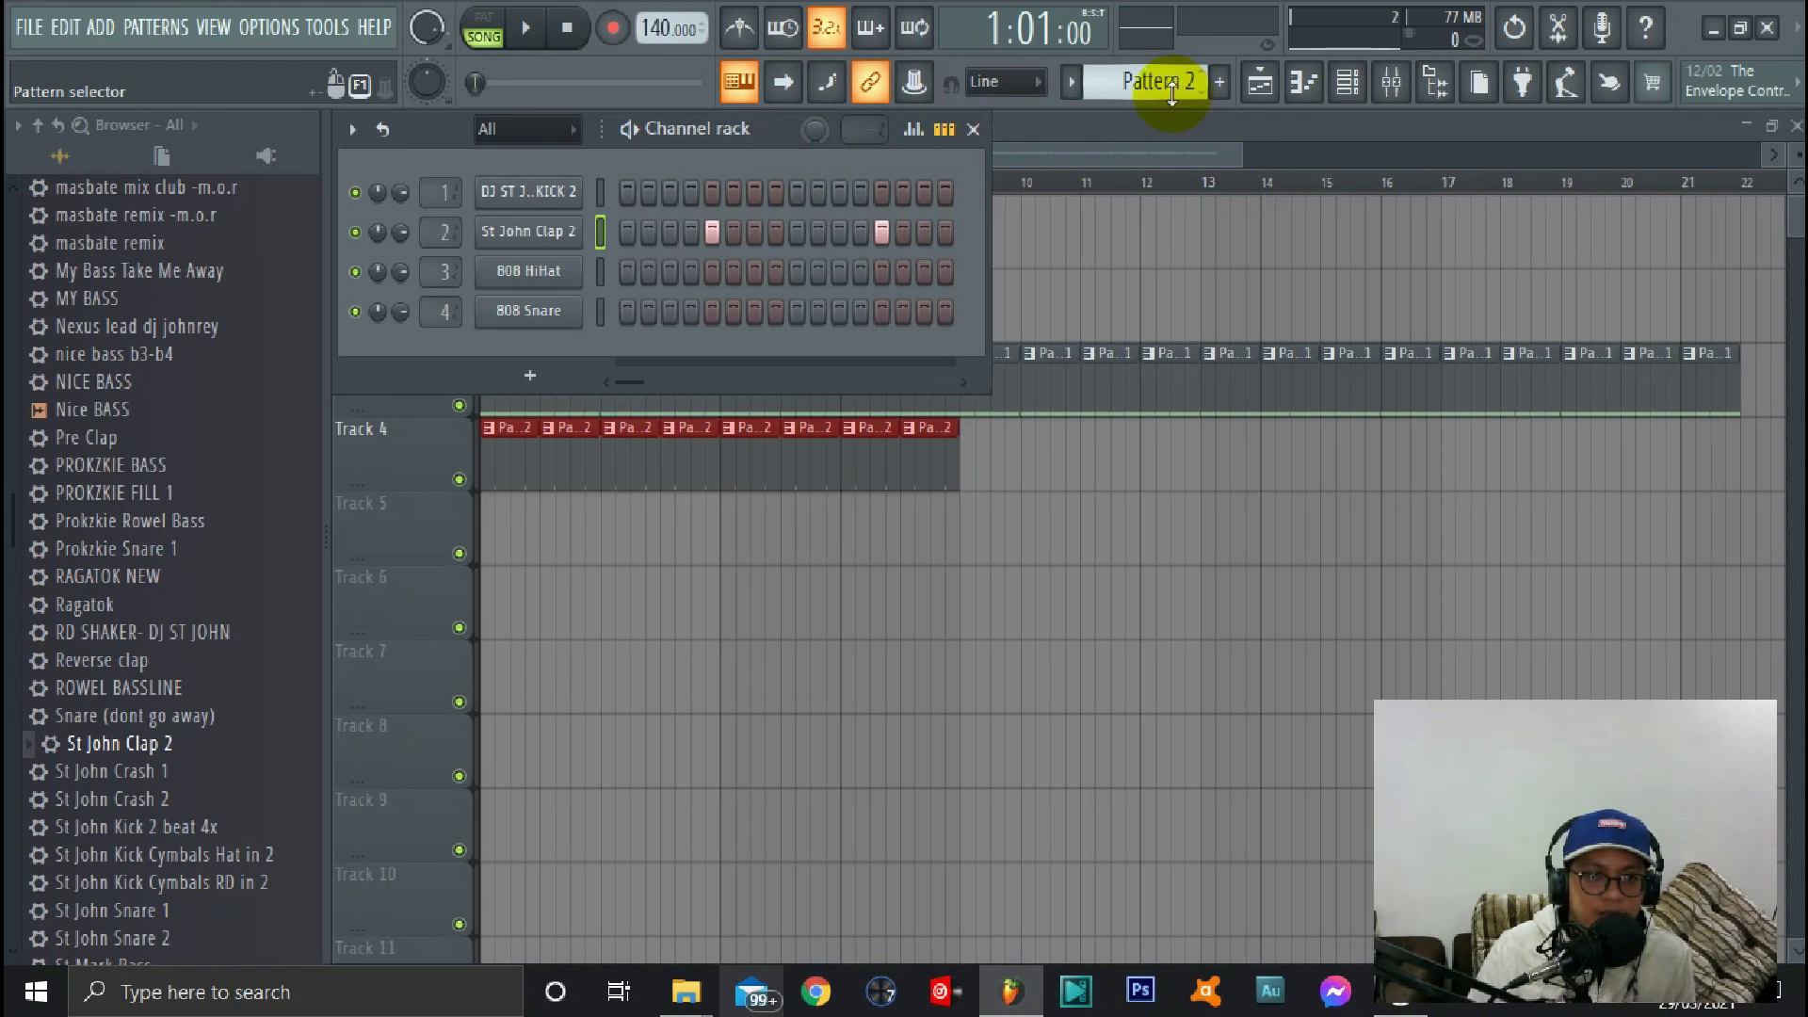
scroll(1171, 93, down, 1)
scroll(1171, 93, up, 1)
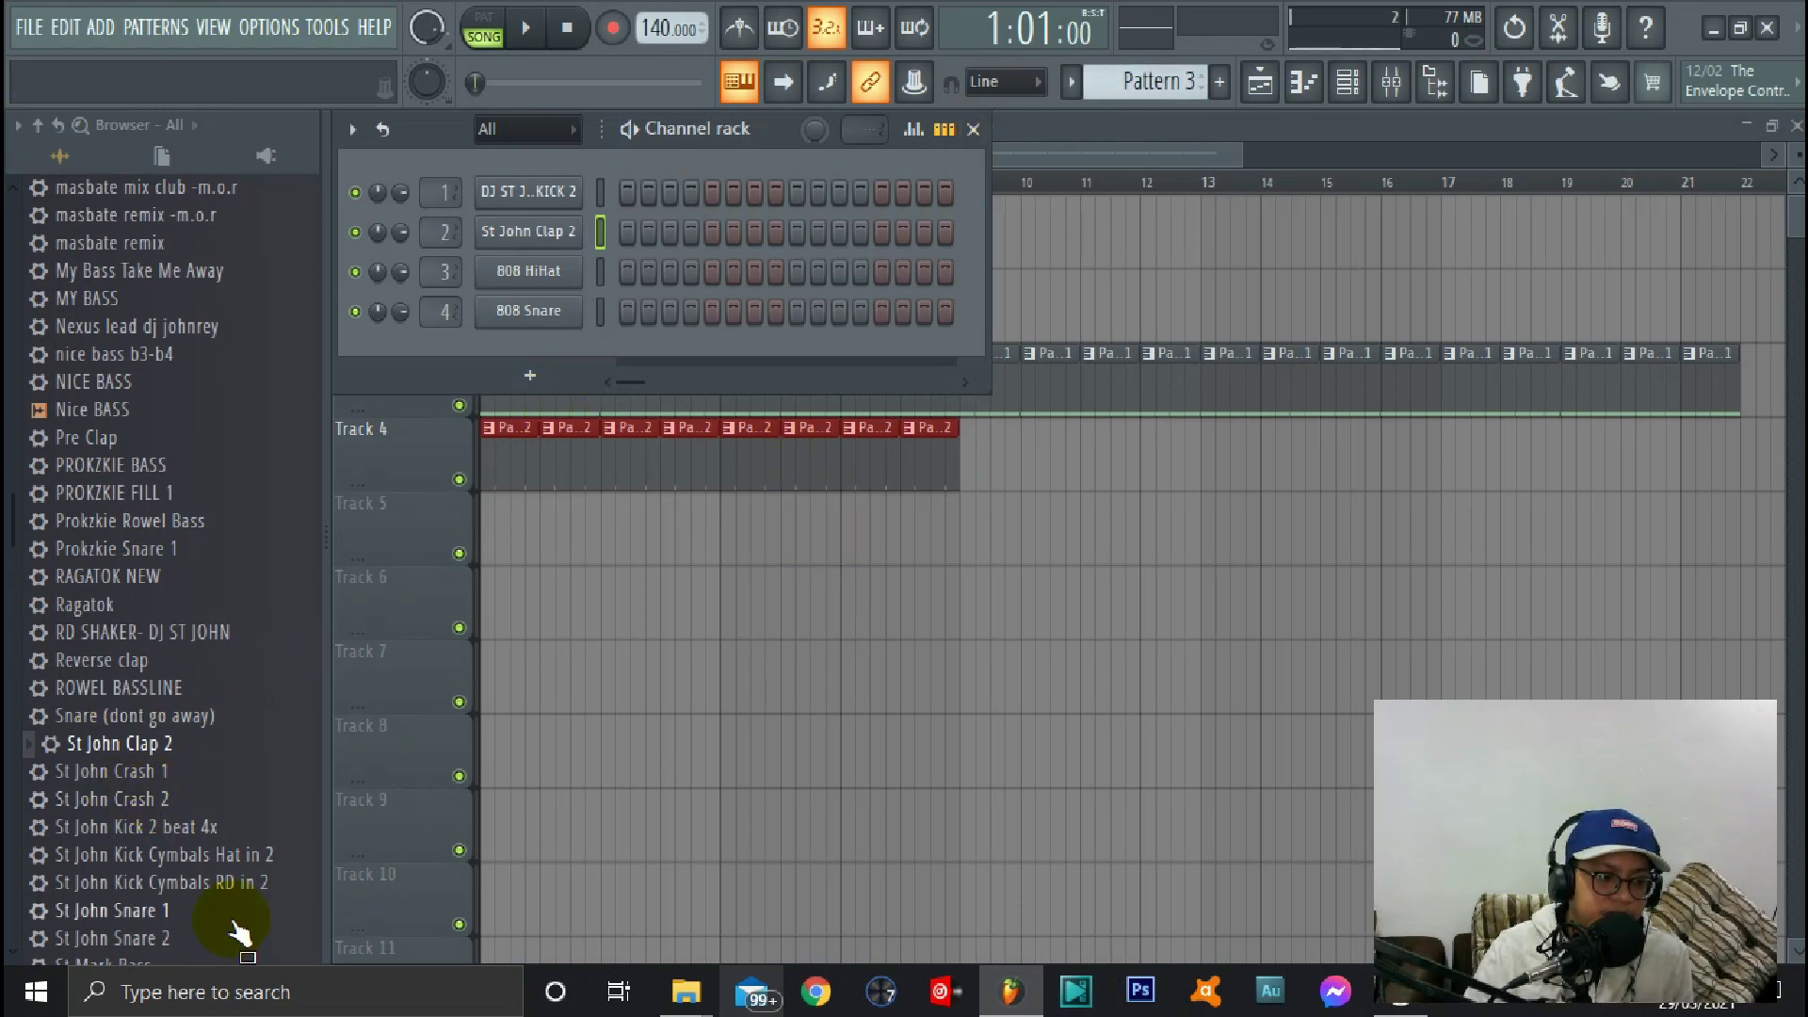
scroll(188, 926, down, 2)
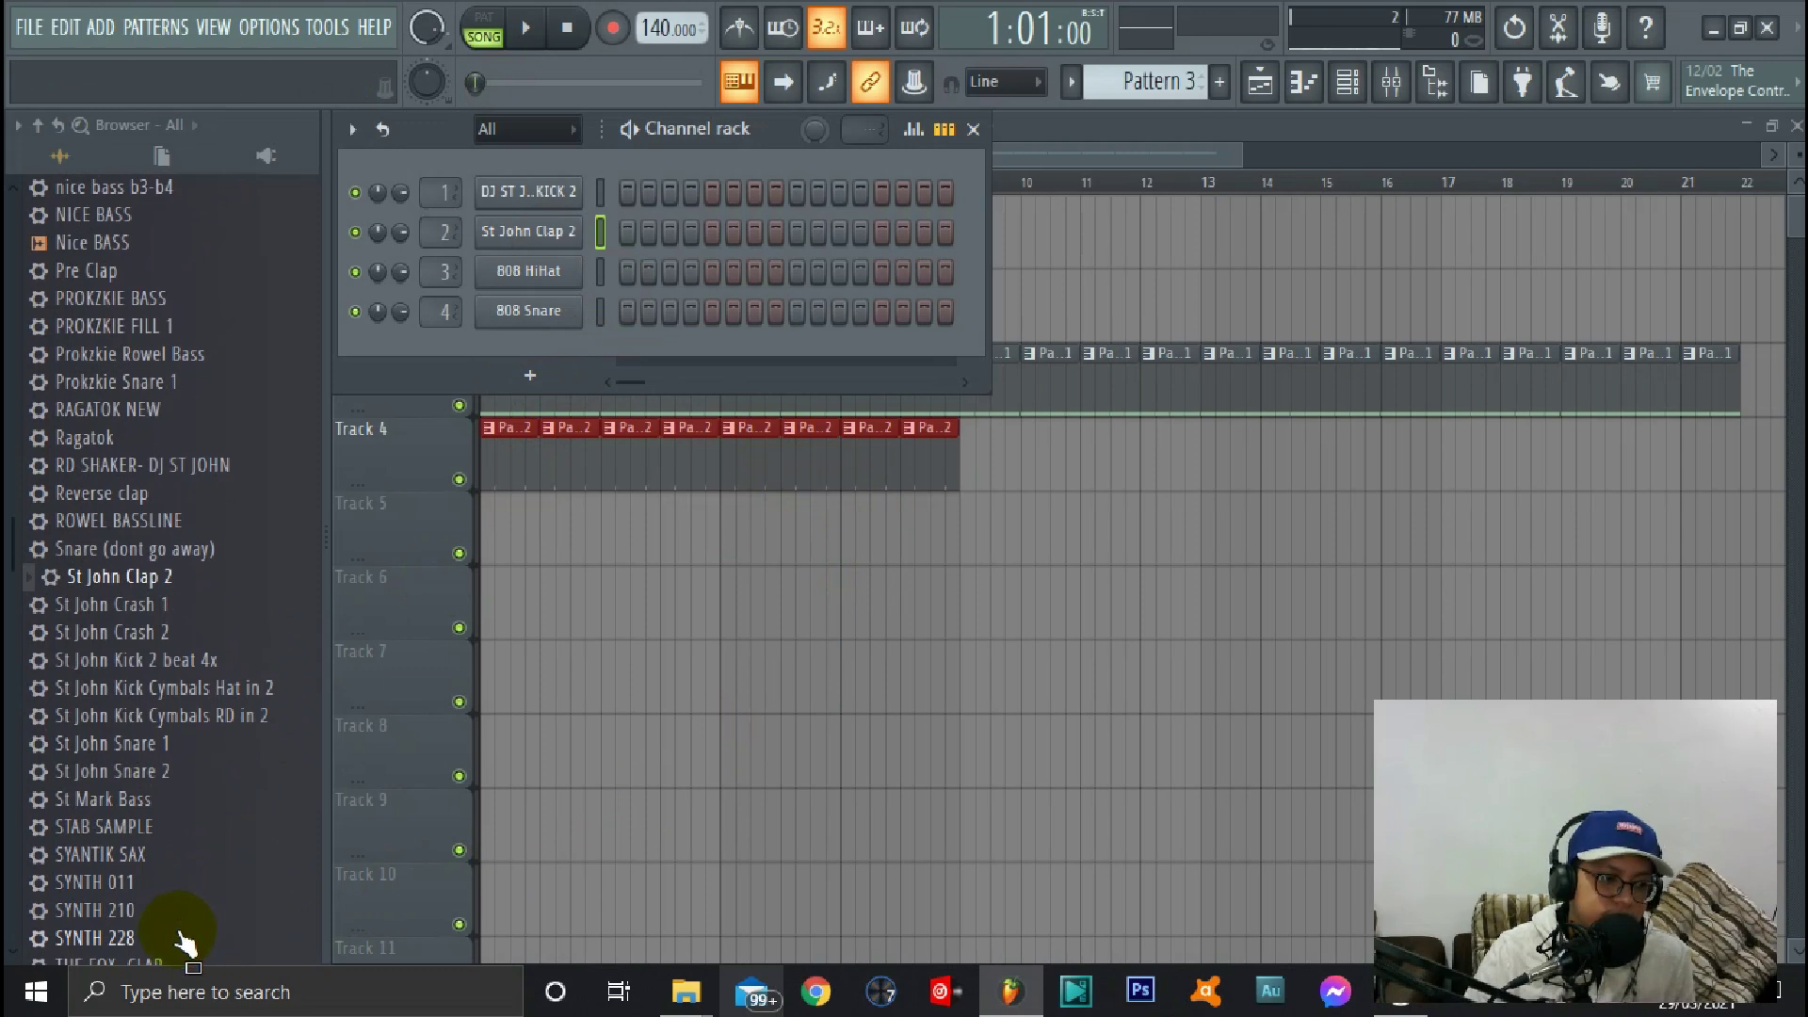
scroll(175, 935, down, 2)
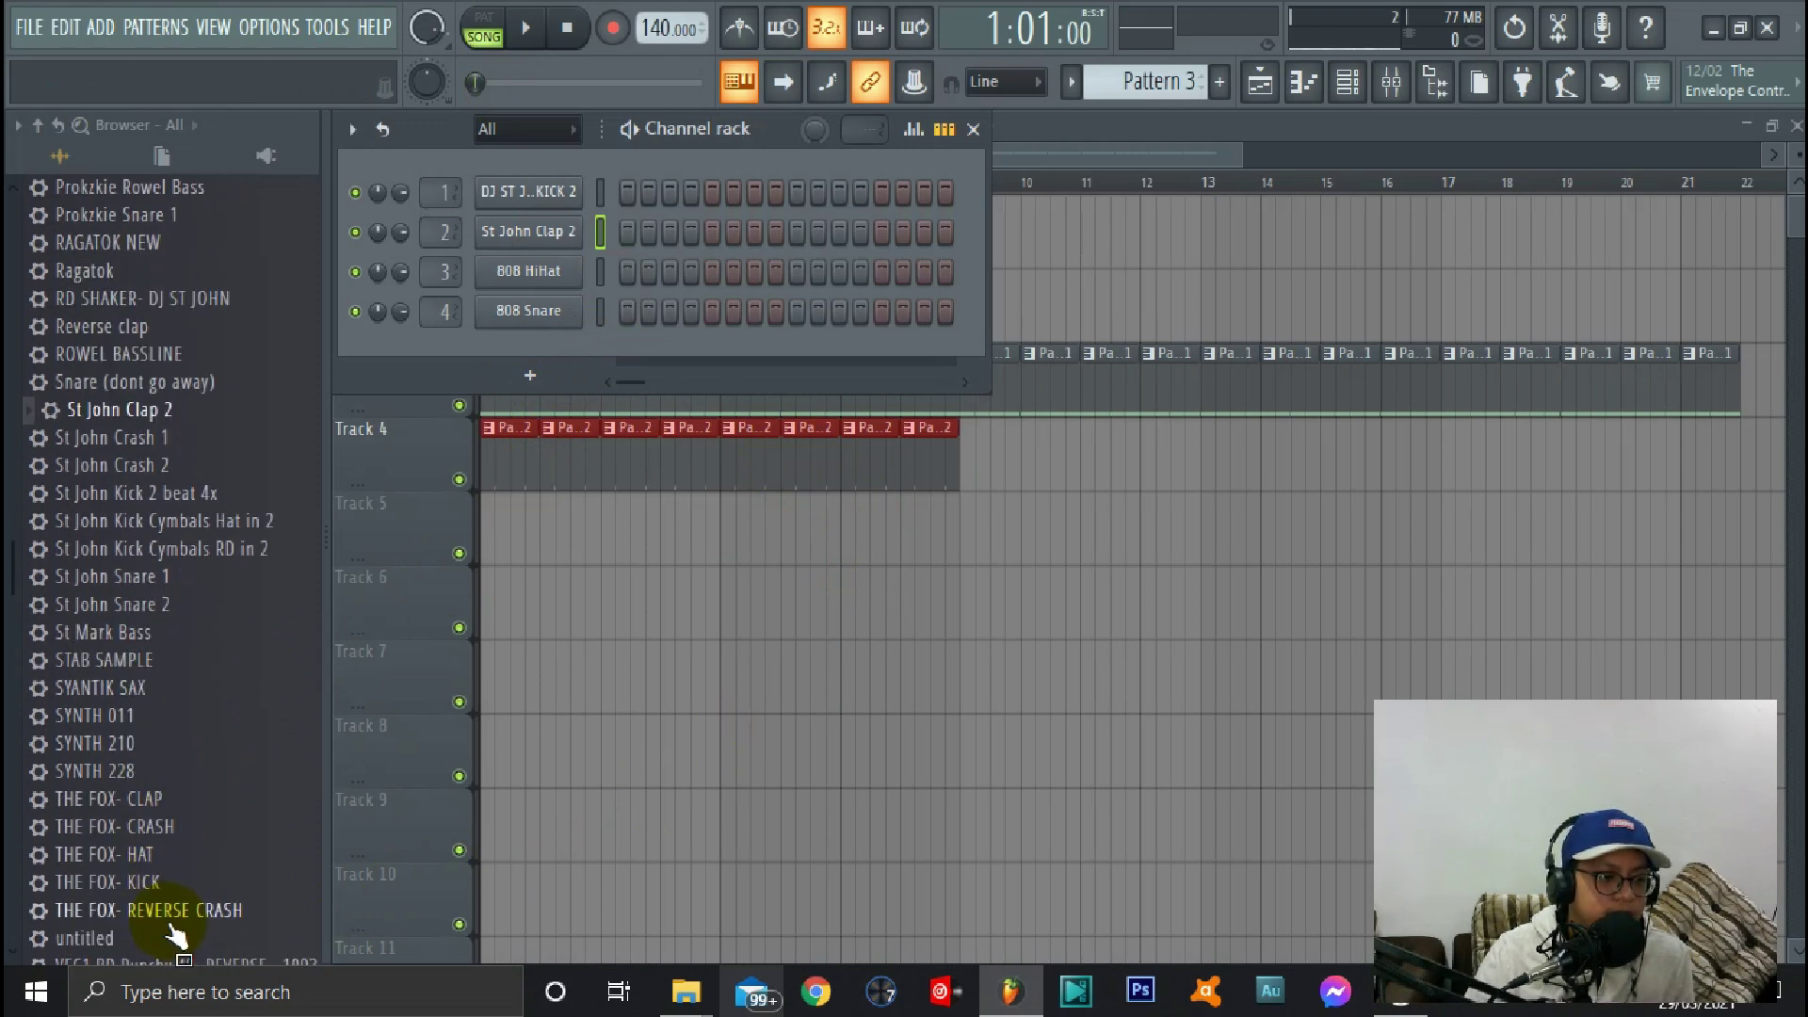
scroll(254, 862, down, 4)
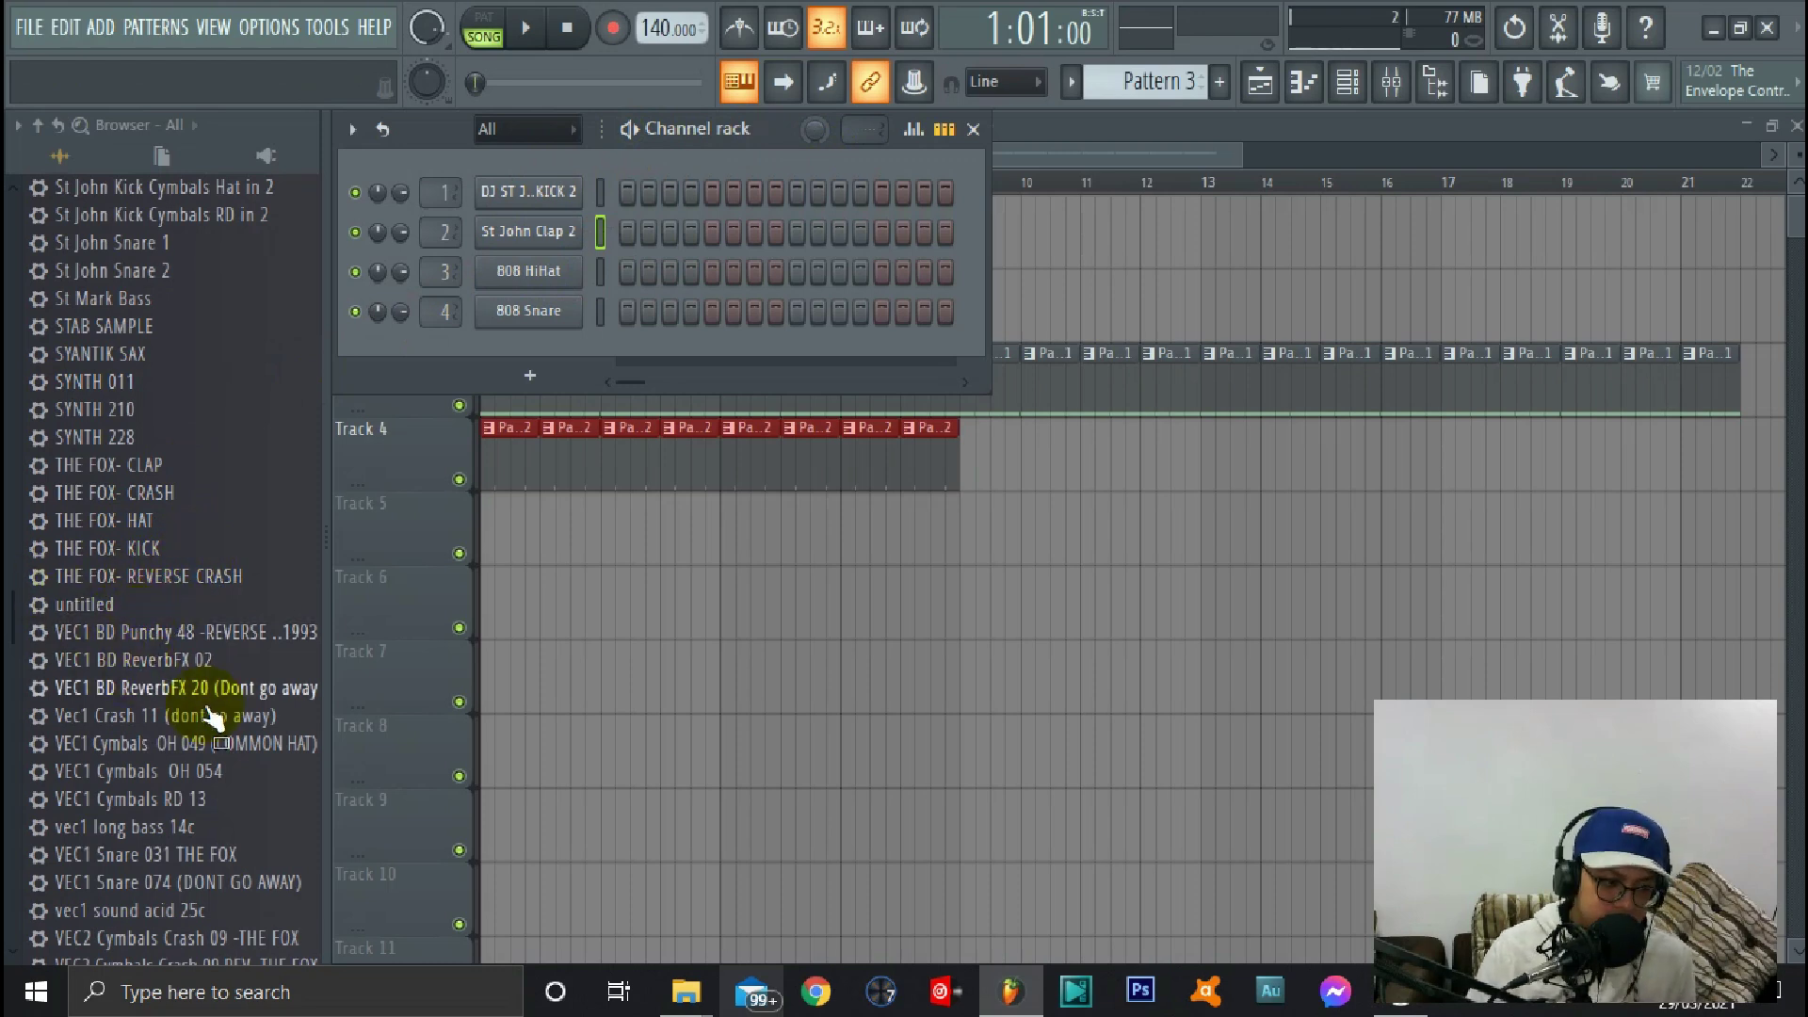
scroll(206, 714, down, 2)
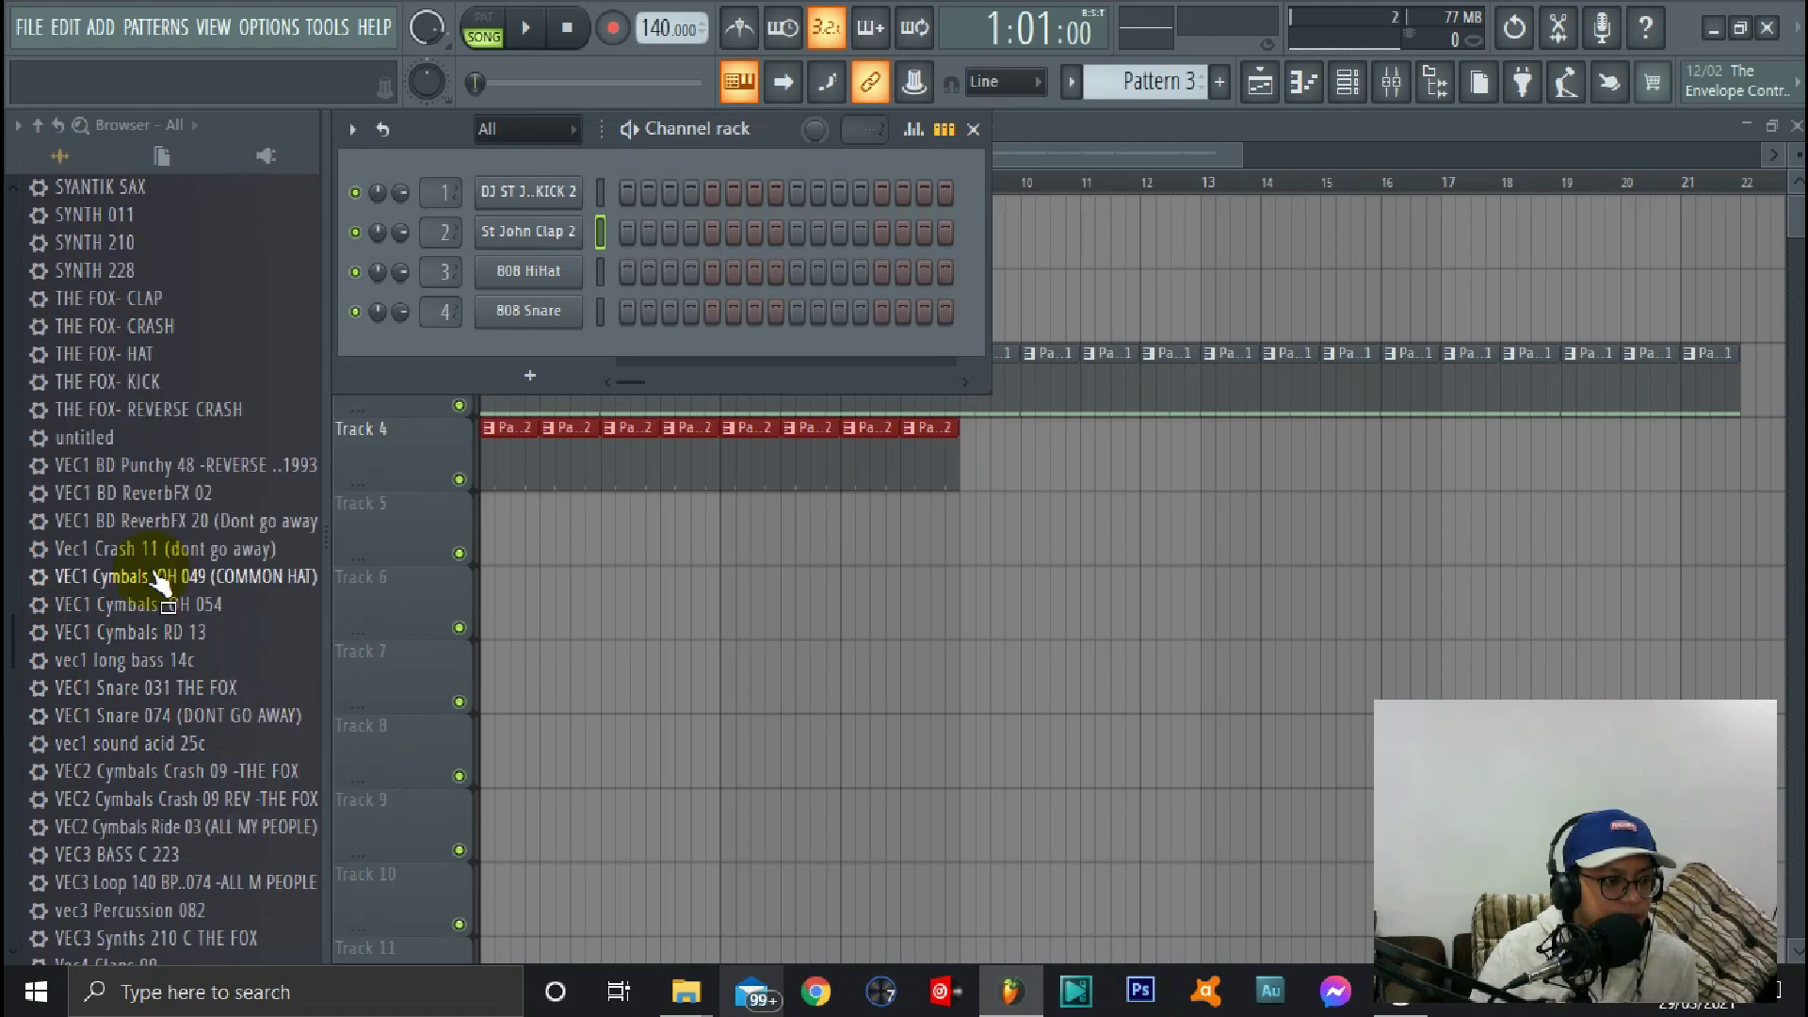
Preview THE FOX- HAT in the browser and drag it toward the 808 HiHat channel
click(173, 355)
drag(161, 356, 530, 276)
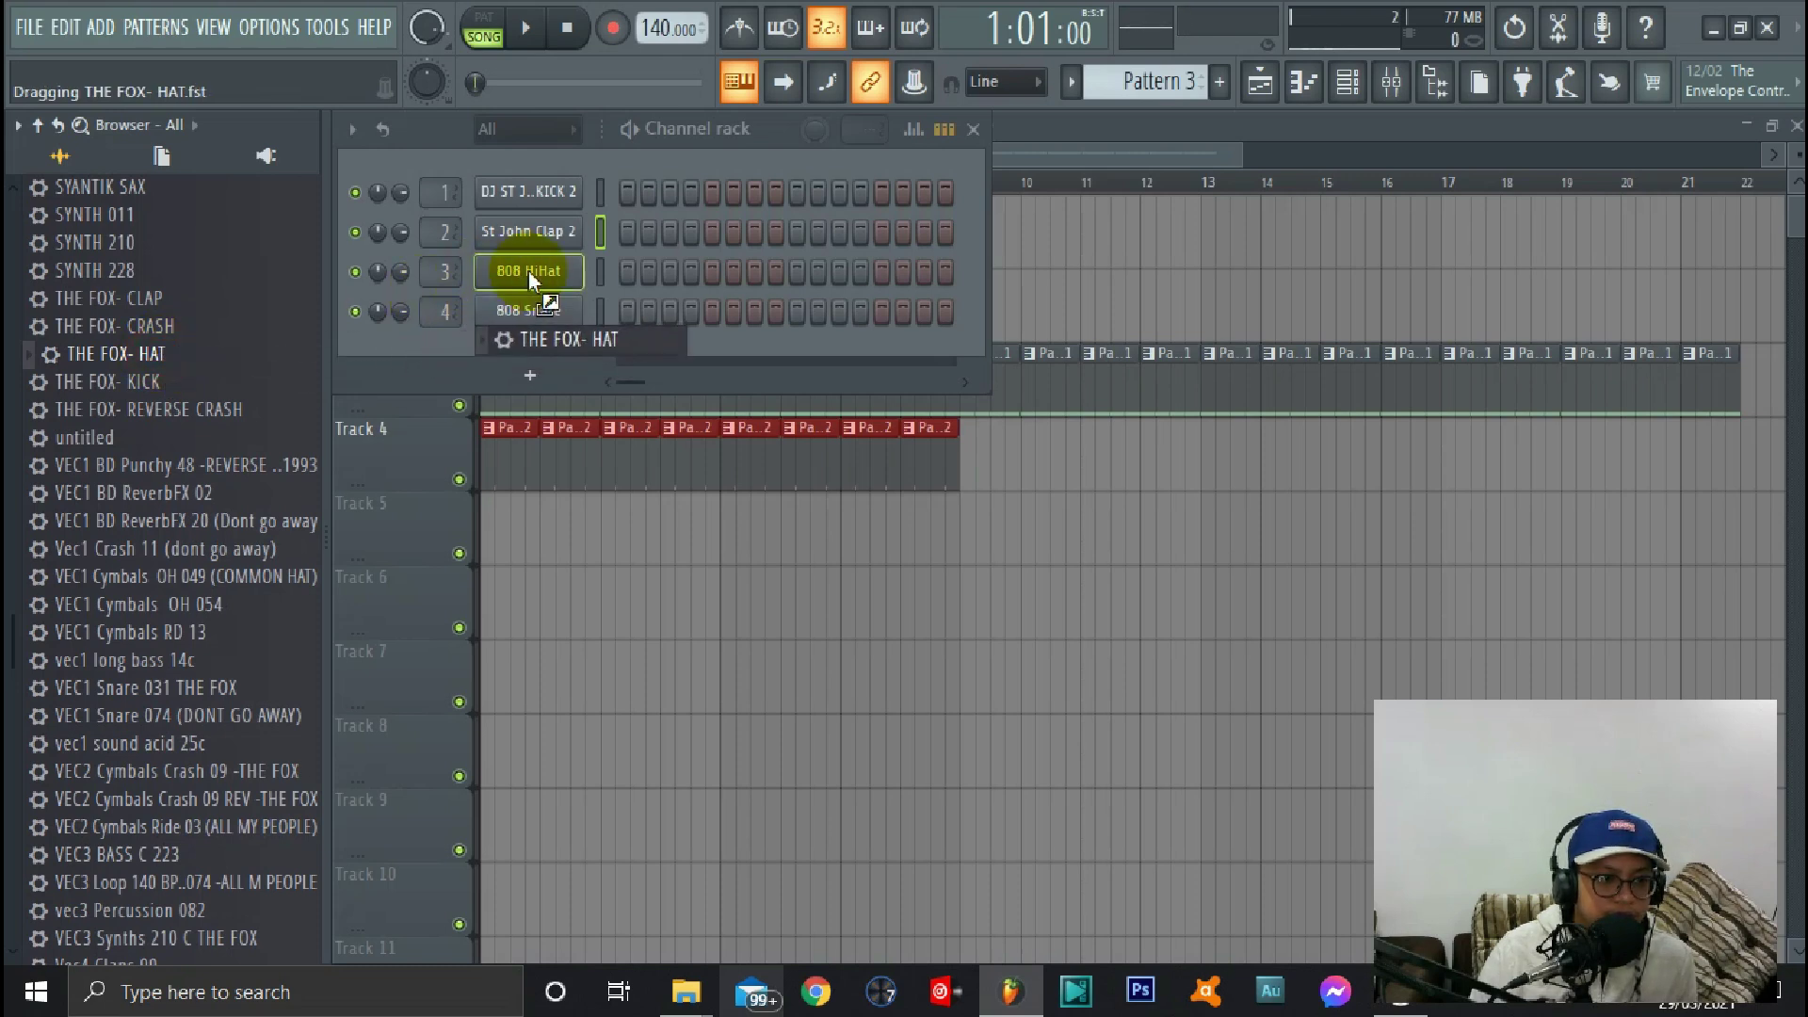
Put THE FOX- HAT on channel 3 with hits on steps 3, 7, 11, 15, in PAT mode
drag(530, 275, 202, 355)
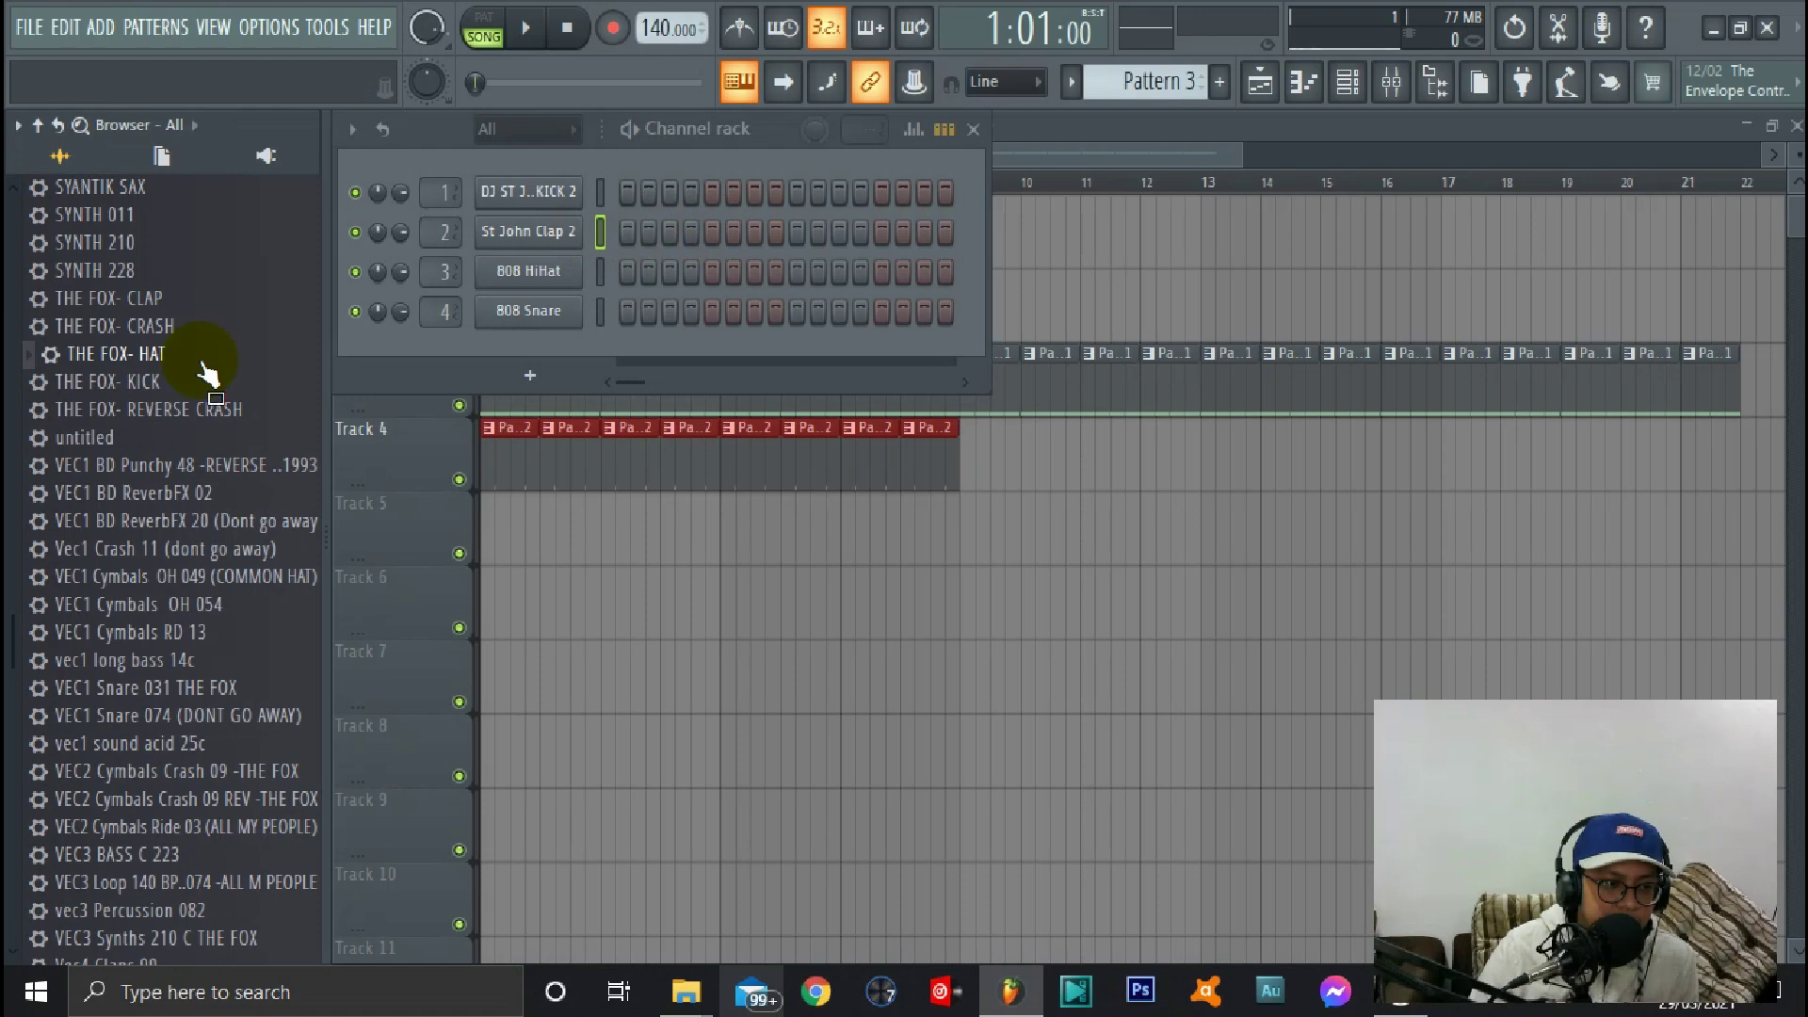
drag(202, 365, 691, 273)
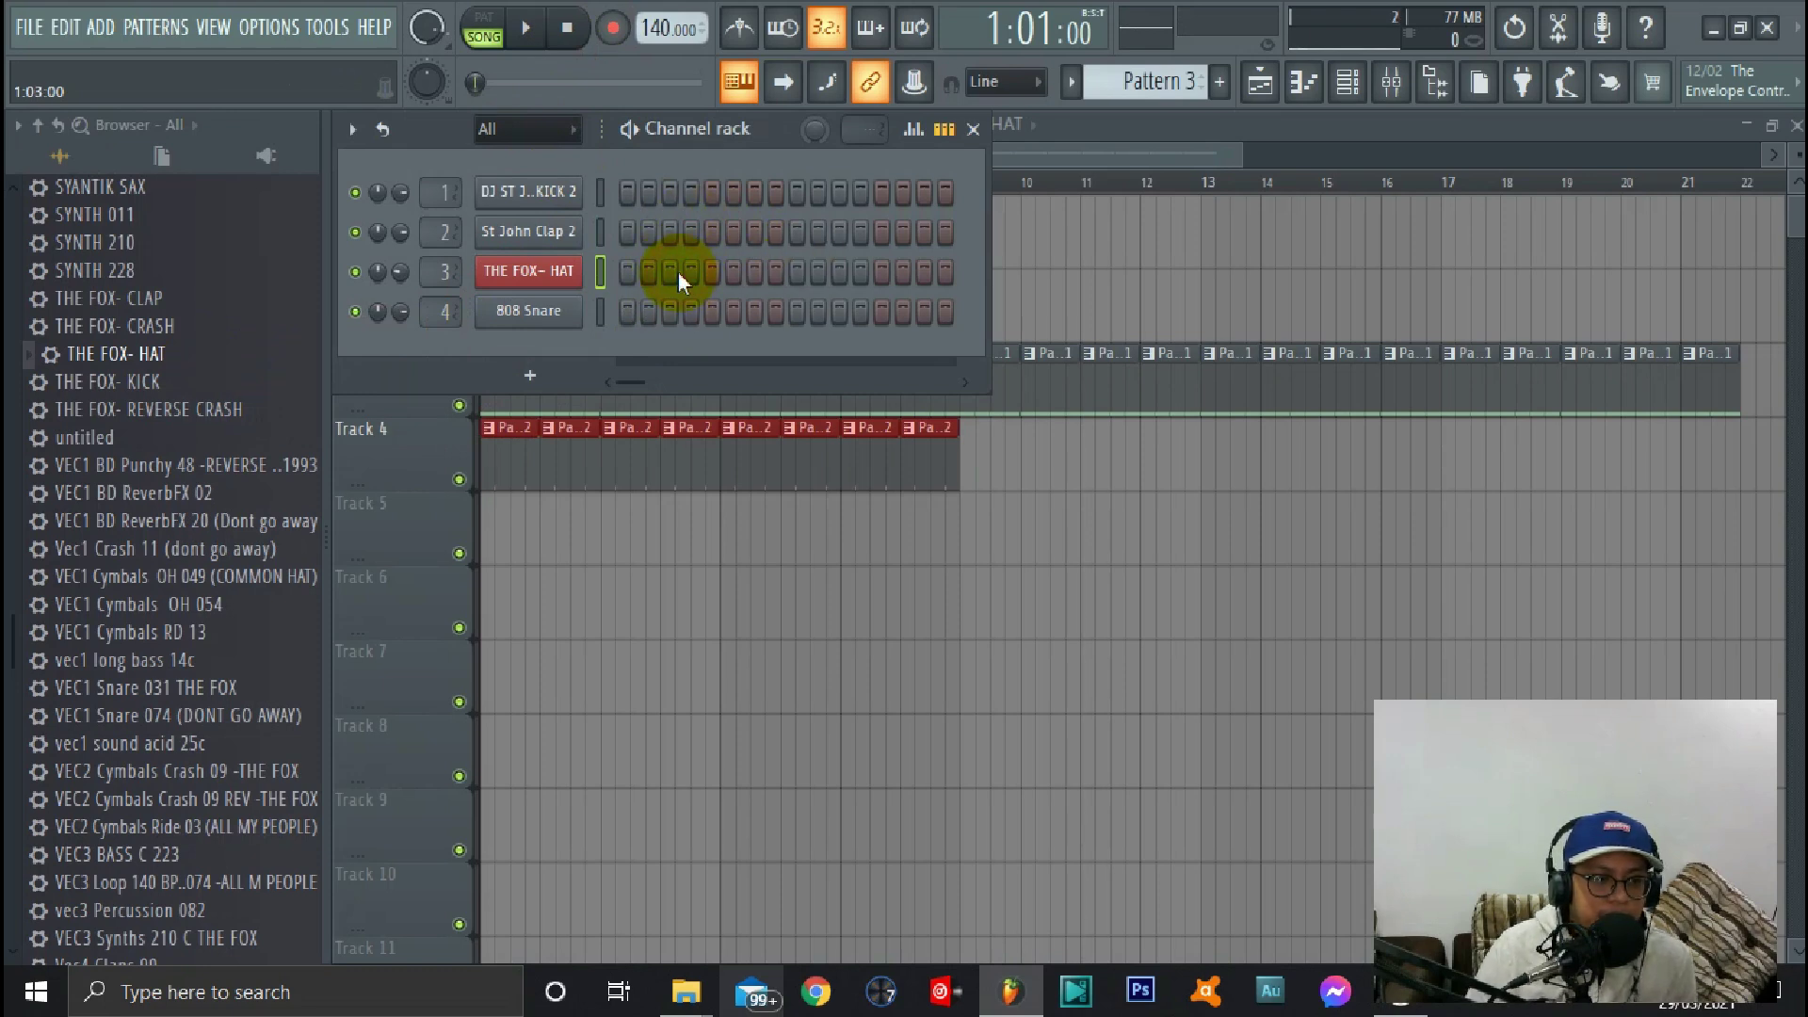
click(673, 271)
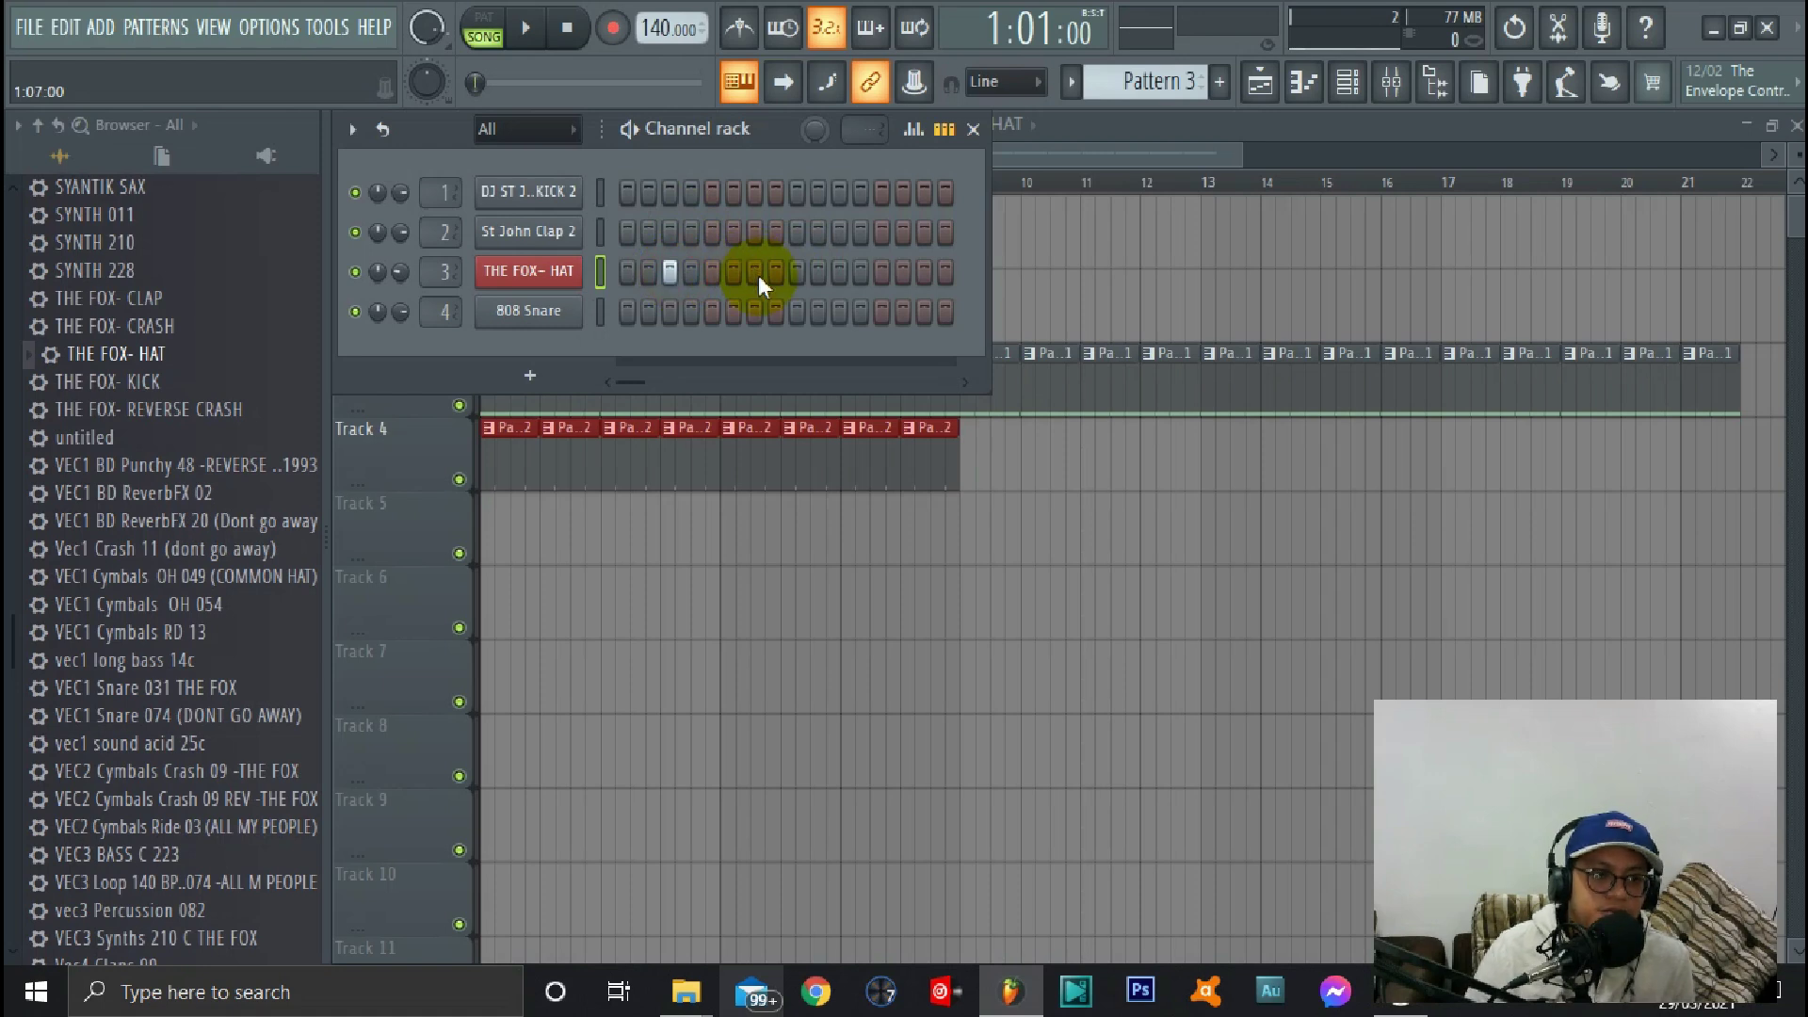
right_click(859, 272)
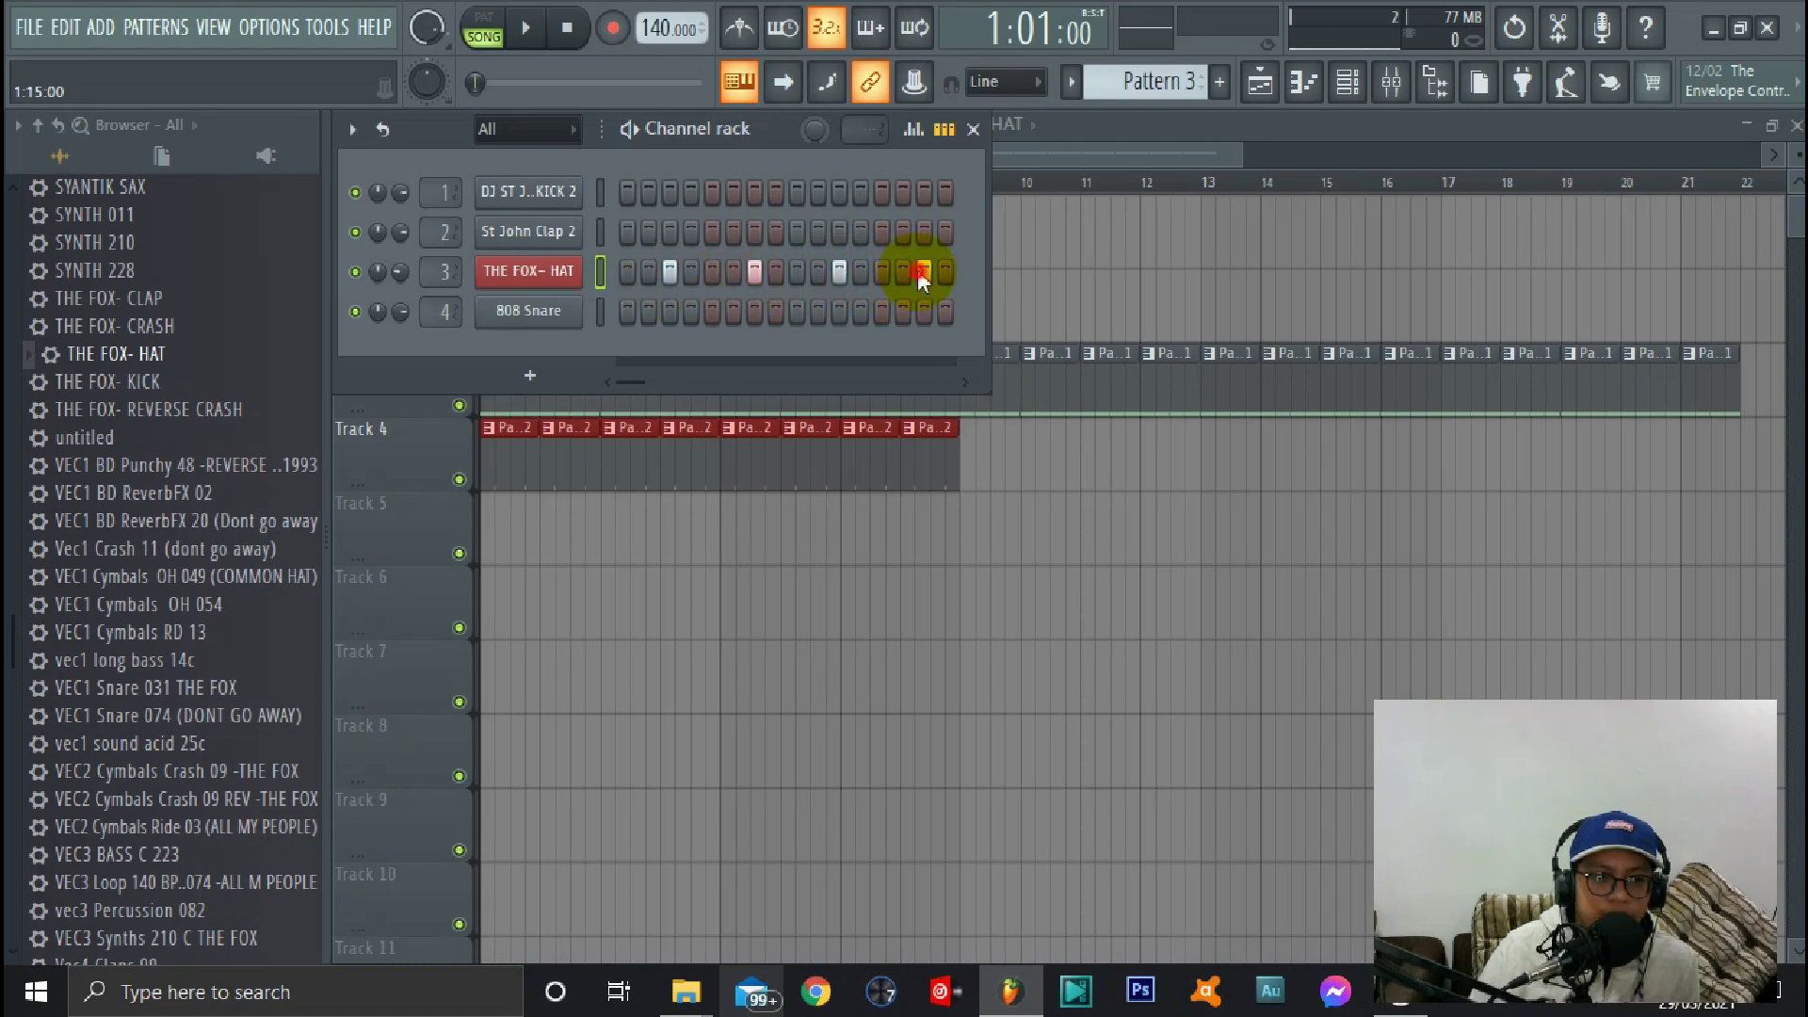
click(503, 41)
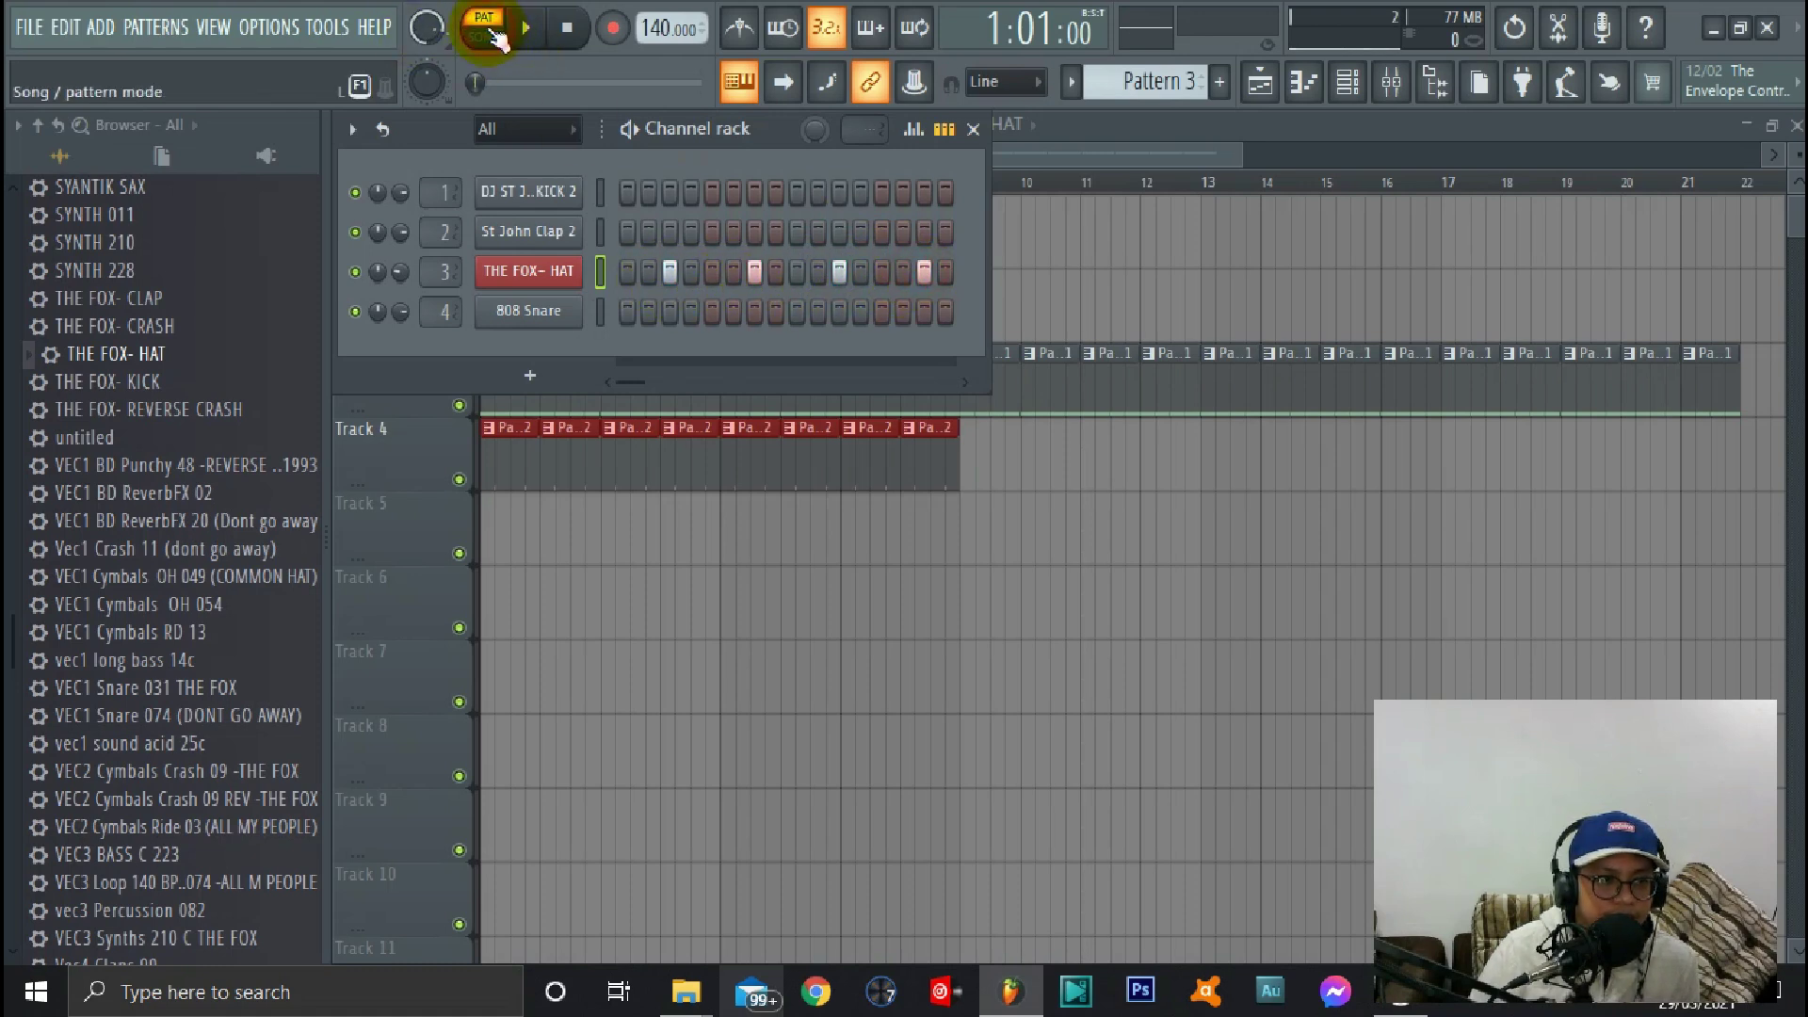
Preview the hi-hat pattern, then return to the playlist and try clips on Track 5
click(525, 29)
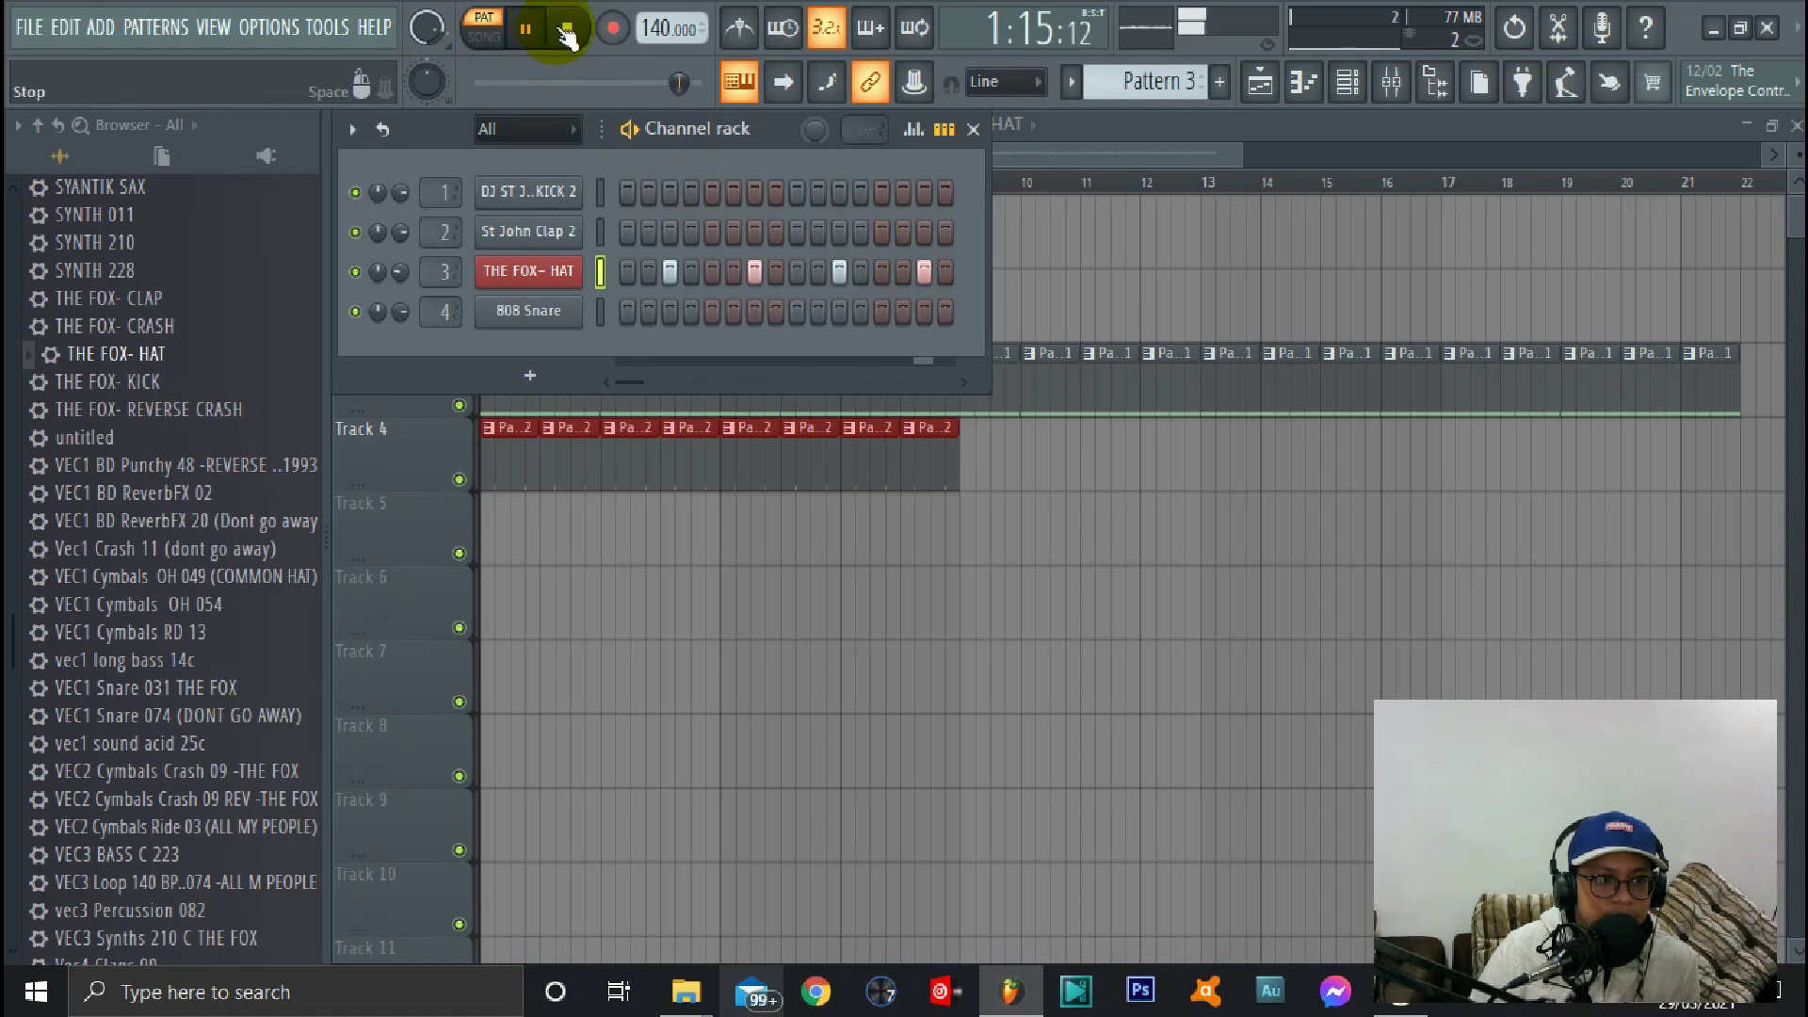
click(567, 35)
click(580, 562)
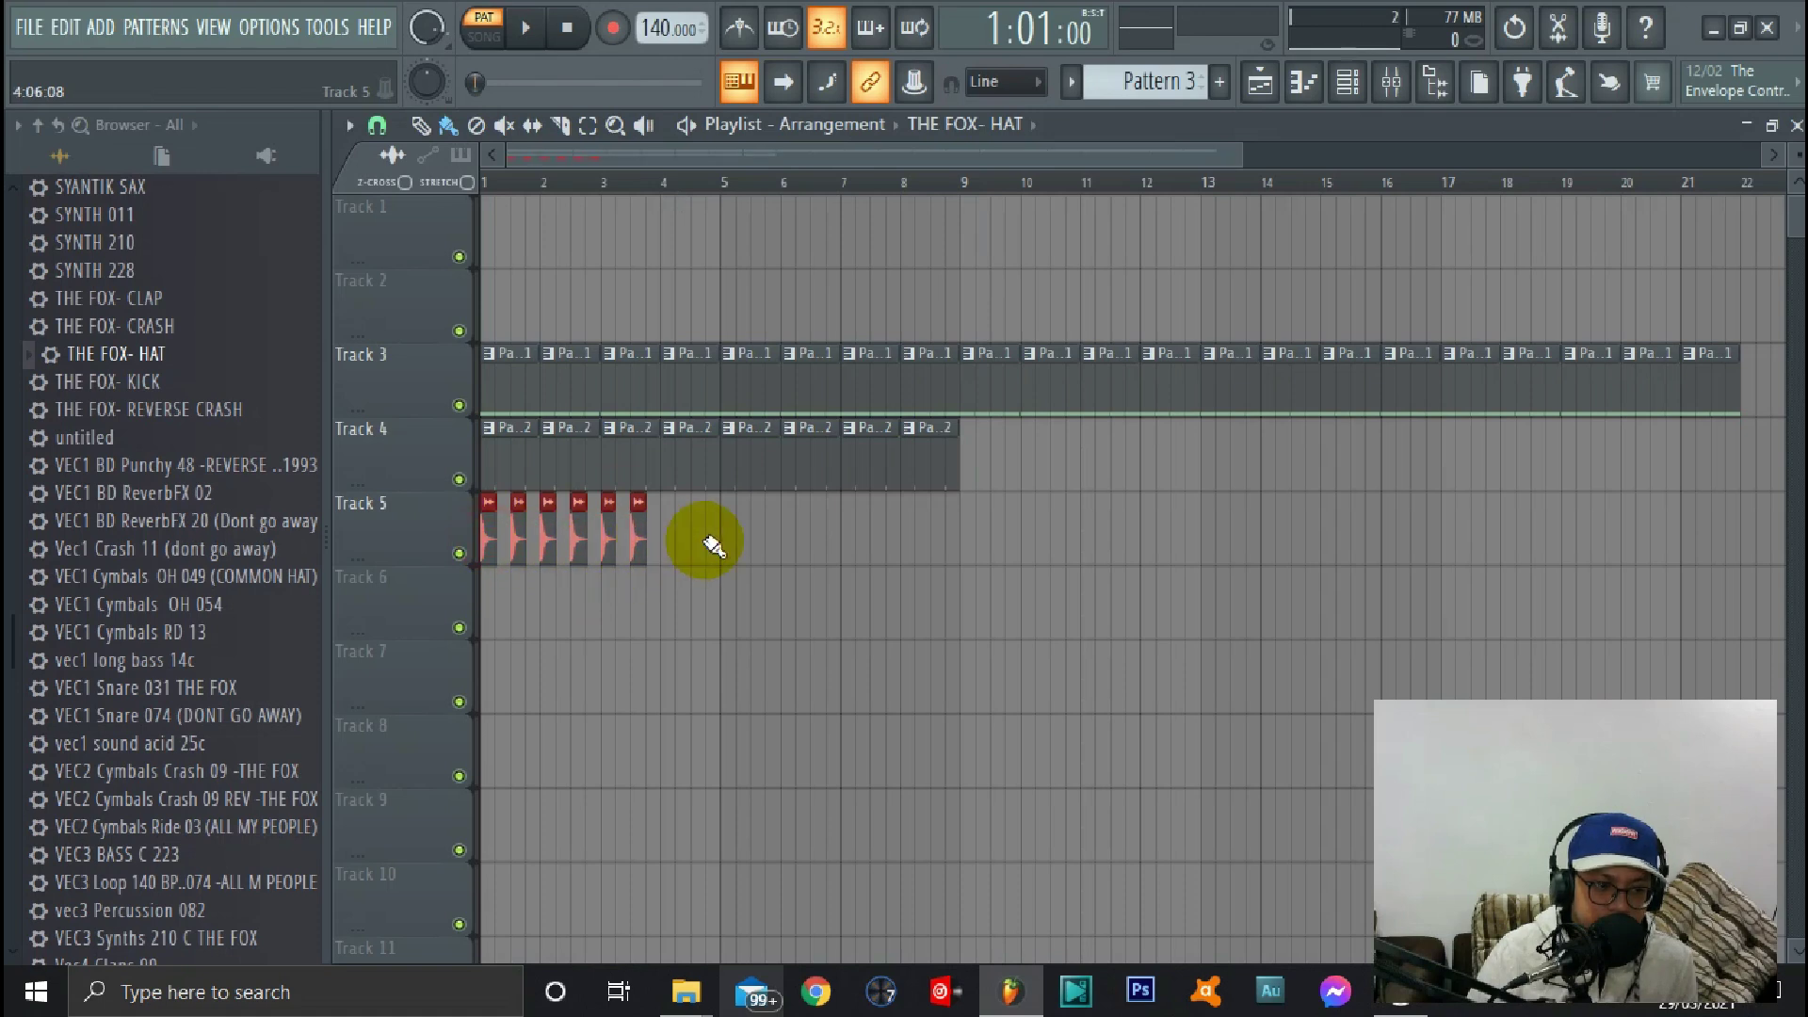
drag(505, 542, 471, 517)
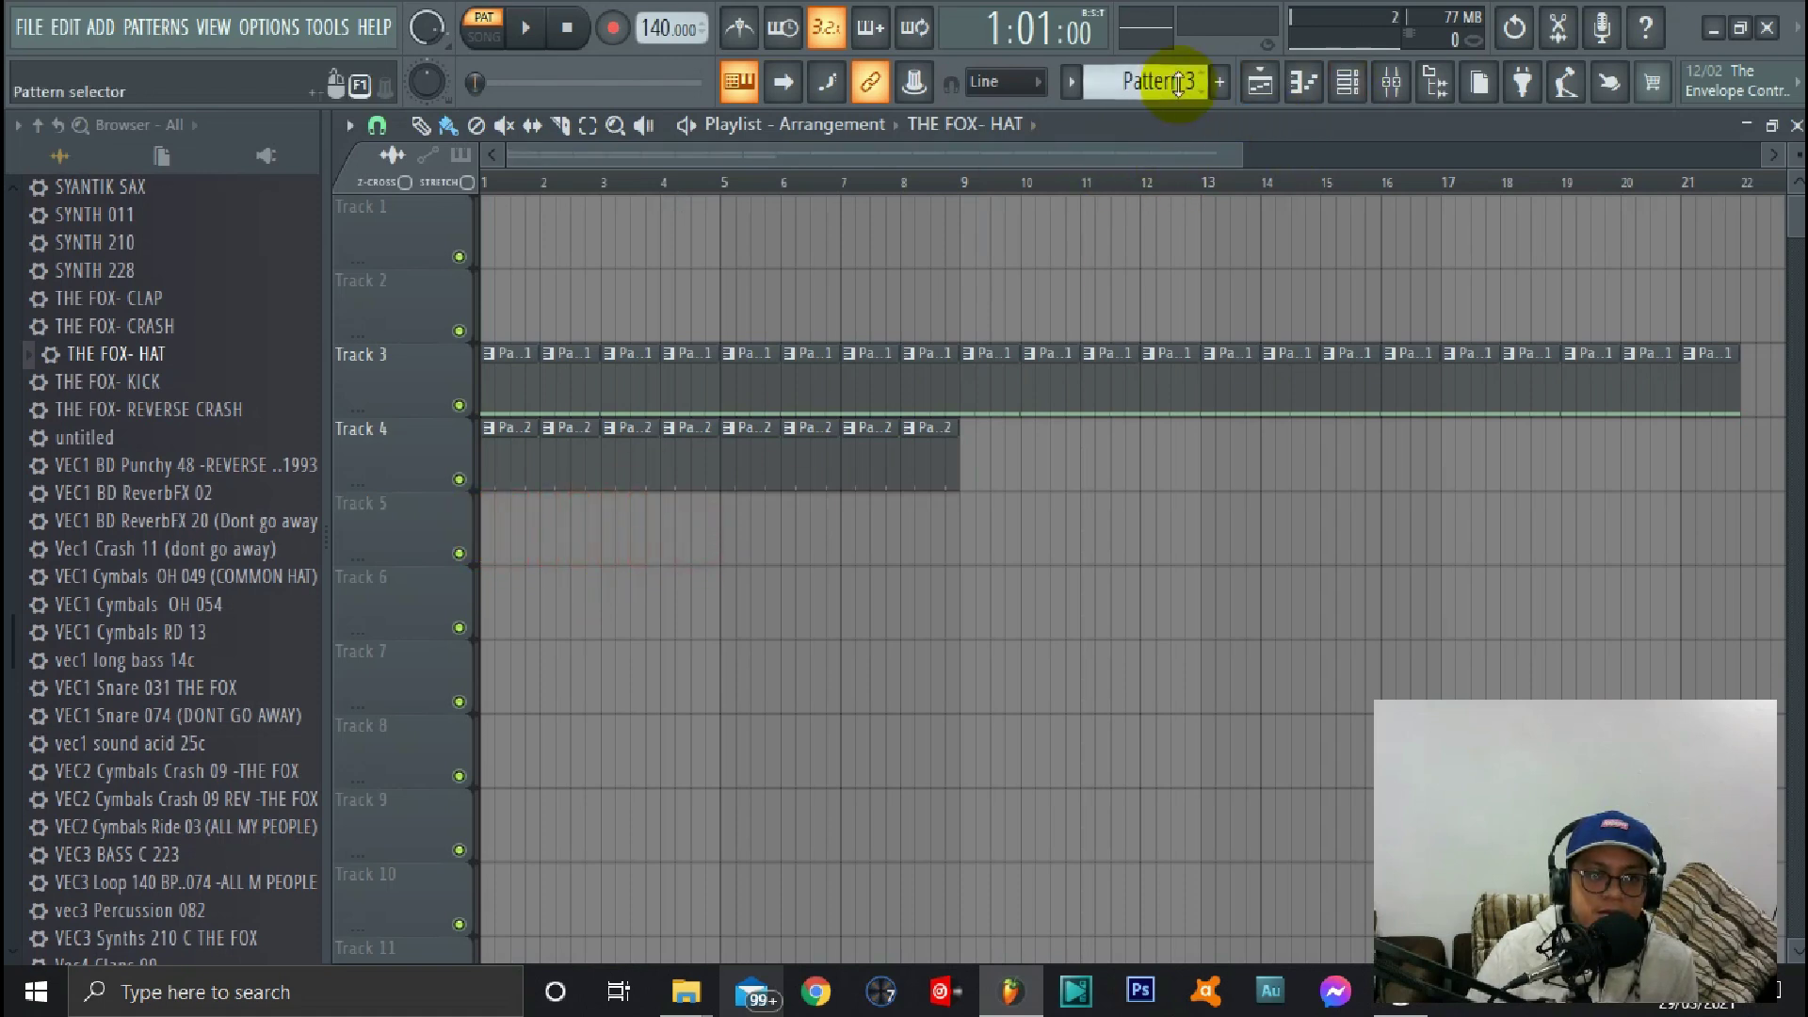
scroll(1177, 82, up, 1)
scroll(1180, 86, up, 1)
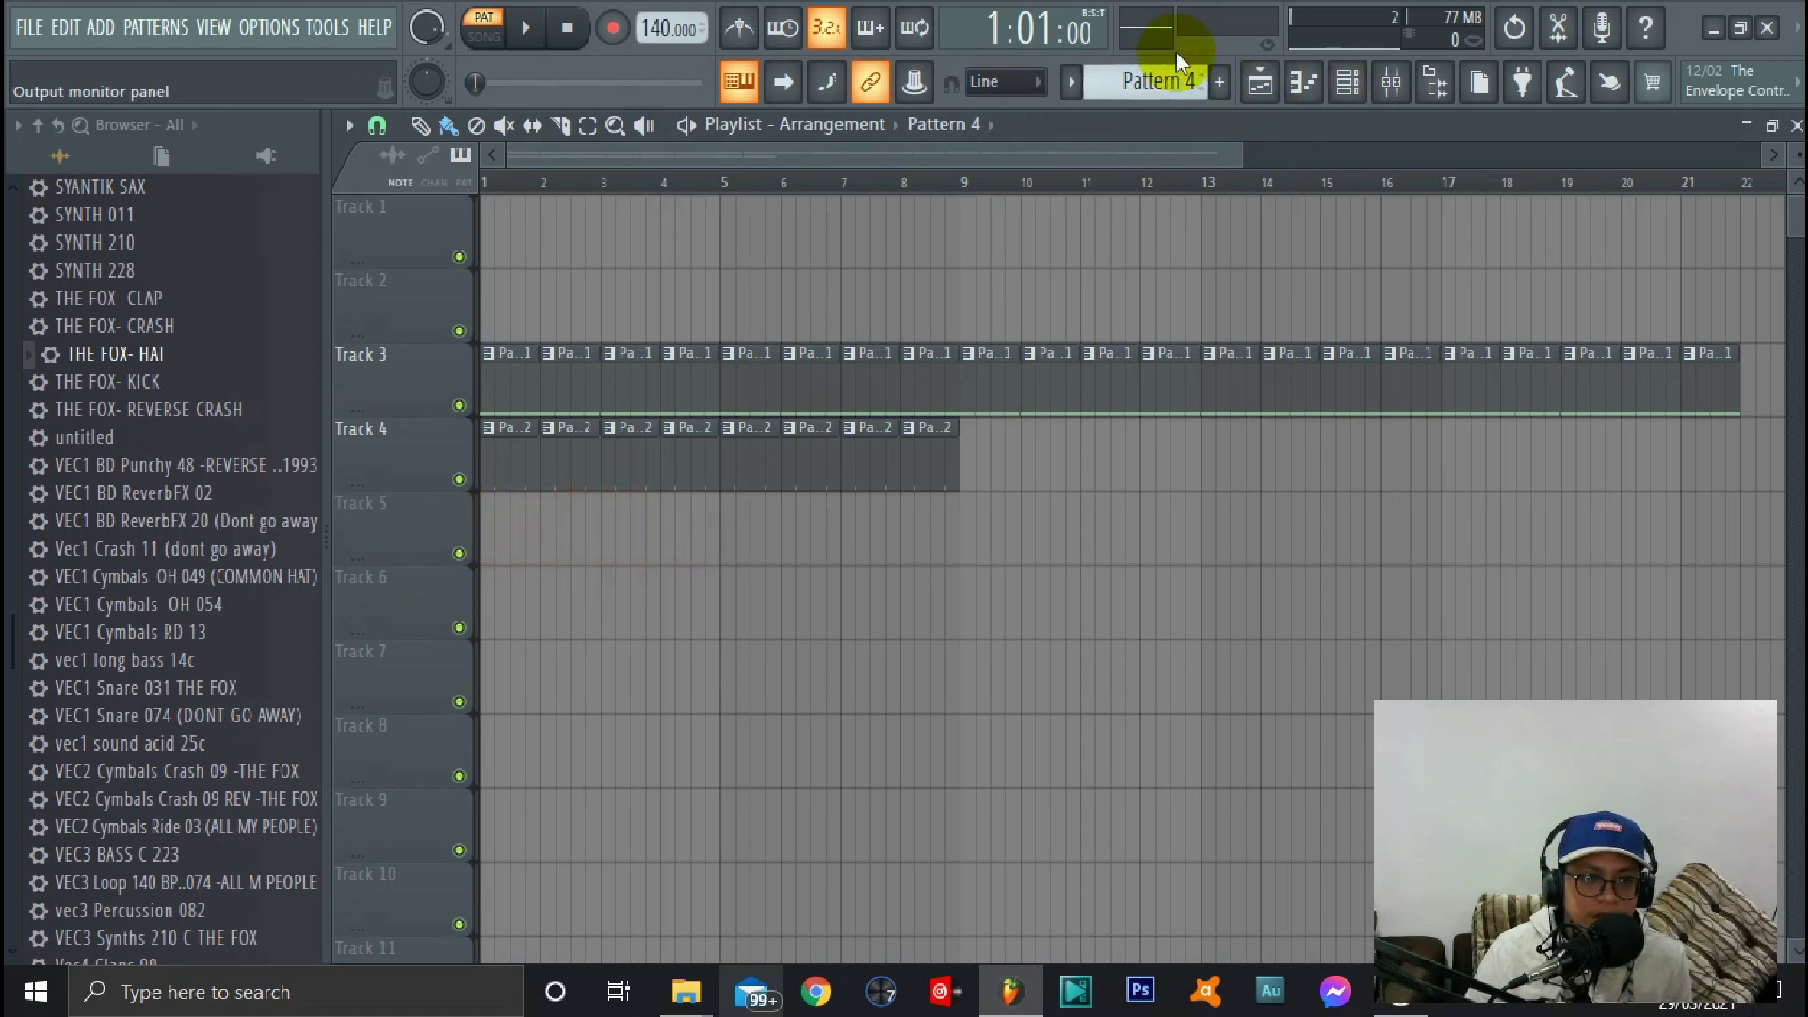
scroll(1166, 78, up, 1)
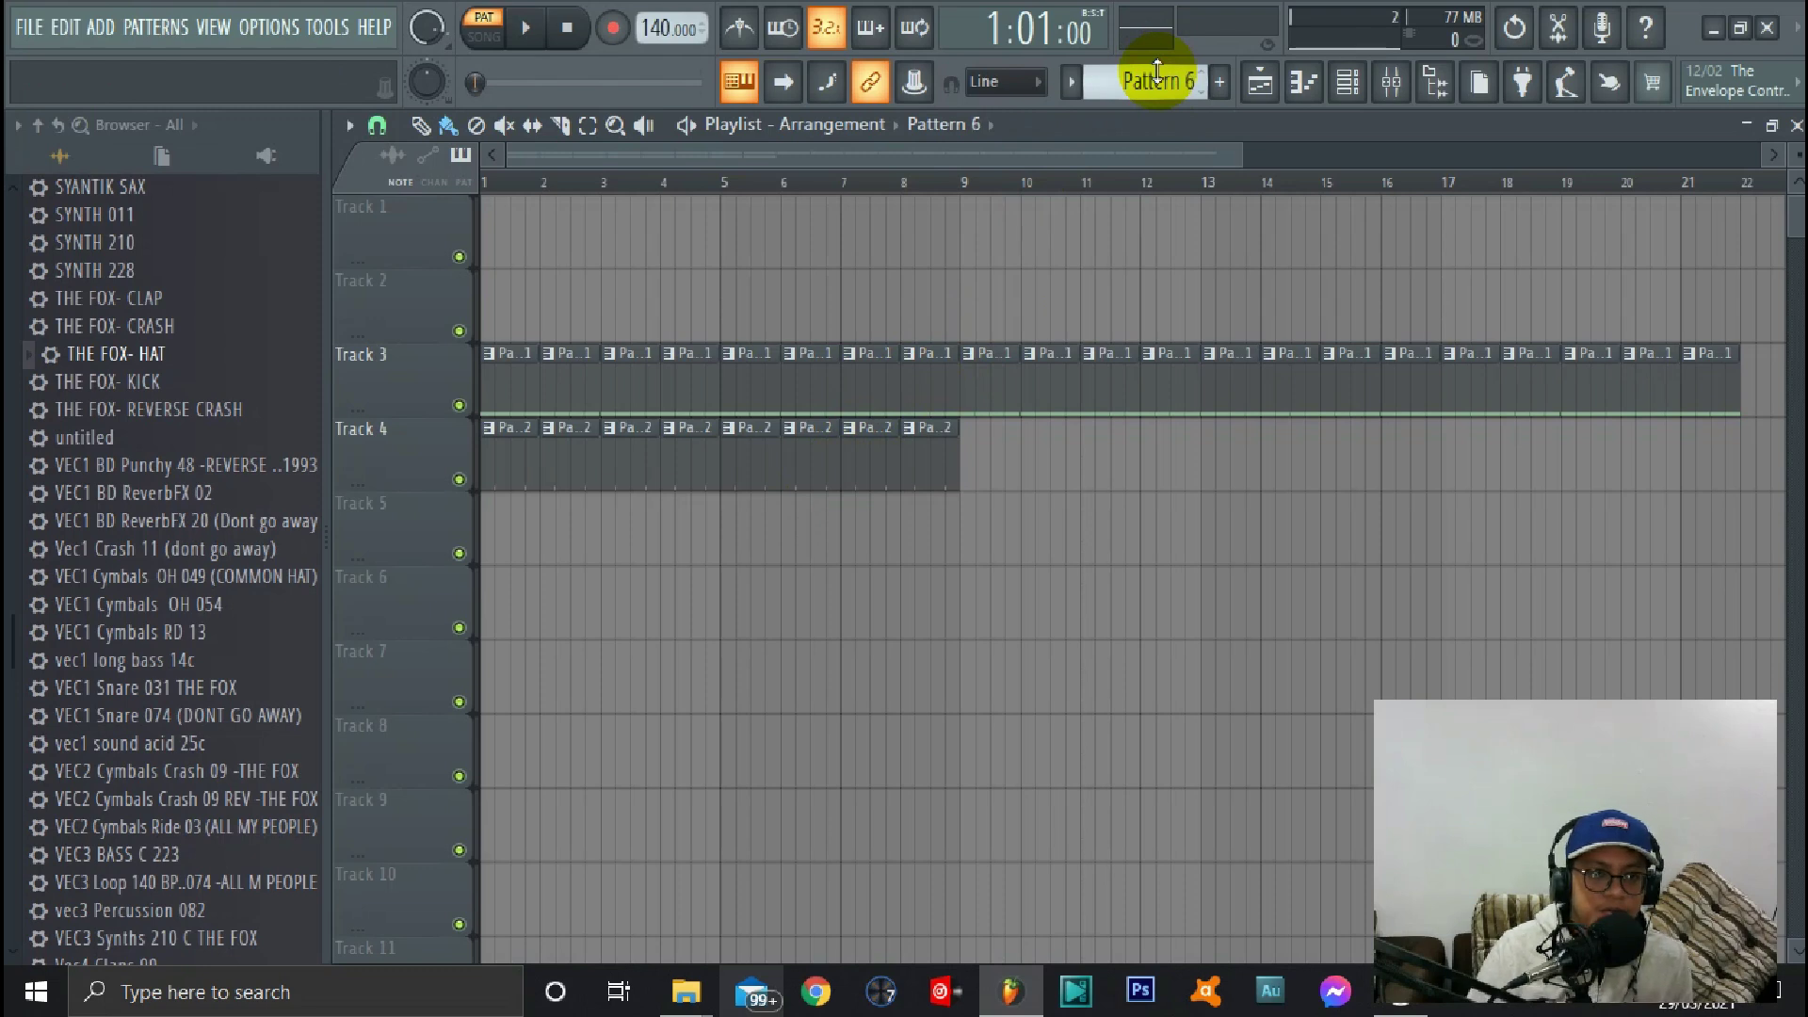
Paint Pattern 3 clips along Track 5 from bar 1 and play them back
drag(1157, 70, 1156, 91)
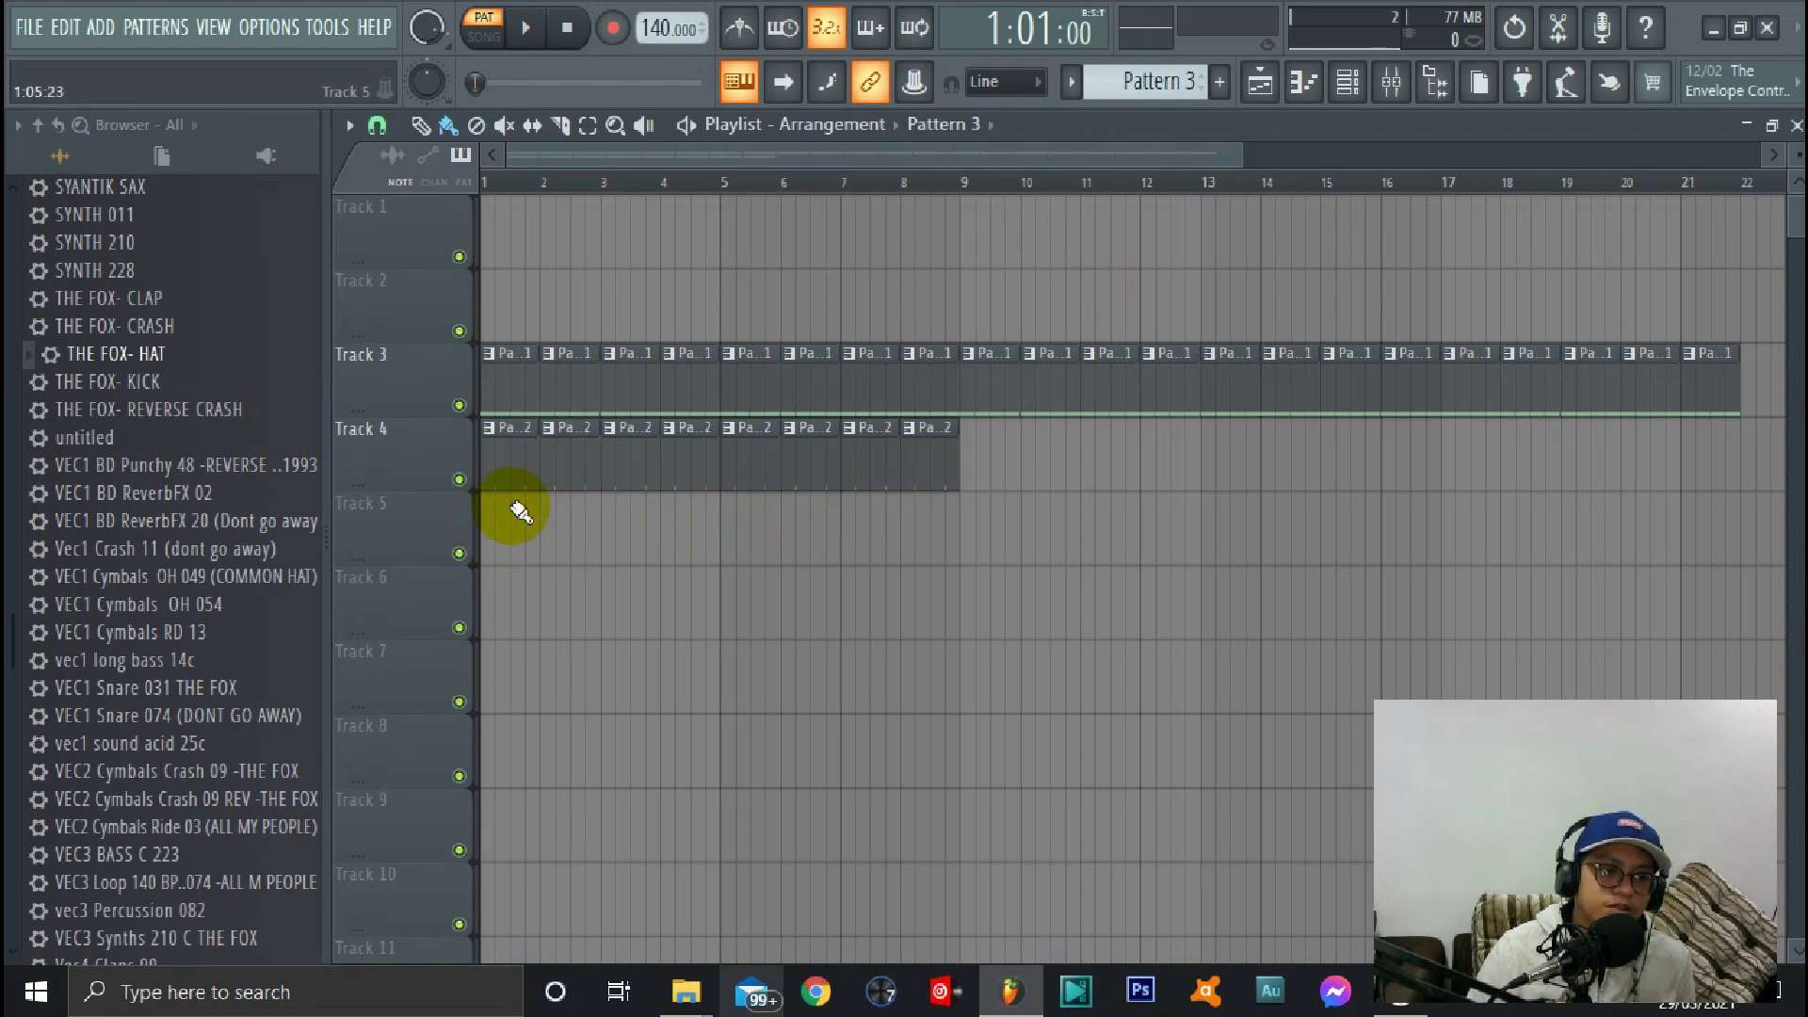
drag(512, 184, 558, 354)
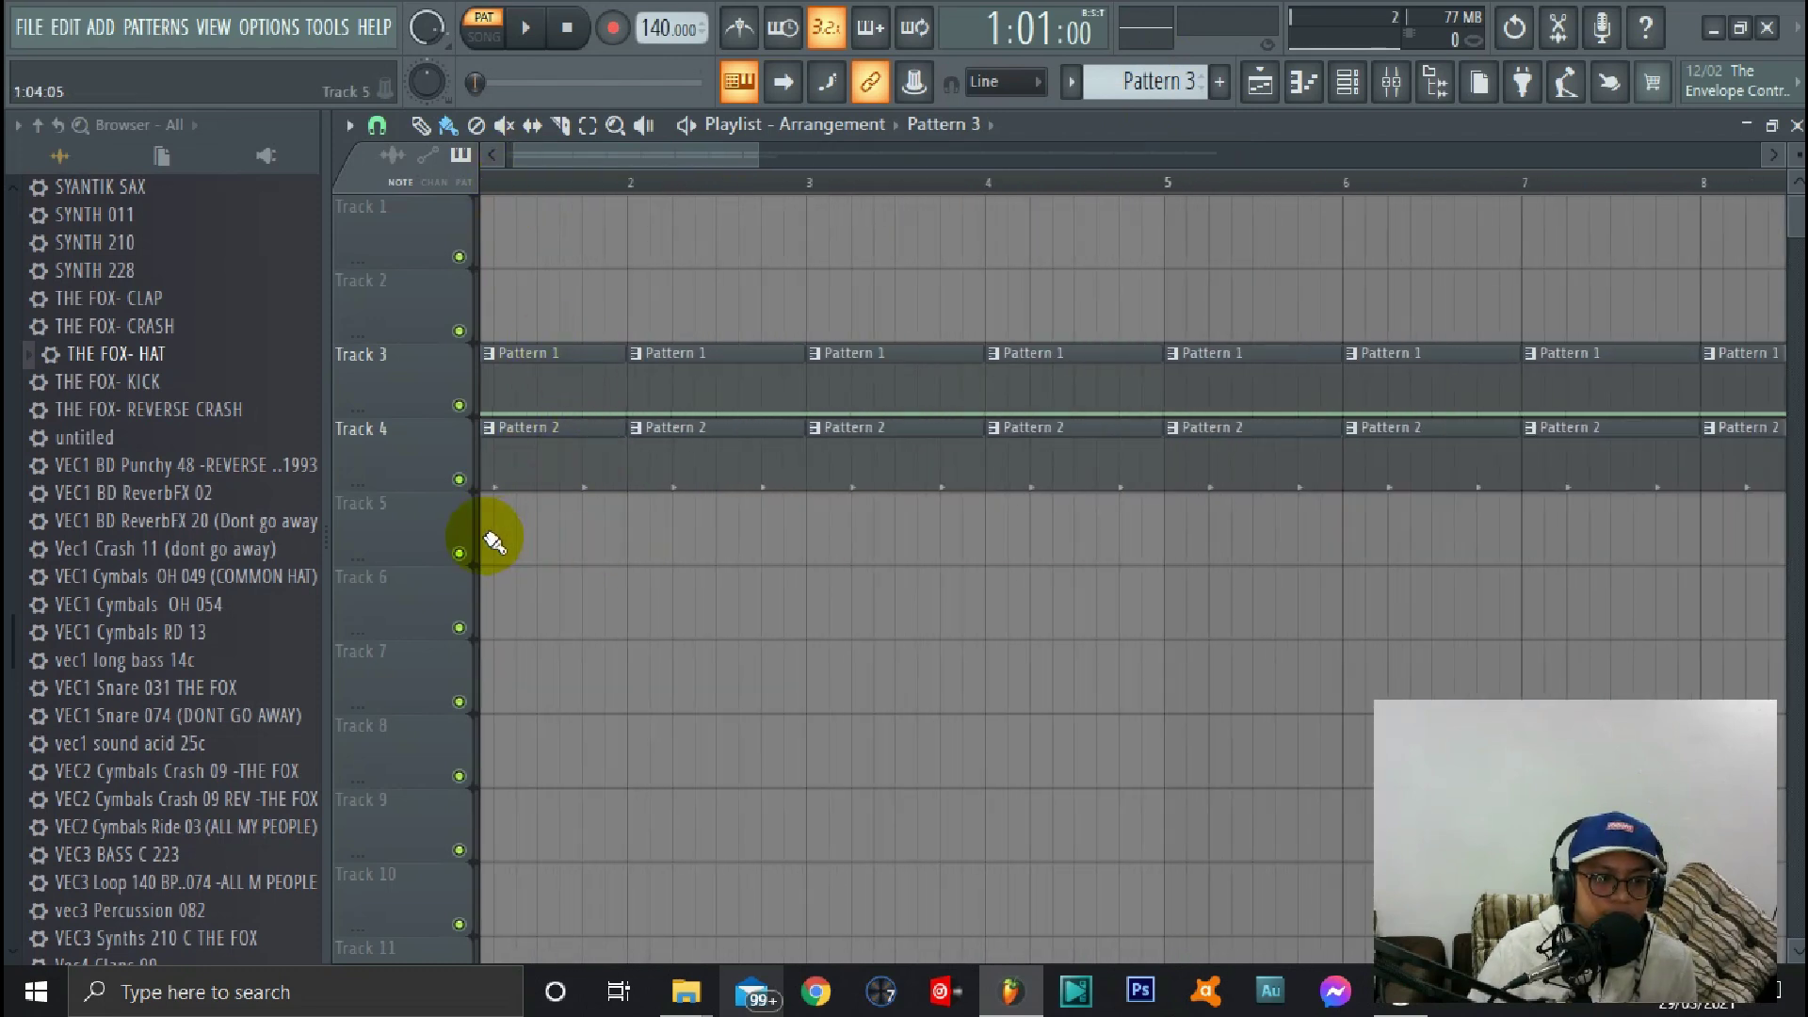
drag(577, 180, 694, 420)
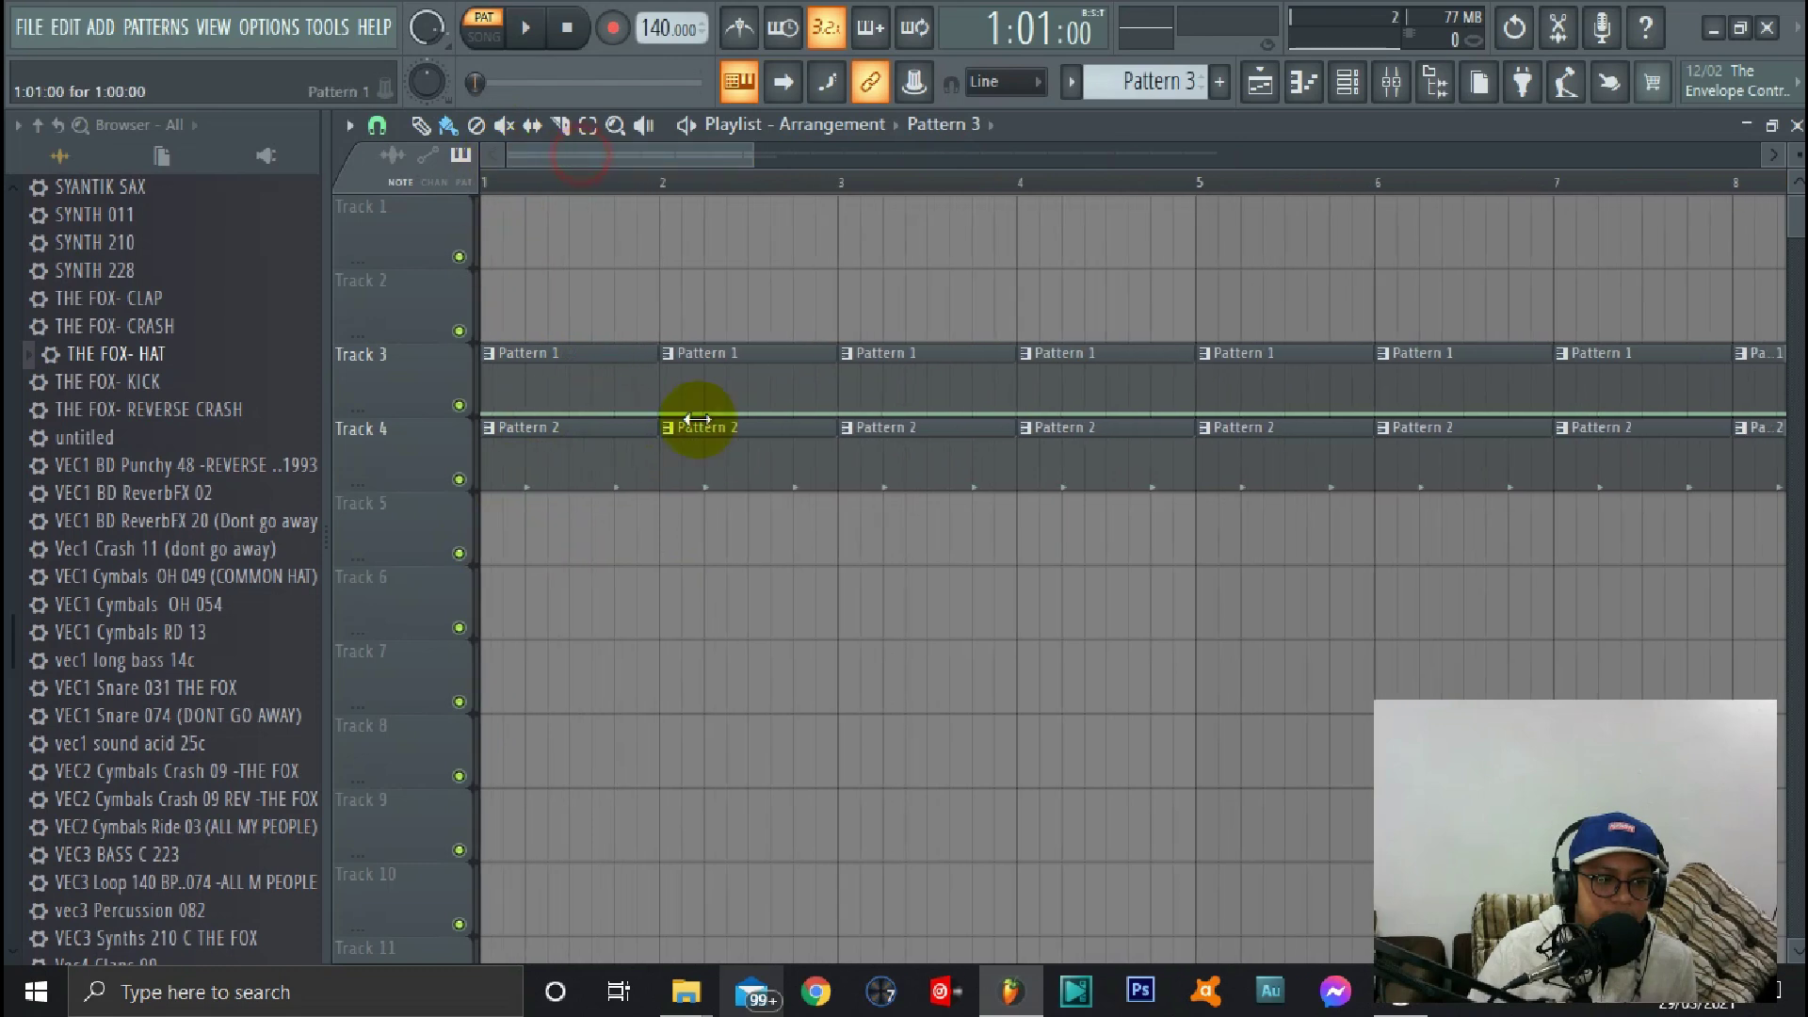
click(1349, 85)
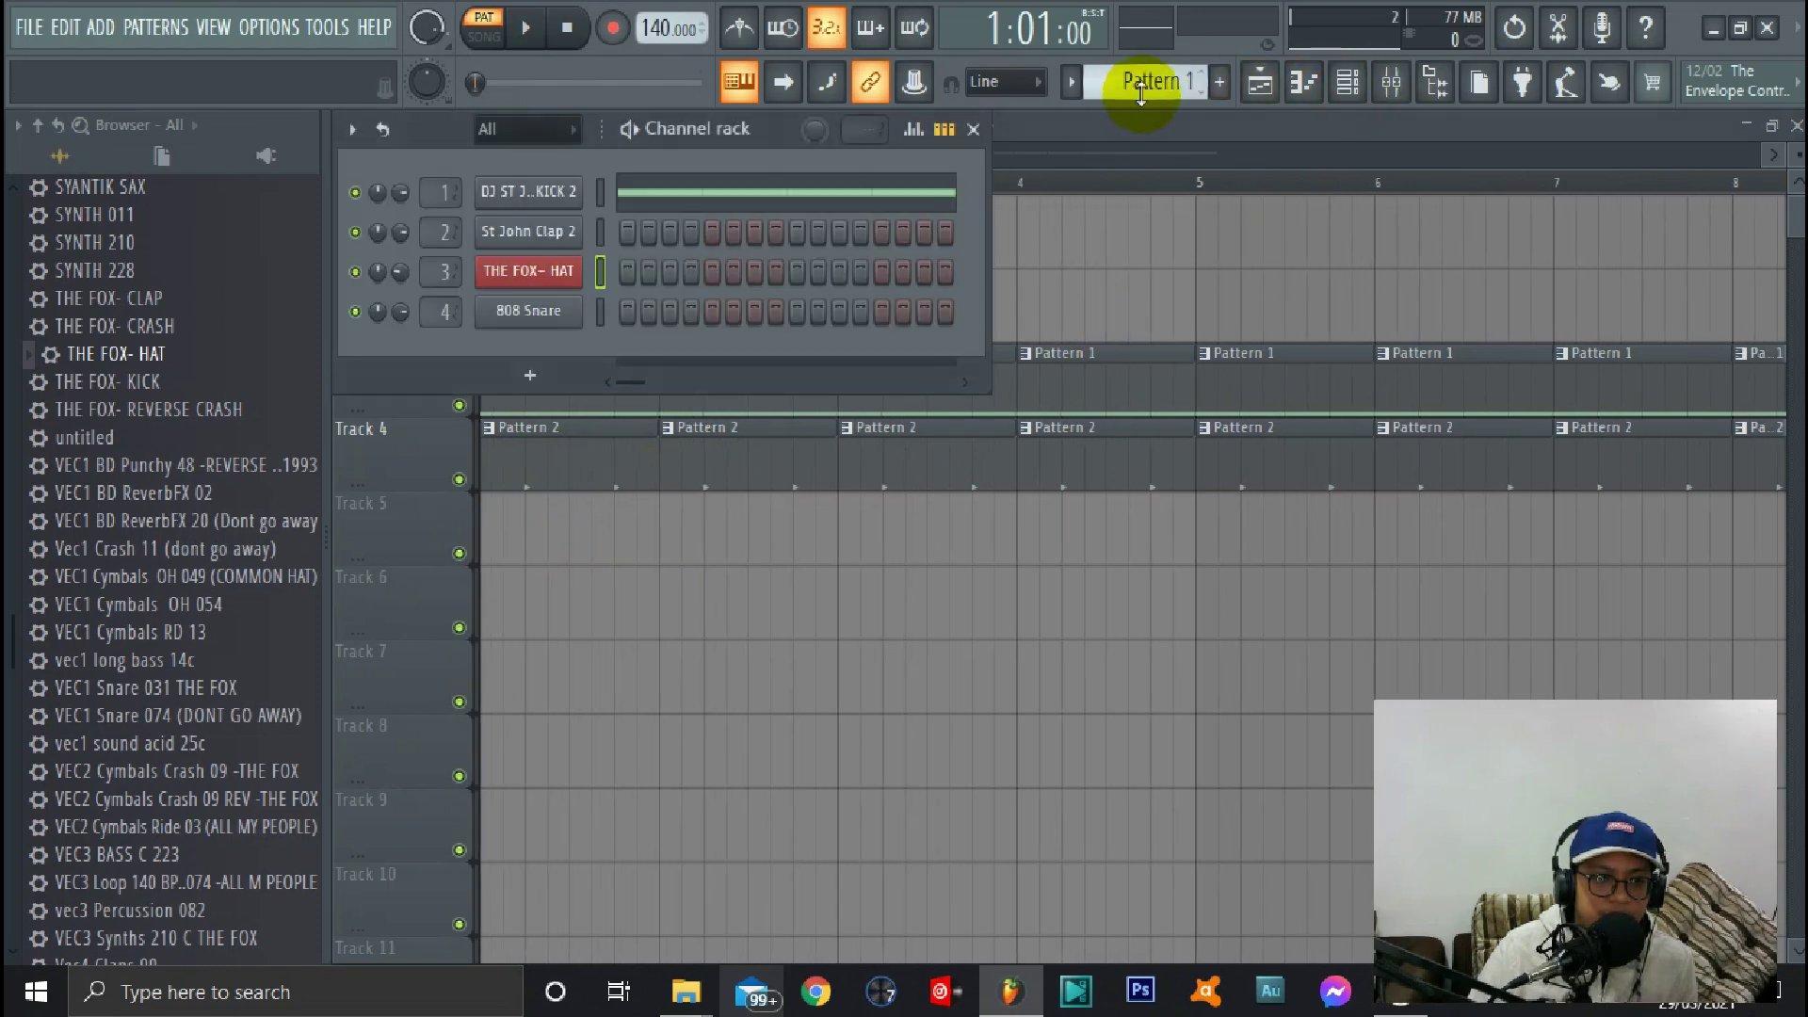
click(1116, 137)
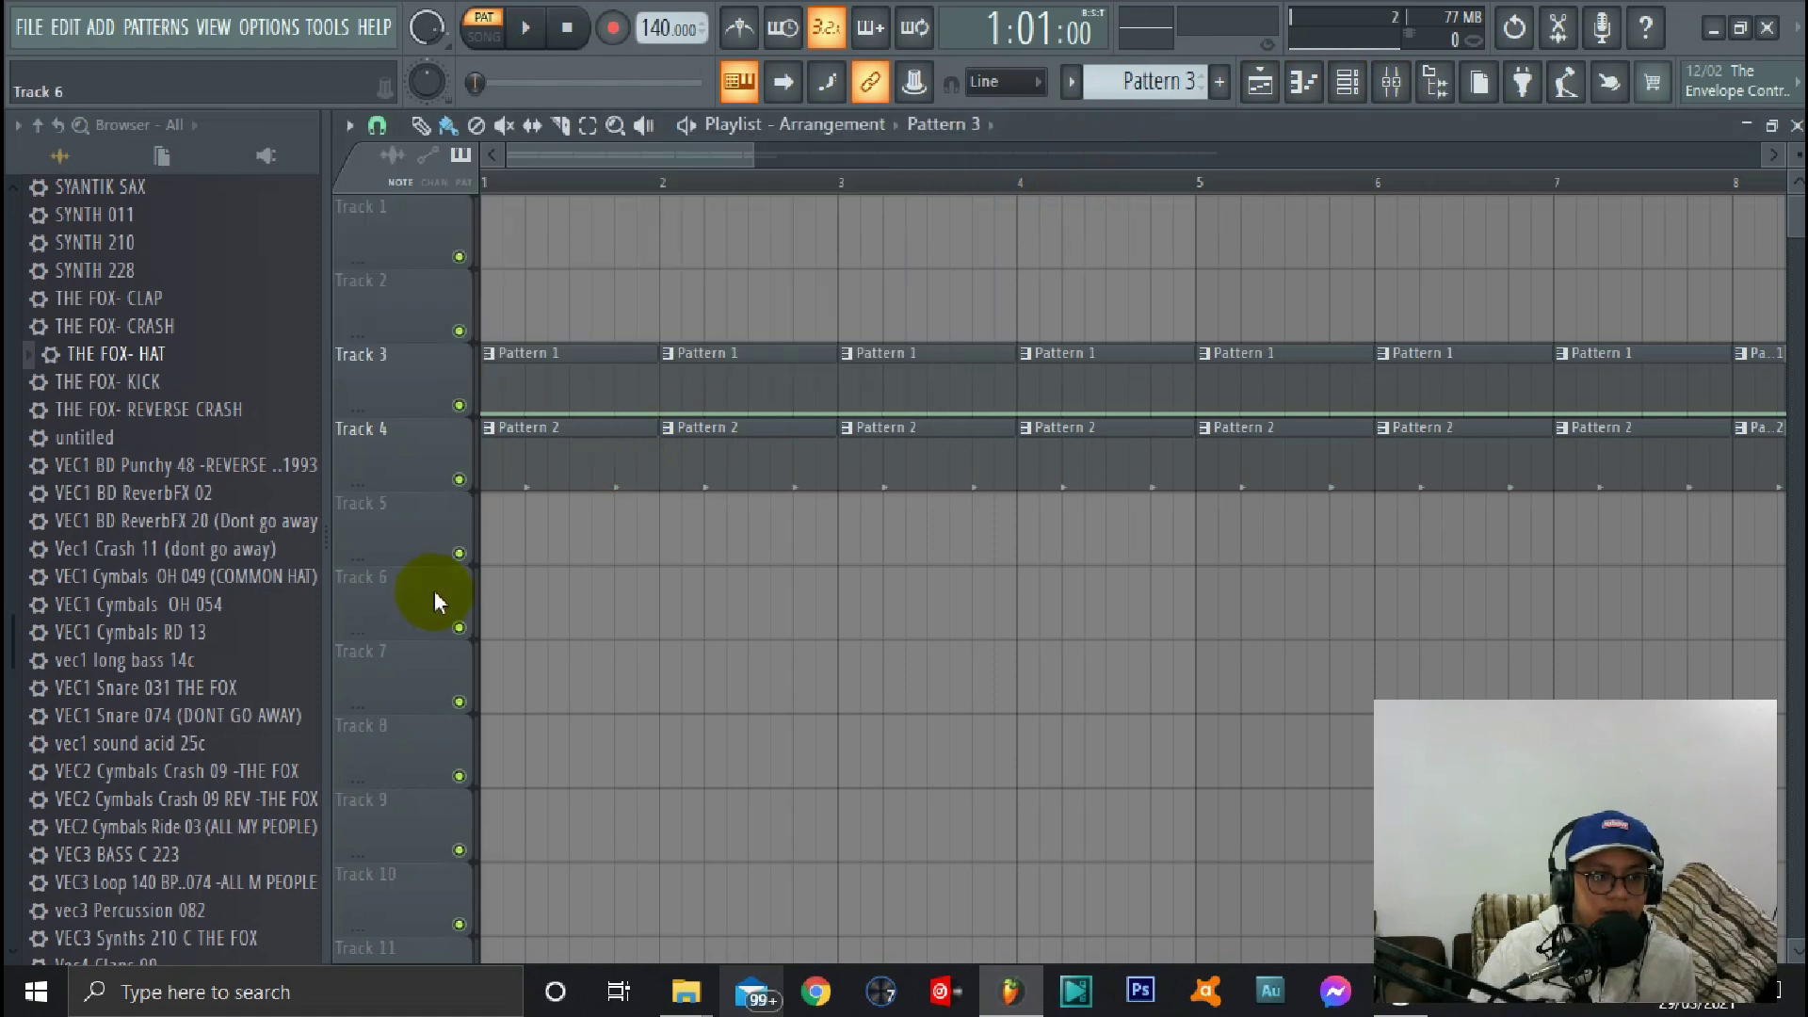
mouse_move(503, 537)
mouse_down()
mouse_move(1283, 557)
mouse_move(1143, 460)
mouse_up()
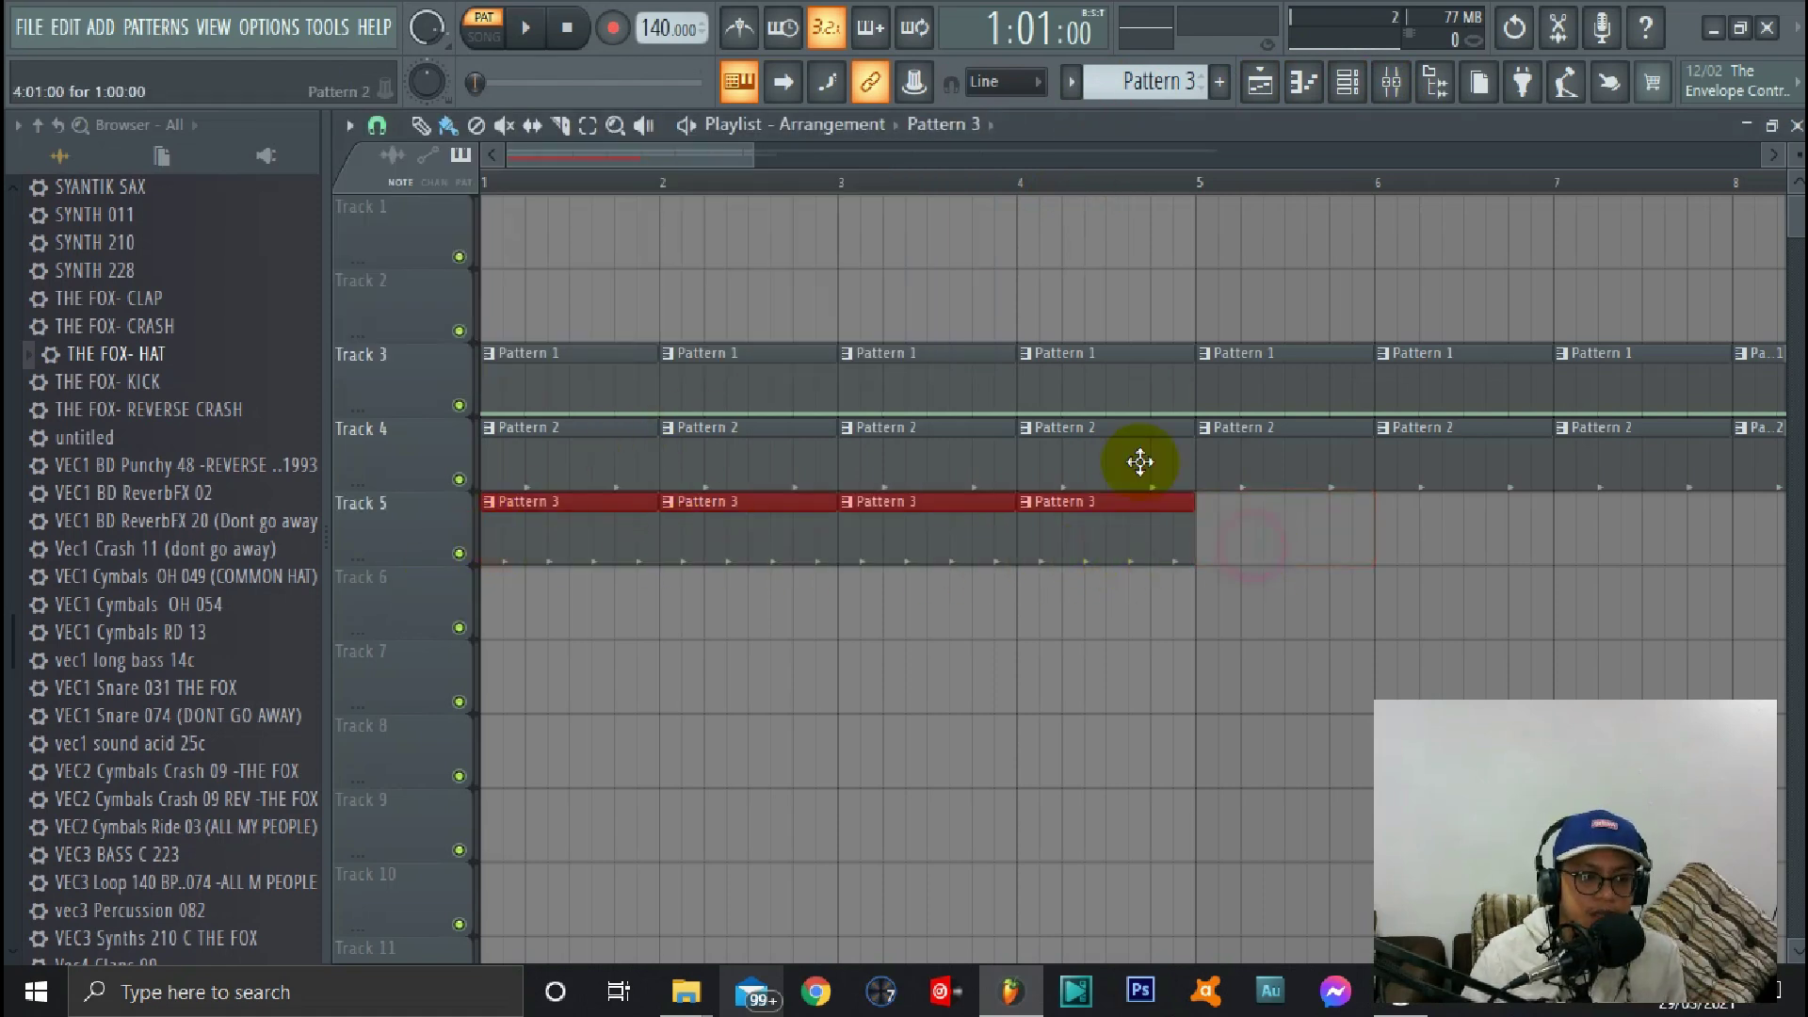
key(space)
key(space)
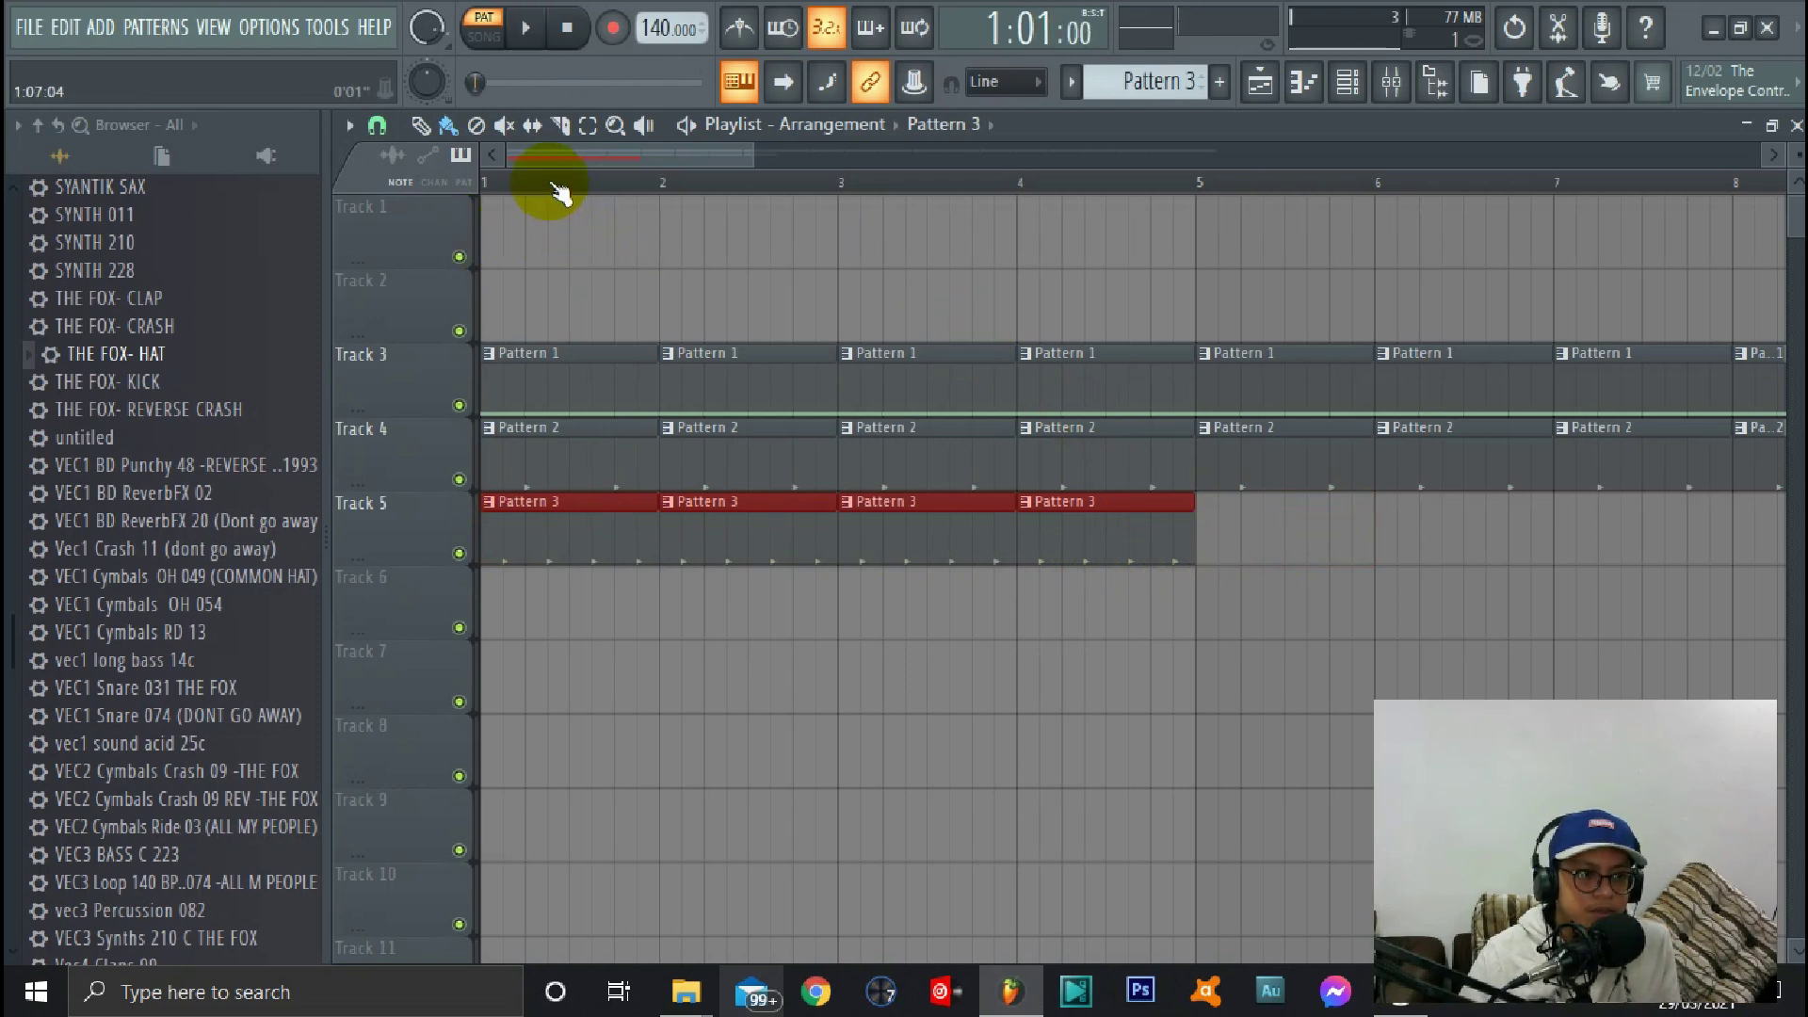
click(484, 27)
key(space)
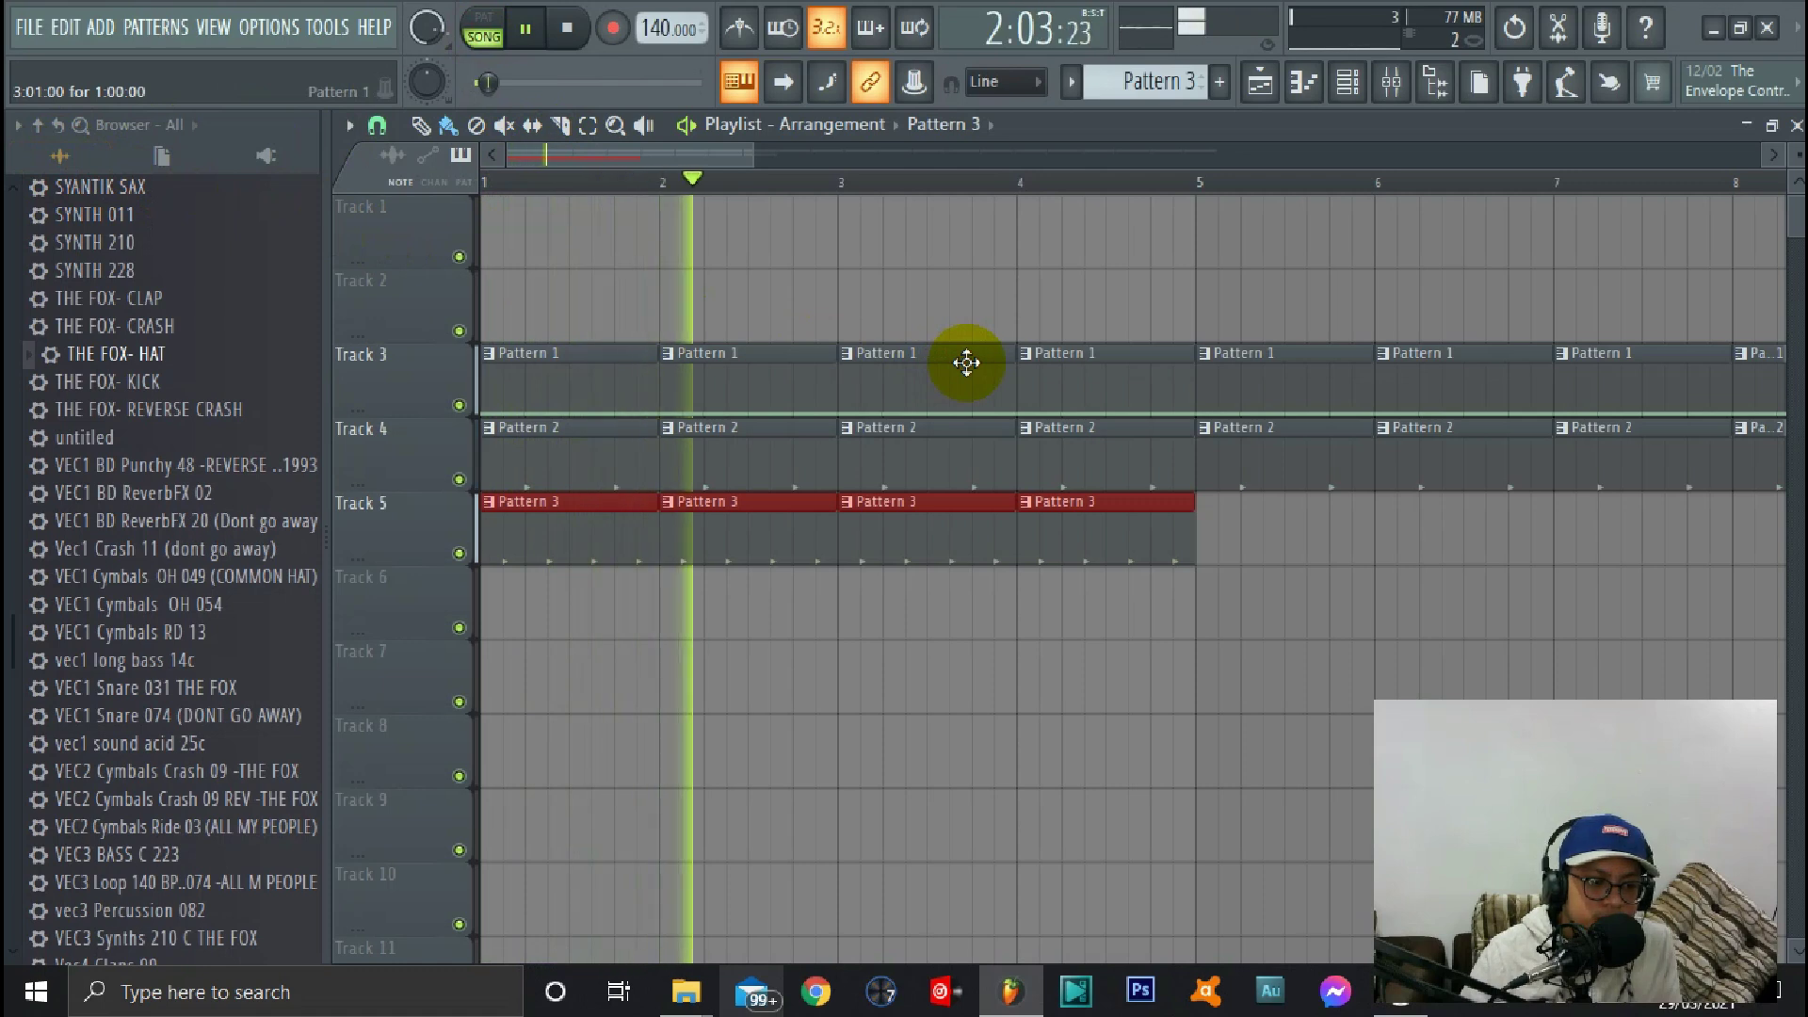
key(space)
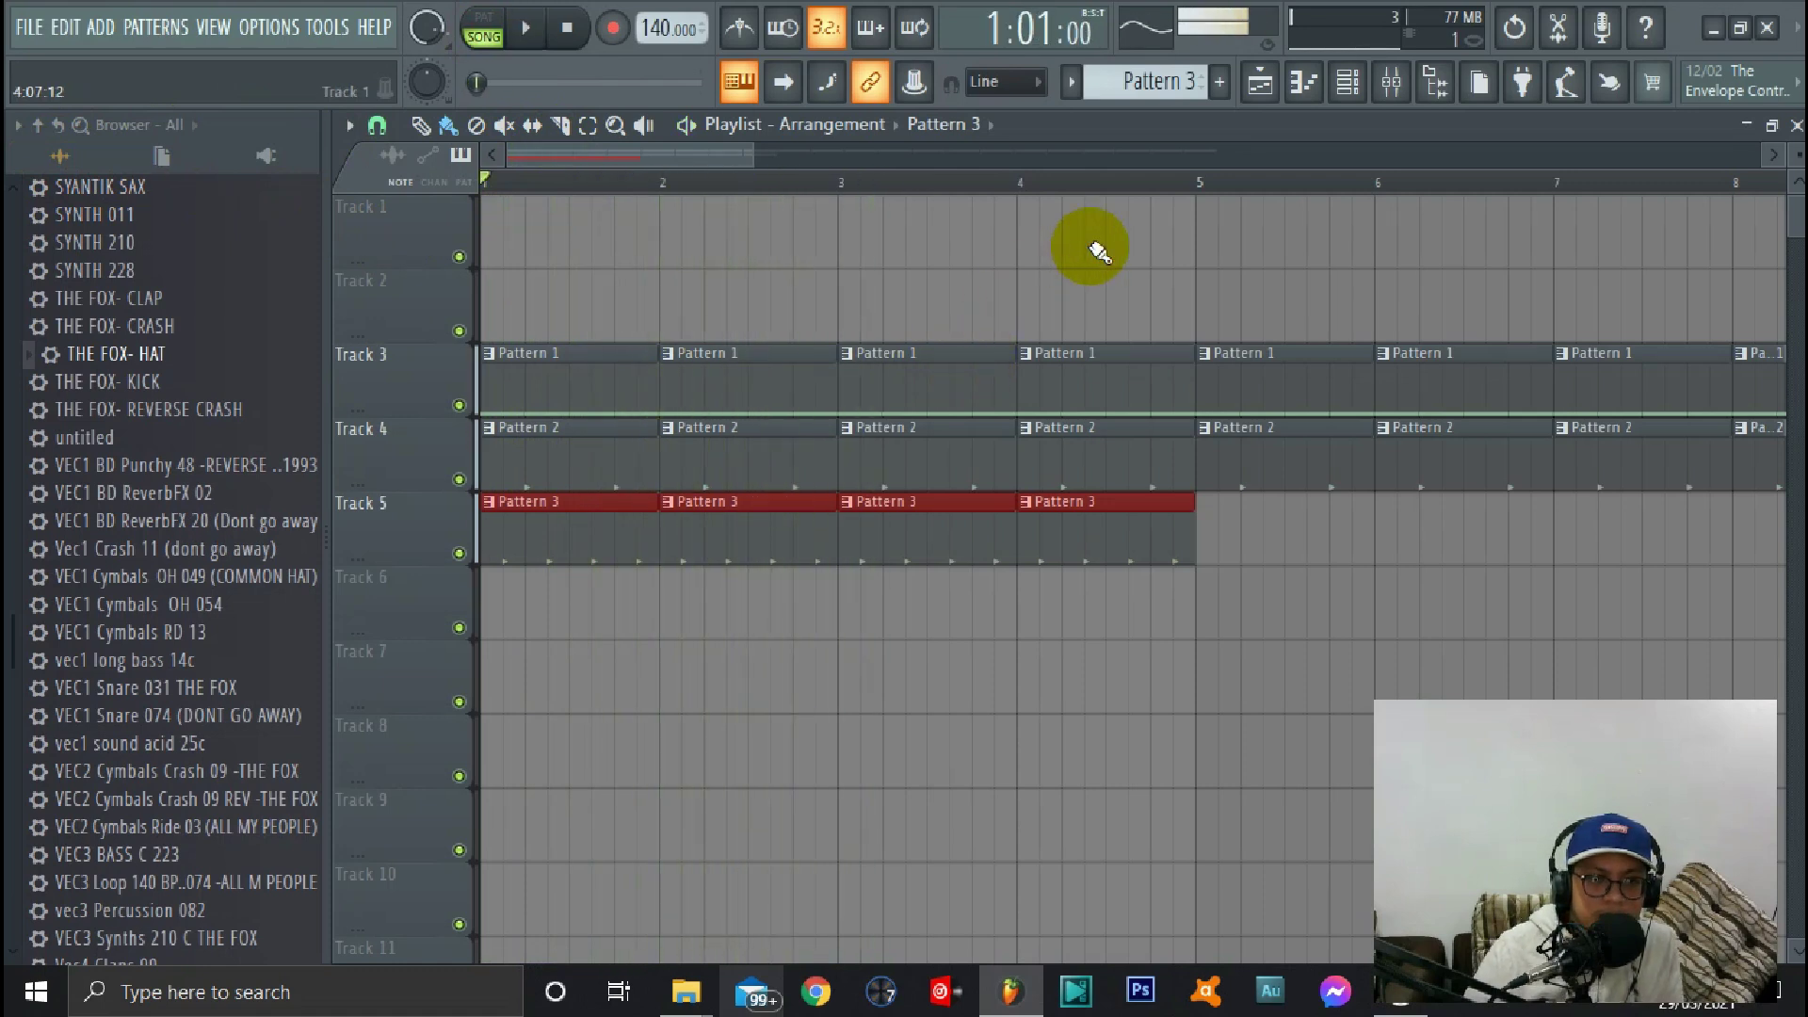
click(1349, 84)
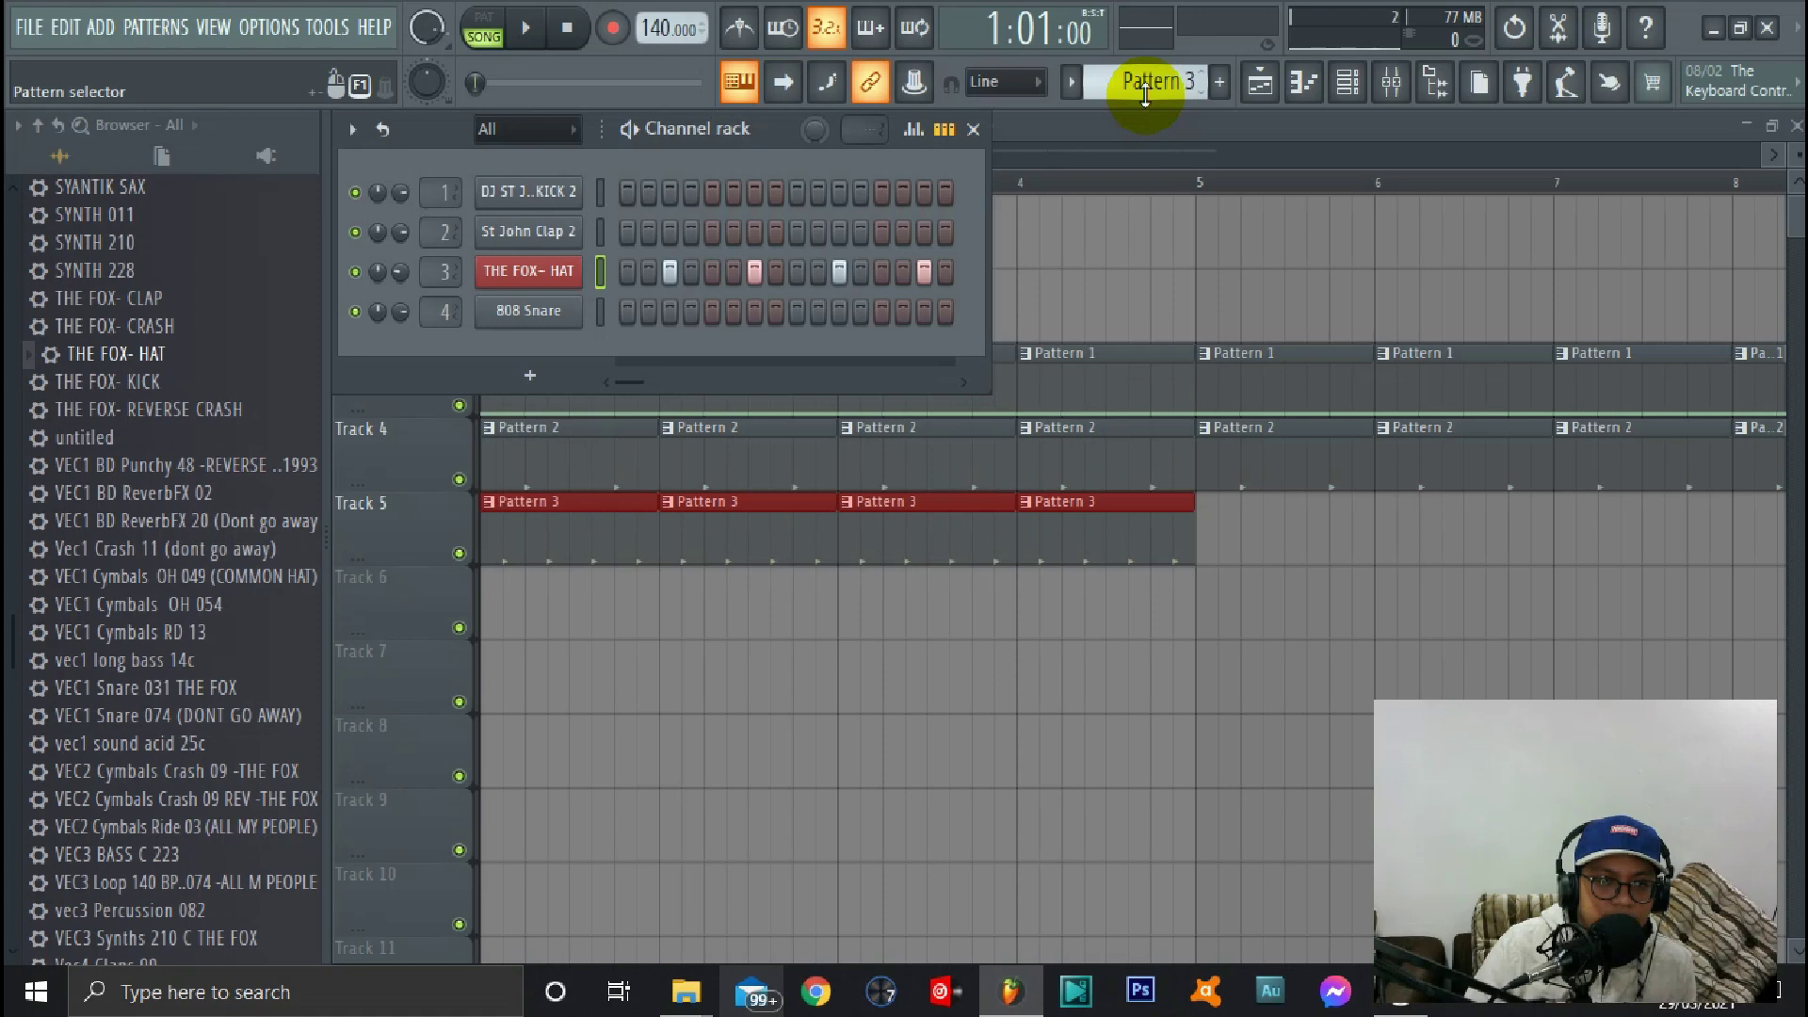
scroll(1146, 85, down, 1)
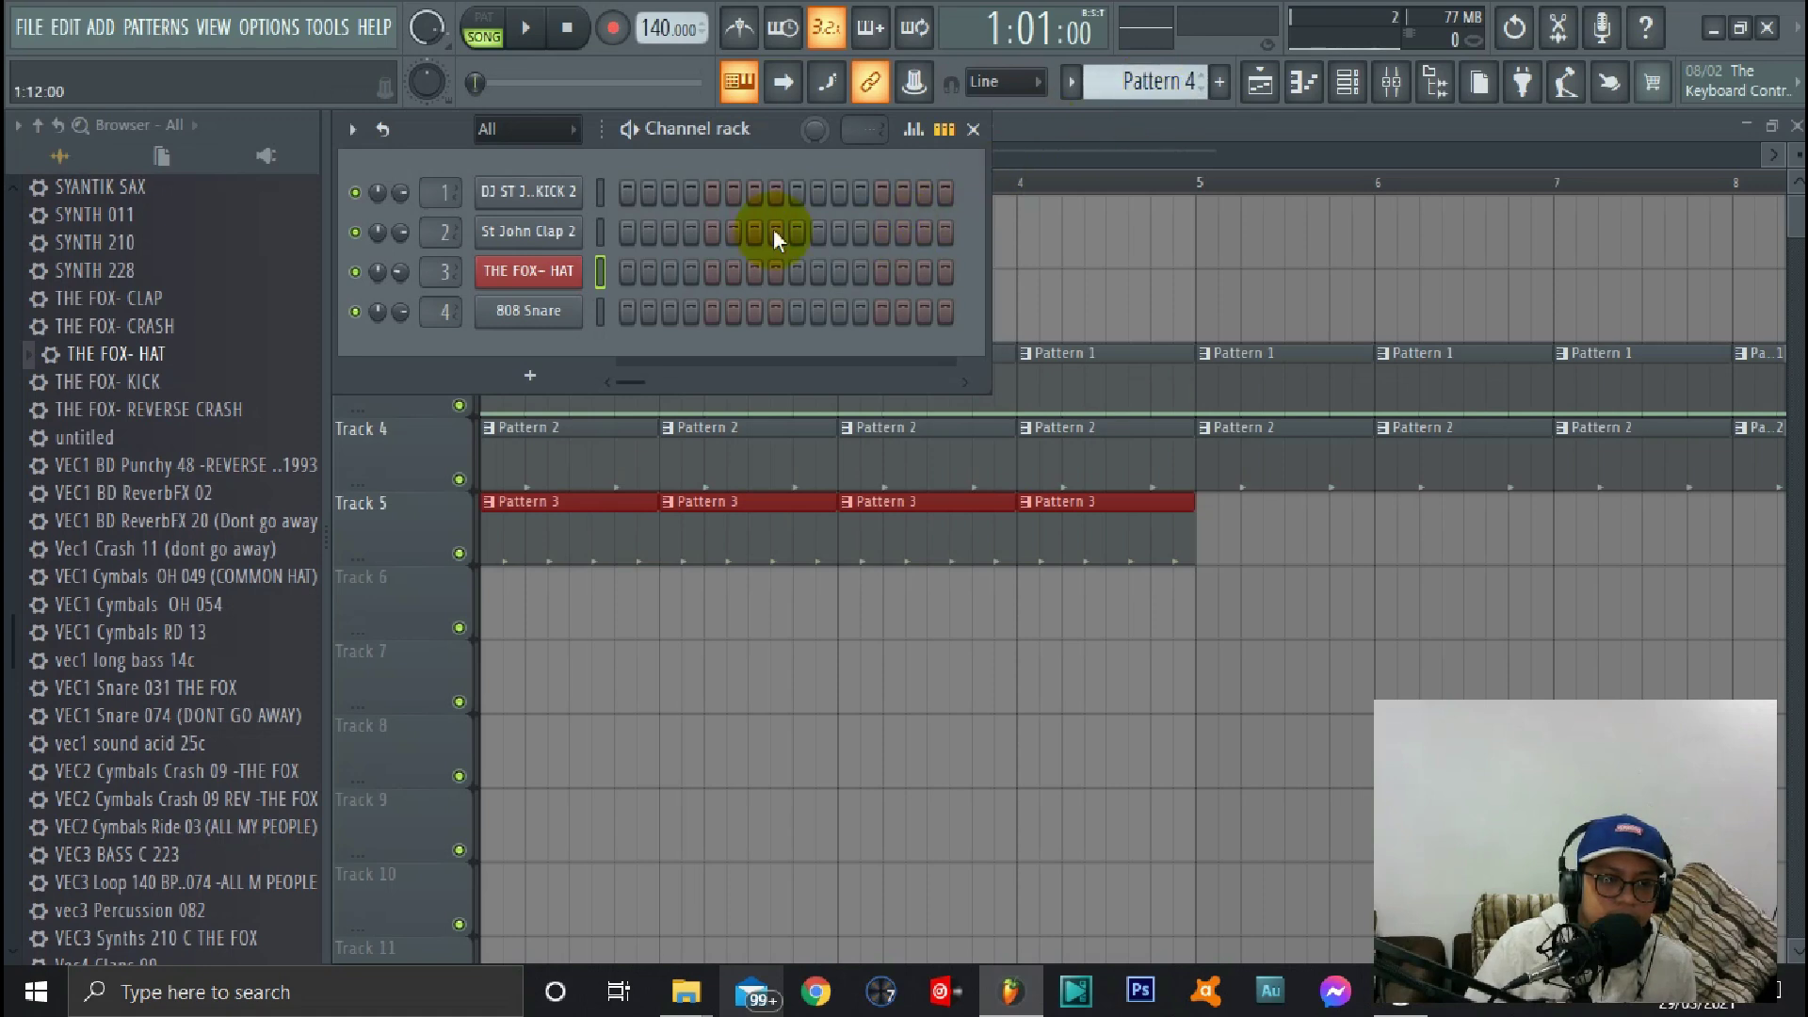
click(847, 164)
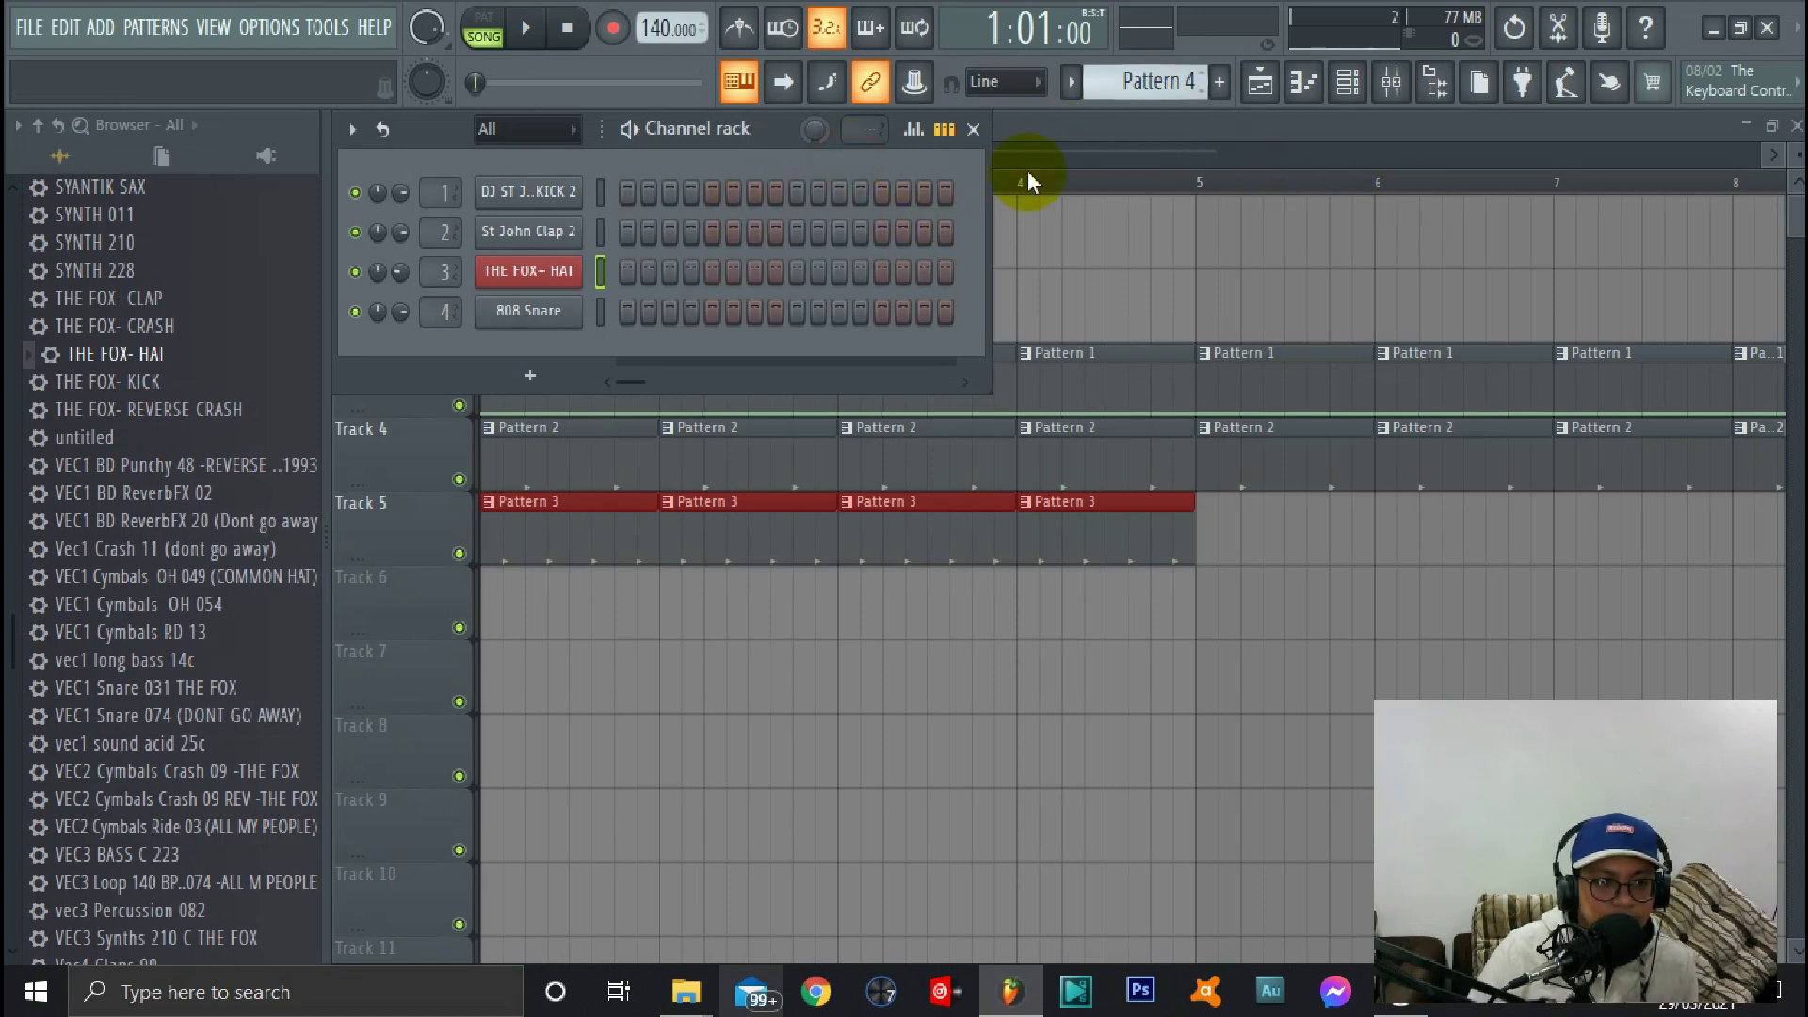
scroll(1118, 71, down, 1)
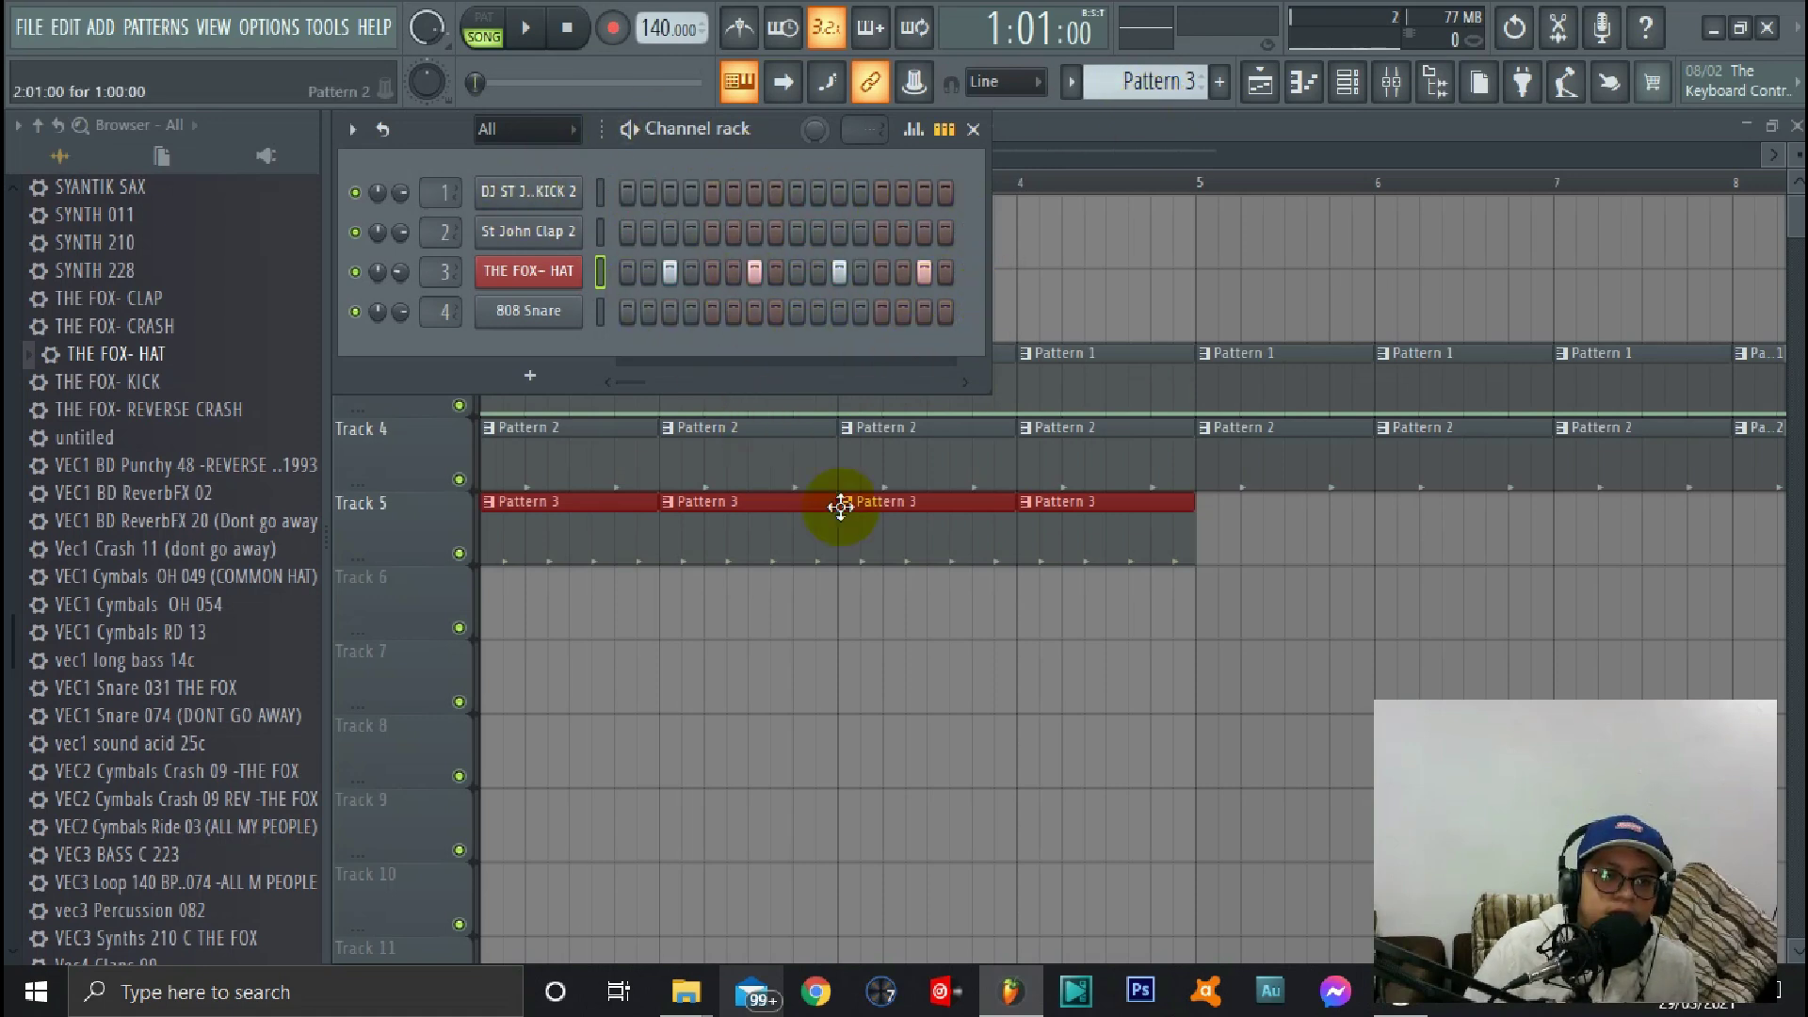
click(757, 554)
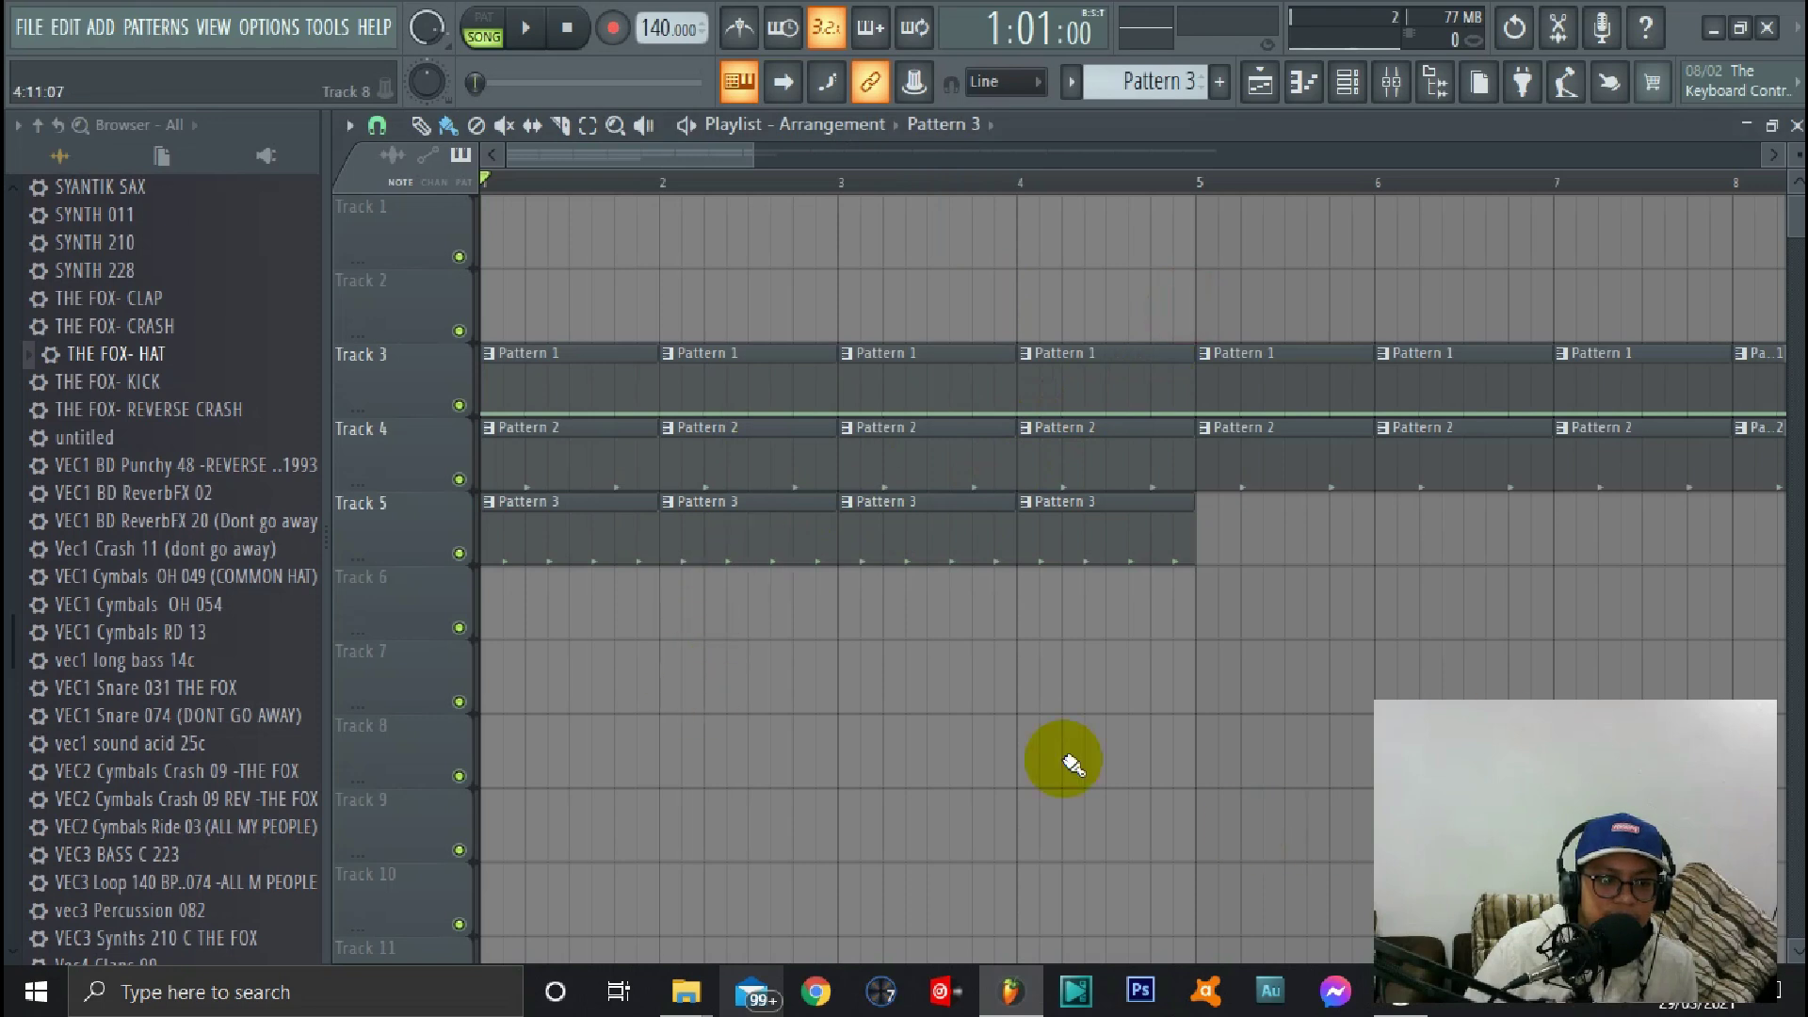
Preview the THE FOX- CRASH sample and set the channel rack filter to All
click(1346, 81)
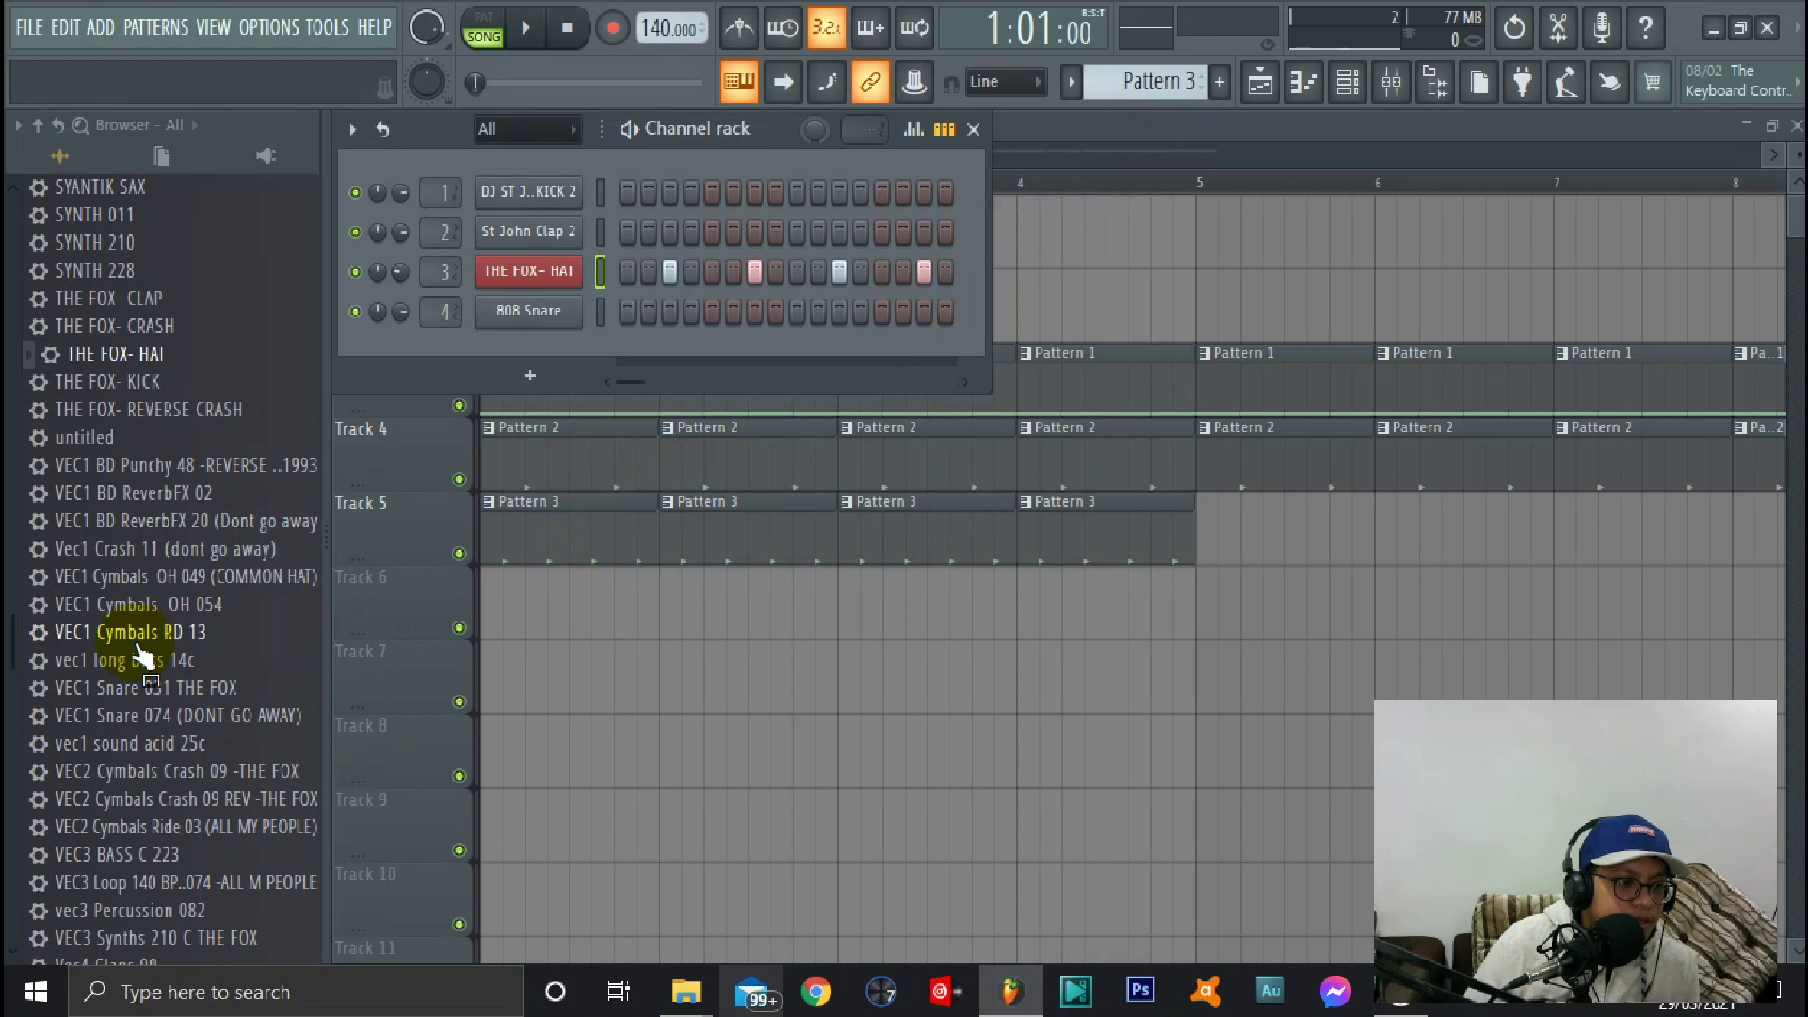
click(389, 711)
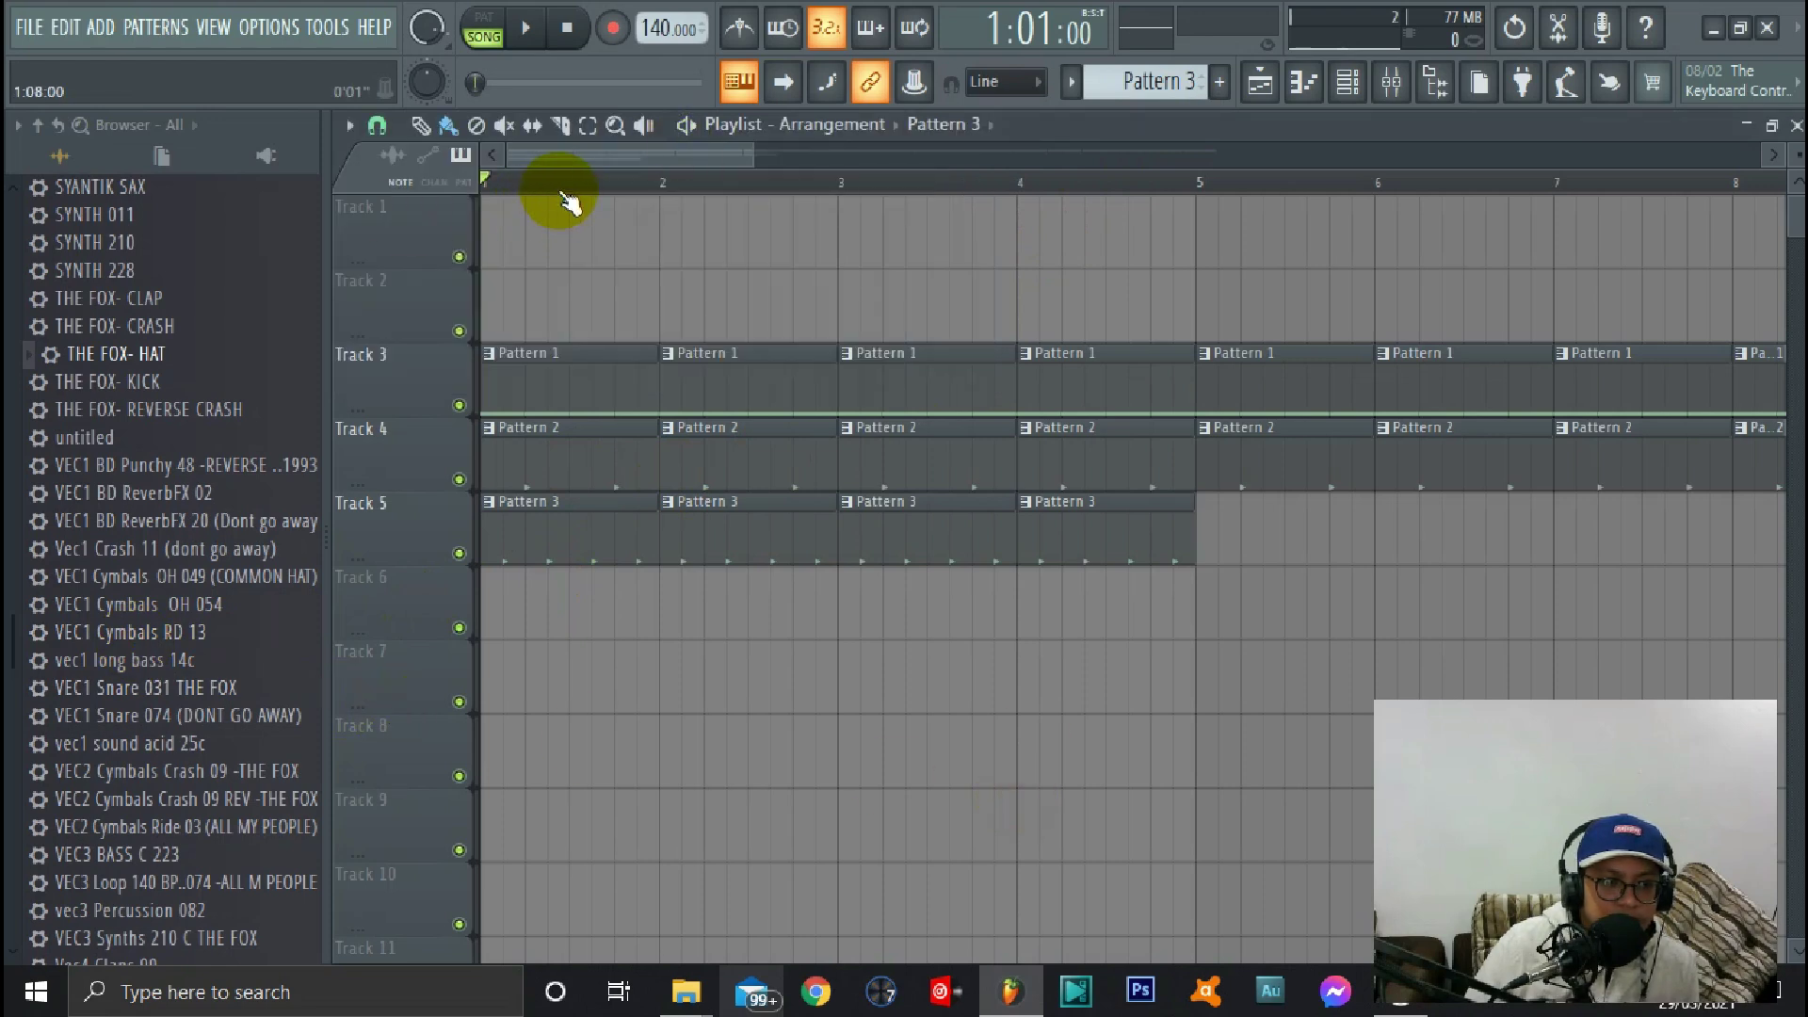
click(175, 335)
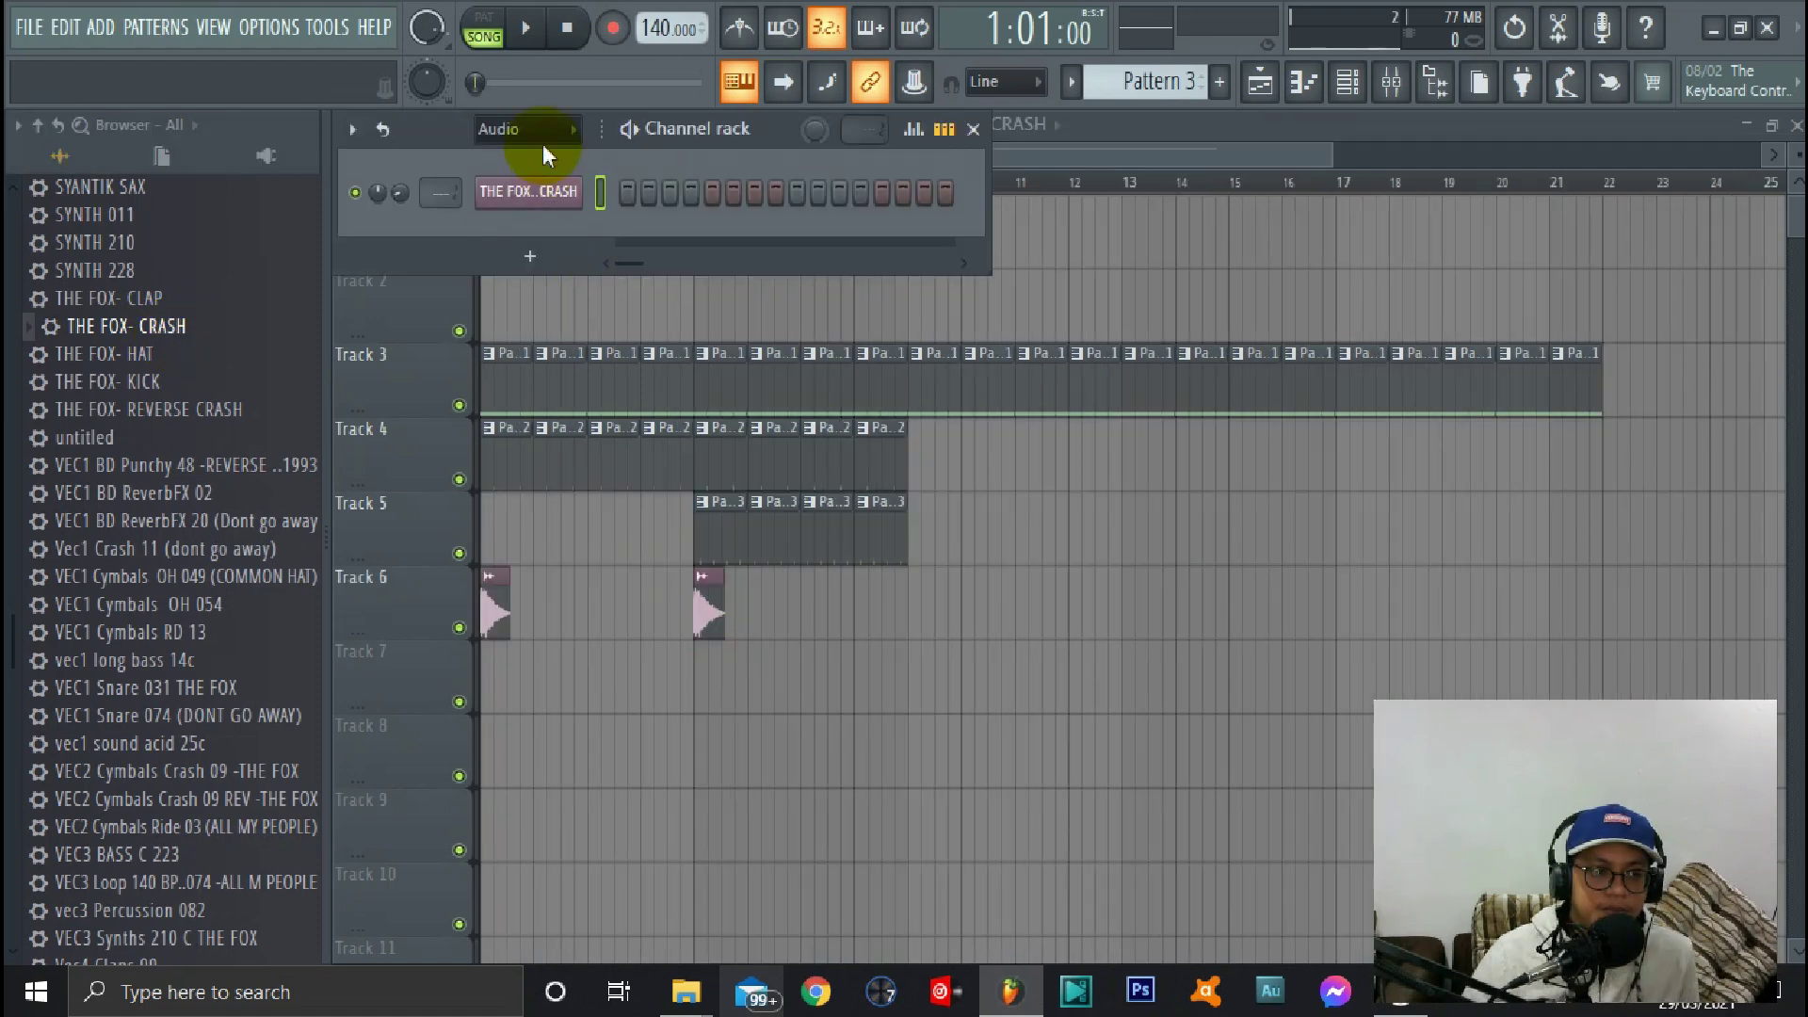
click(542, 138)
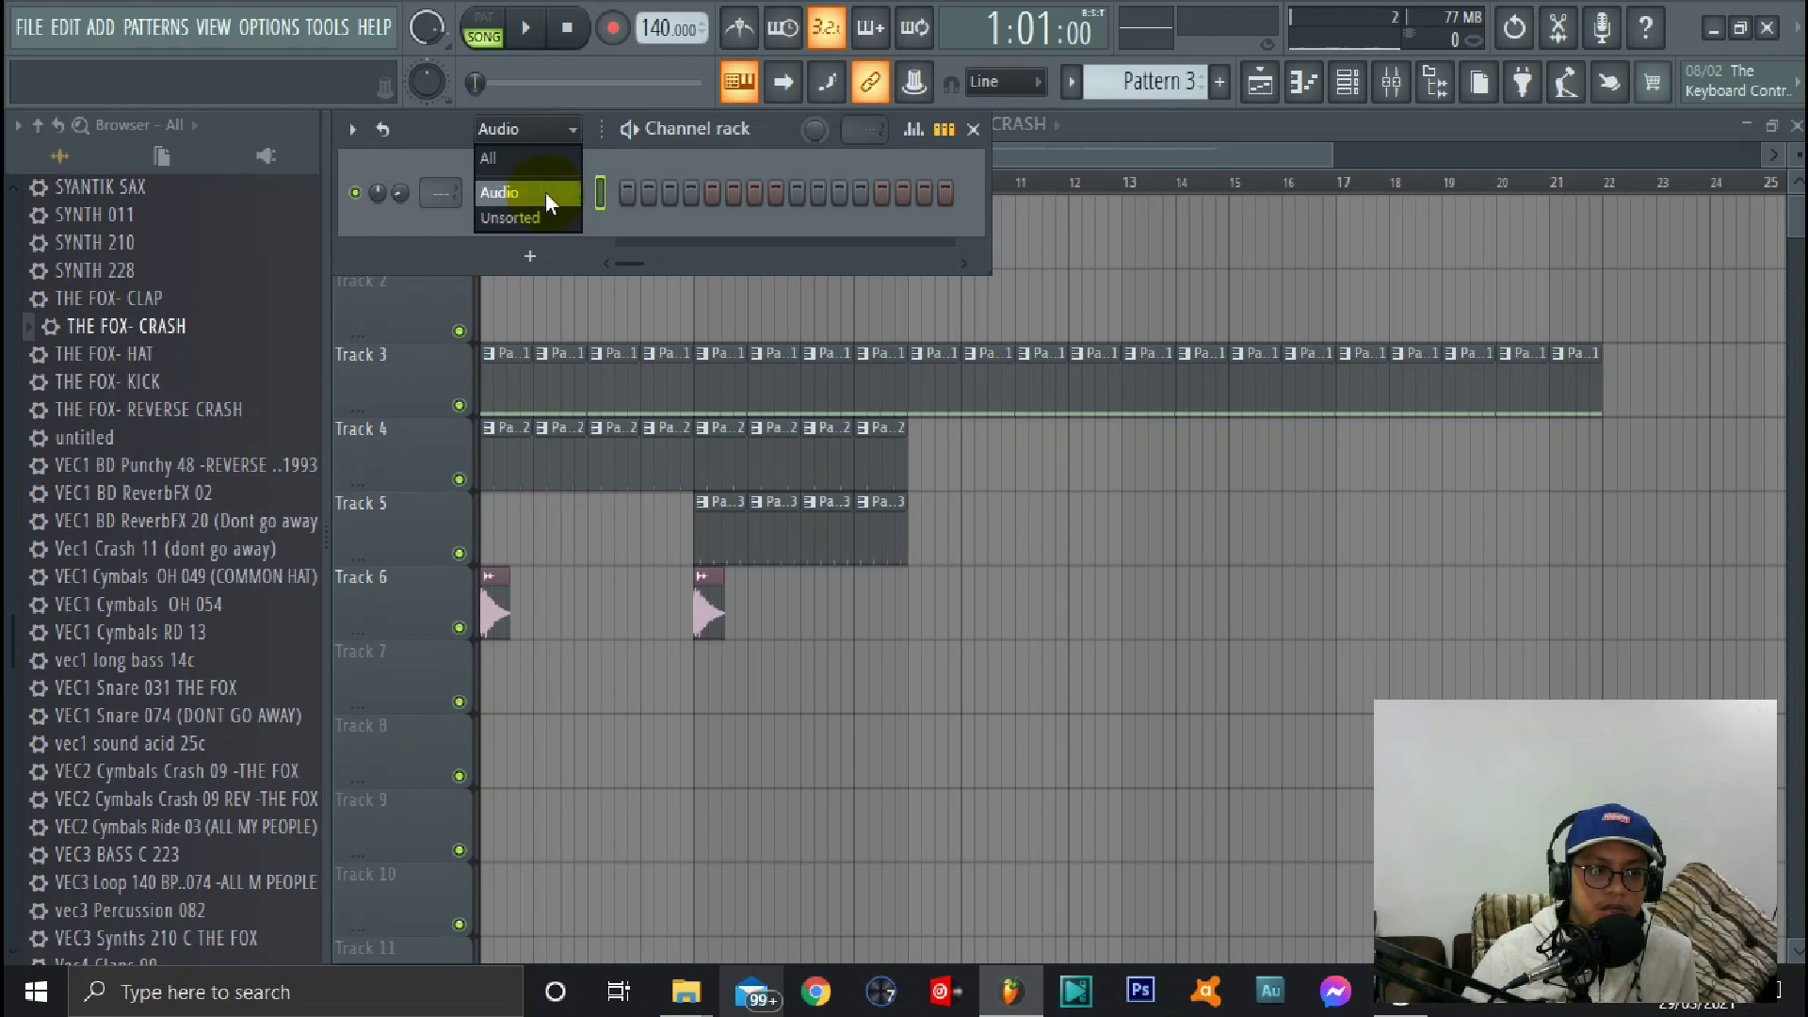
click(545, 158)
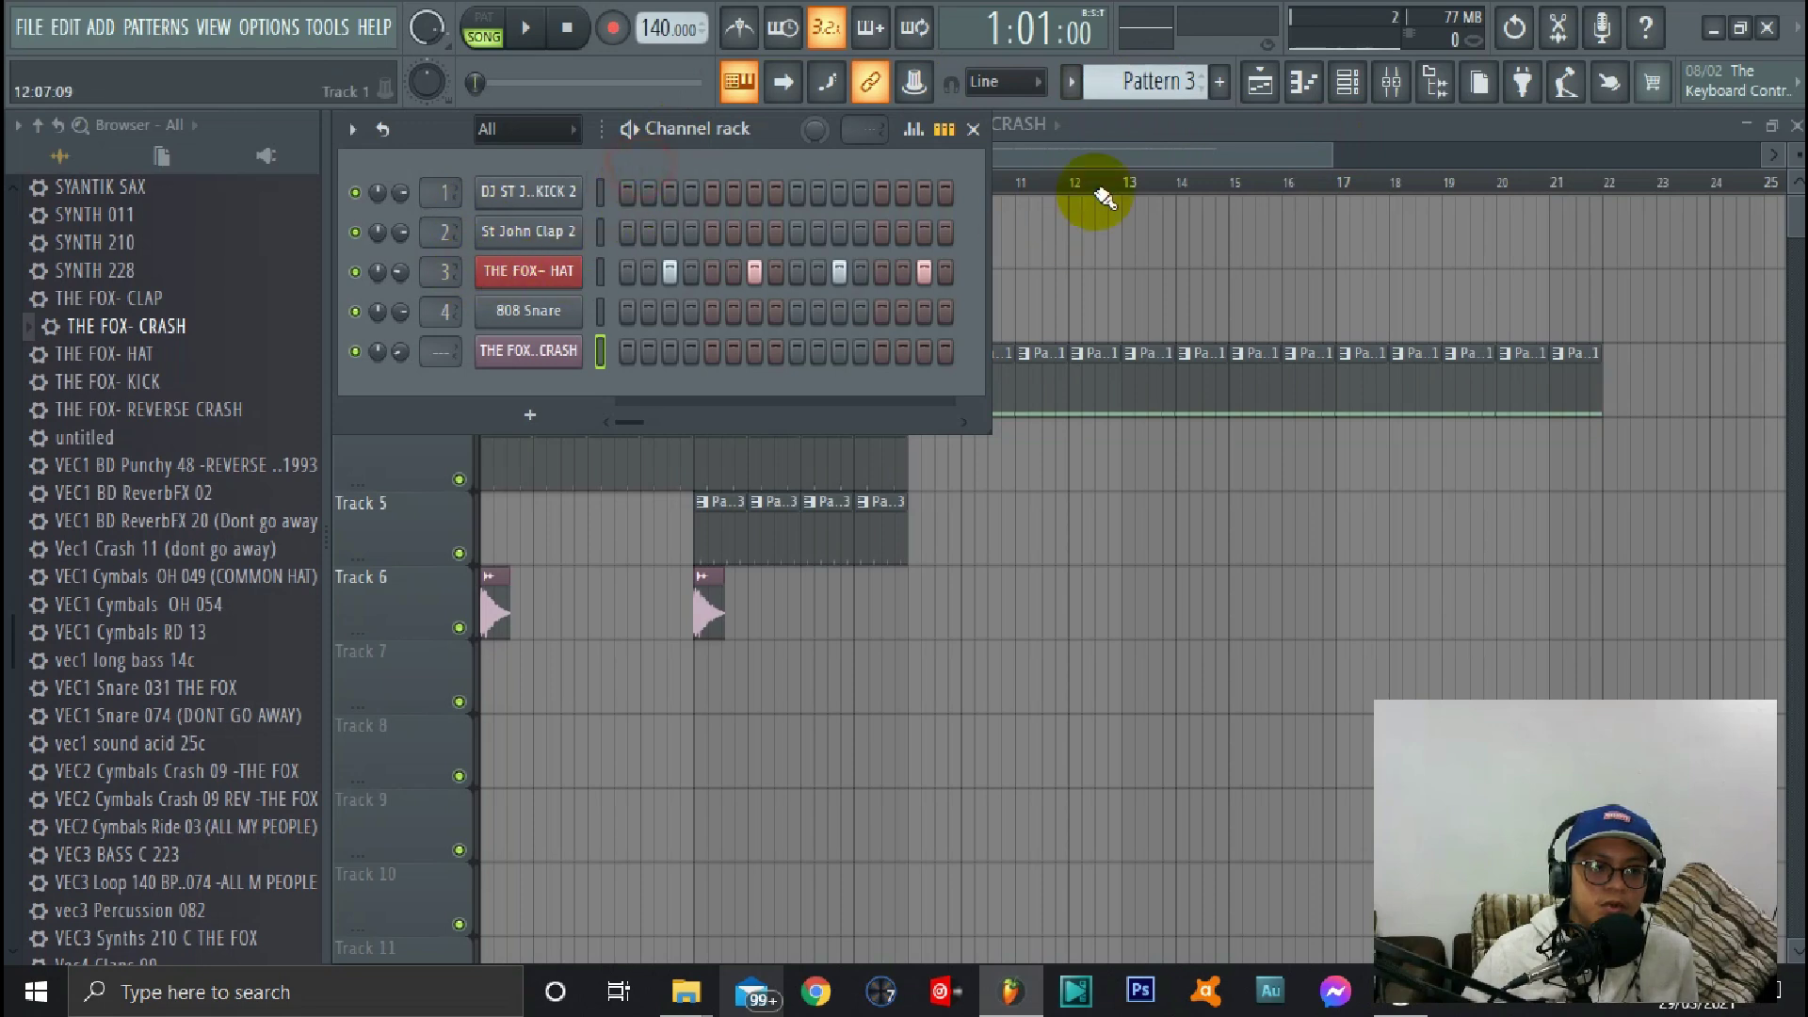
scroll(1149, 80, up, 2)
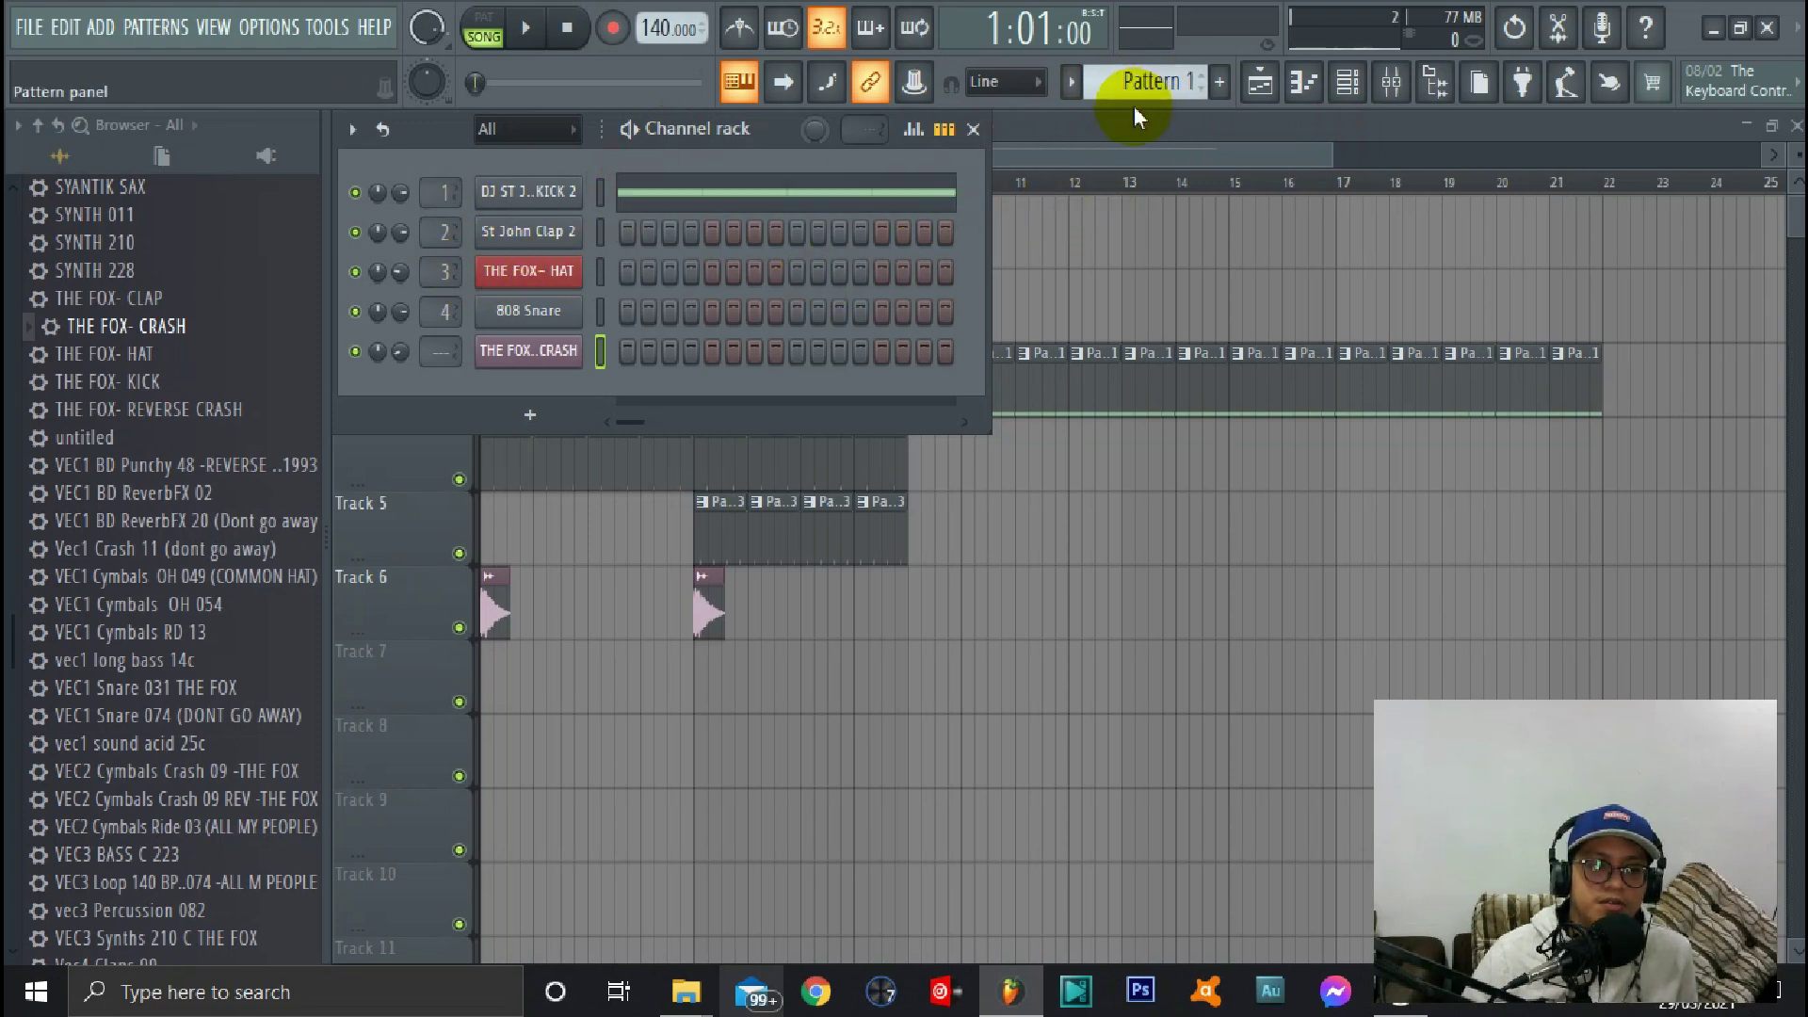
scroll(1131, 89, down, 1)
scroll(1137, 85, down, 1)
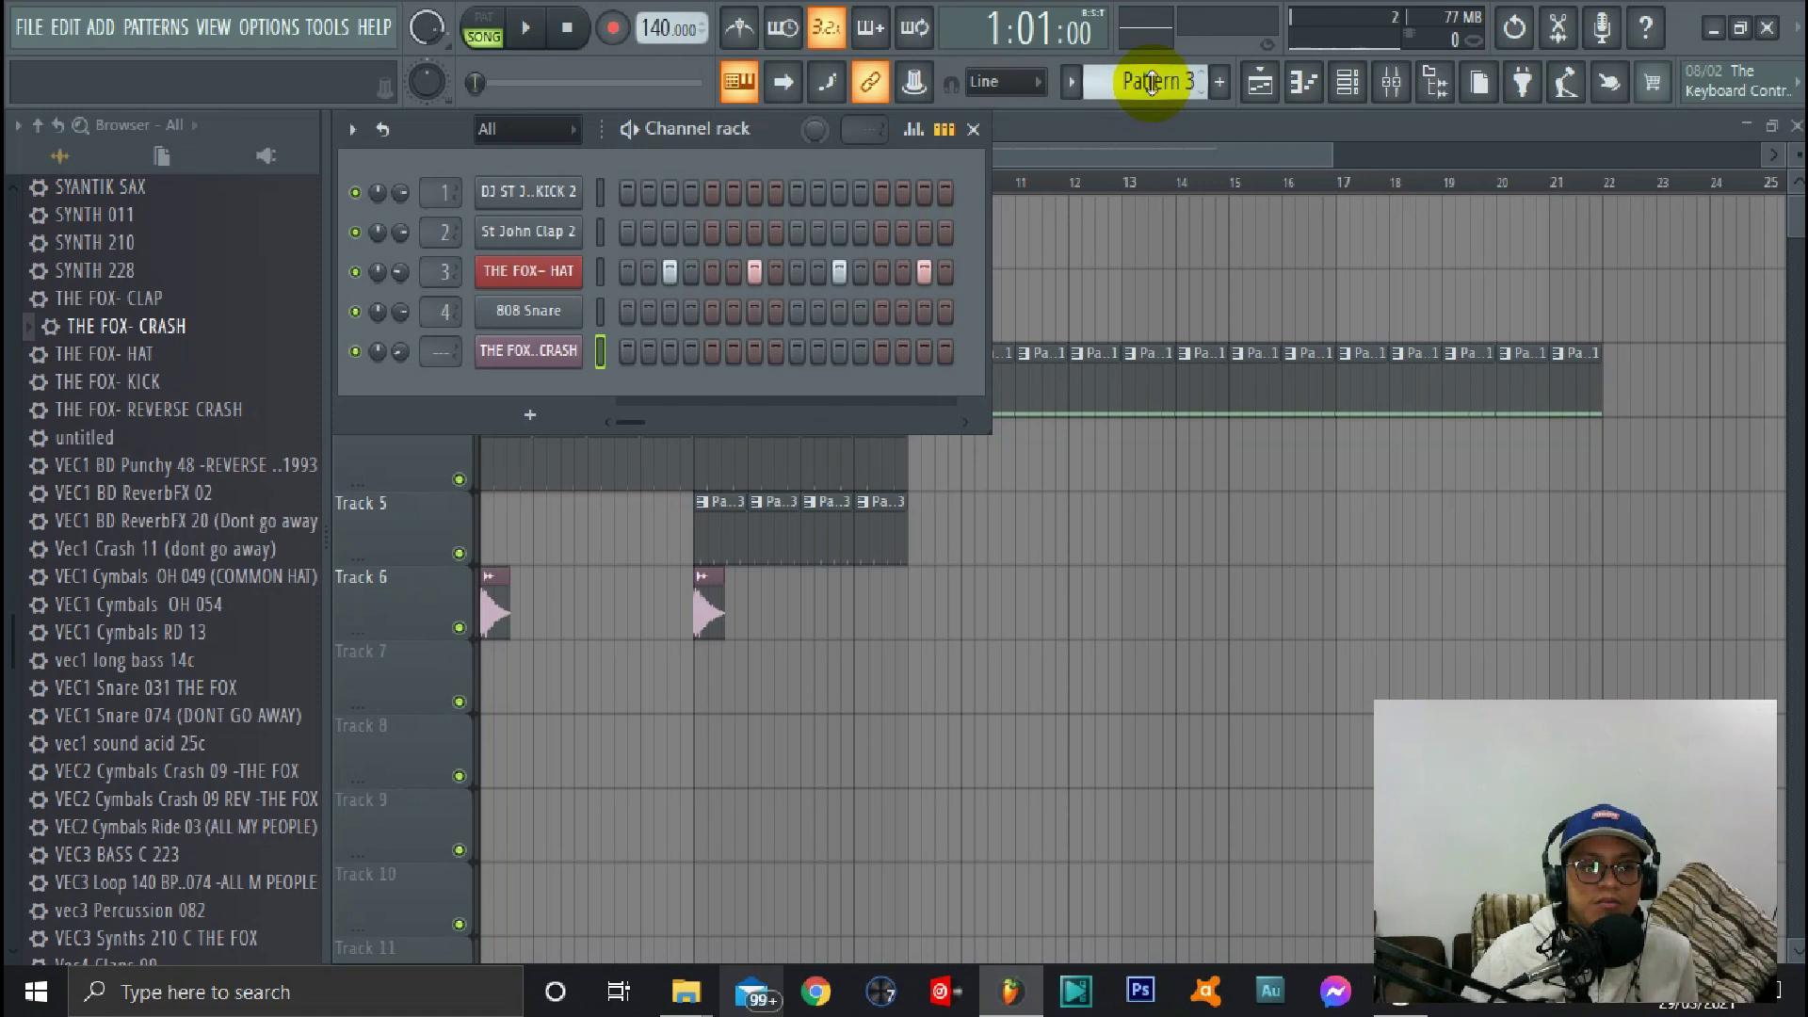
scroll(1151, 81, up, 1)
scroll(1152, 80, down, 1)
scroll(1152, 80, up, 1)
scroll(1147, 85, up, 1)
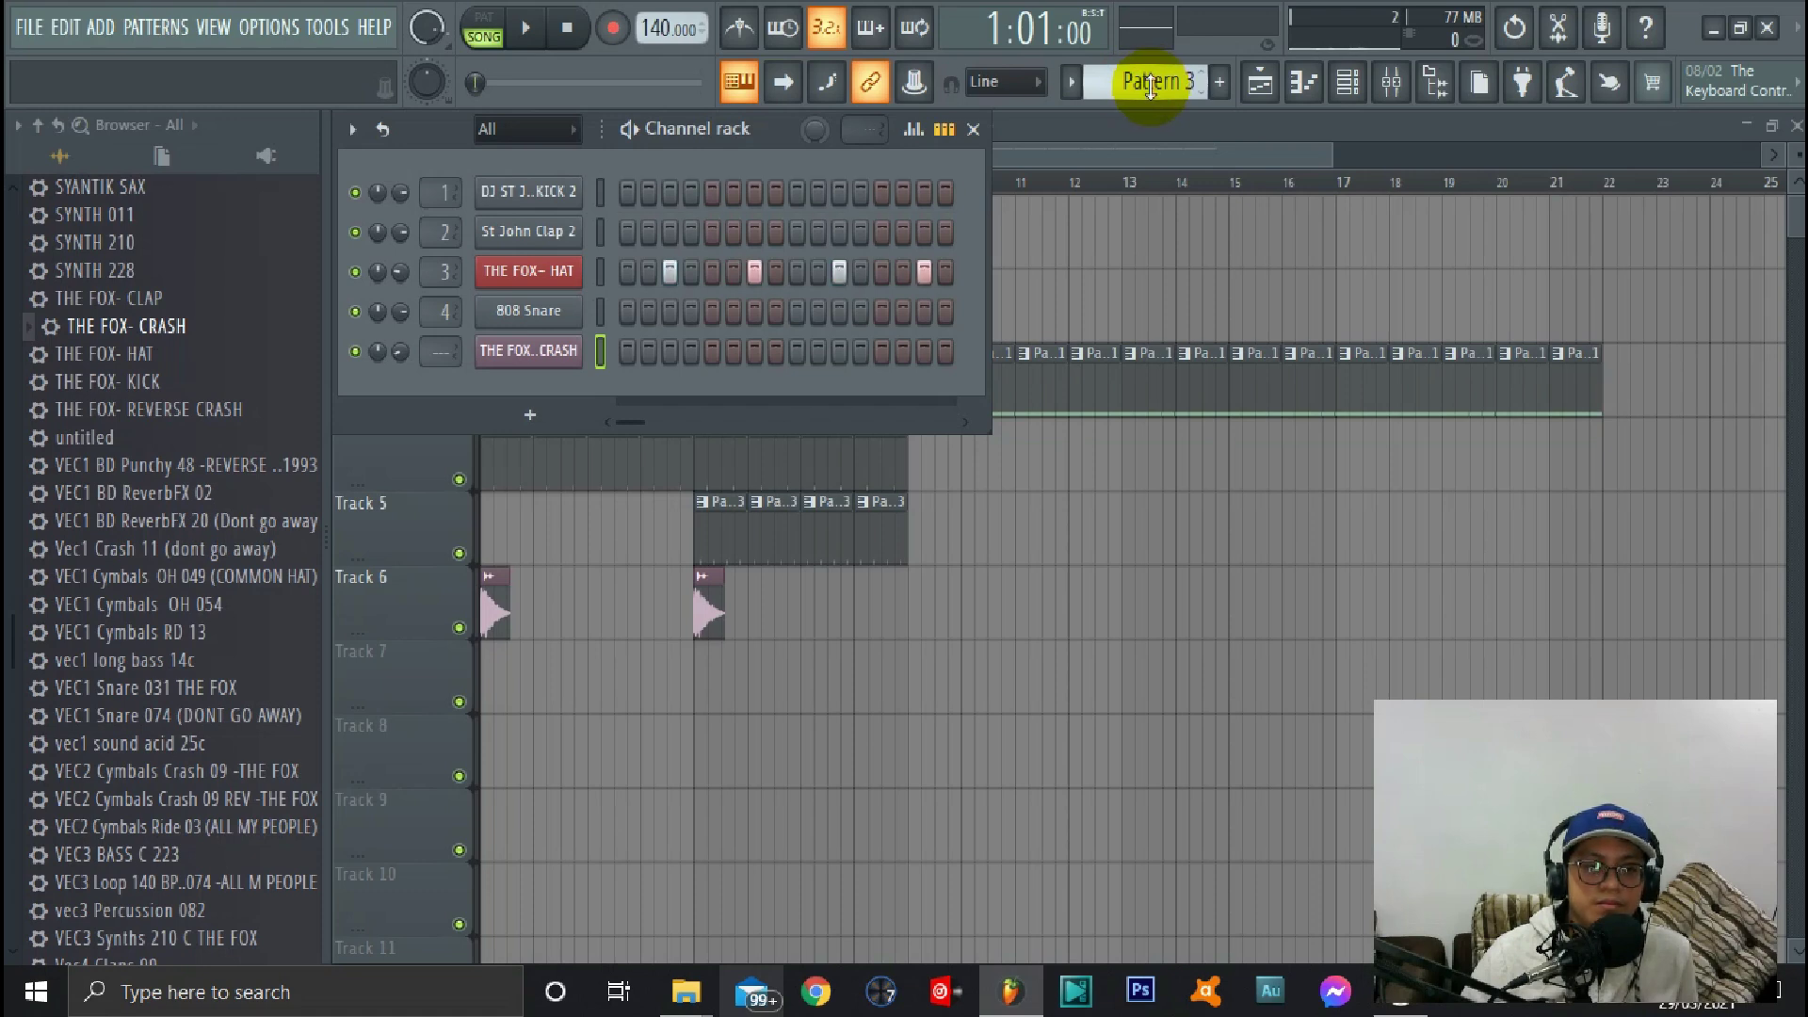
scroll(1141, 99, up, 2)
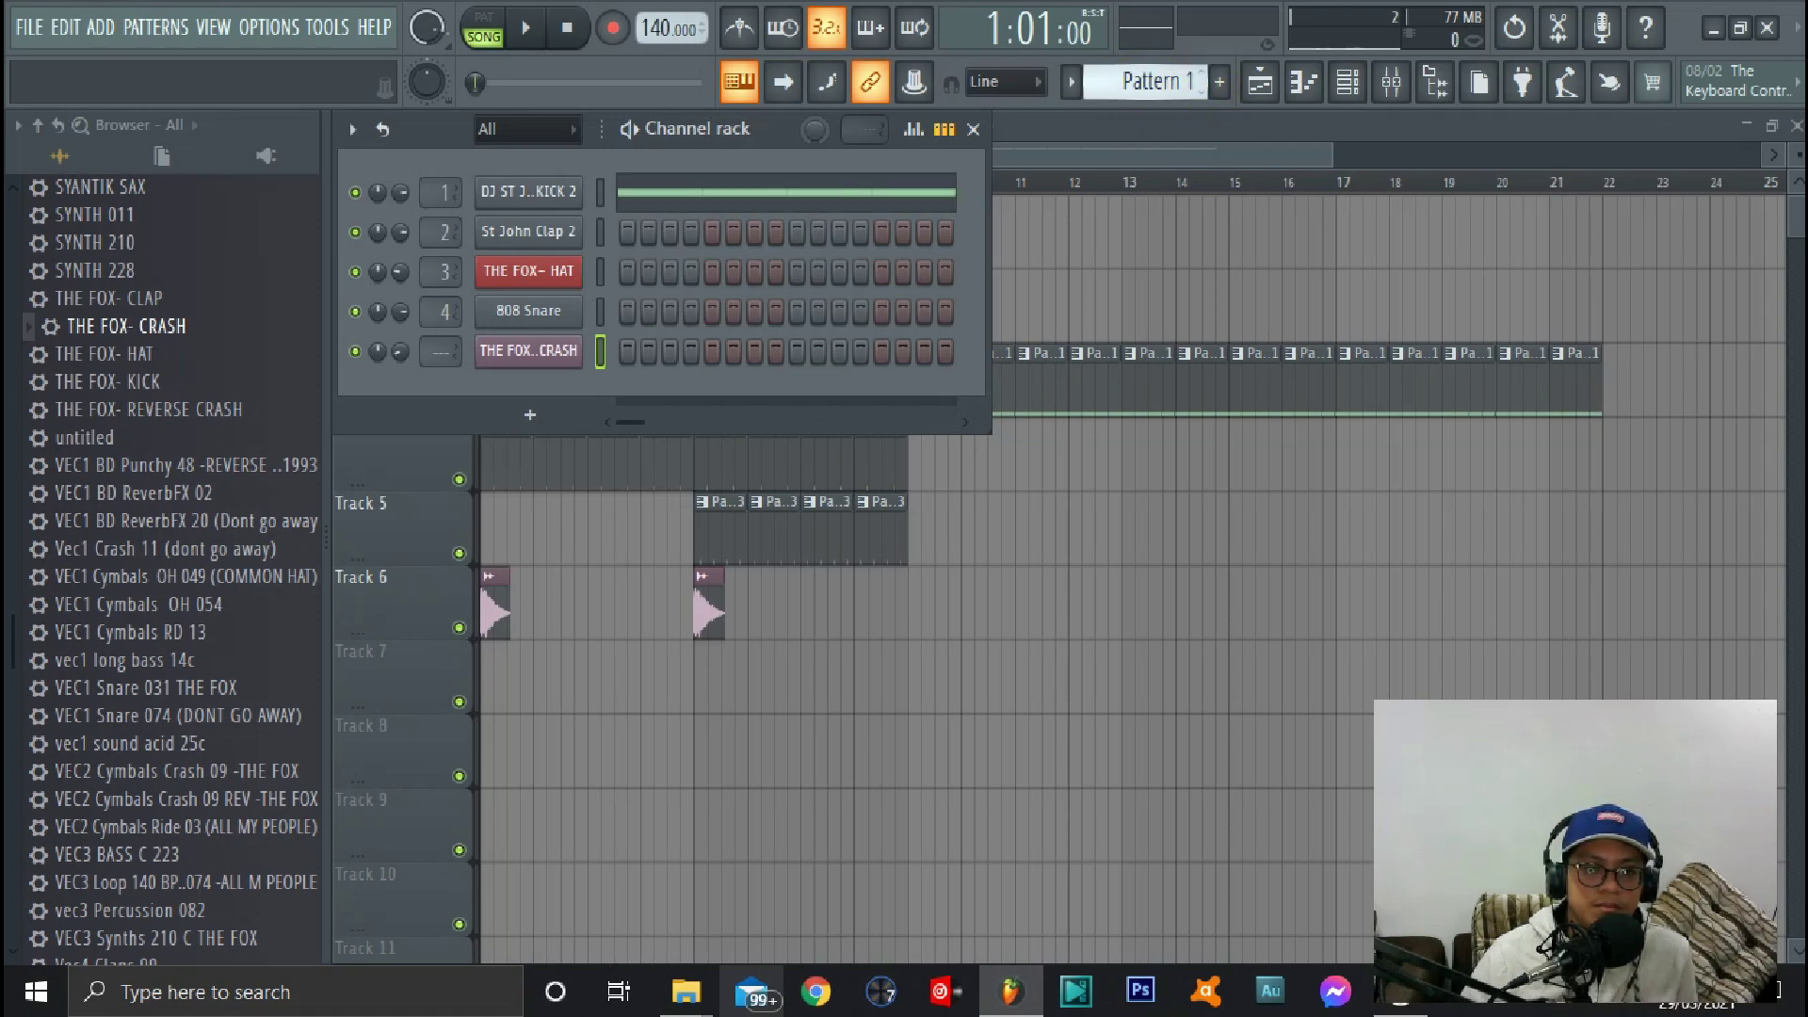
scroll(1161, 77, down, 1)
scroll(1168, 81, up, 1)
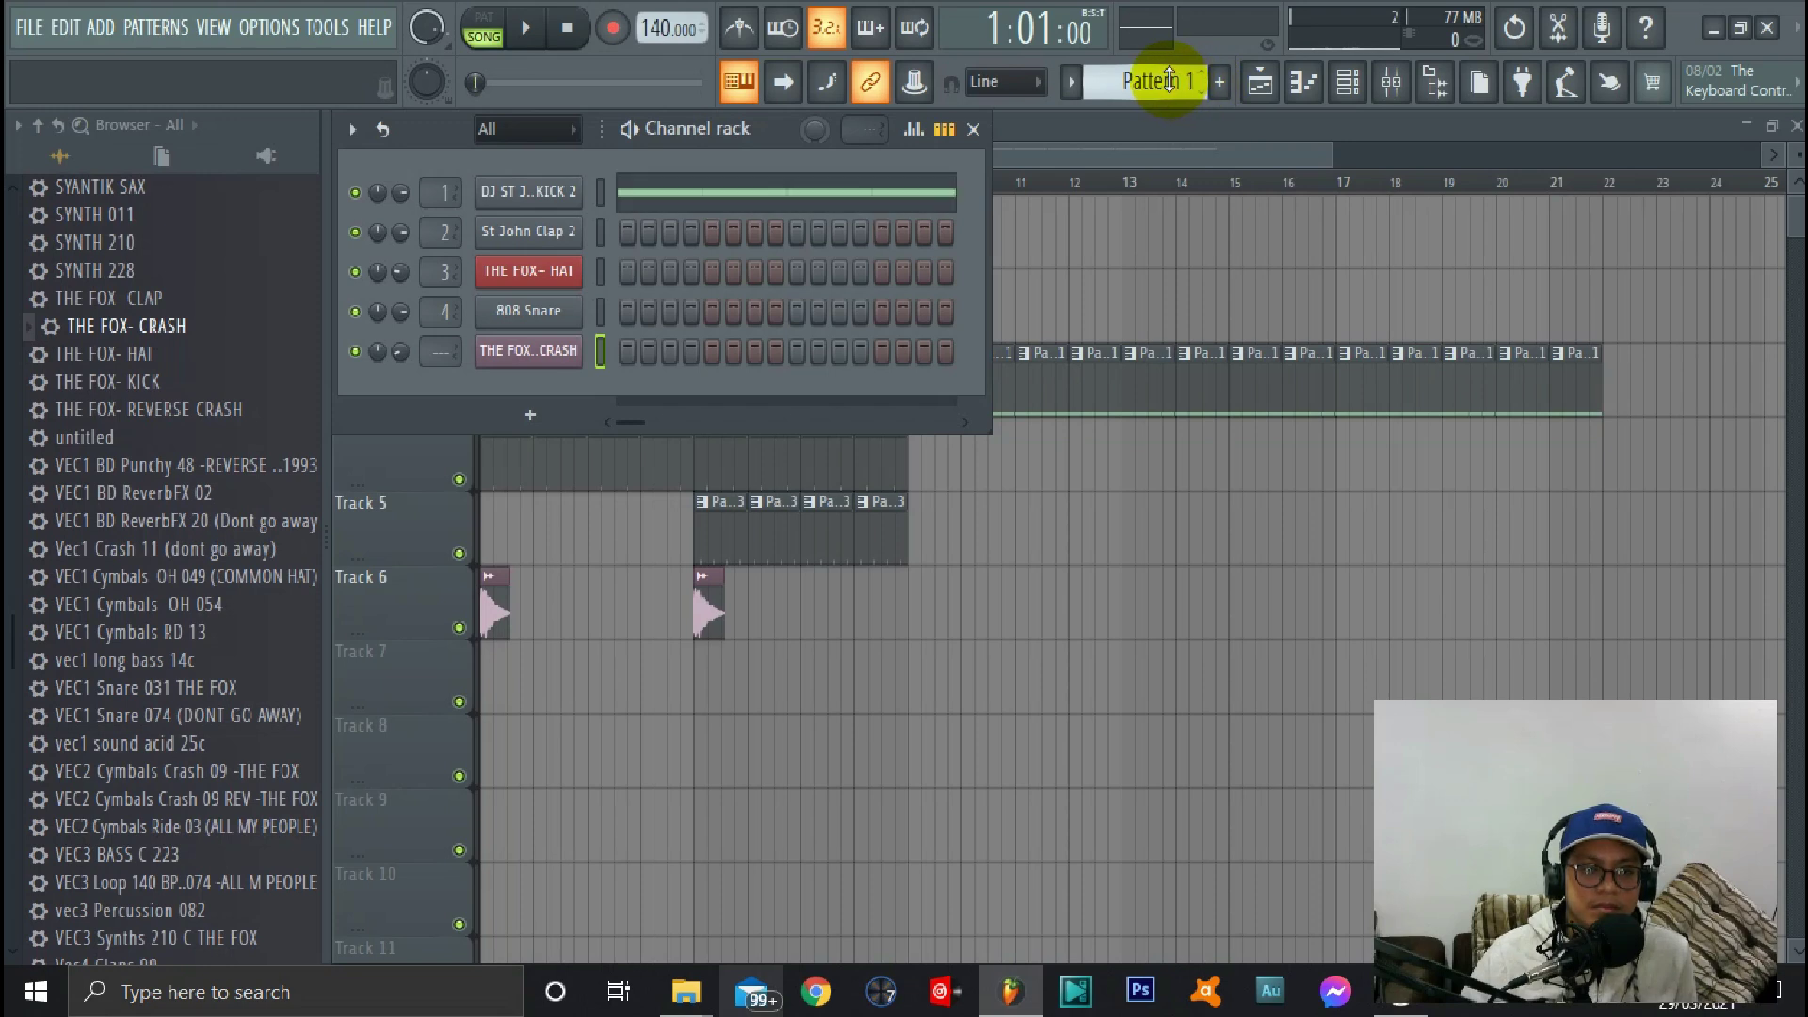
Close the channel rack, hide the browser, open and close the mixer, then reopen the browser
click(1095, 154)
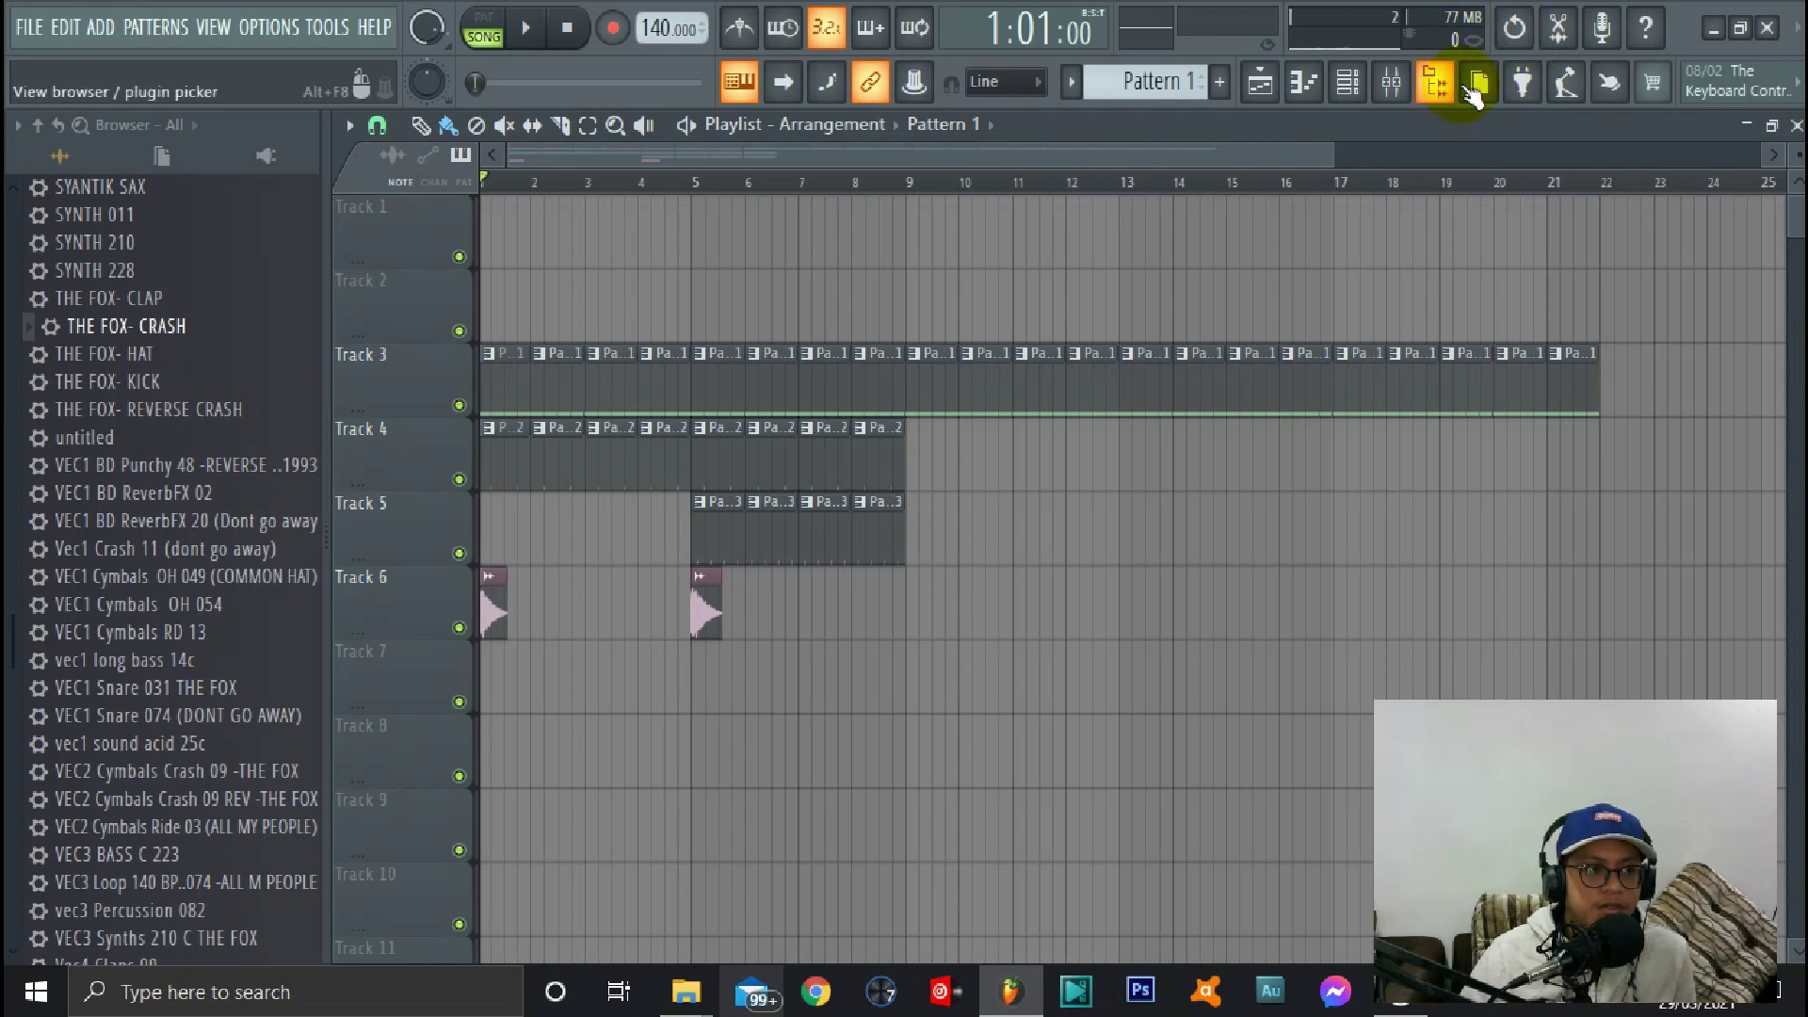
click(1434, 81)
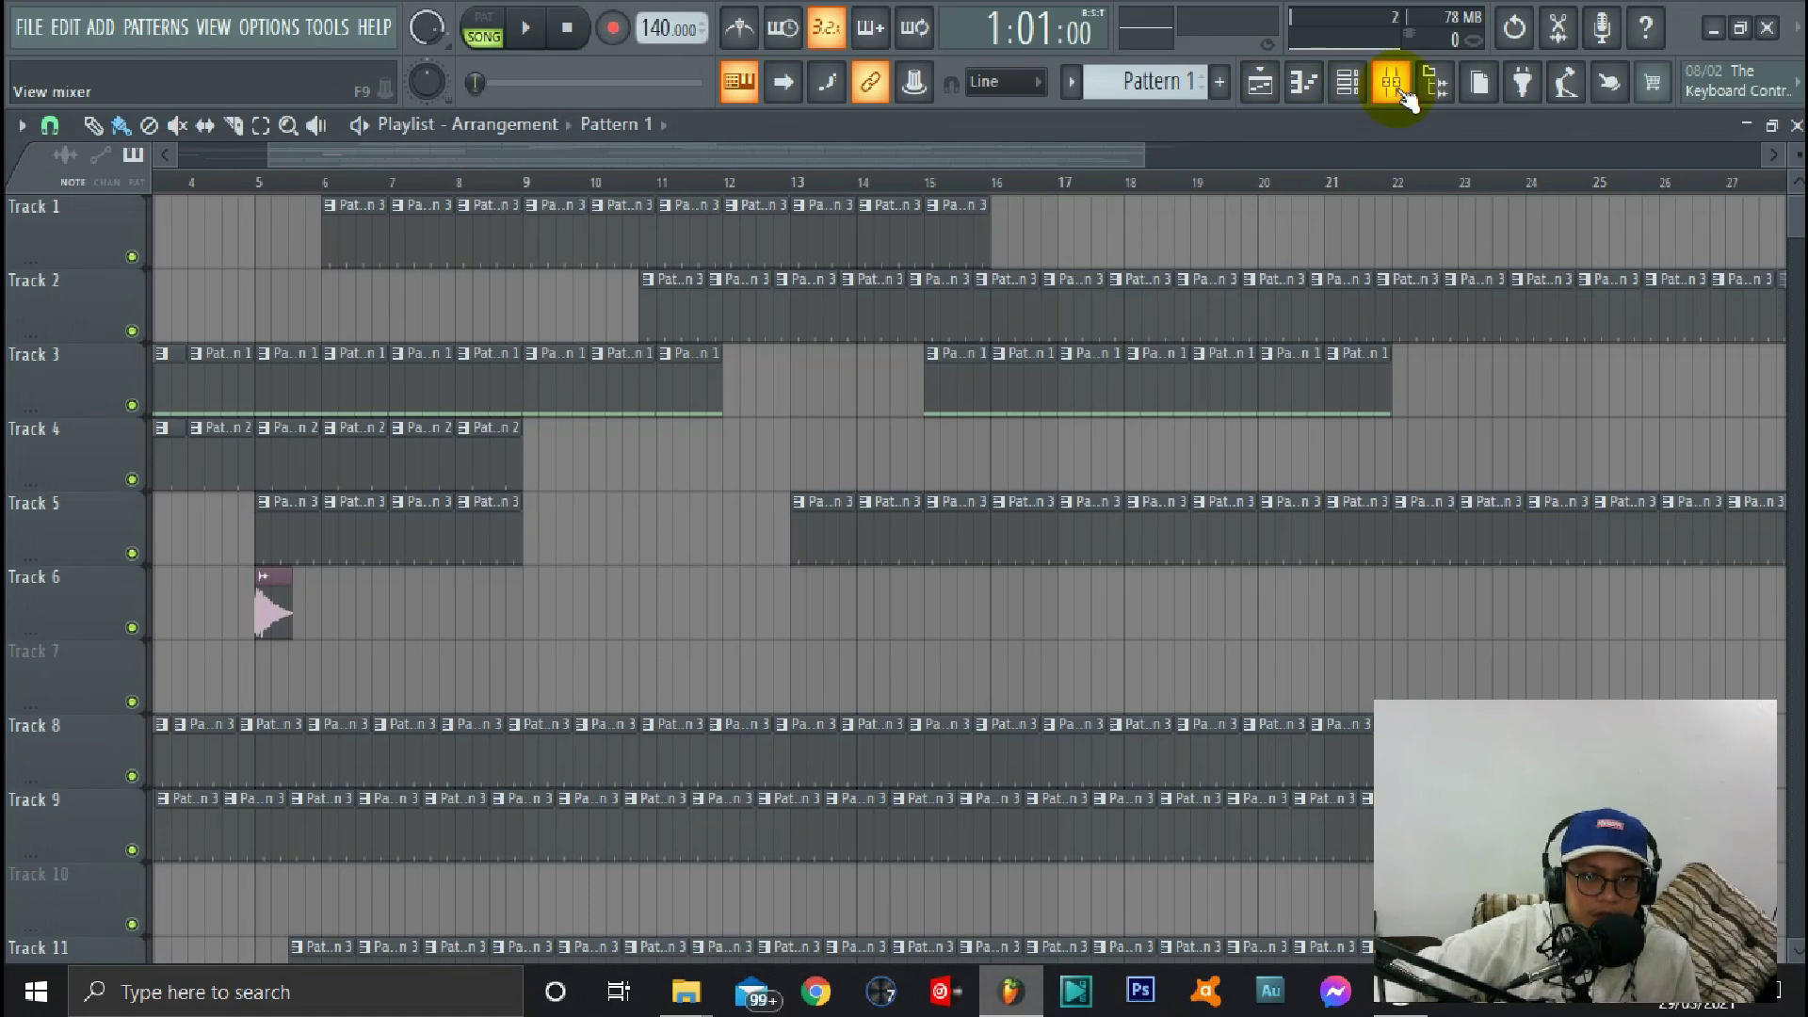
click(1392, 85)
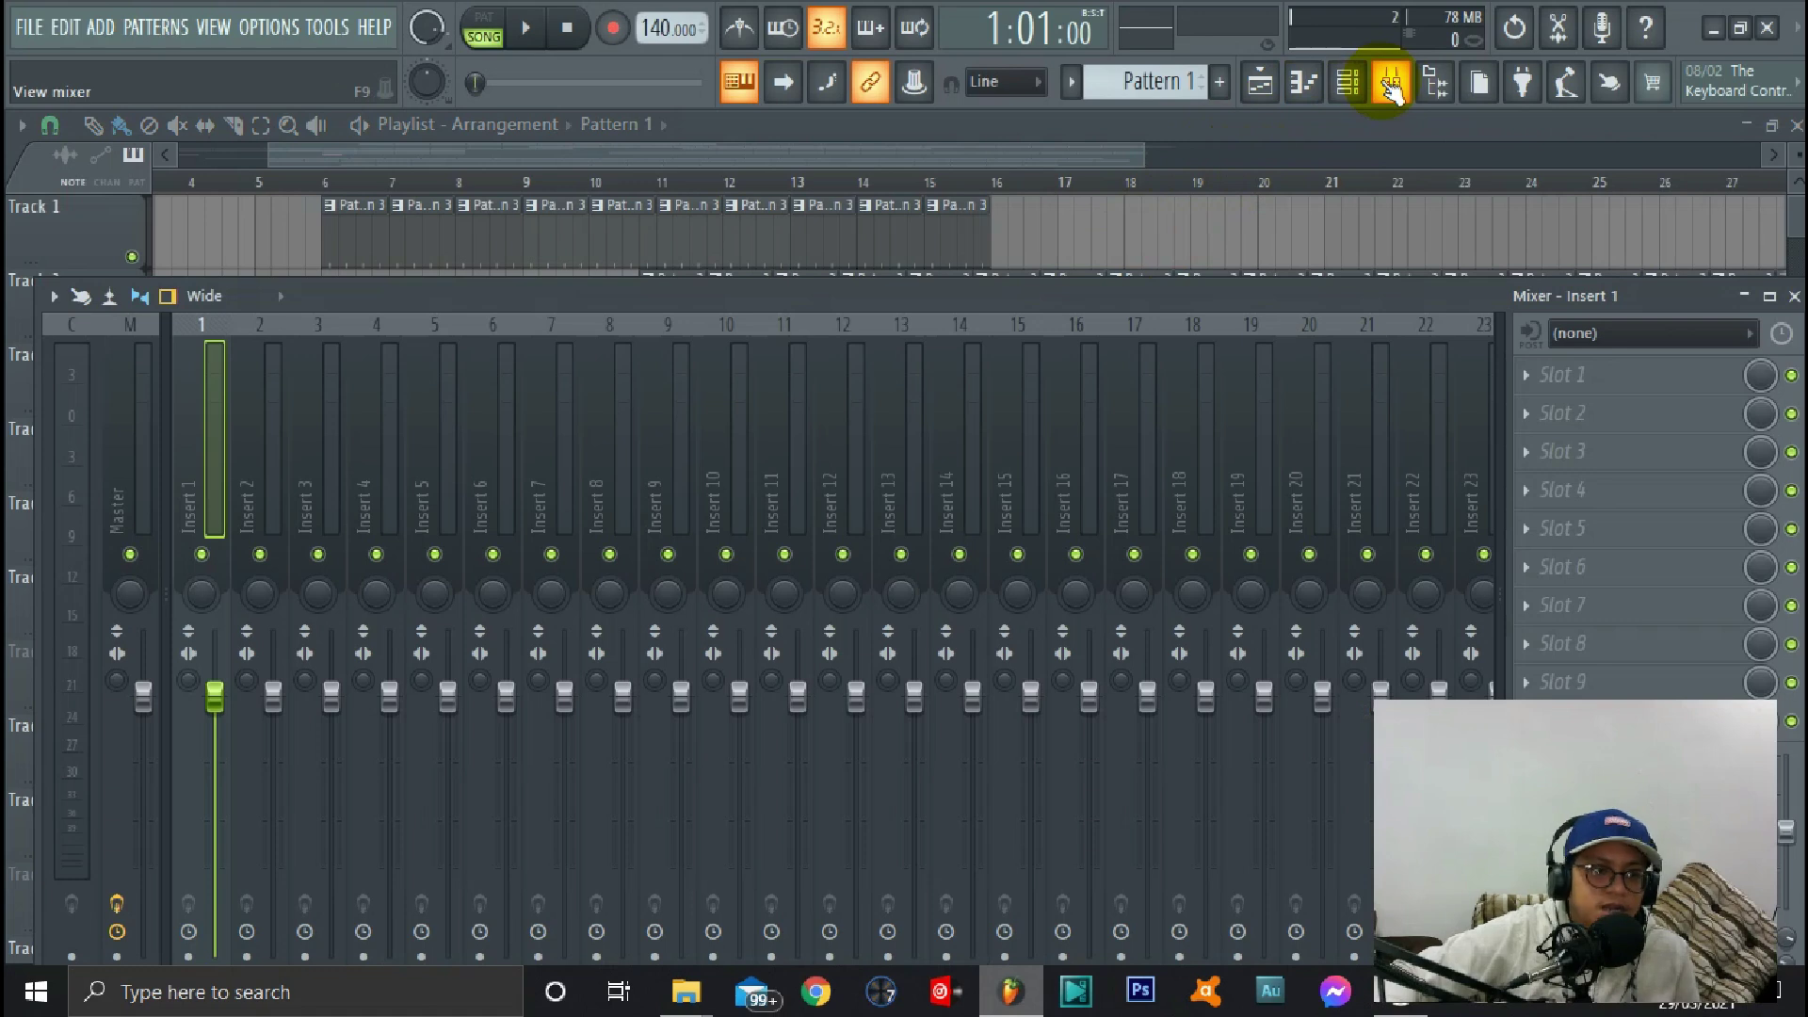
click(1399, 84)
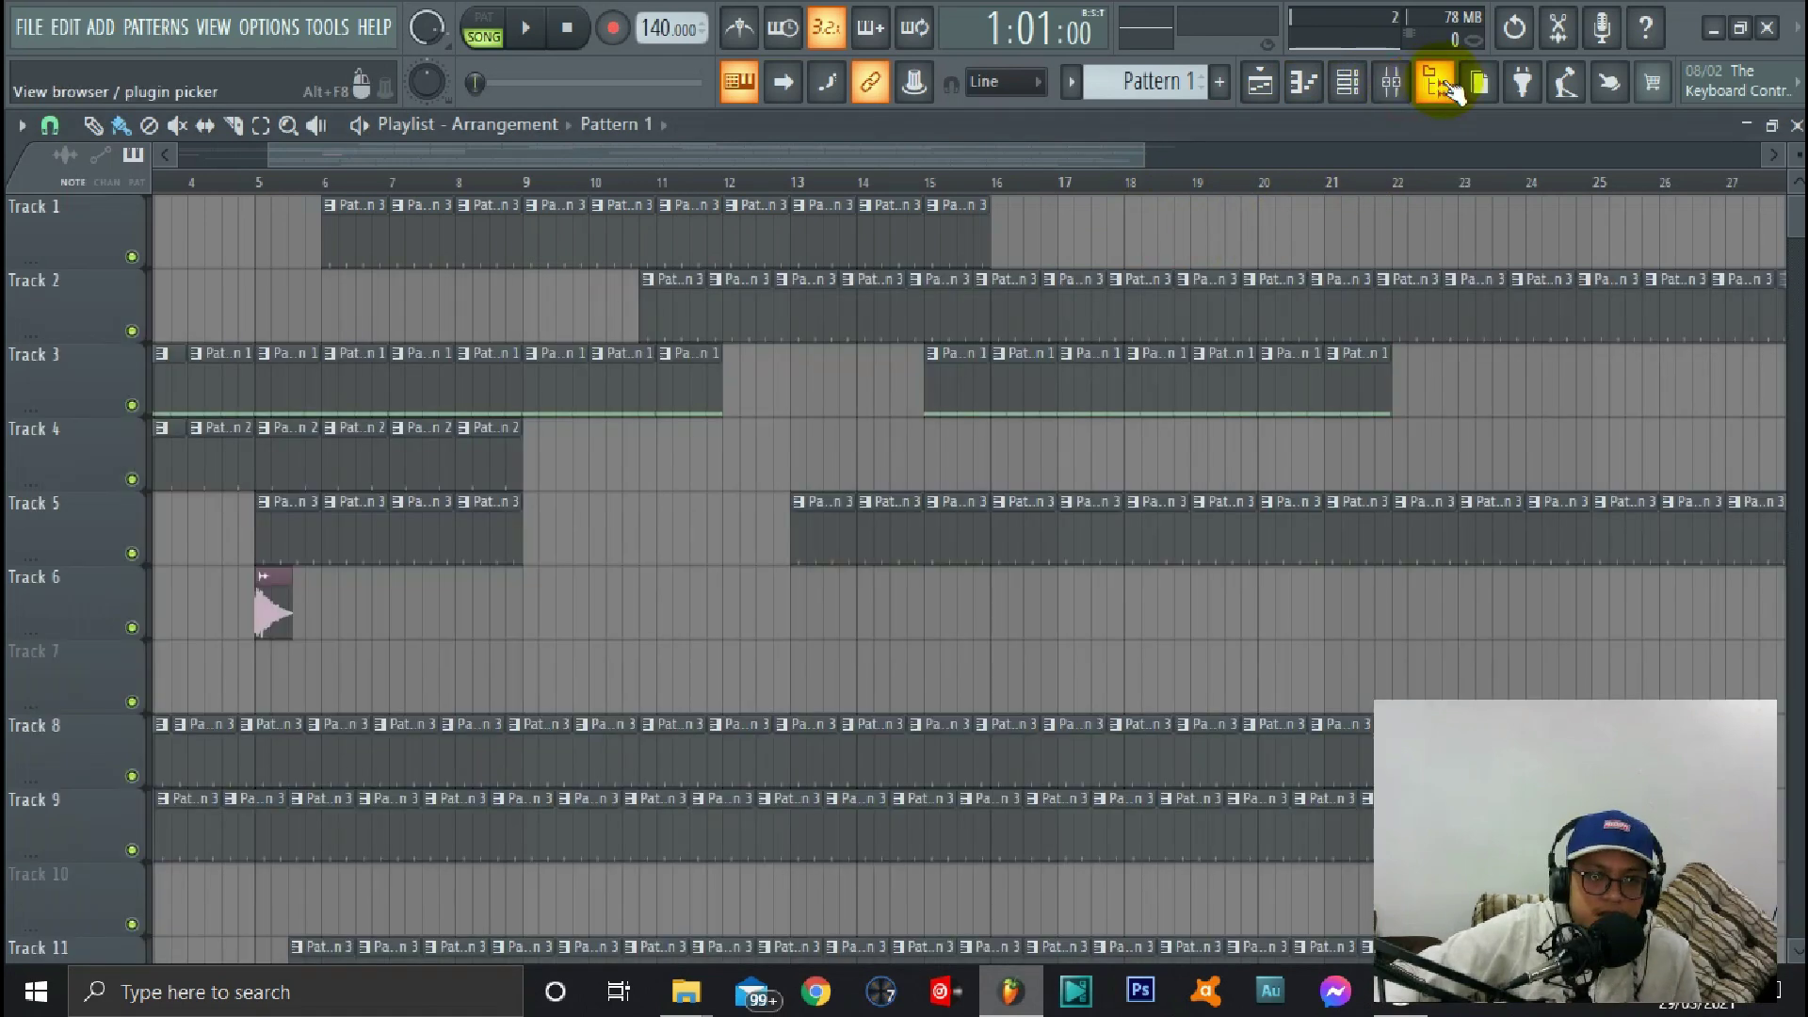
click(1438, 83)
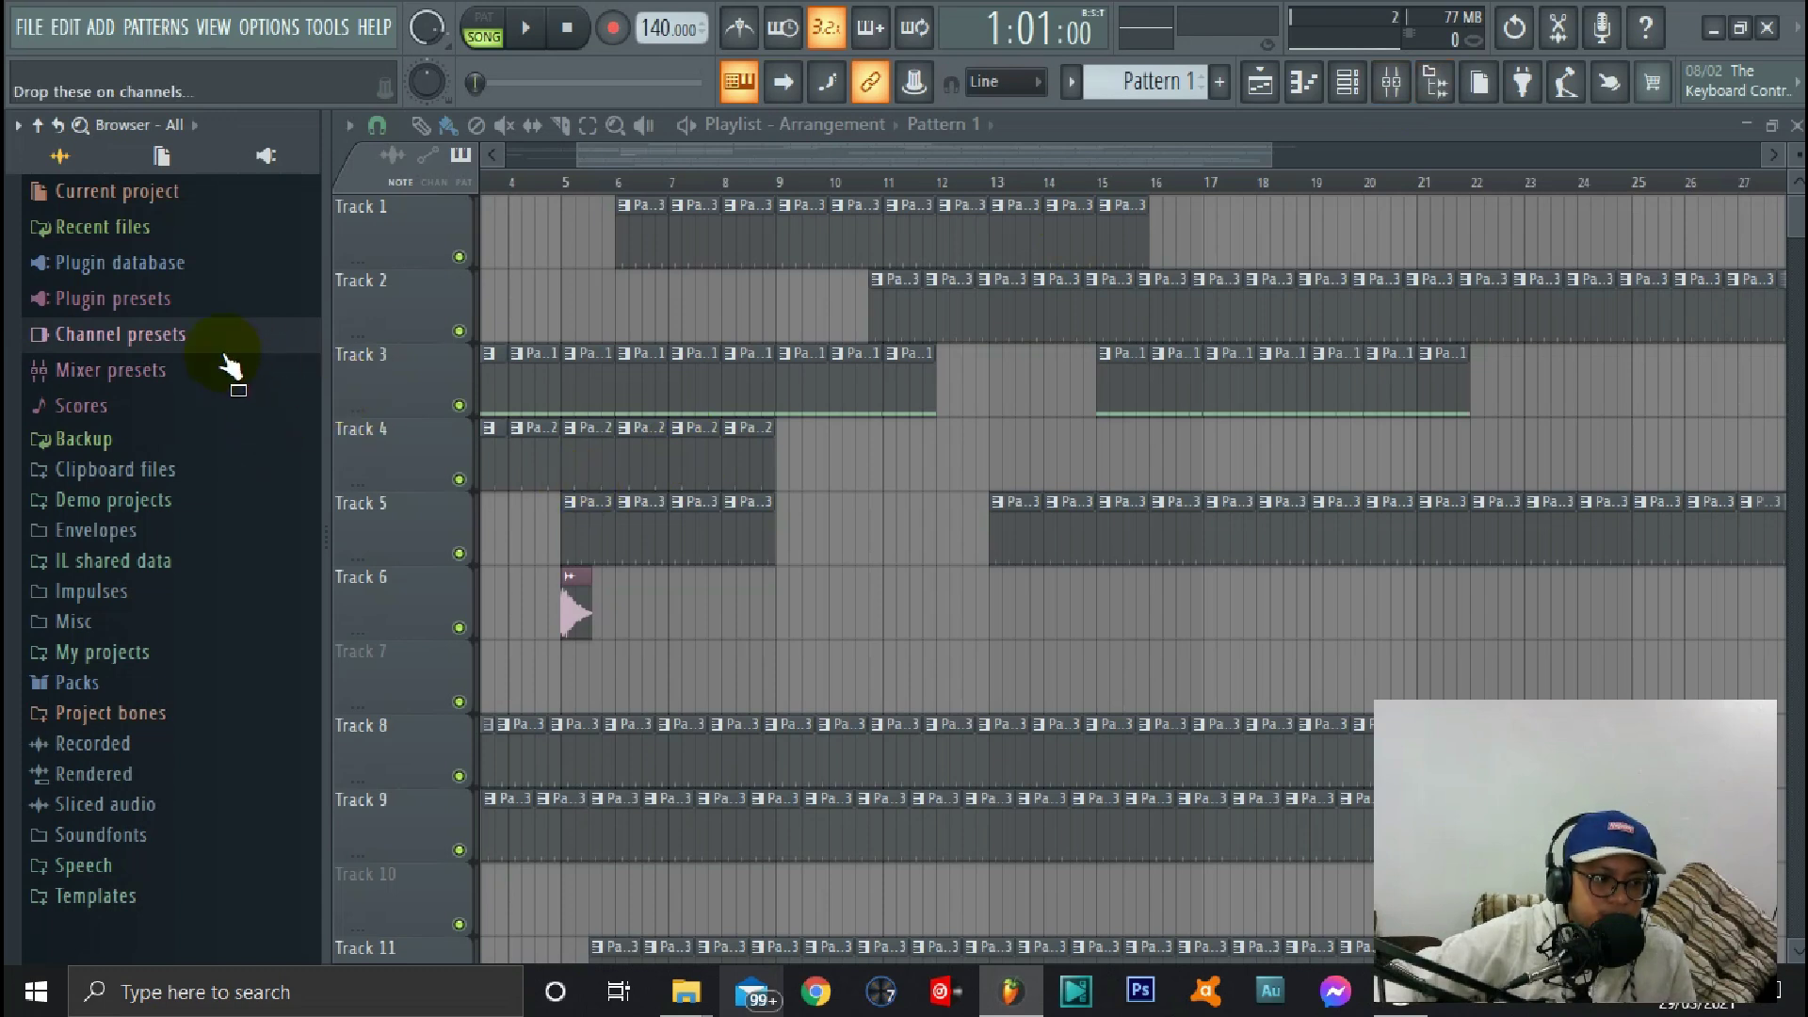
Close the Browser panel with the View browser toolbar button
click(1445, 105)
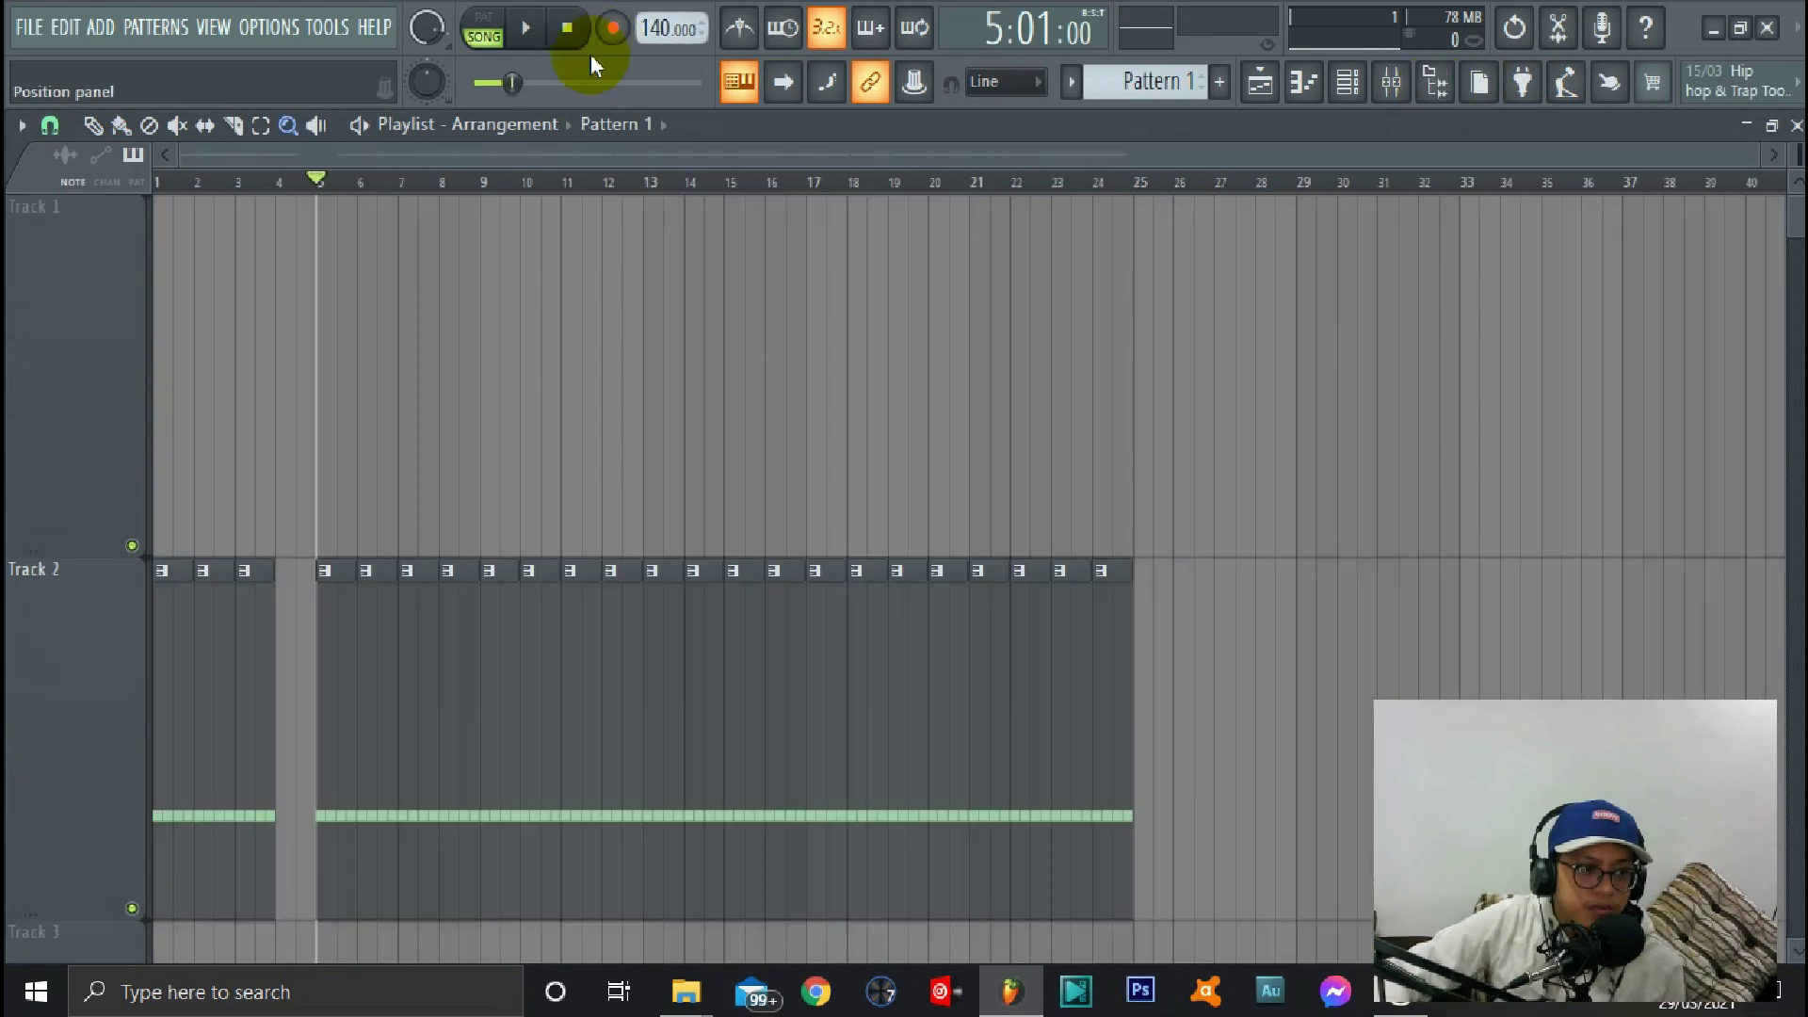